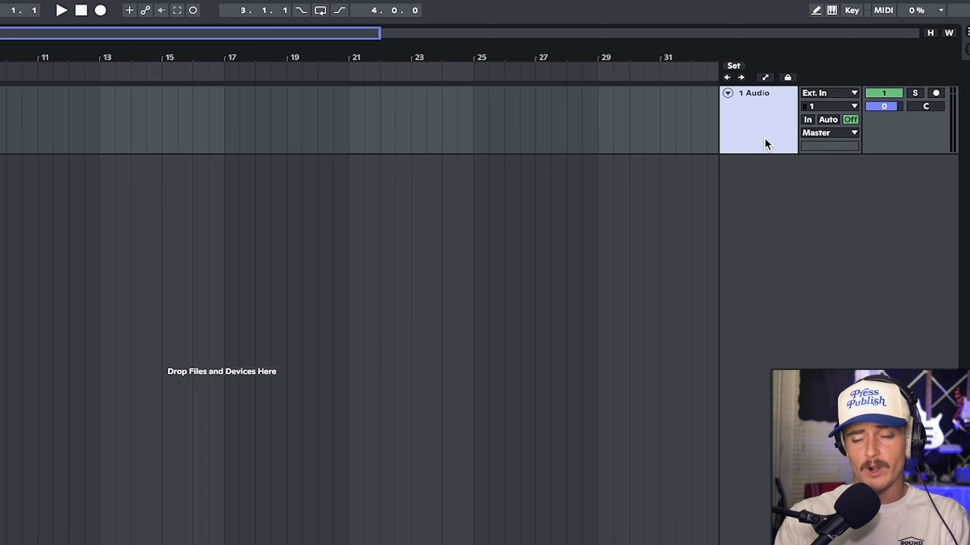
Insert a new MIDI track and delete the audio track so only the MIDI track remains
right_click(767, 145)
click(830, 242)
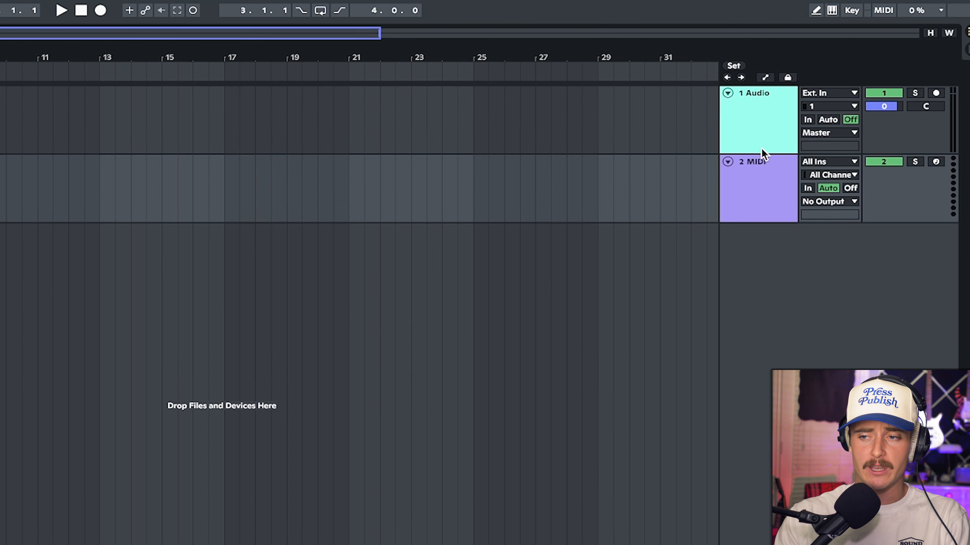
click(756, 133)
key(Delete)
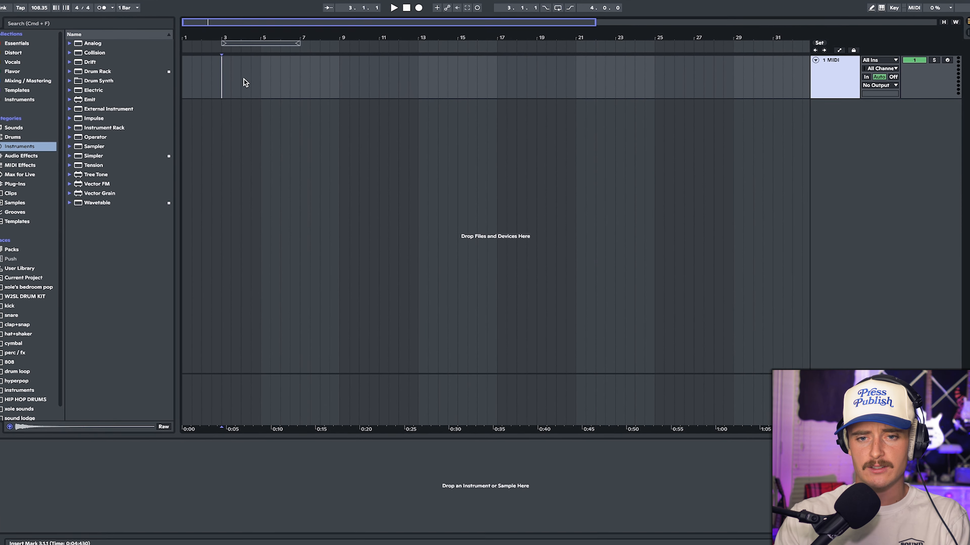
Create an empty four-bar MIDI clip from bar 5 to bar 9 on the MIDI track and loop that range
click(158, 87)
shift+click(345, 74)
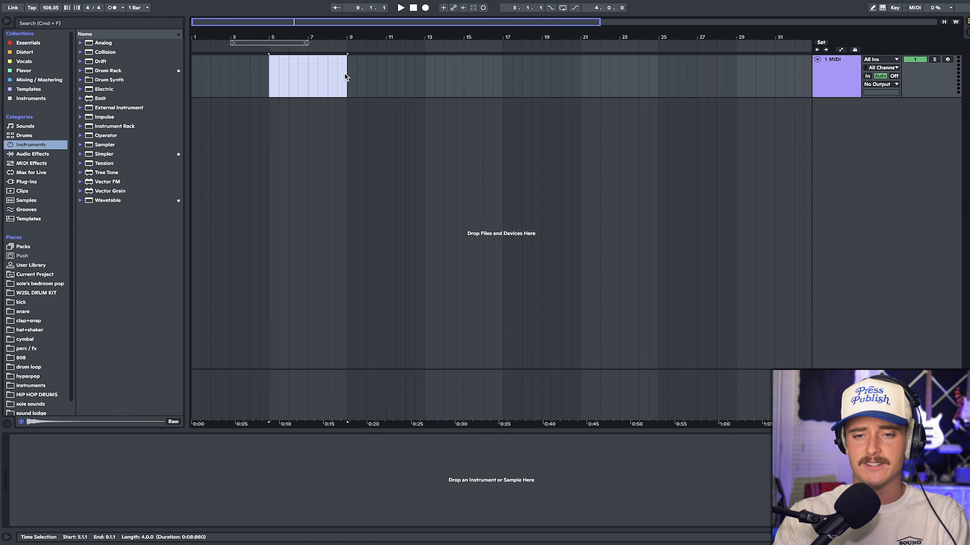
key(super+shift+m)
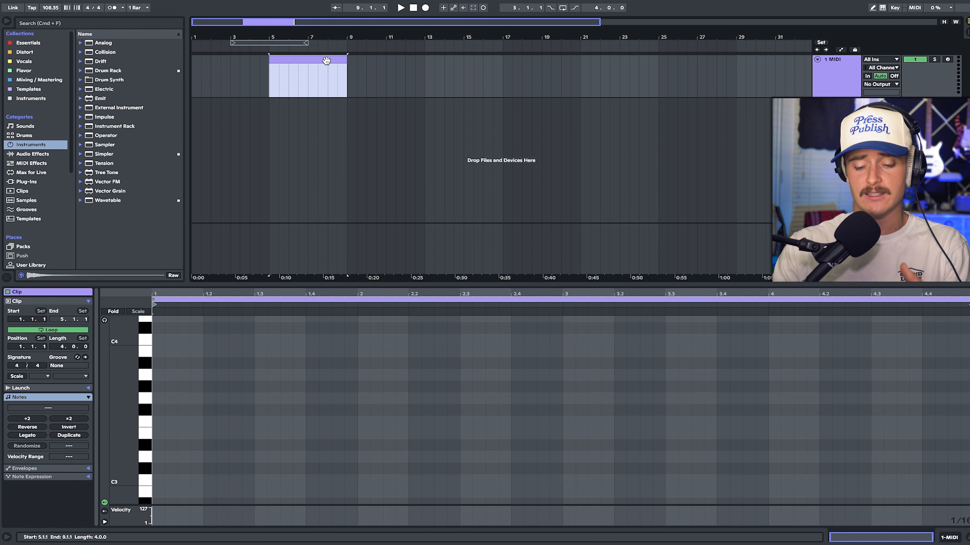
key(super+l)
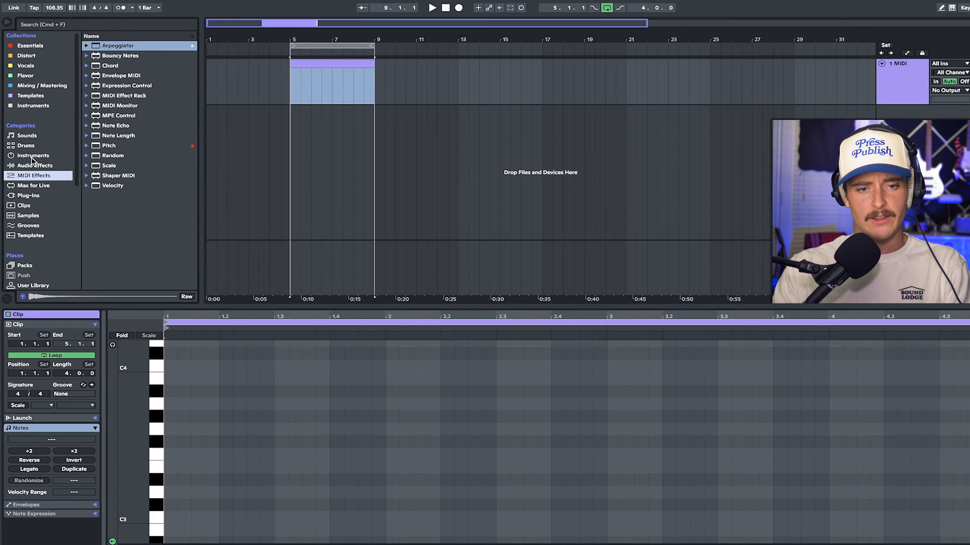
Audition electric piano presets among the Instrument Rack's Piano & Keys and load E-Piano Rhodish onto the MIDI track
click(29, 145)
click(119, 186)
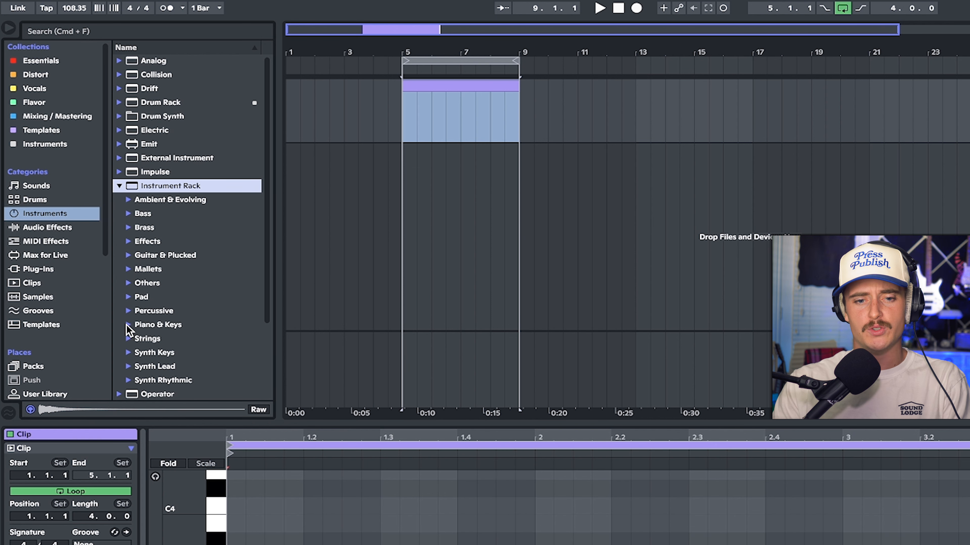
click(128, 324)
scroll(187, 267, down, 4)
click(196, 252)
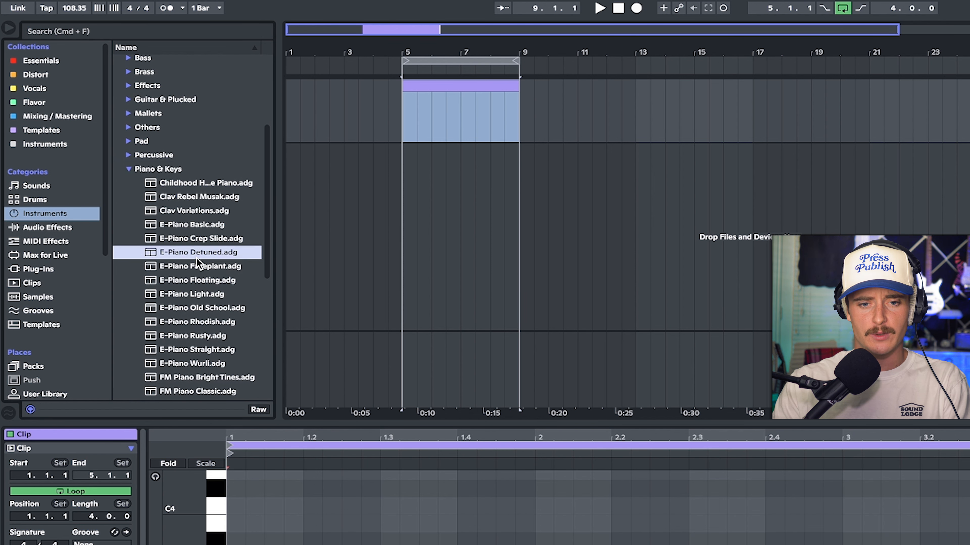
click(197, 272)
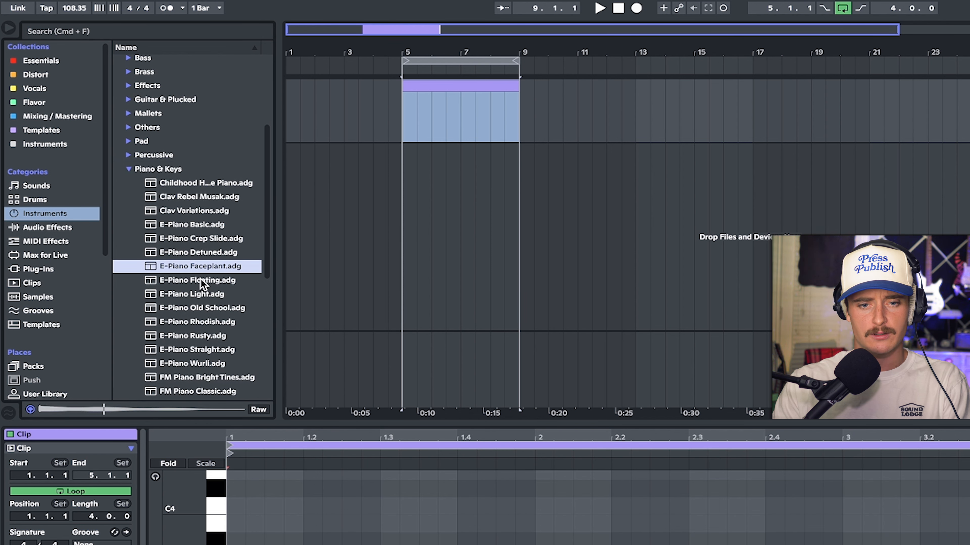
click(200, 279)
scroll(199, 229, down, 5)
click(199, 181)
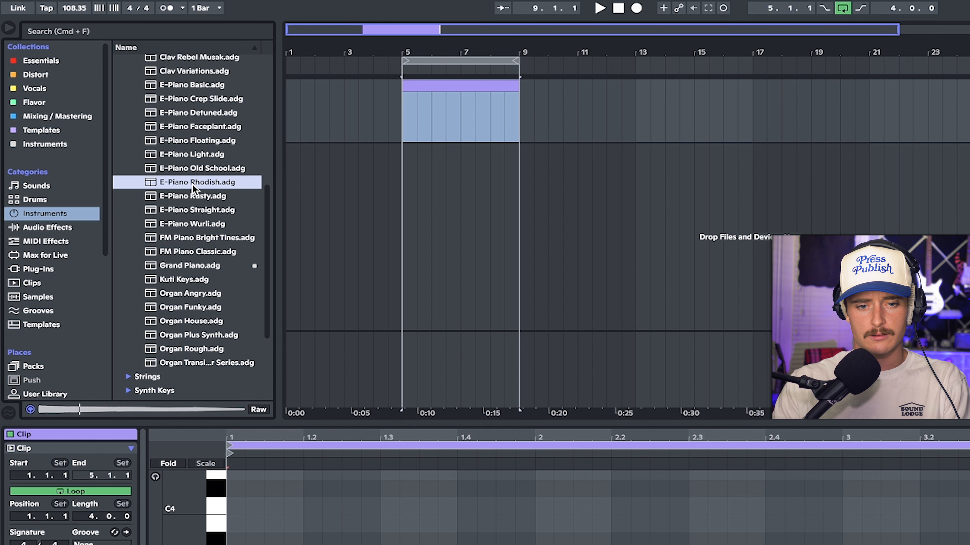
double_click(193, 184)
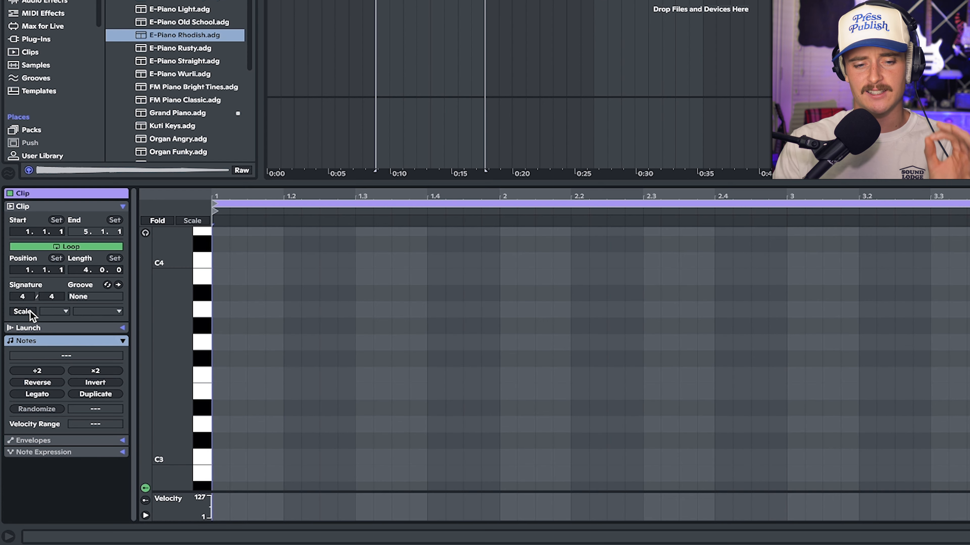
Enable scale highlighting for the clip and set the scale to F#/Gb Major
click(24, 377)
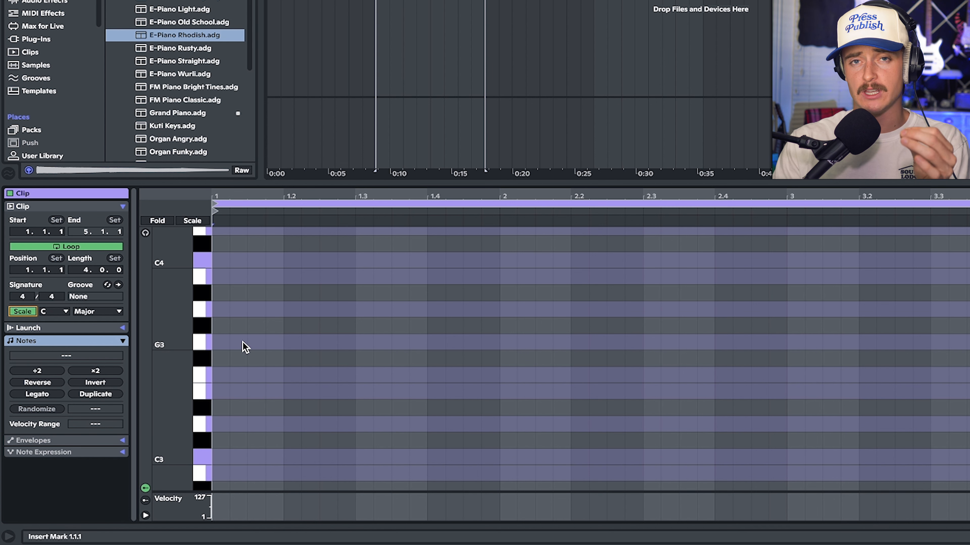
click(55, 312)
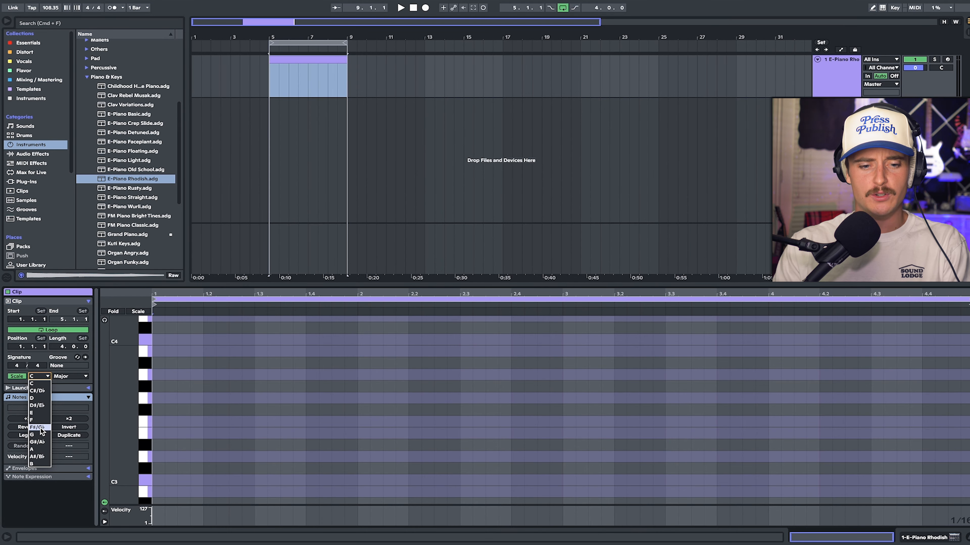
click(39, 430)
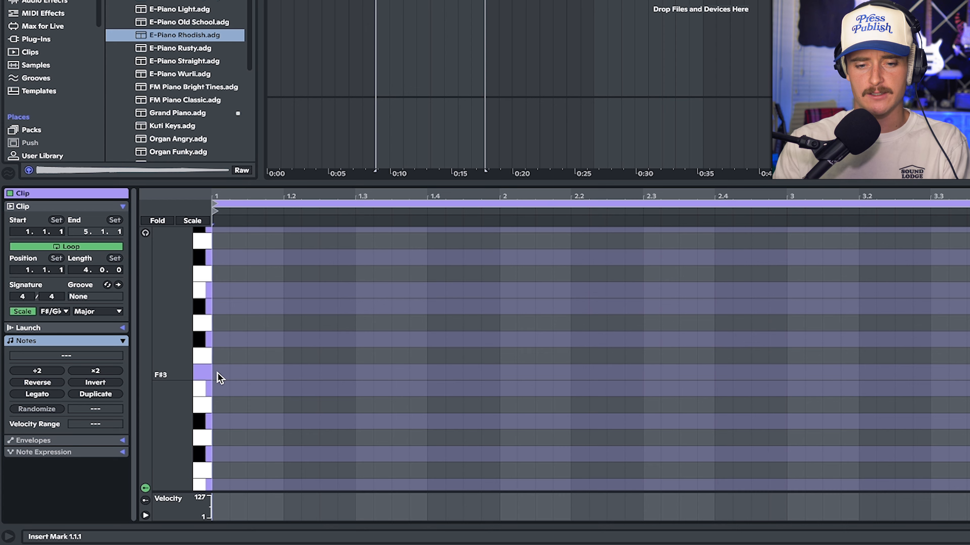
Add an A#3, C#4 and E#4 chord at the clip's start, extend it to one bar and play it
scroll(219, 372, up, 3)
double_click(220, 382)
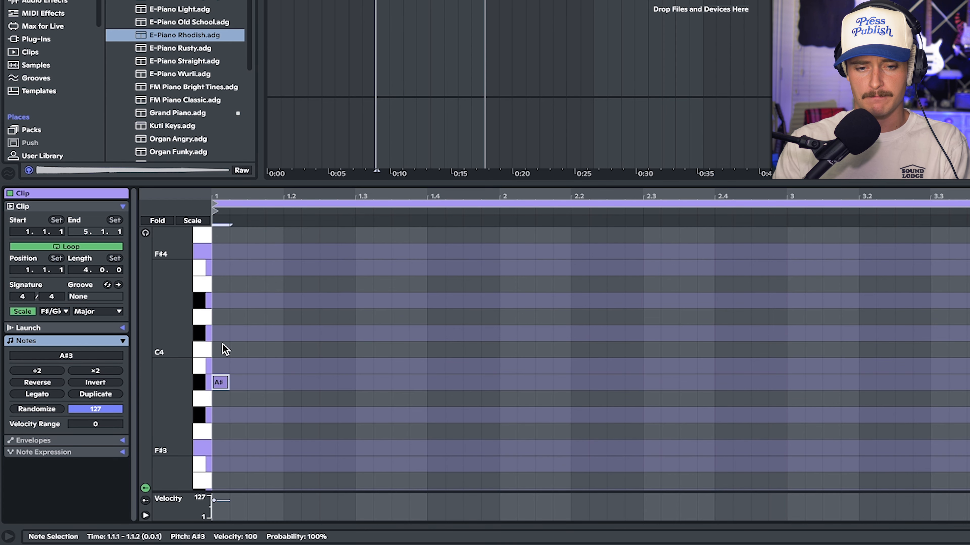
double_click(223, 336)
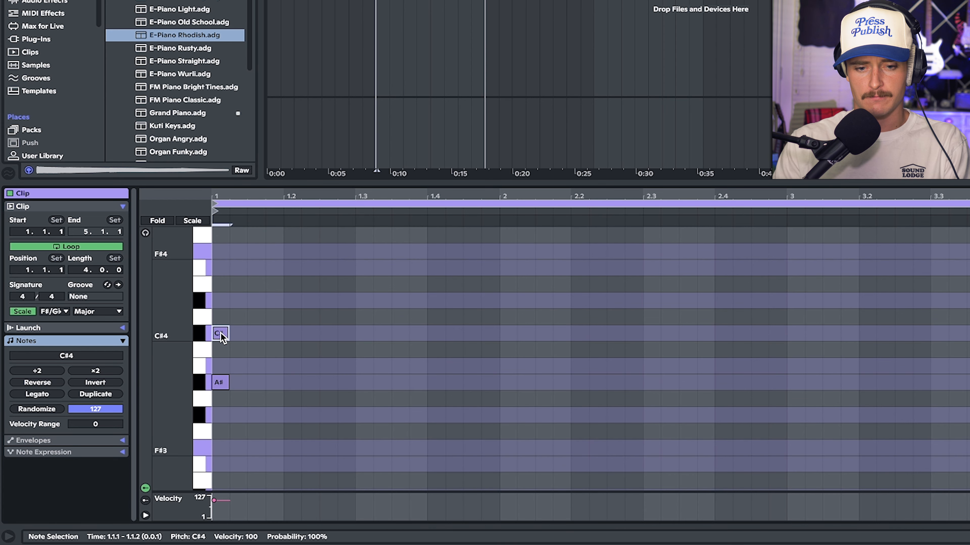
double_click(225, 272)
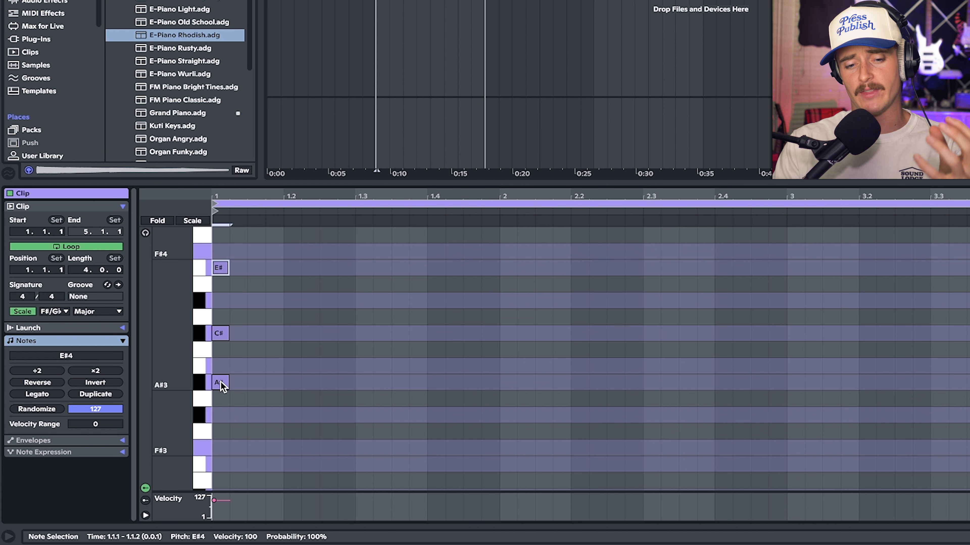
drag(243, 398, 167, 240)
drag(225, 270, 495, 270)
key(space)
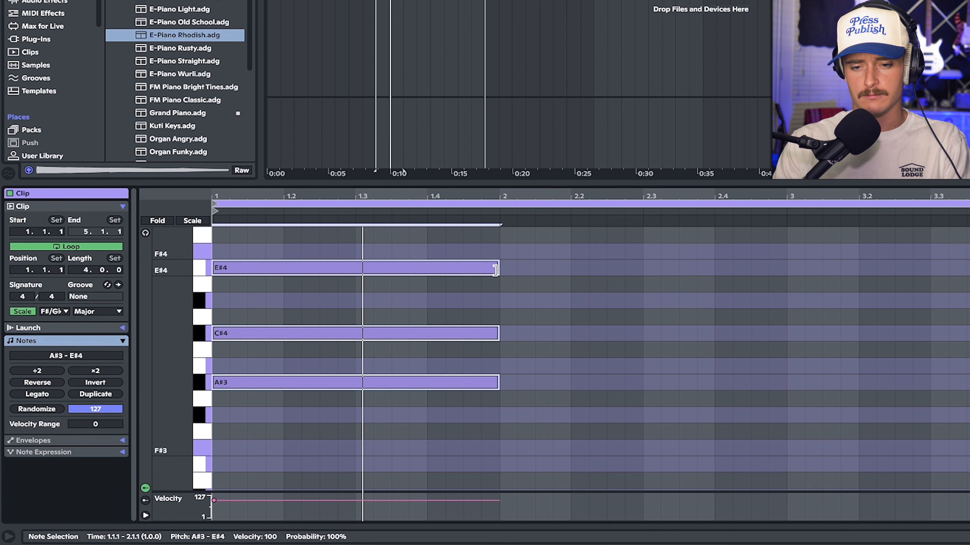
Duplicate the first chord into bar 2 and transpose the copy up three semitones to C#4, E4 and G#4
click(511, 272)
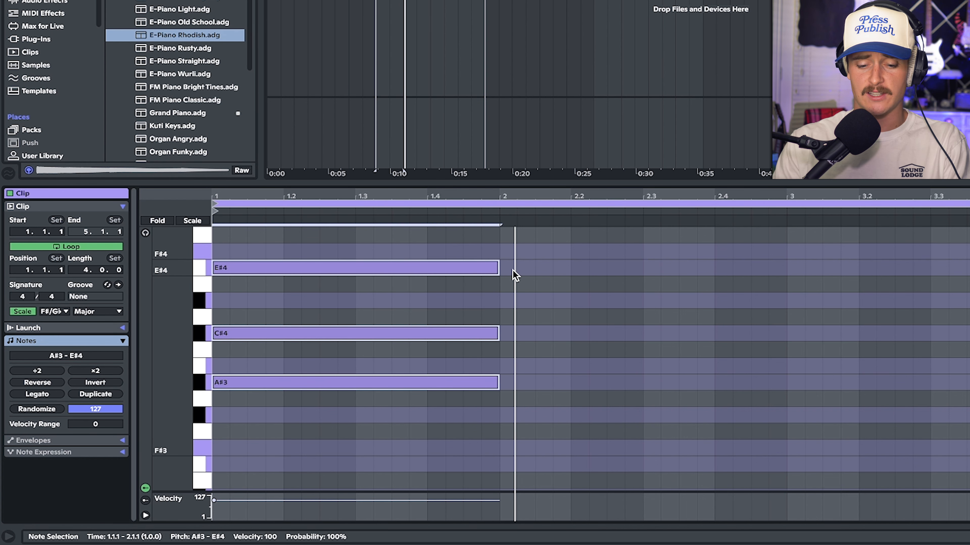
key(ctrl+d)
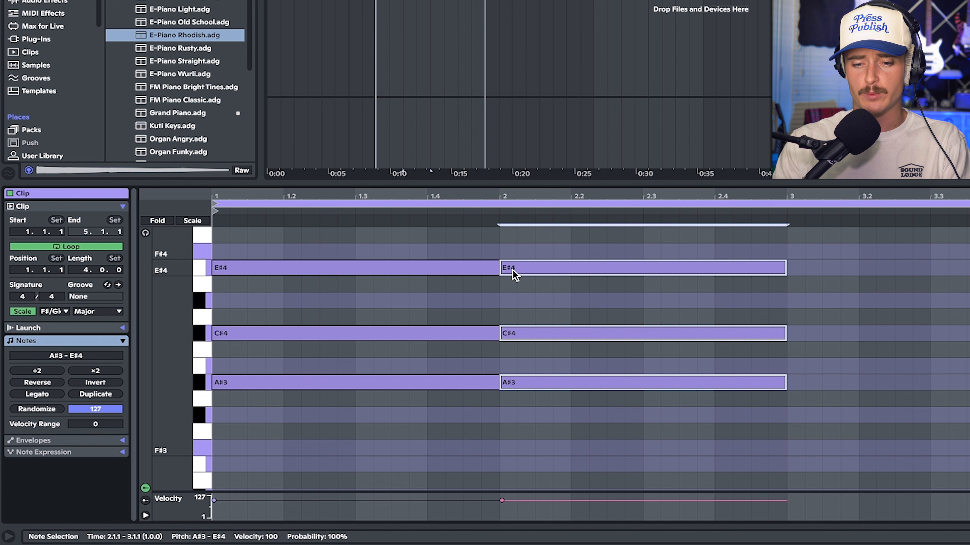
click(530, 281)
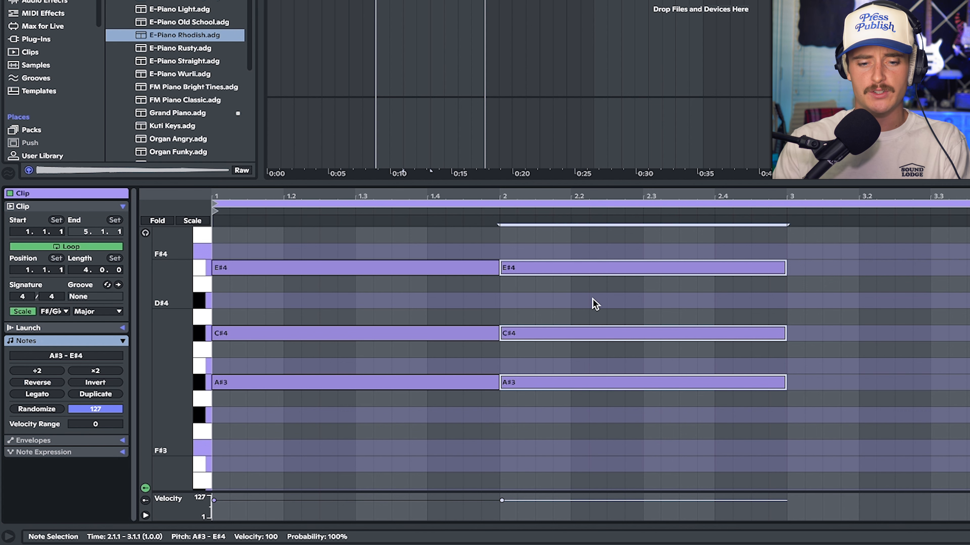
key(Up)
key(Up)
key(Up)
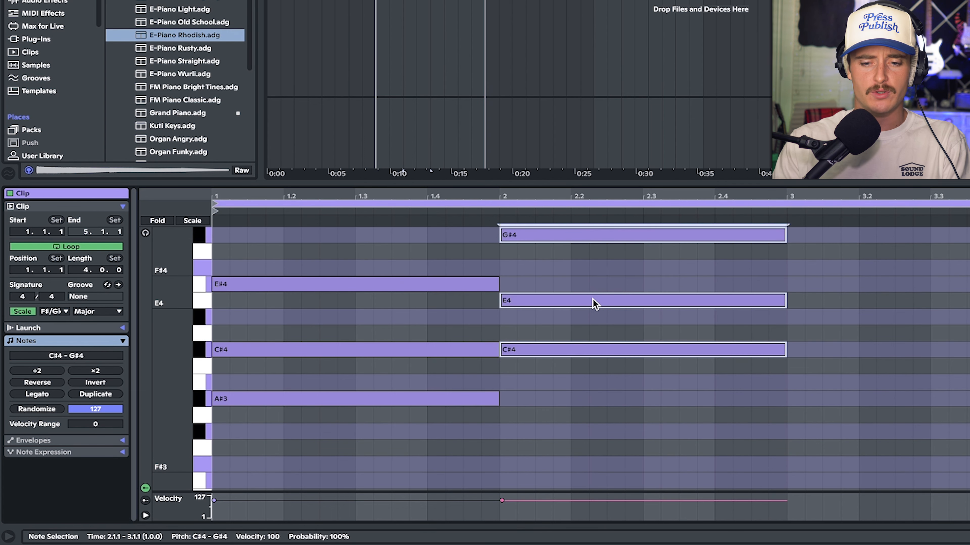
Raise the second chord's middle note to E#4 and play back the two chords
click(559, 319)
click(559, 302)
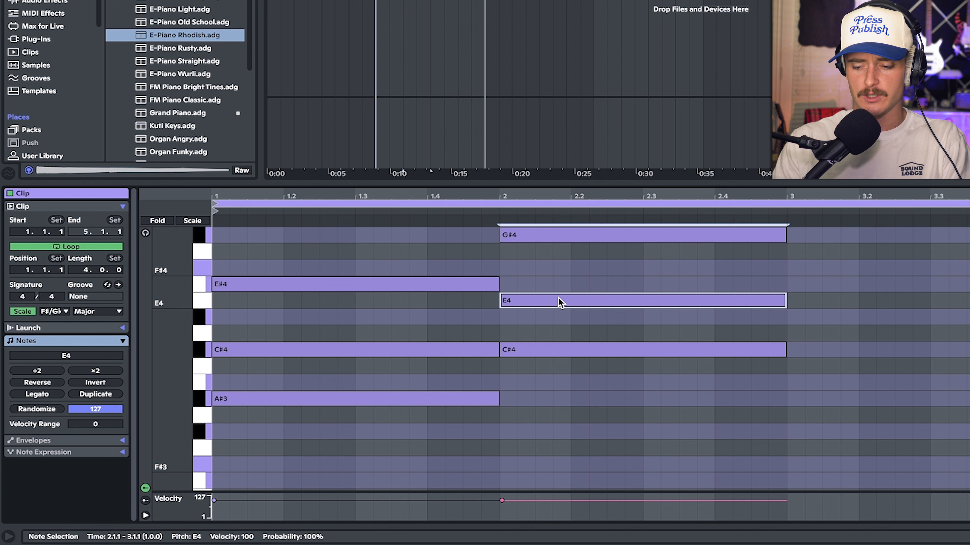
key(Up)
key(space)
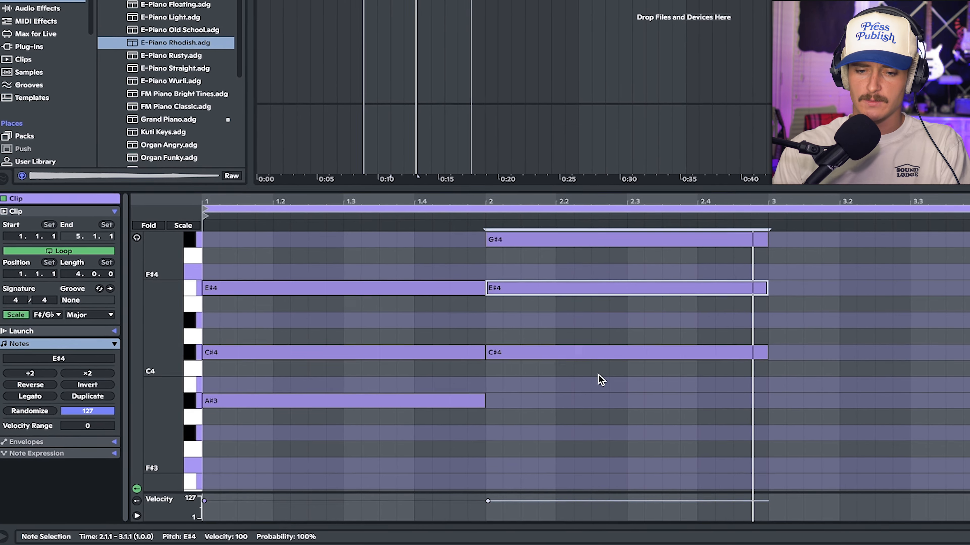
key(space)
Duplicate the second chord into bar 3, transpose the copy down to B3, D#4 and F#4, and play it
drag(595, 398, 535, 225)
key(super+d)
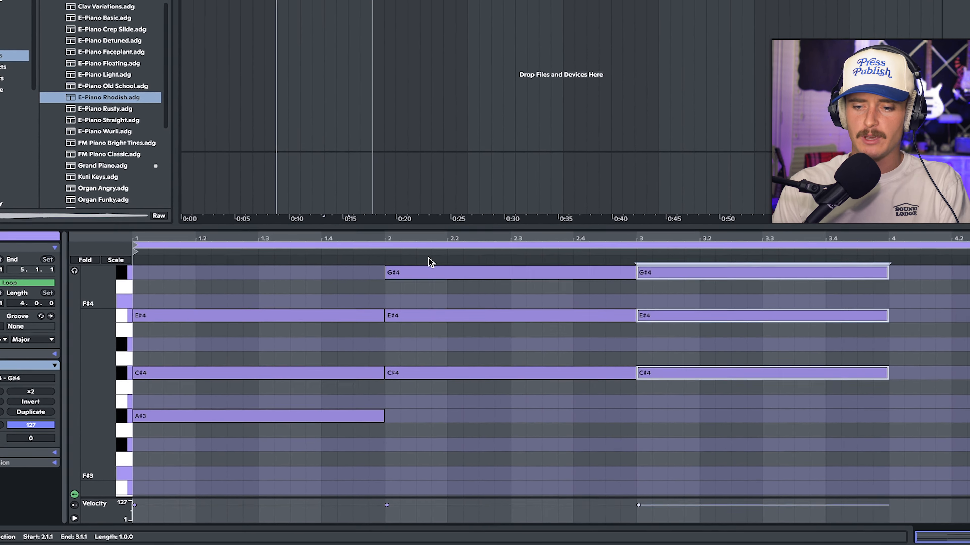
key(Down)
key(Down)
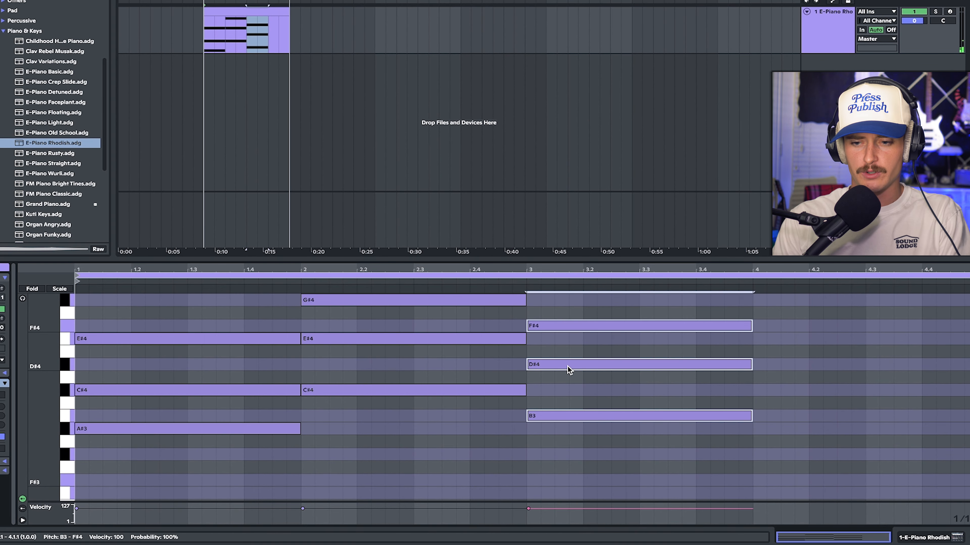
key(space)
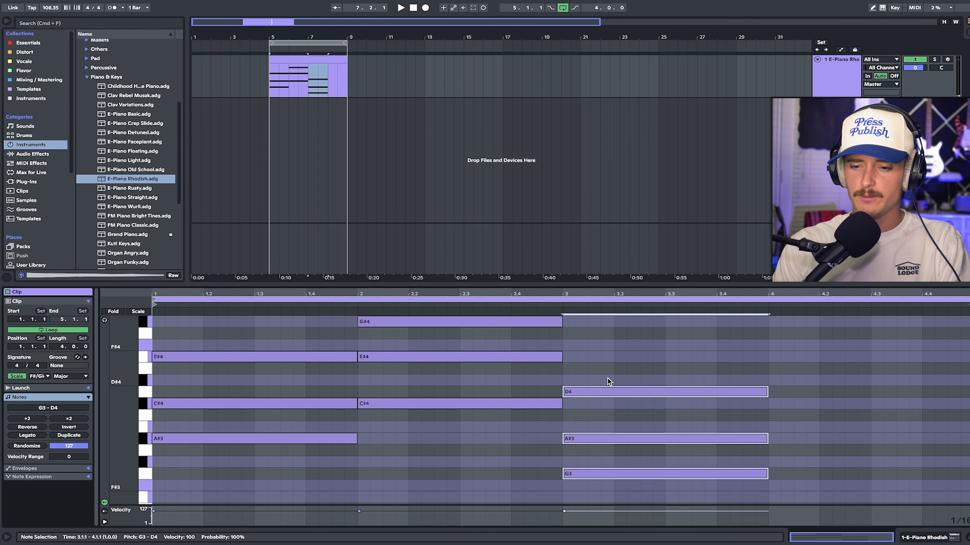
Transpose the bar 3 chord up to D#4, F#4 and A#4 and play the progression
key(Up)
key(Up)
key(Up)
key(Up)
key(Up)
key(Up)
key(Up)
key(Up)
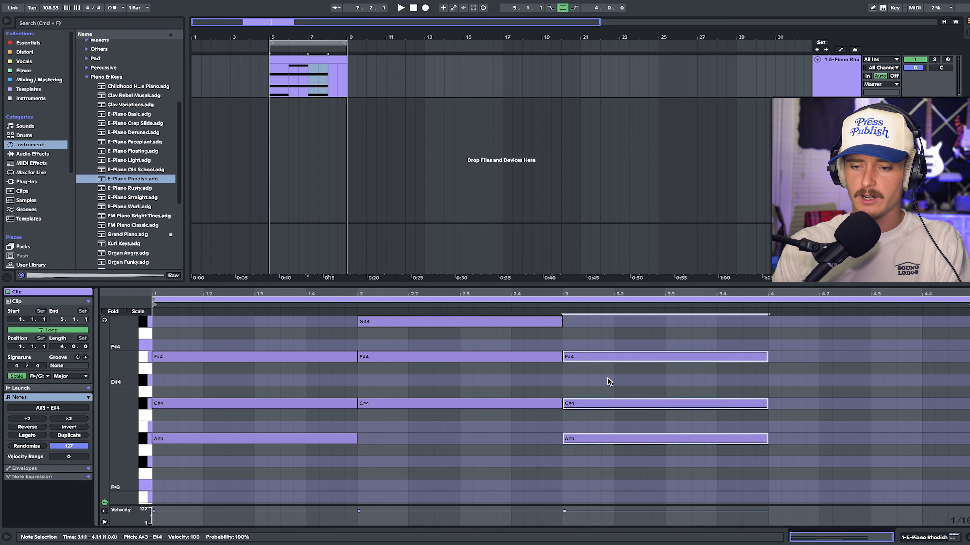
key(space)
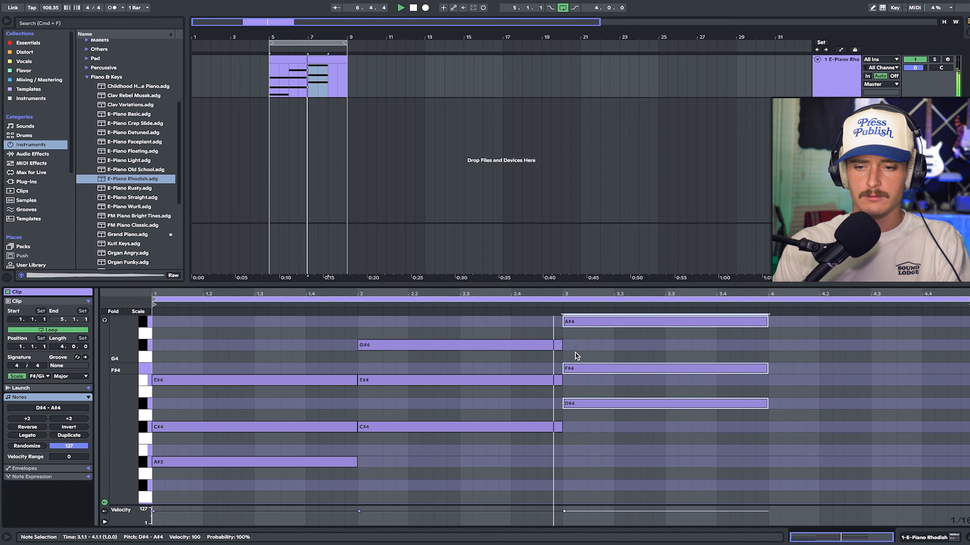
Try the third chord with its top note A#4 moved down an octave to A#3 and play the progression
click(605, 339)
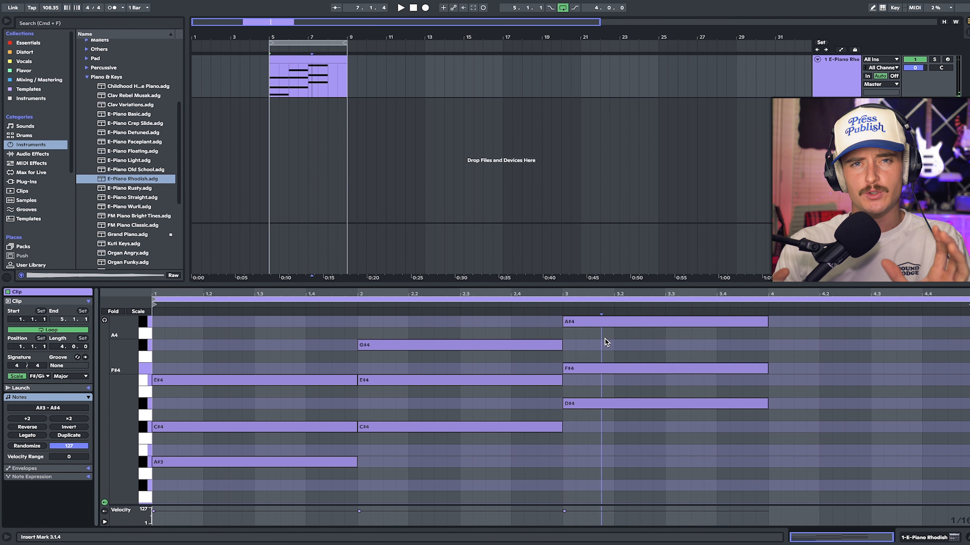
click(634, 321)
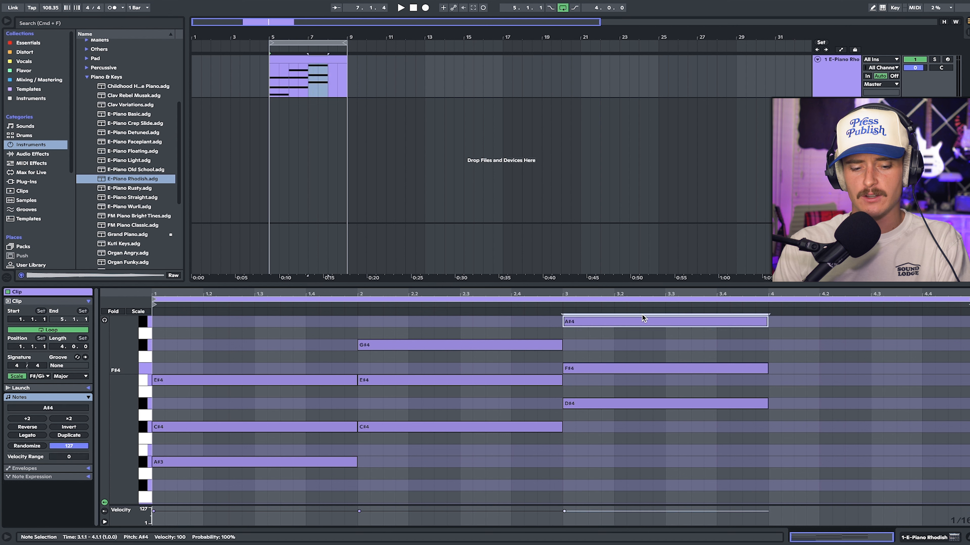
key(shift+Down)
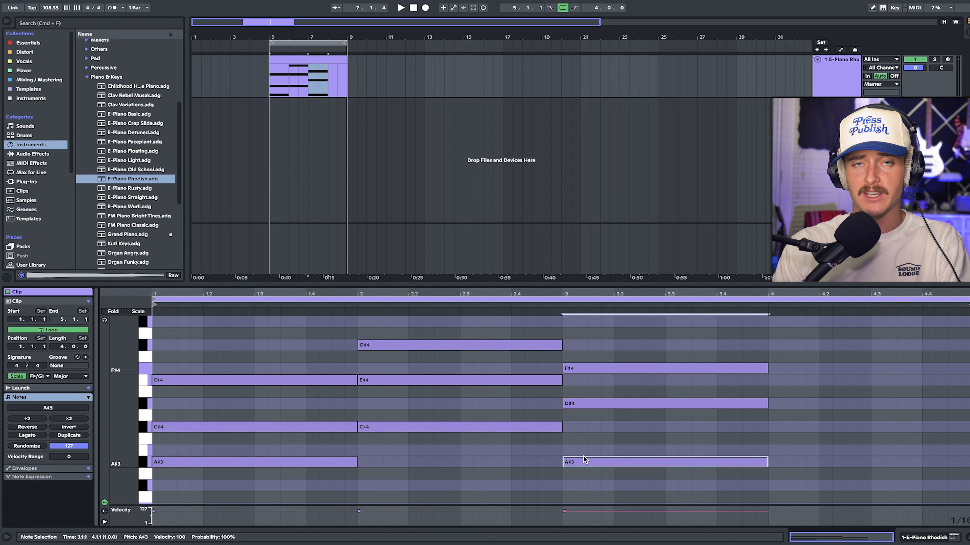
key(space)
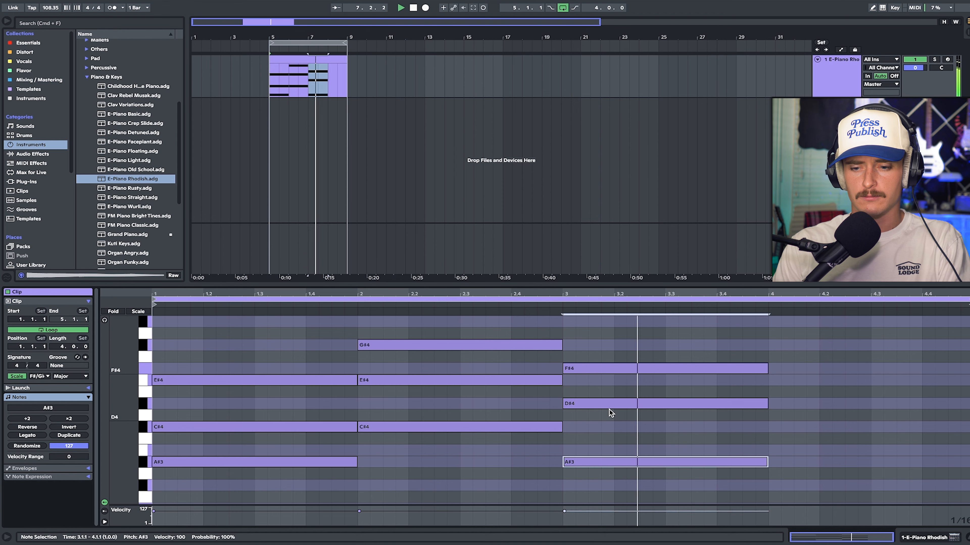
key(shift+Up)
click(615, 421)
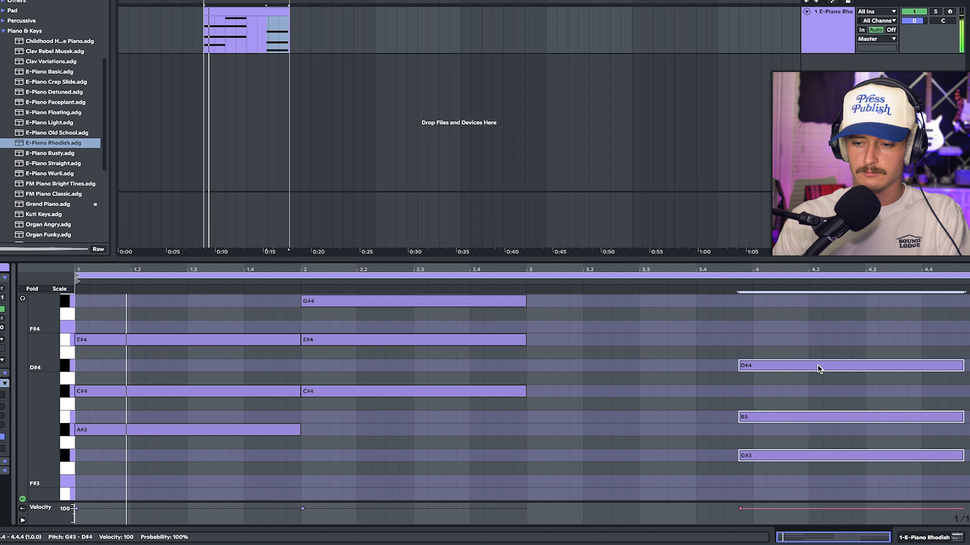
Shift the G#3, B3 and D#4 chord earlier so it starts at bar 3, directly after the second chord
key(Left)
key(Left)
key(Left)
key(Left)
key(Left)
key(Left)
key(Left)
key(Left)
key(Left)
key(Left)
key(Left)
key(Left)
key(Left)
key(Left)
key(Left)
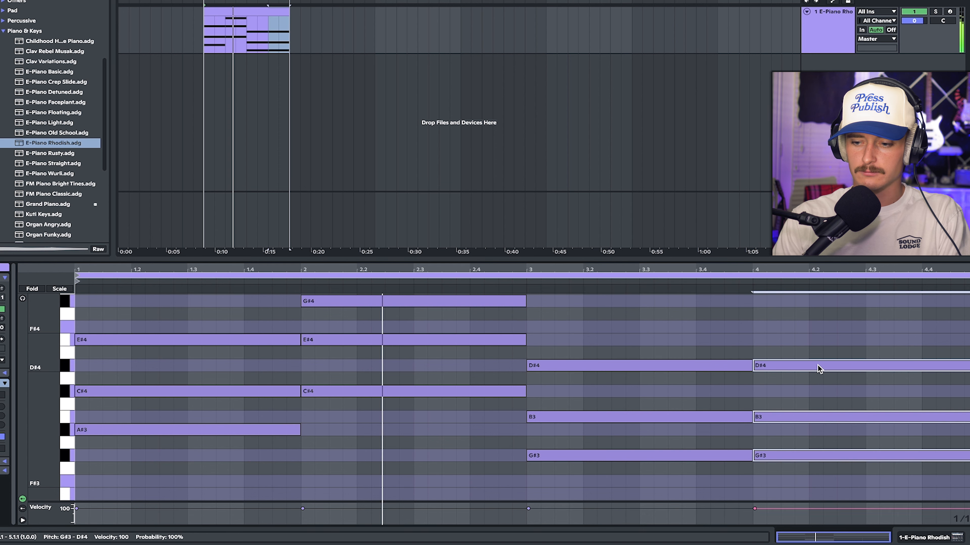
Duplicate the bar 3 chord into bar 4 and transpose the copy down to F#3, A#3 and C#4
key(ctrl+d)
key(Down)
key(Down)
click(781, 442)
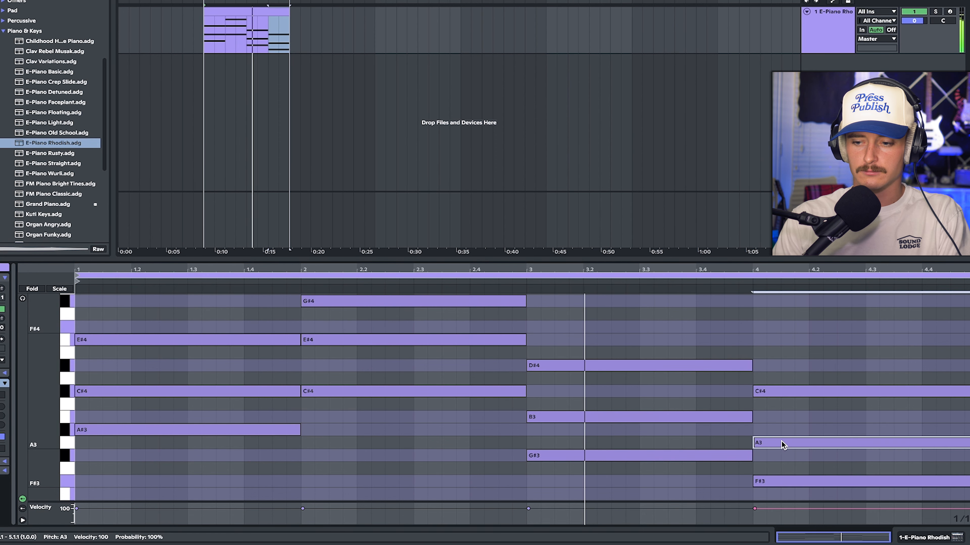
key(Up)
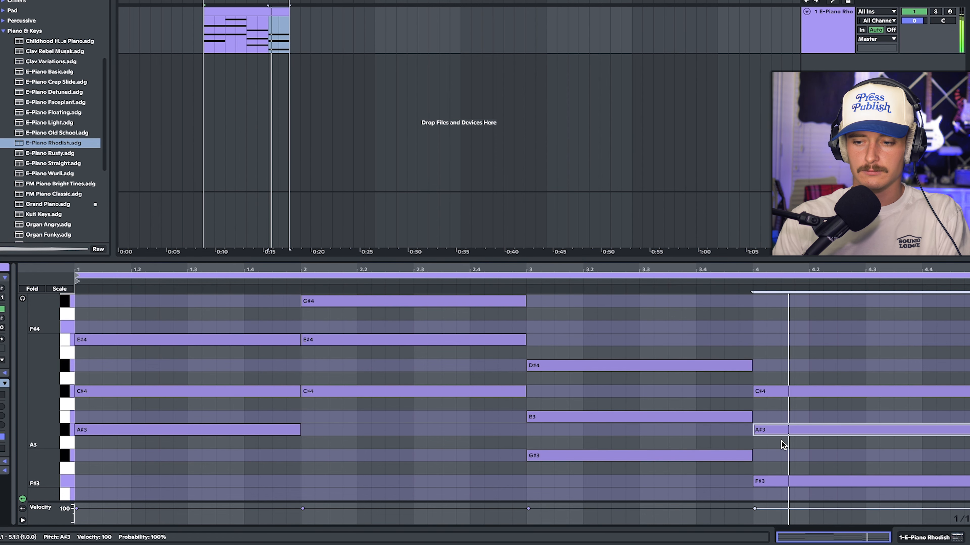
Compare the lowest notes of the four chords by selecting each one in turn, and play the progression
click(454, 302)
click(235, 9)
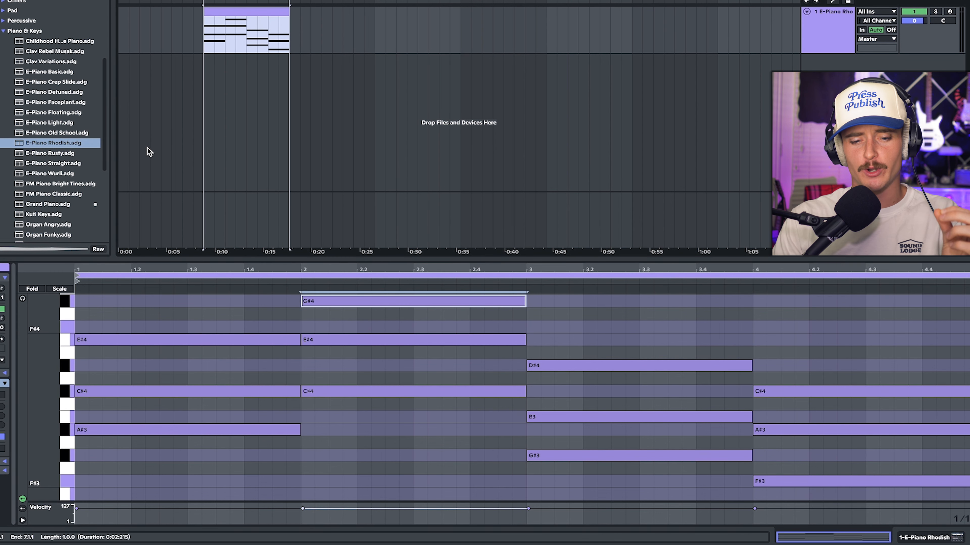
click(156, 428)
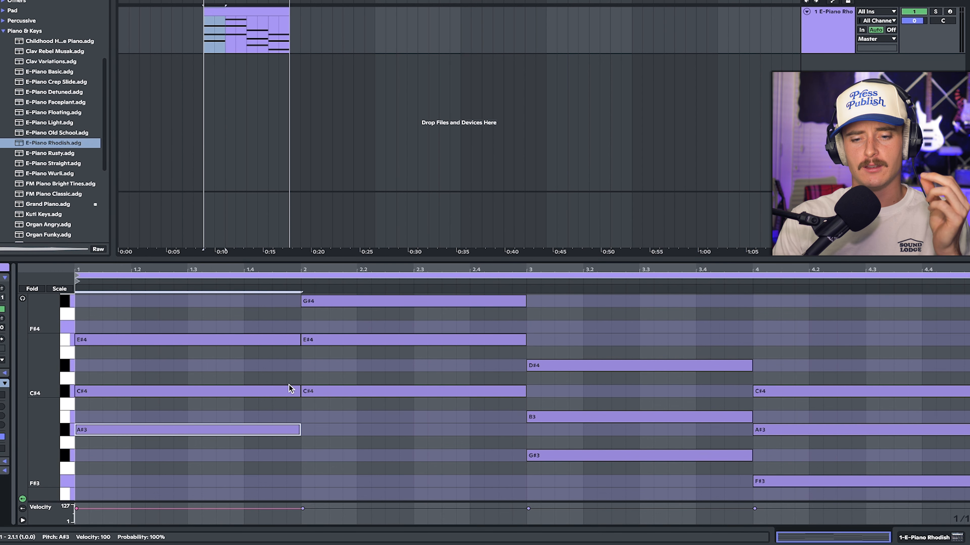
click(317, 391)
click(538, 457)
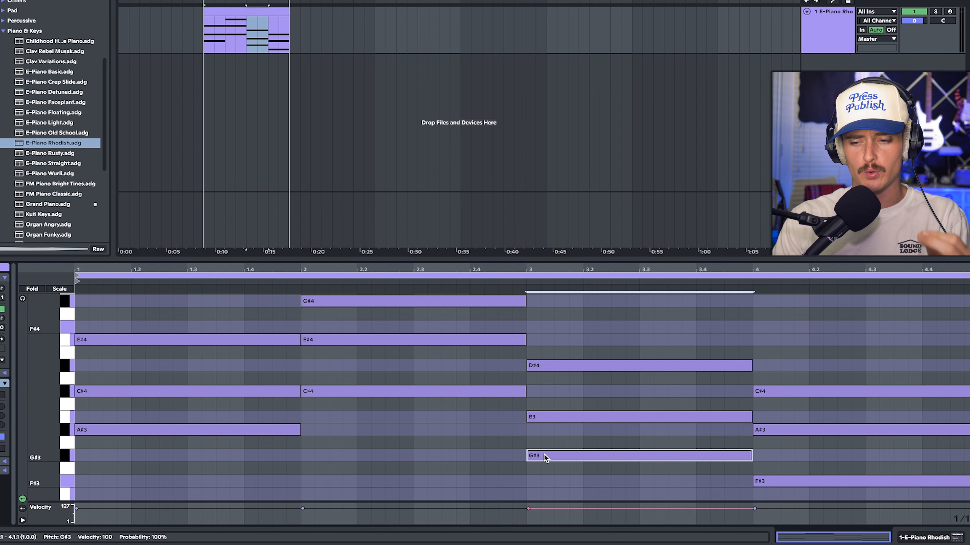
click(788, 483)
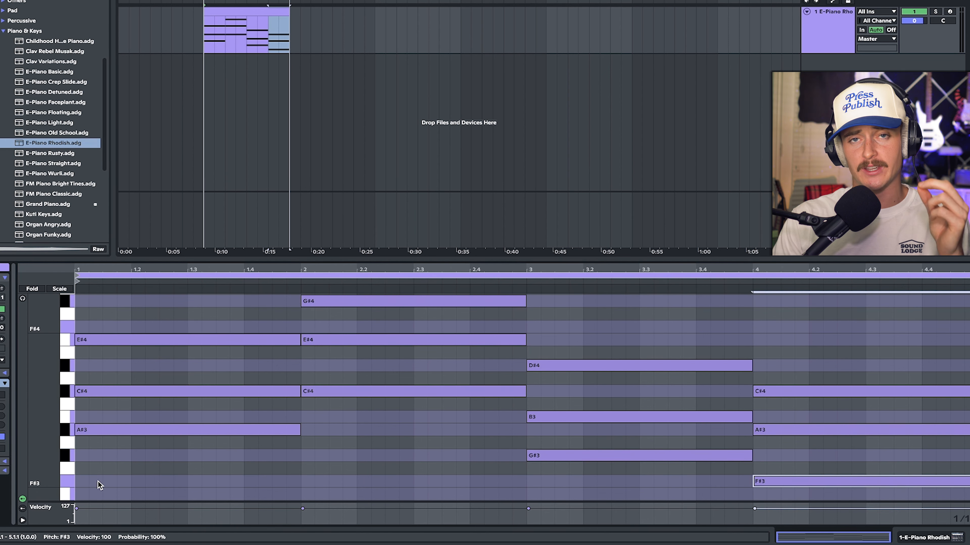
click(110, 430)
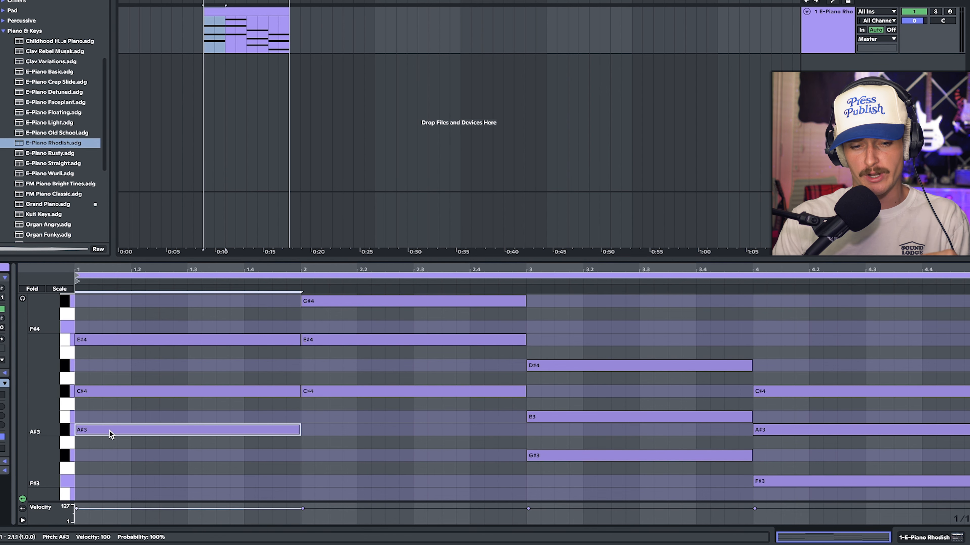
click(338, 396)
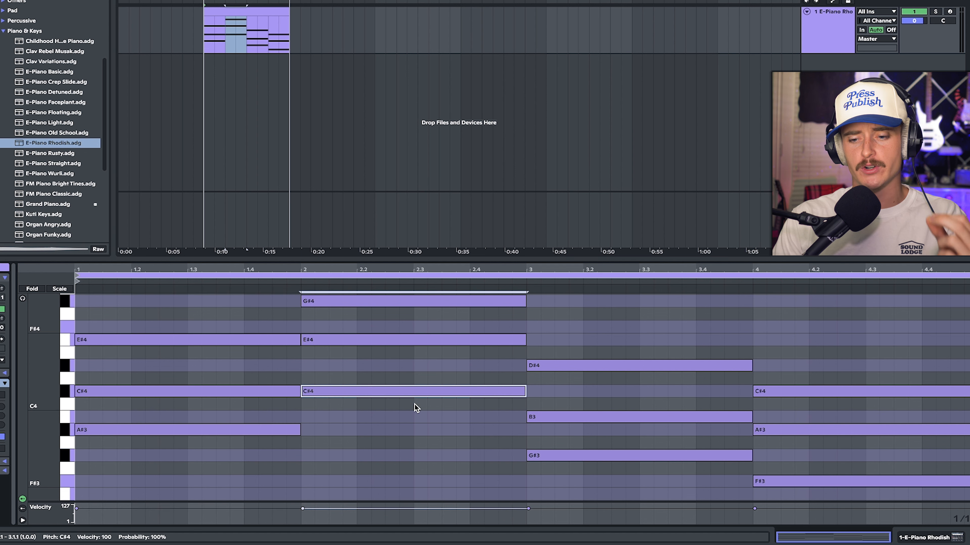
click(551, 458)
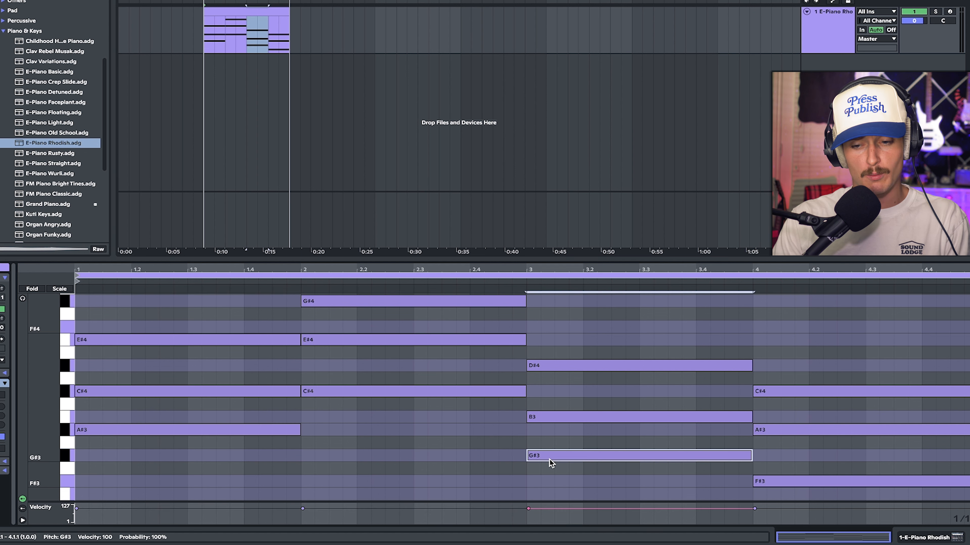
click(808, 483)
key(space)
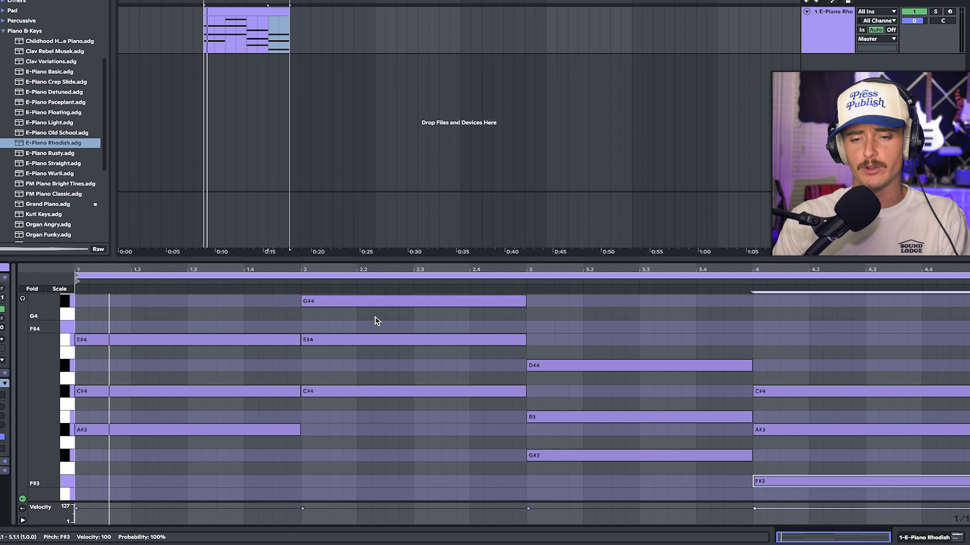
Try inversions by moving the bar 2 G#4 down an octave and the bar 4 F#3 up an octave, and play the progression
drag(375, 317, 341, 289)
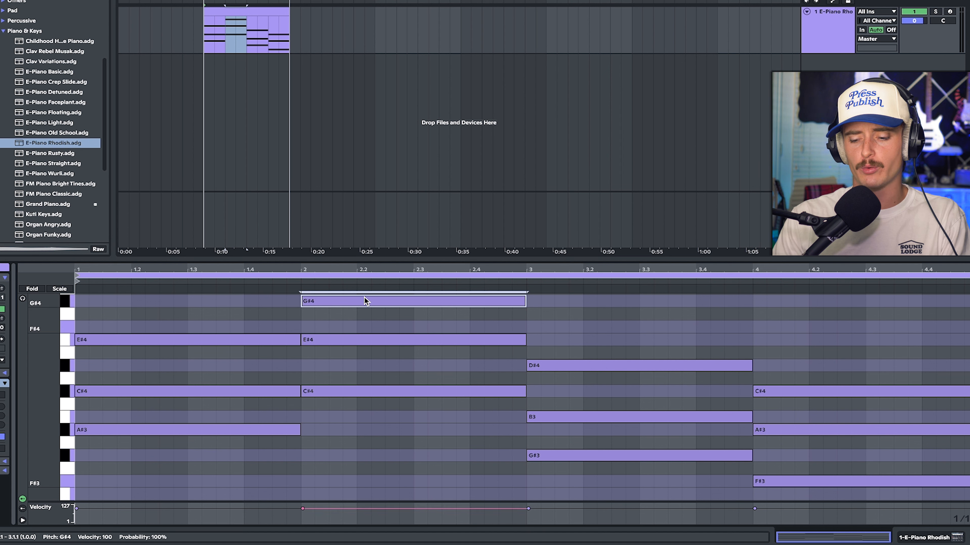
key(shift+Down)
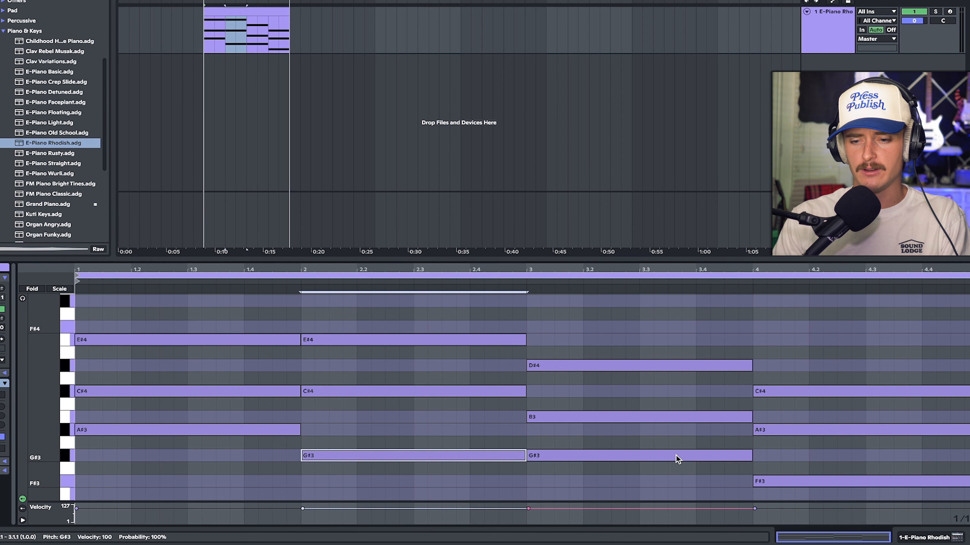
click(821, 481)
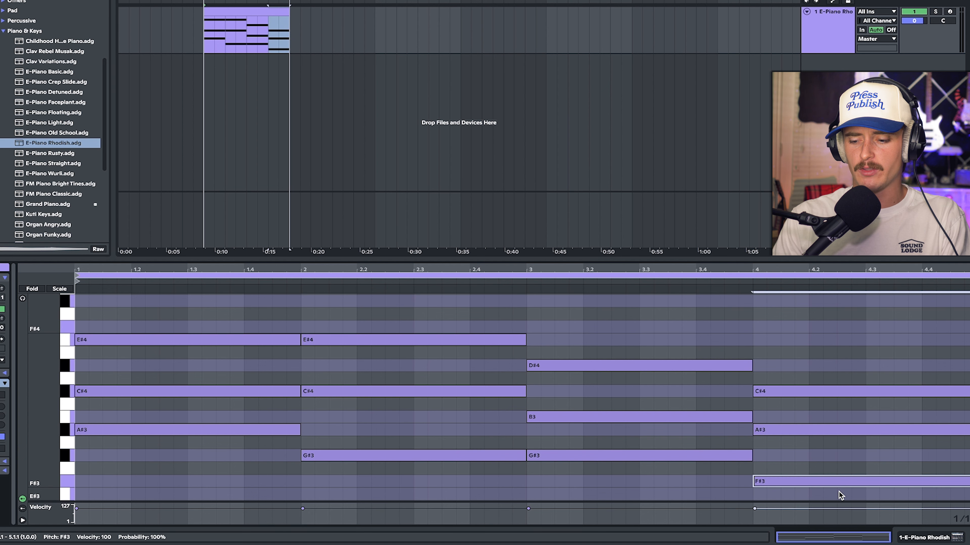
key(shift+Up)
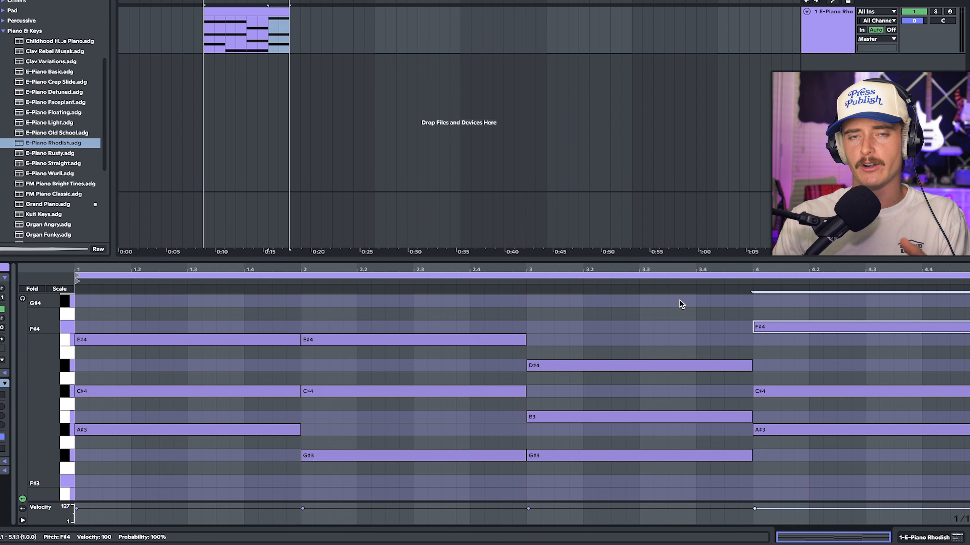
key(space)
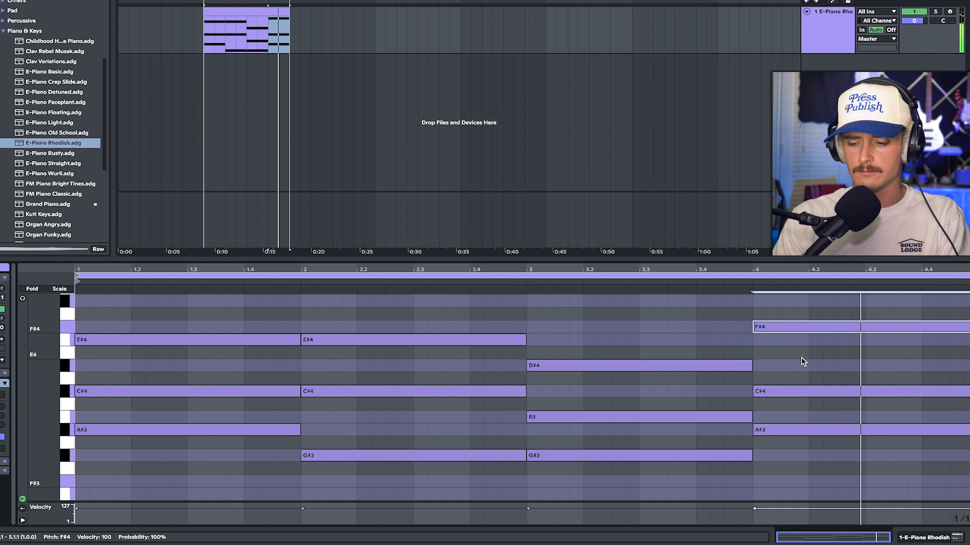
Move the bar 4 F#4 back down to F#3 and the bar 2 G#3 back up to G#4
key(shift+Down)
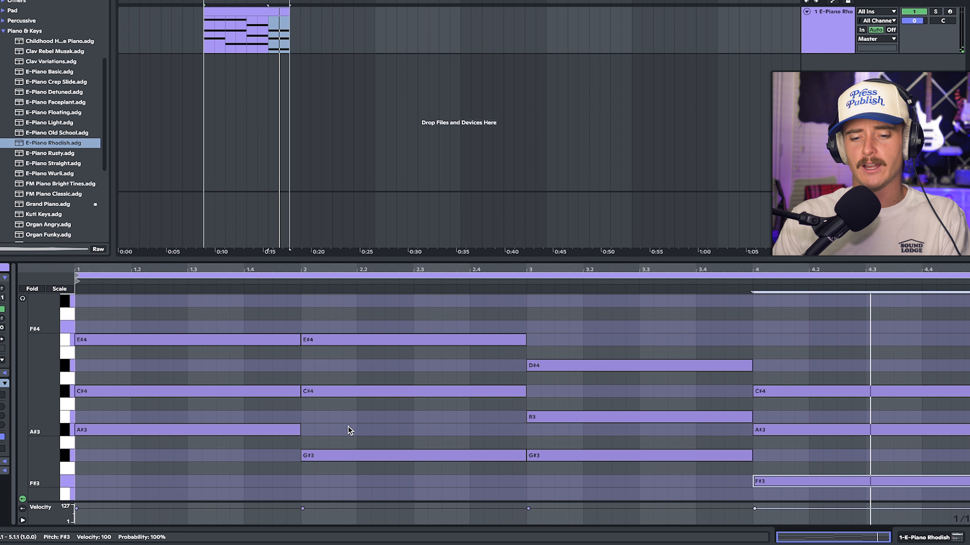
drag(348, 428, 326, 469)
key(shift+Up)
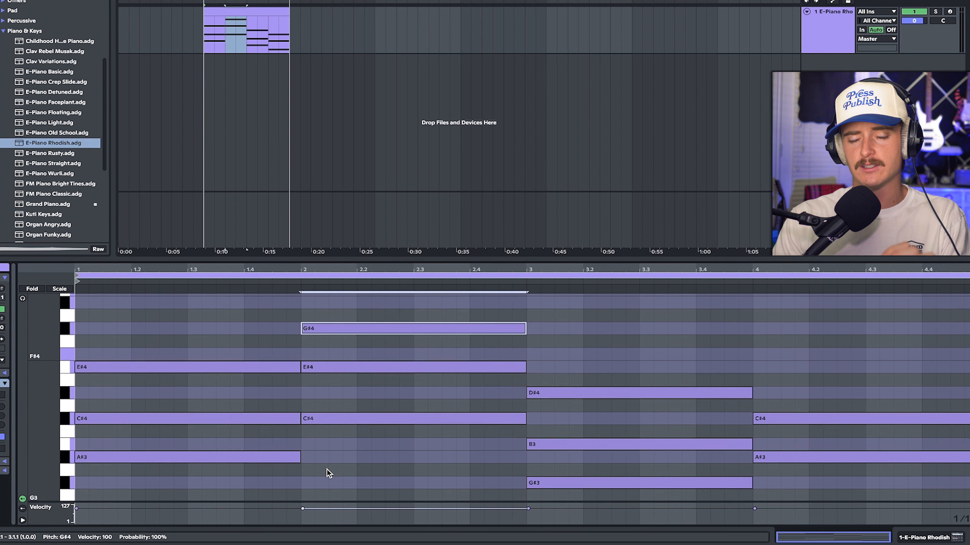
scroll(327, 470, up, 1)
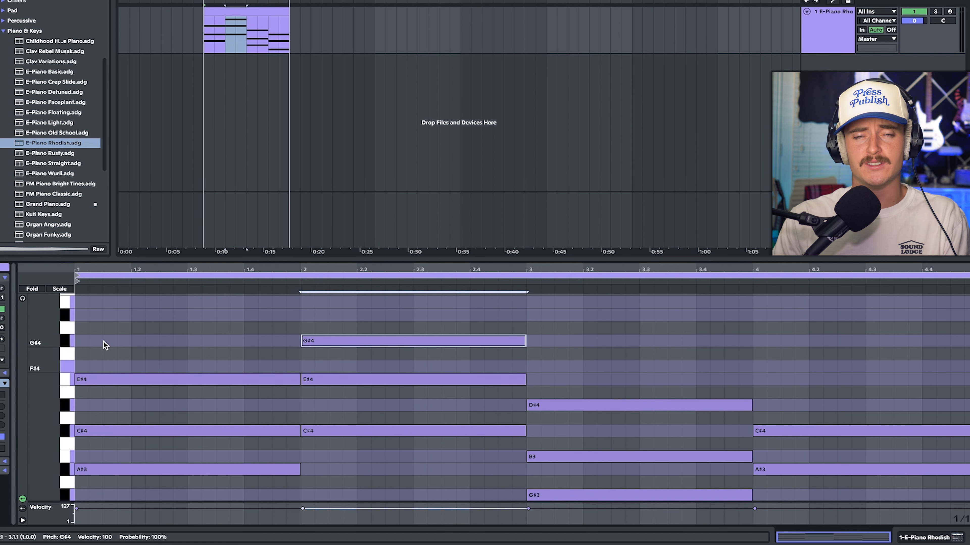
Add a seventh on top of each chord, using G#4, B4, F#4 and E#4 in bars 1 to 4, and play them
click(88, 381)
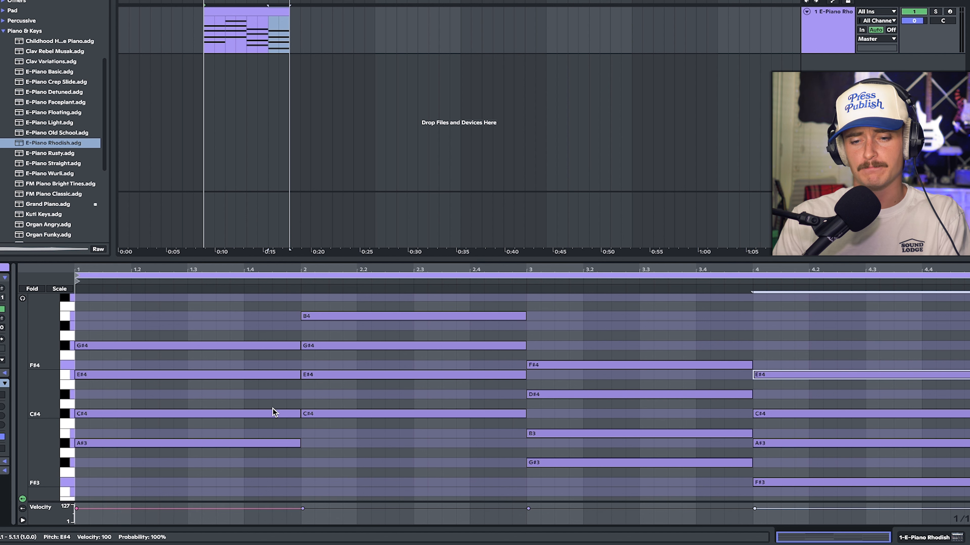
key(space)
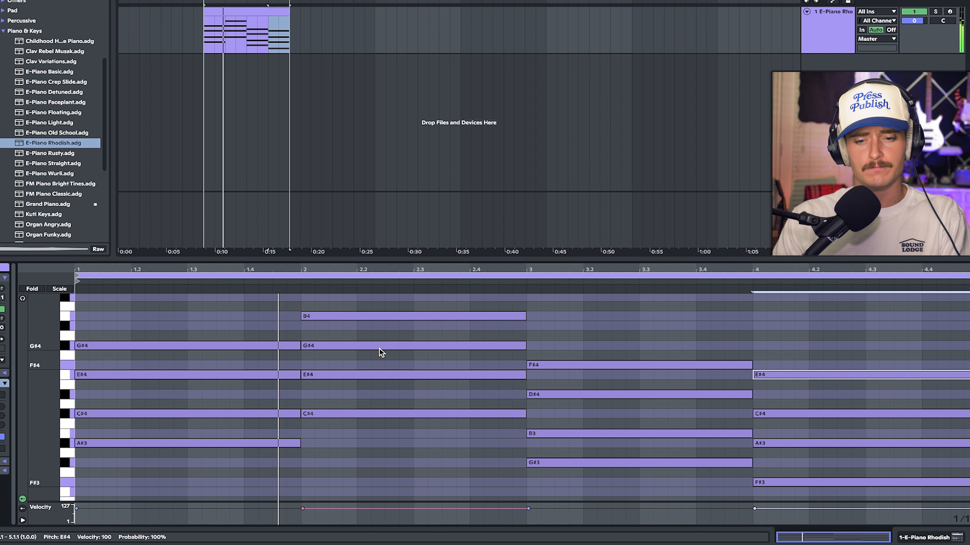
key(space)
Delete the B4 from the bar 2 chord, lower its G#4 an octave to G#3, and play the progression
drag(338, 331, 359, 356)
click(365, 323)
click(416, 312)
key(Delete)
key(shift+Down)
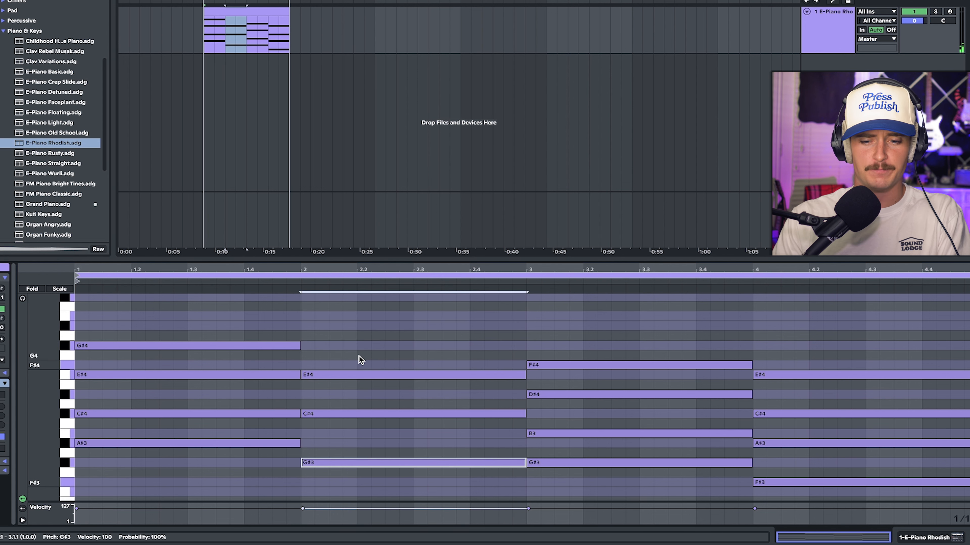
key(space)
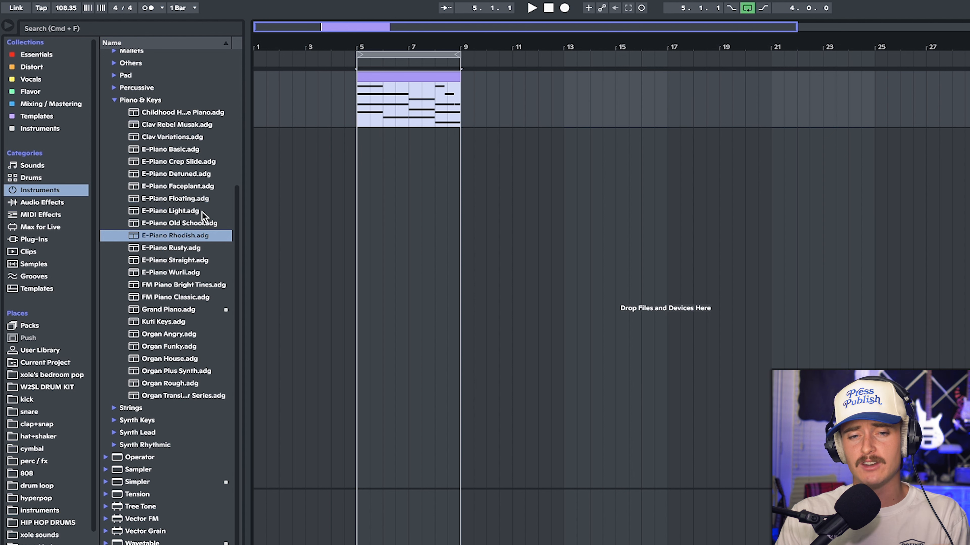
Audition the E-Piano Basic, E-Piano Crep Slide and Childhood Home Piano presets, and add Childhood Home Piano to the Instruments collection
click(180, 154)
key(space)
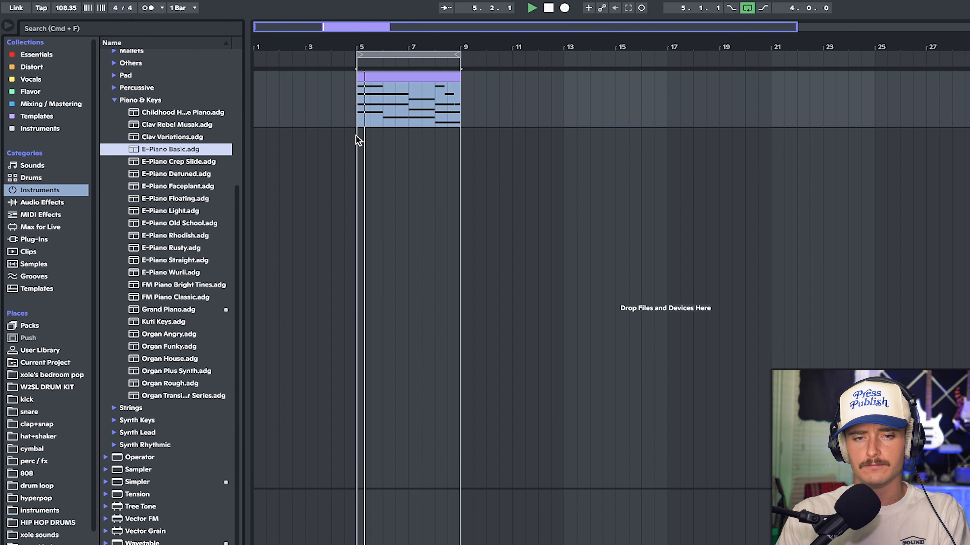
click(184, 164)
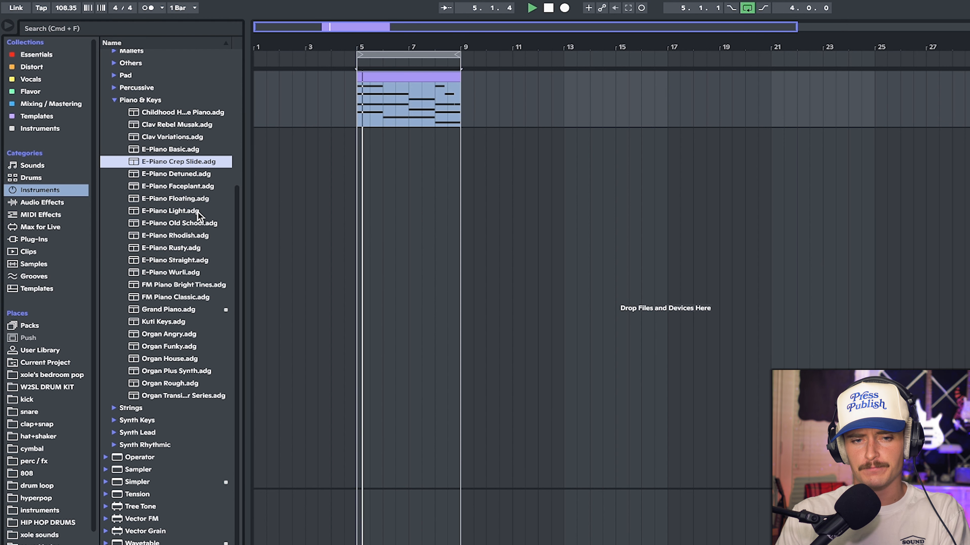
click(178, 114)
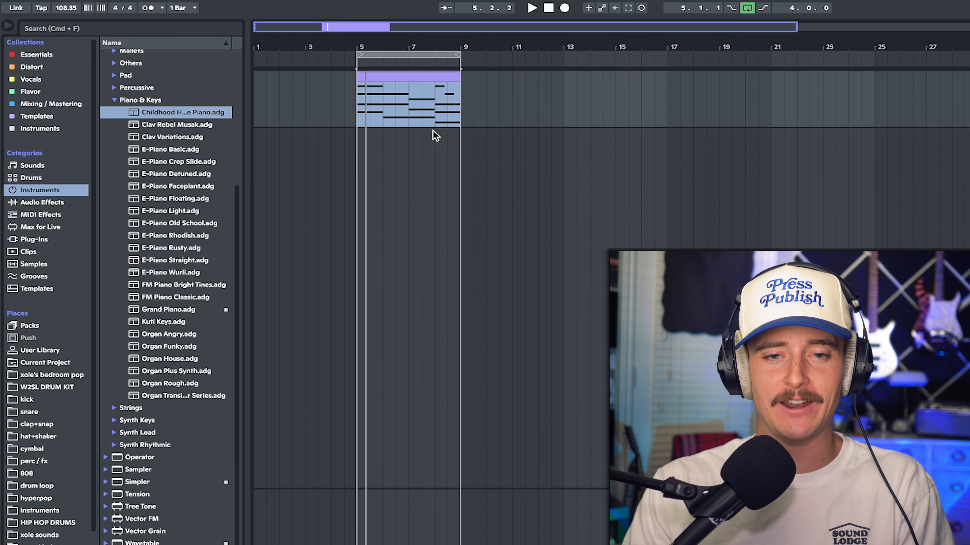
right_click(206, 114)
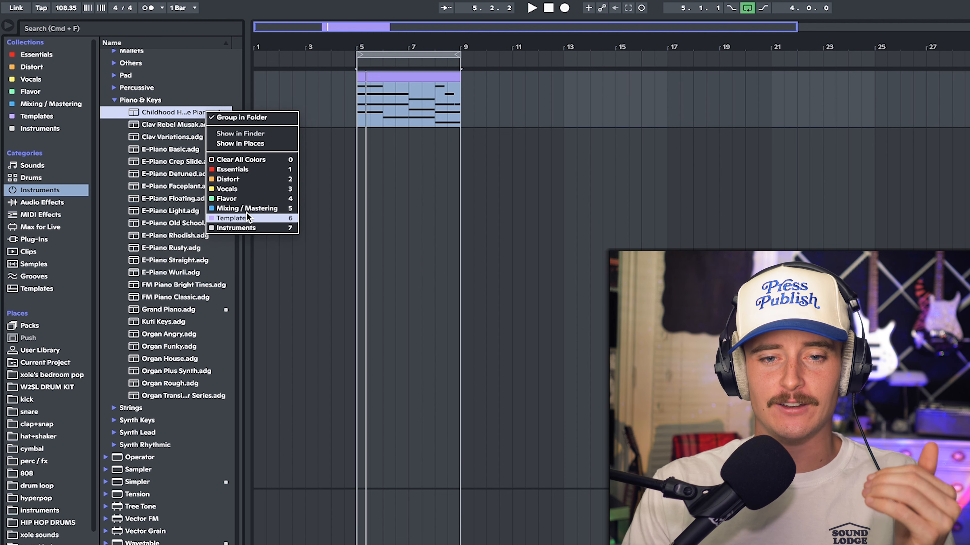
click(246, 229)
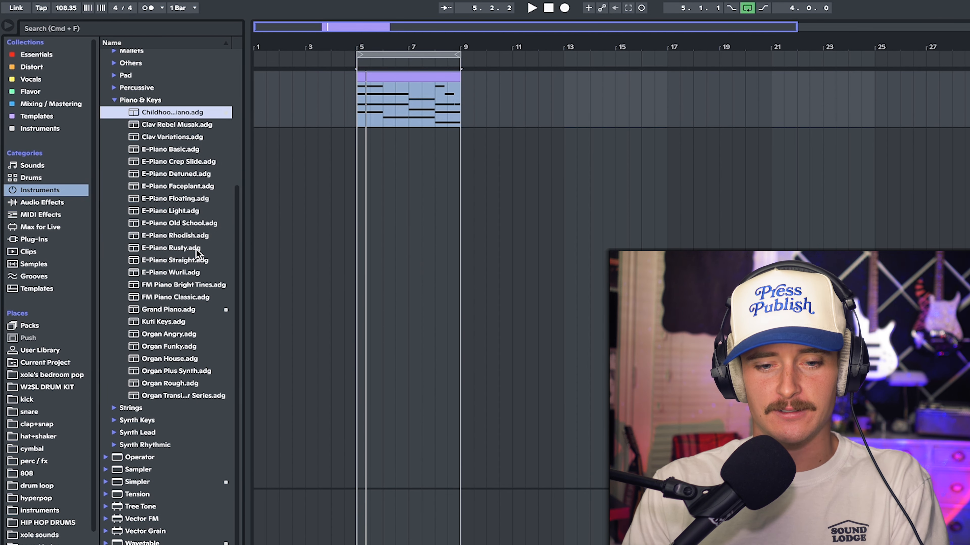
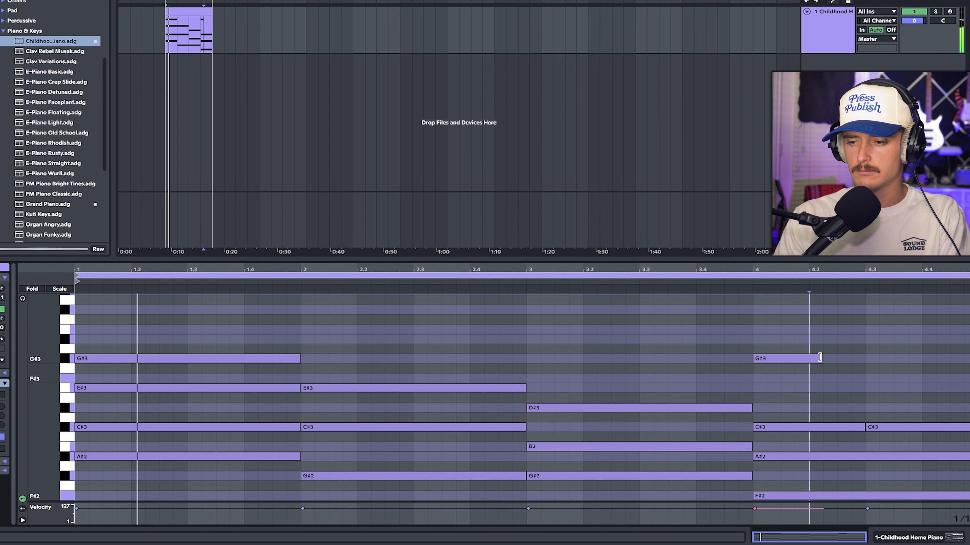
Lengthen the G#3 note at the start of bar 4 so it ends at about 4.3.2
drag(822, 358, 837, 357)
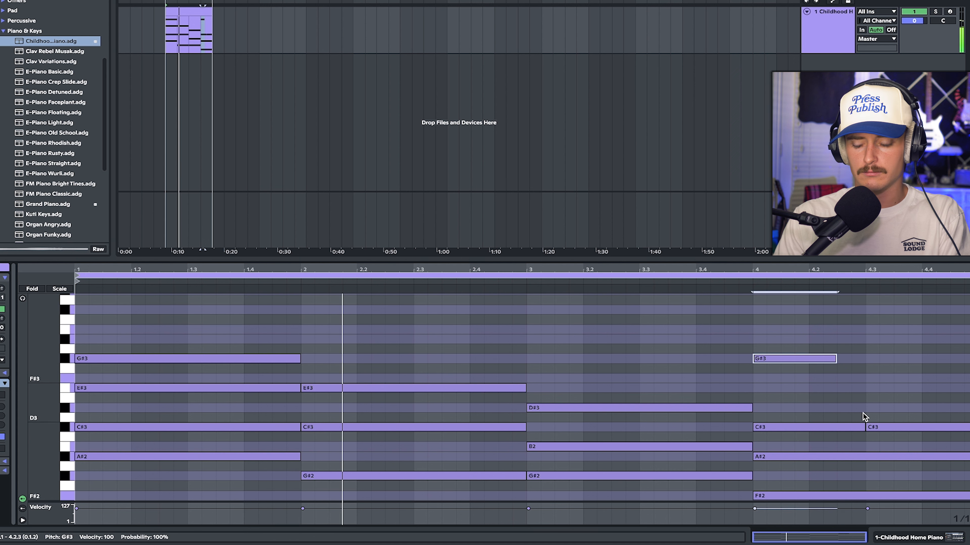
drag(838, 360, 876, 363)
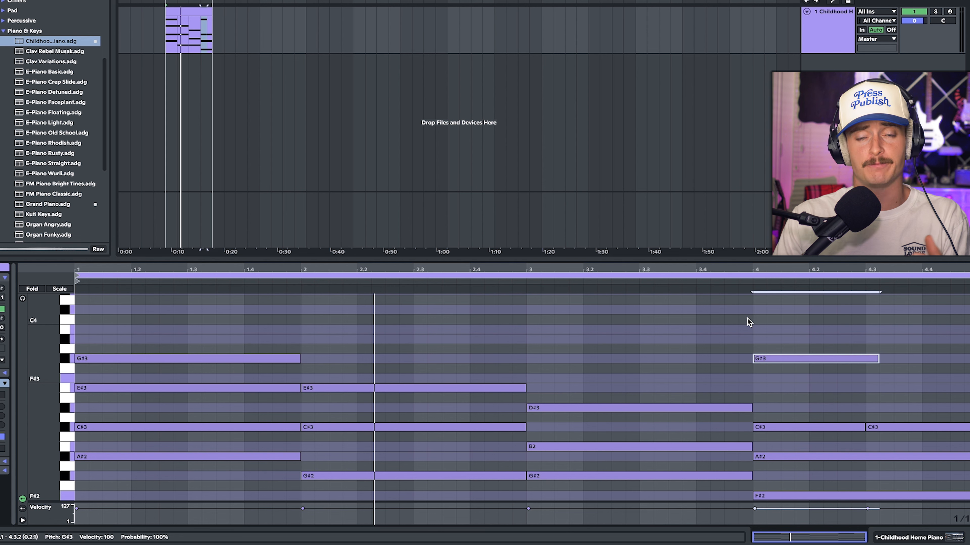
click(596, 342)
Shorten all notes in the clip slightly together so that each chord ends just before the next one starts
scroll(569, 353, down, 1)
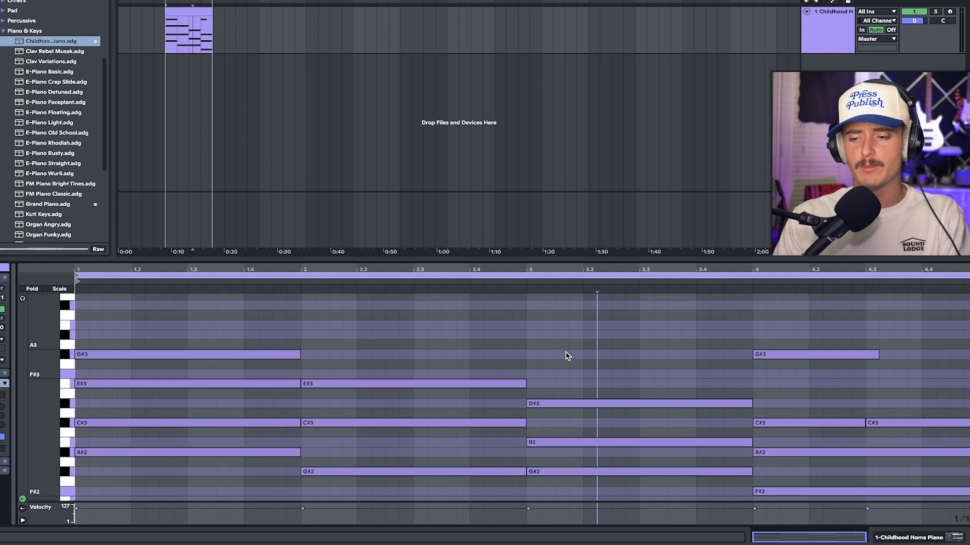
scroll(569, 356, down, 1)
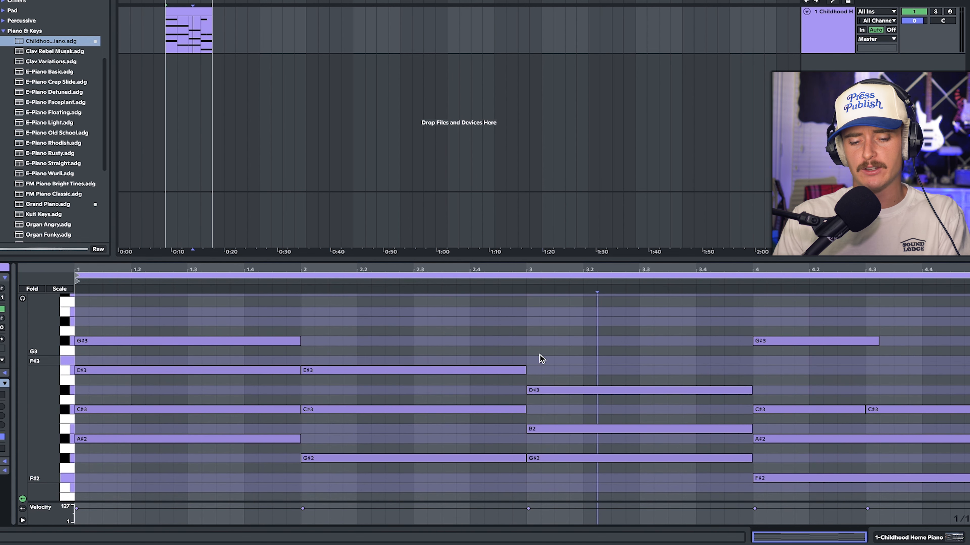
key(ctrl+a)
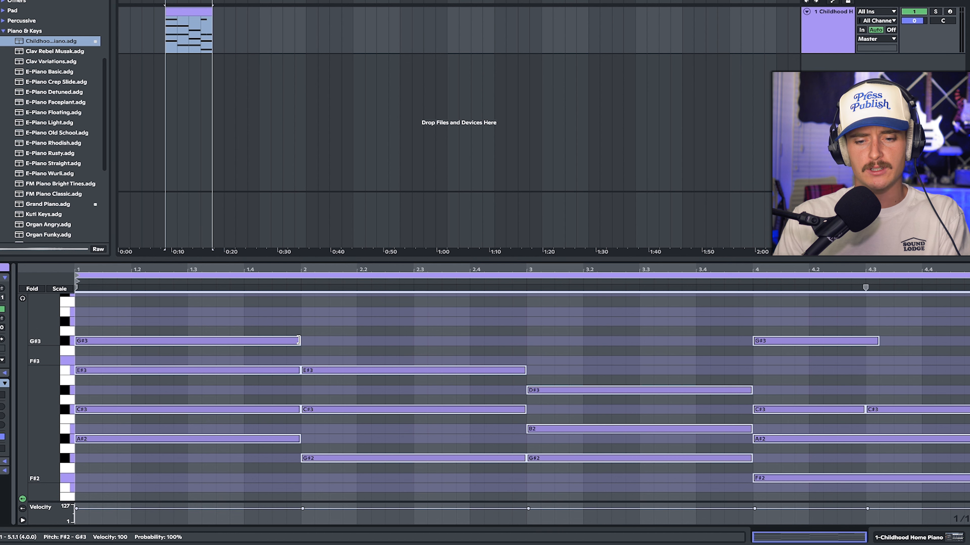
drag(298, 340, 289, 340)
Turn off the grid in the note editor
click(116, 325)
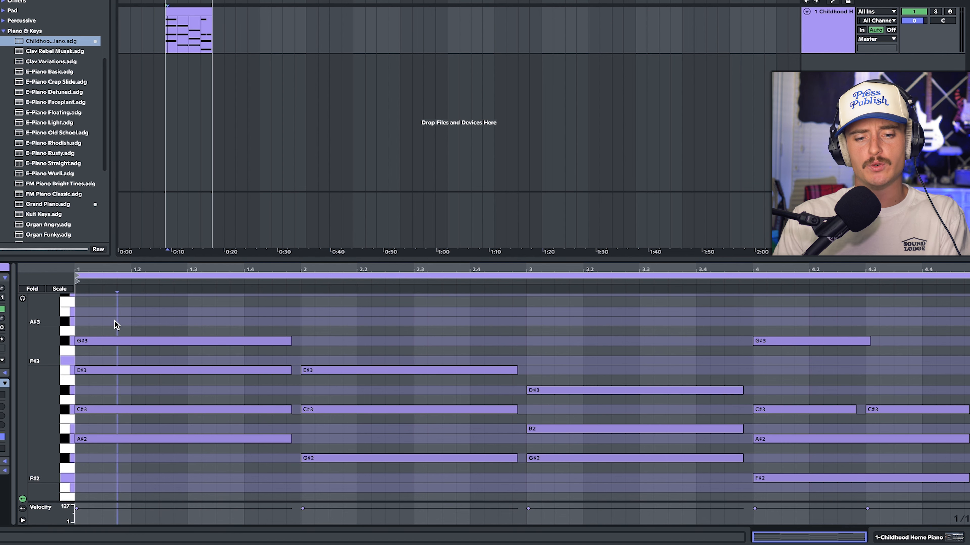
right_click(116, 325)
click(143, 472)
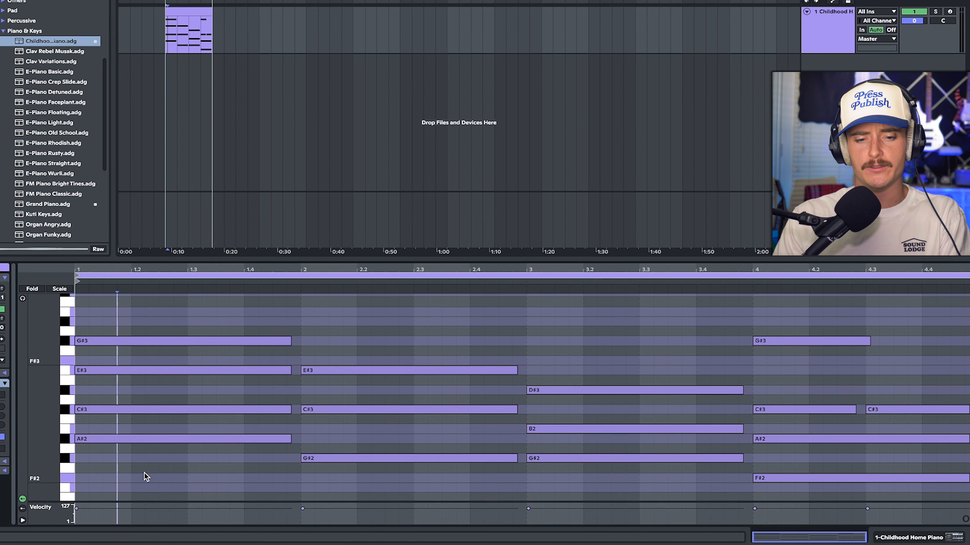
Nudge the individual chord notes slightly off the grid so the notes of each chord no longer start together
mouse_move(114, 339)
mouse_down()
mouse_move(178, 346)
mouse_move(150, 338)
mouse_move(193, 326)
mouse_move(112, 339)
mouse_up()
scroll(111, 360, up, 3)
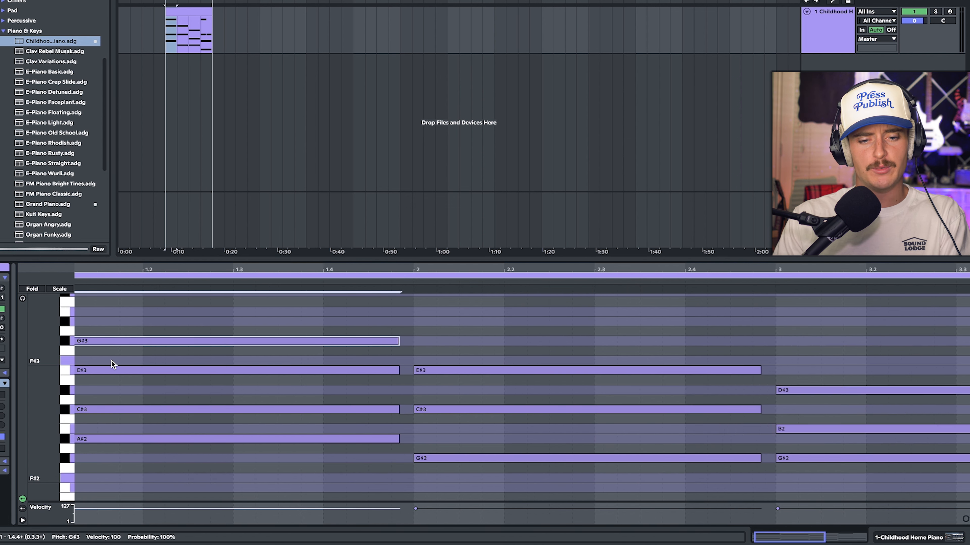
scroll(111, 360, up, 3)
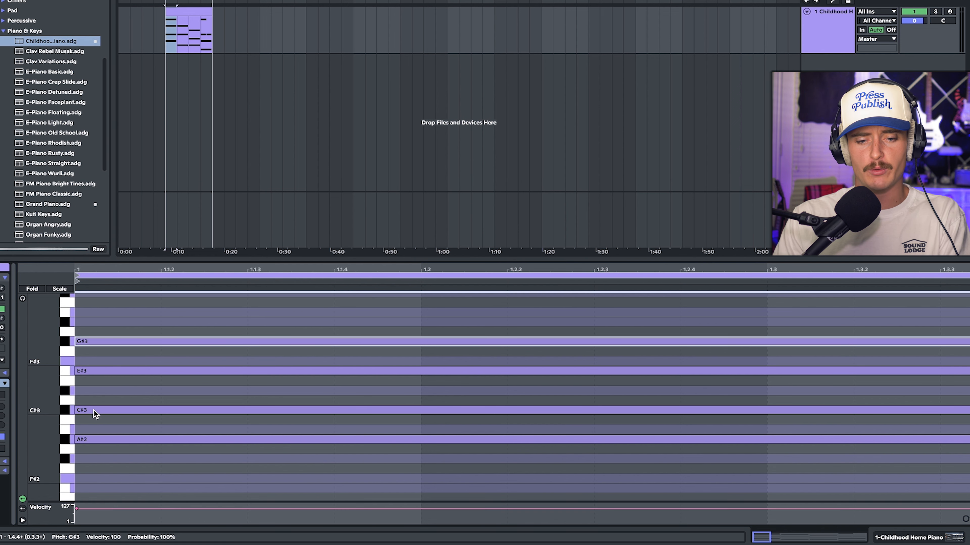
drag(93, 409, 100, 408)
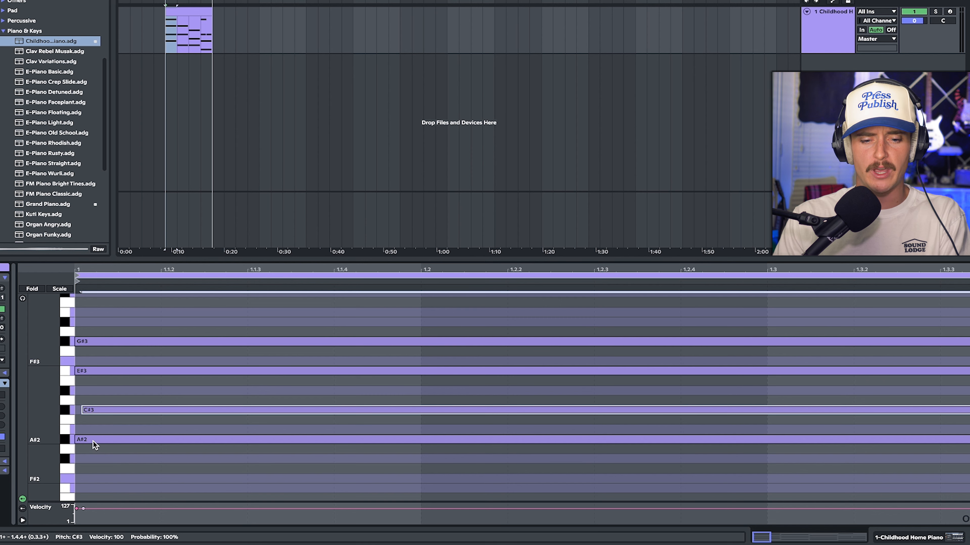
drag(91, 371, 126, 340)
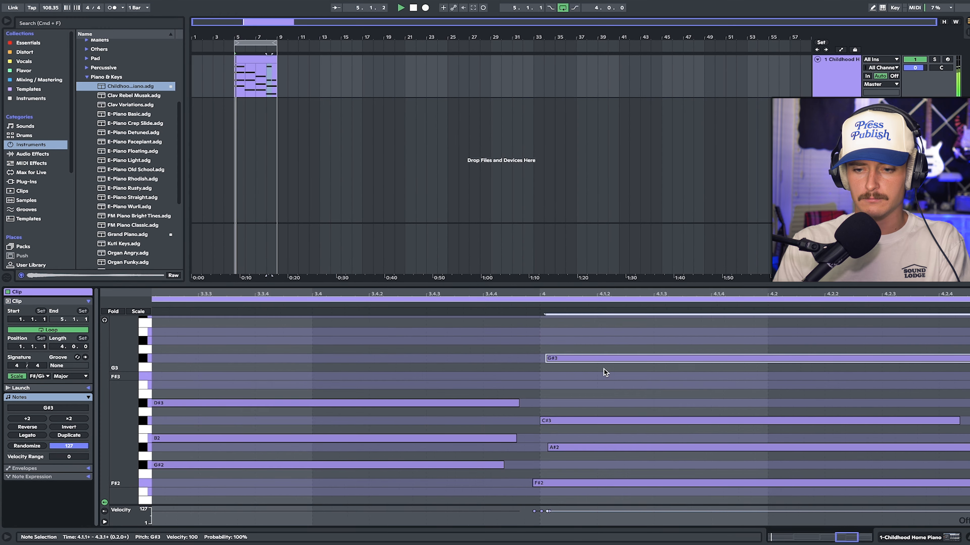
Shift the second C#3 note in bar 4 slightly earlier so it starts just before 4.3
scroll(604, 369, down, 8)
scroll(923, 419, up, 3)
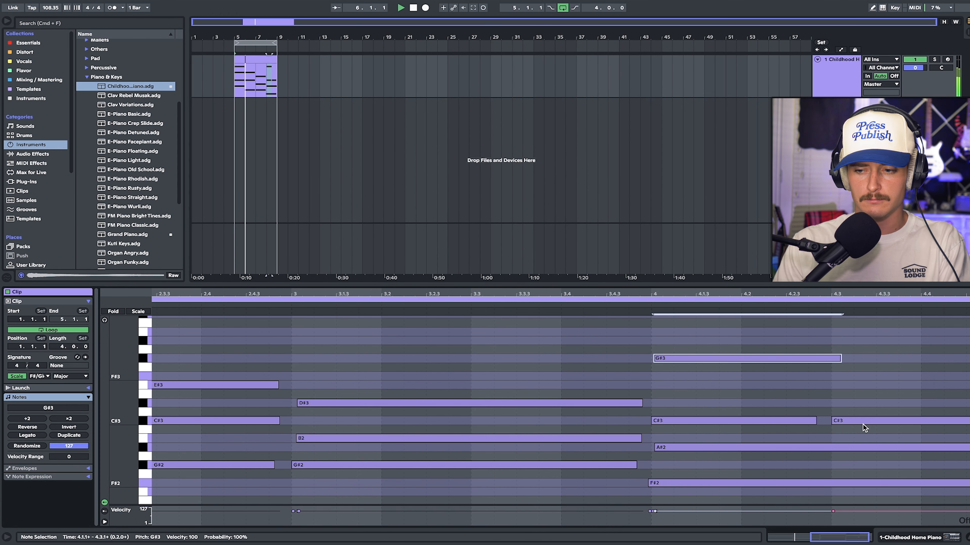
click(825, 421)
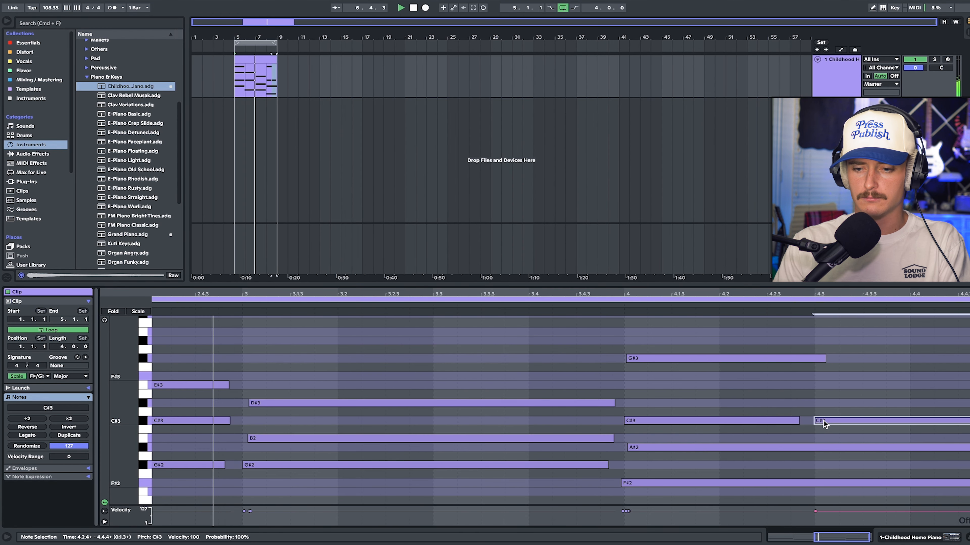
scroll(824, 422, down, 5)
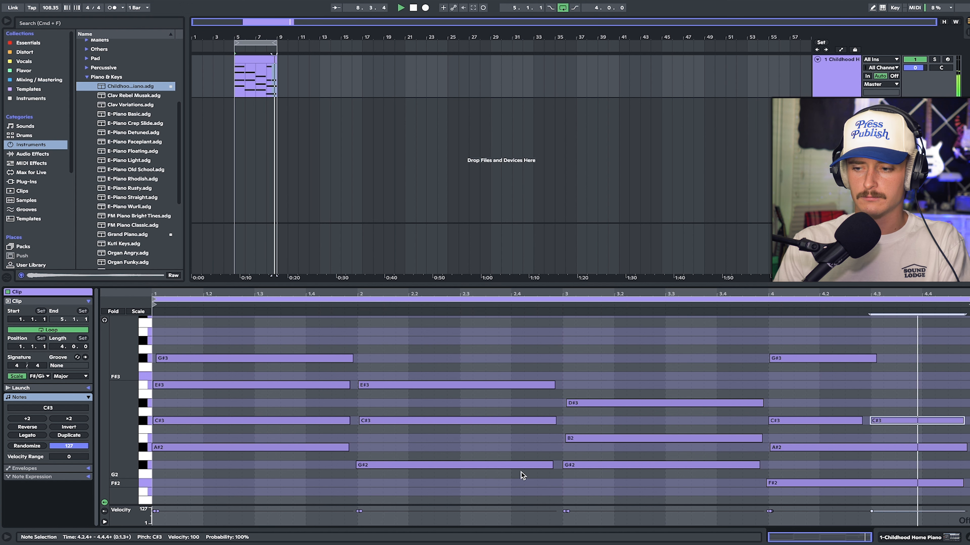
Lengthen all notes in the clip slightly together so each chord reaches the next one, and play the clip back
key(space)
key(super+a)
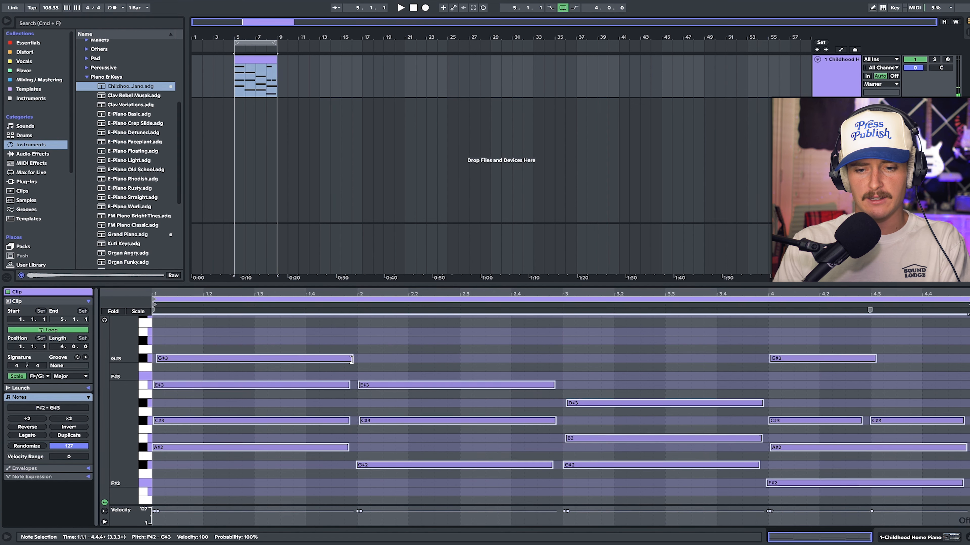
drag(351, 359, 358, 359)
key(space)
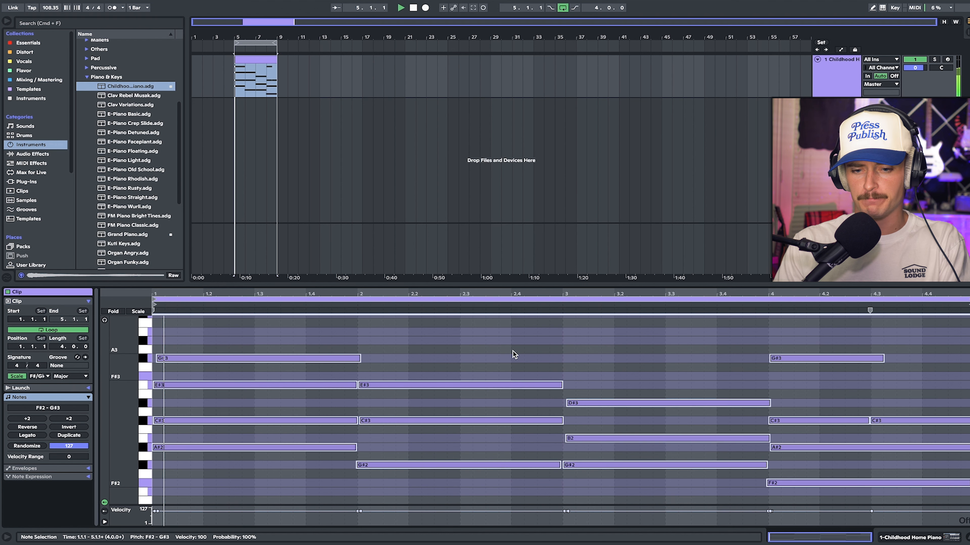
click(345, 327)
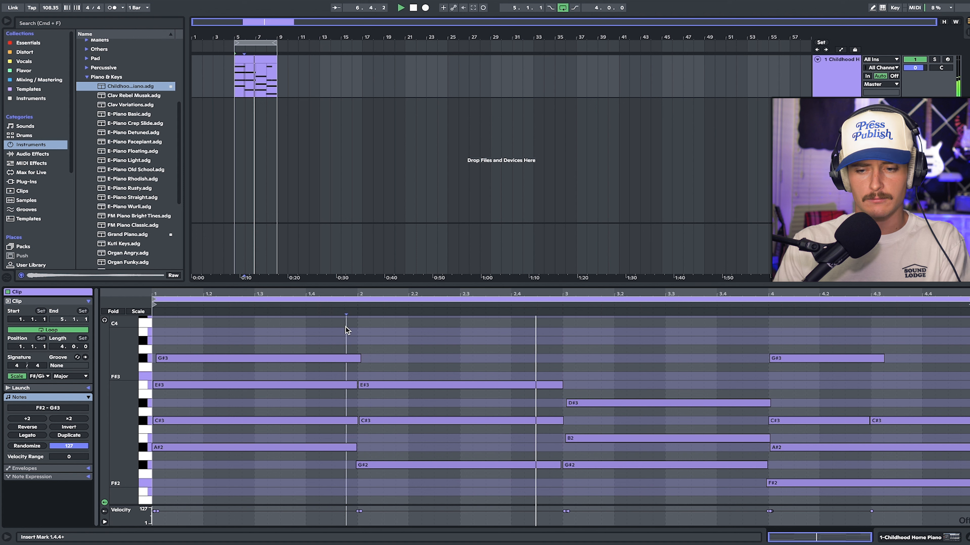
Duplicate the four-bar chord clip repeatedly along the track up to bar 49, and move the loop region to bar 54
key(shift+Tab)
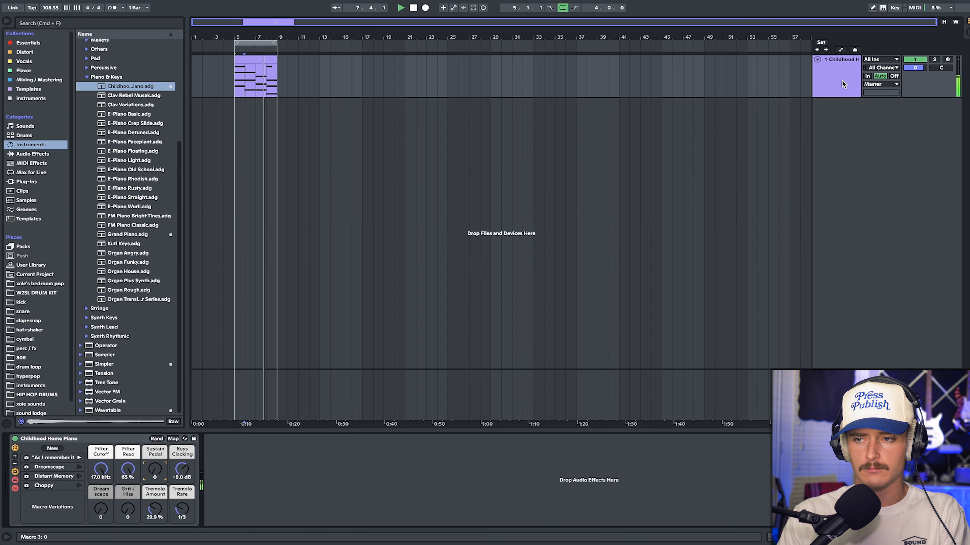
key(super+alt+l)
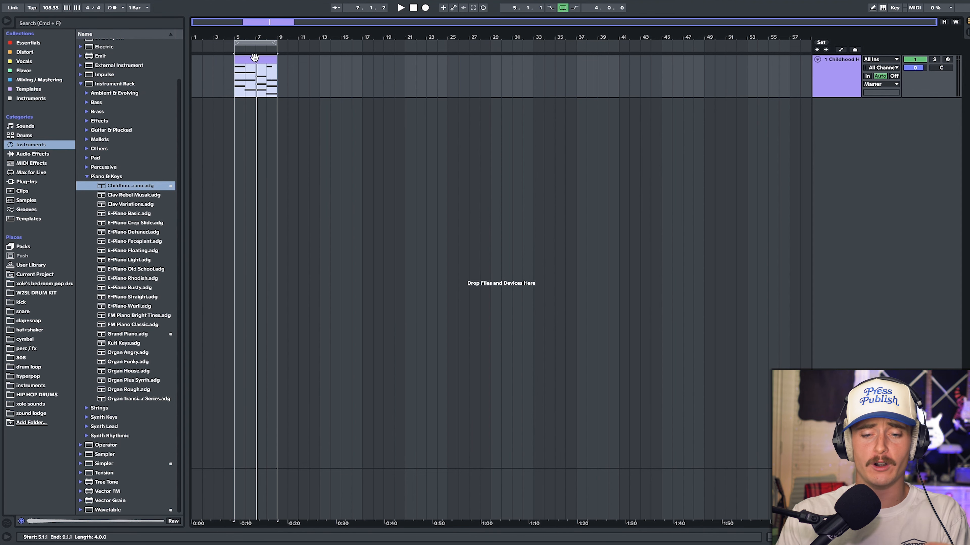
key(super+d)
key(super+d)
key(super+d)
key(super+d)
key(super+d)
key(super+d)
key(super+d)
key(super+d)
key(super+d)
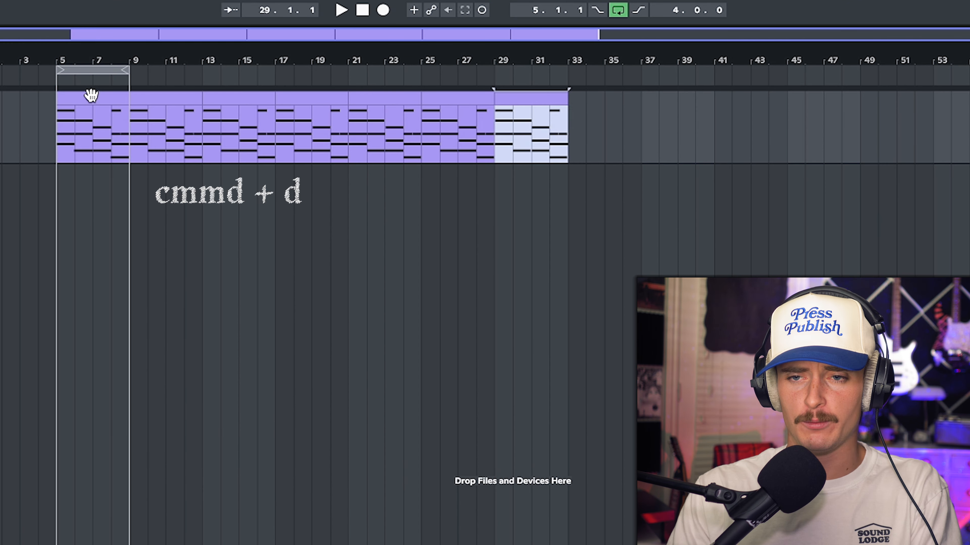
key(super+d)
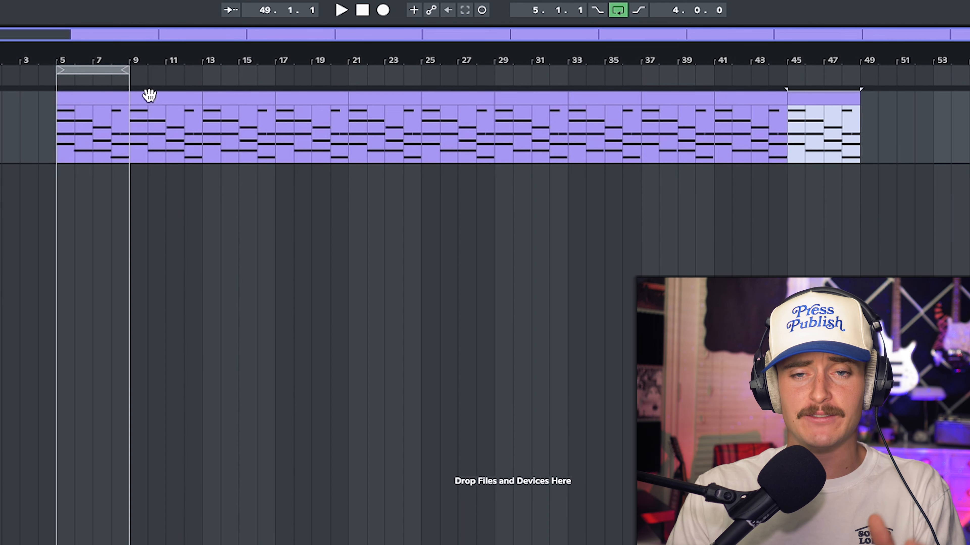
drag(115, 75, 949, 88)
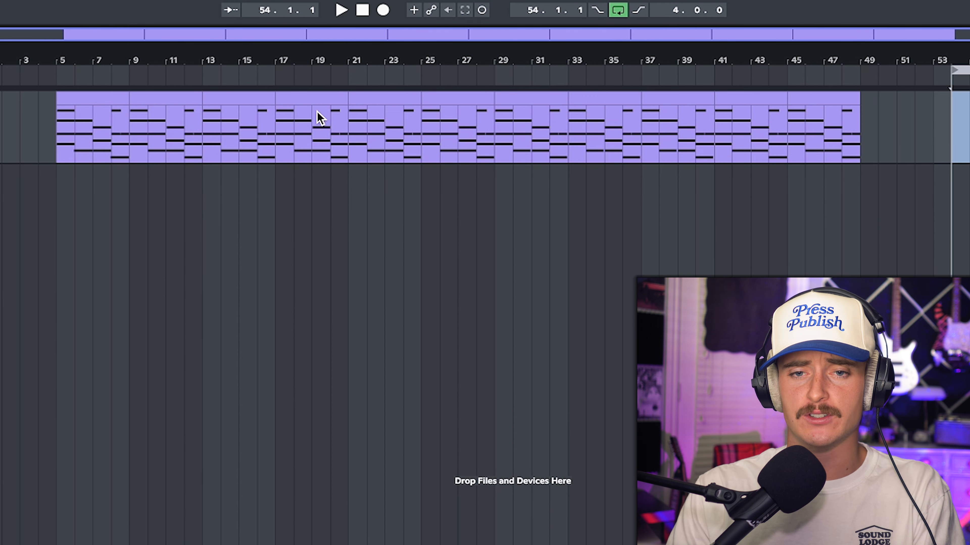
Add a locator named INTRO at bar 5
click(54, 129)
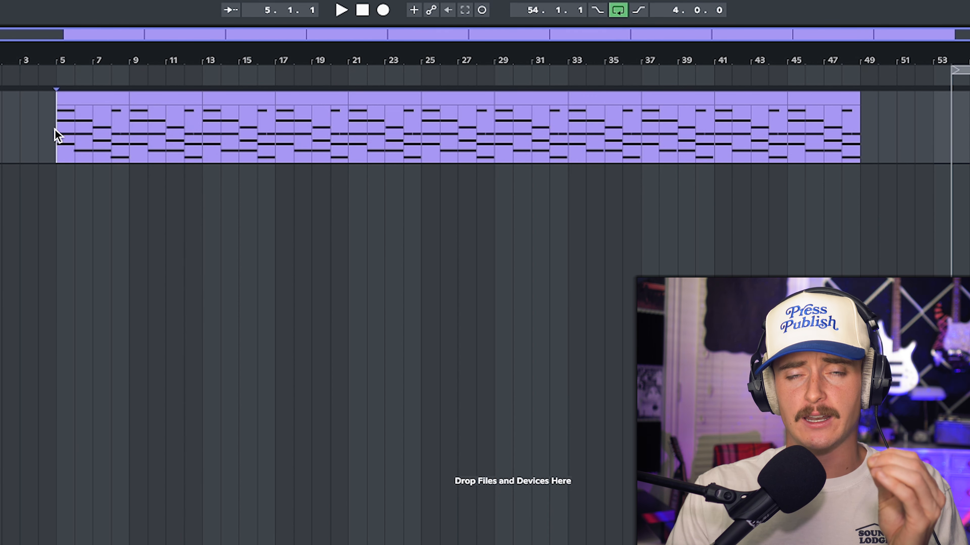
right_click(56, 79)
click(108, 121)
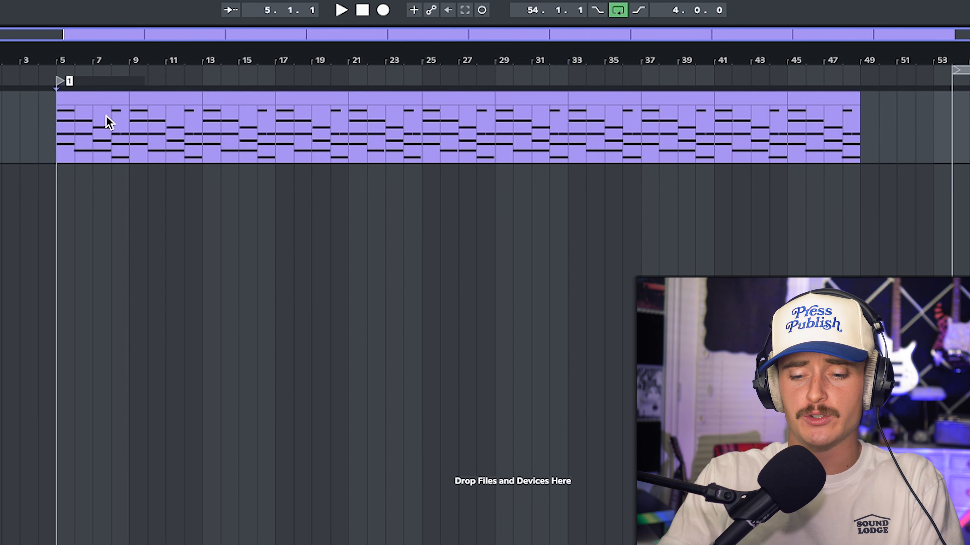
key(Return)
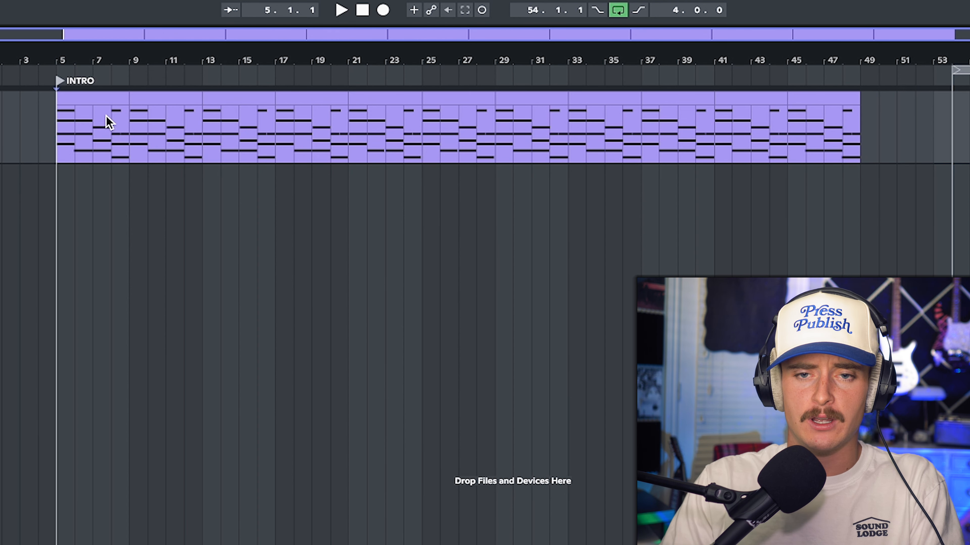
Add a locator named 1ST VERSE at bar 9
click(96, 97)
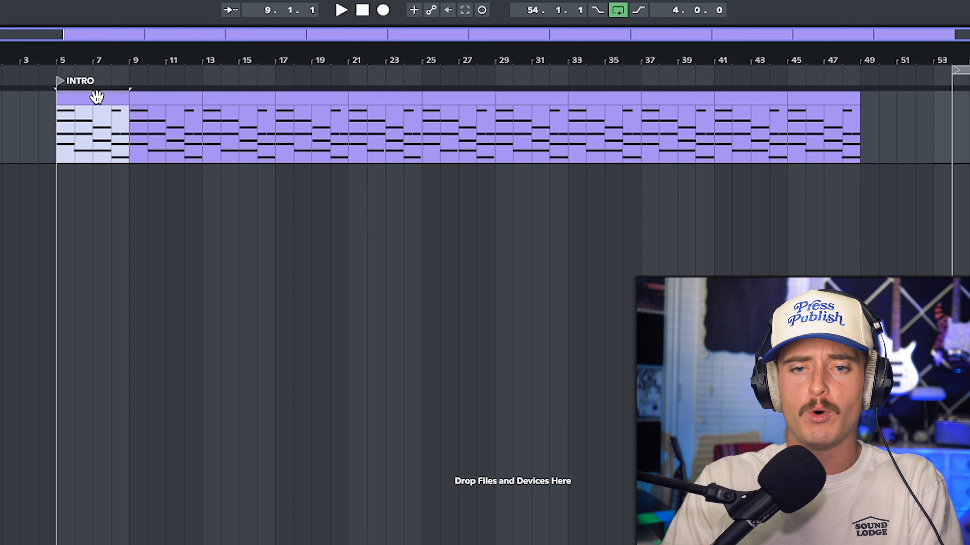
click(130, 122)
right_click(128, 78)
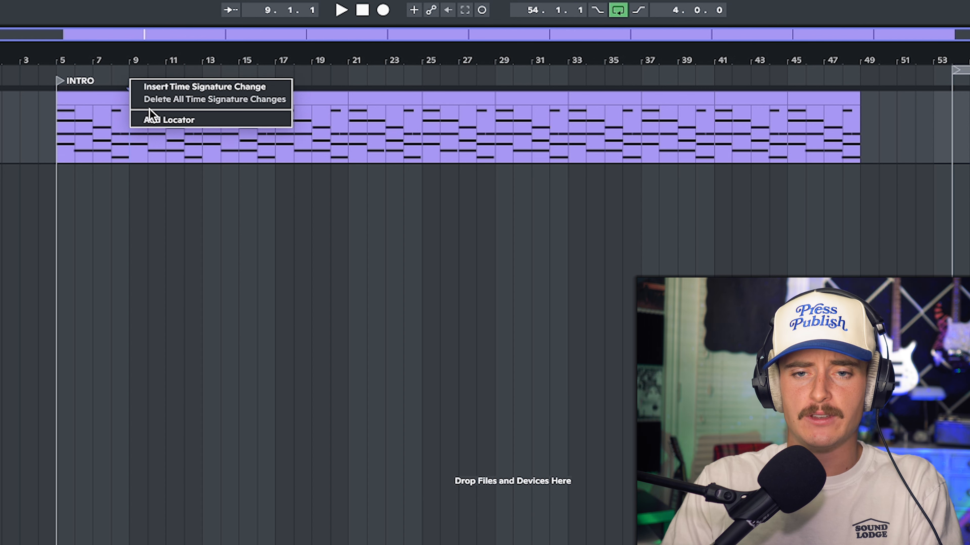
click(153, 117)
text(1ST VERSE)
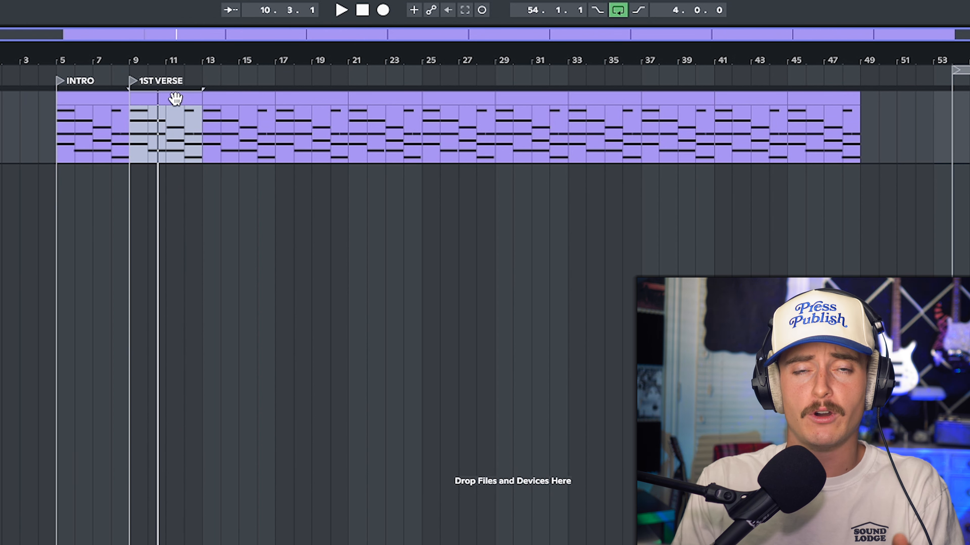
Play back the first verse and go through its four-bar clips to judge how long the section should be
key(space)
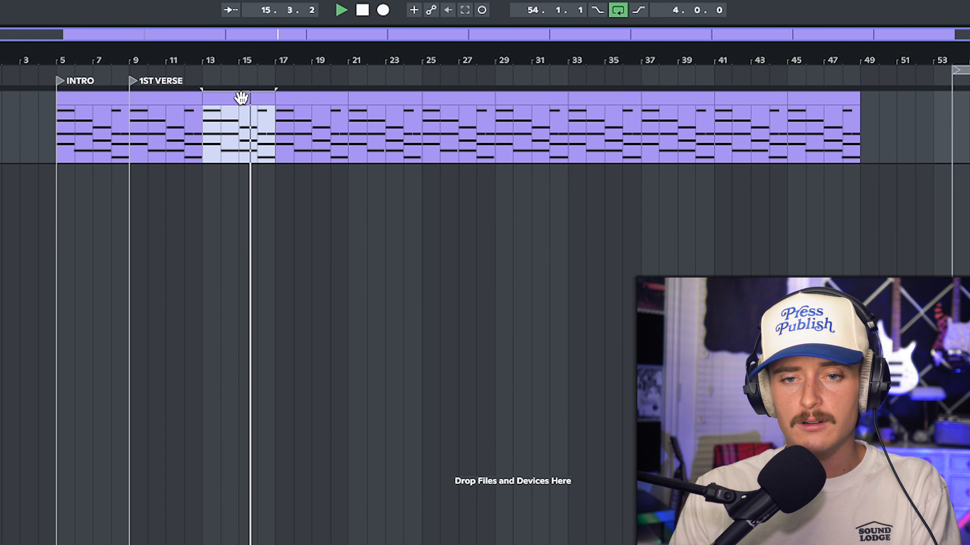
key(space)
click(216, 93)
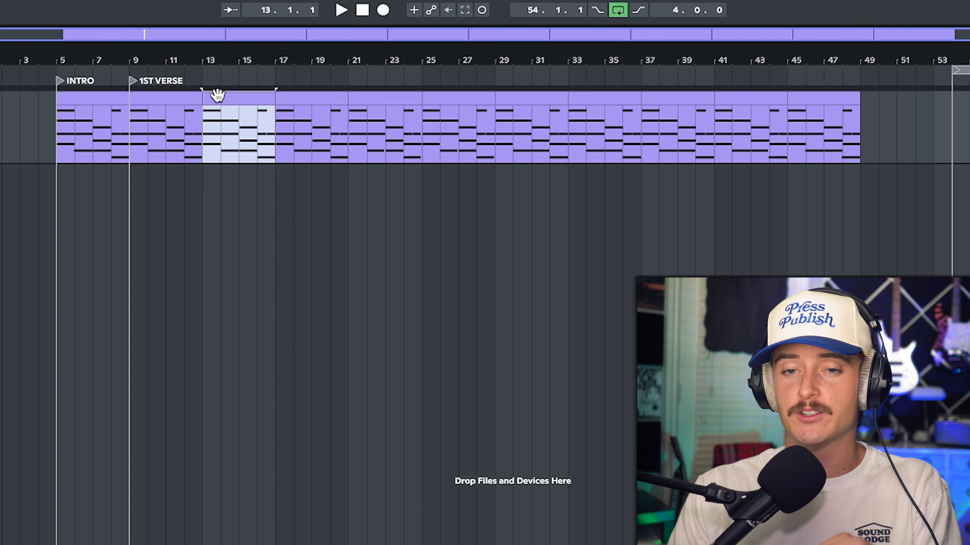
click(182, 98)
click(242, 100)
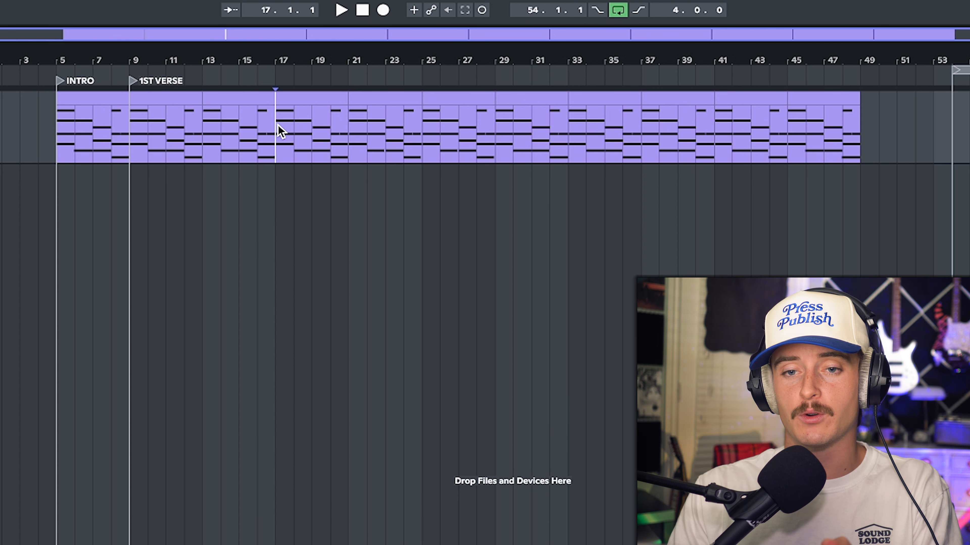
click(167, 97)
click(214, 101)
click(171, 109)
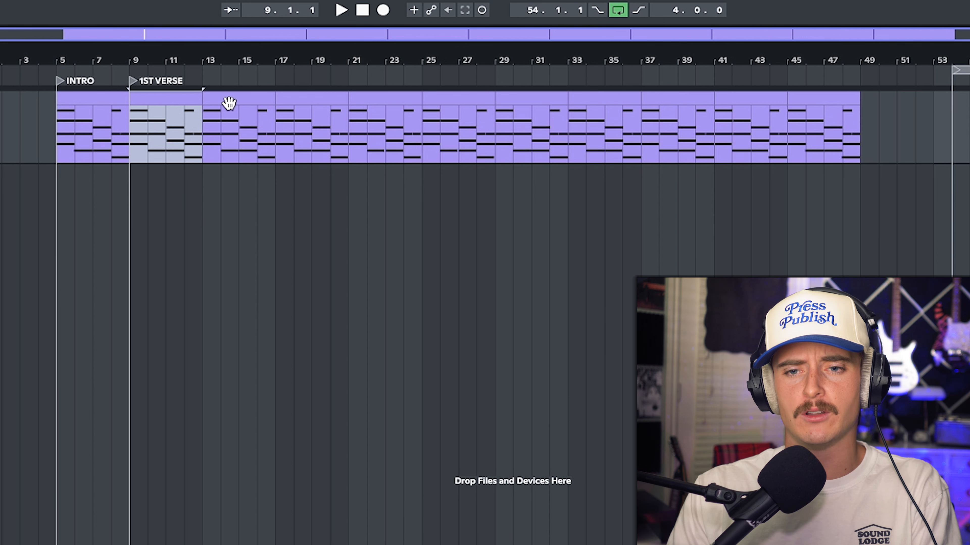
Add a CHORUS locator at bar 25 and a 2ND VERSE locator at bar 41, and loop the four-bar clip at bar 25
click(392, 100)
click(423, 81)
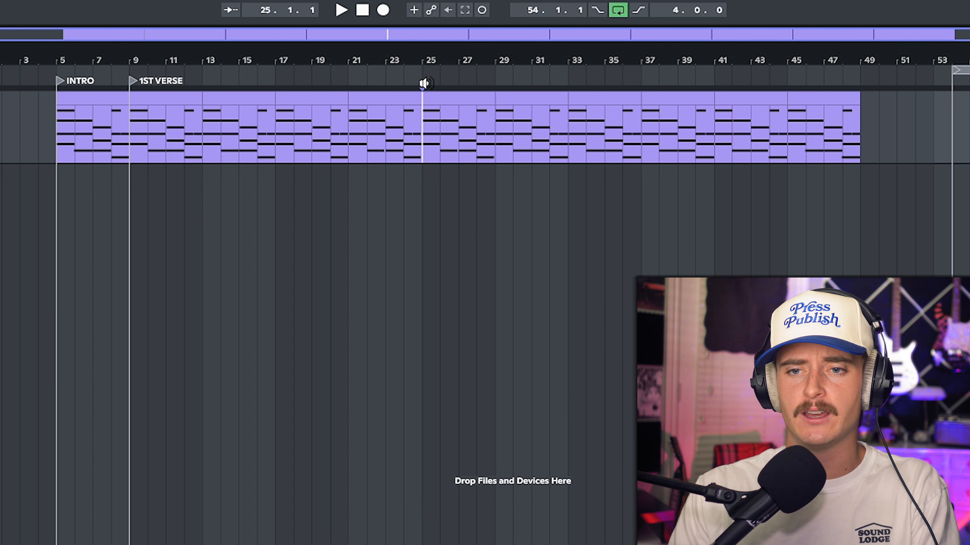
right_click(417, 71)
click(444, 111)
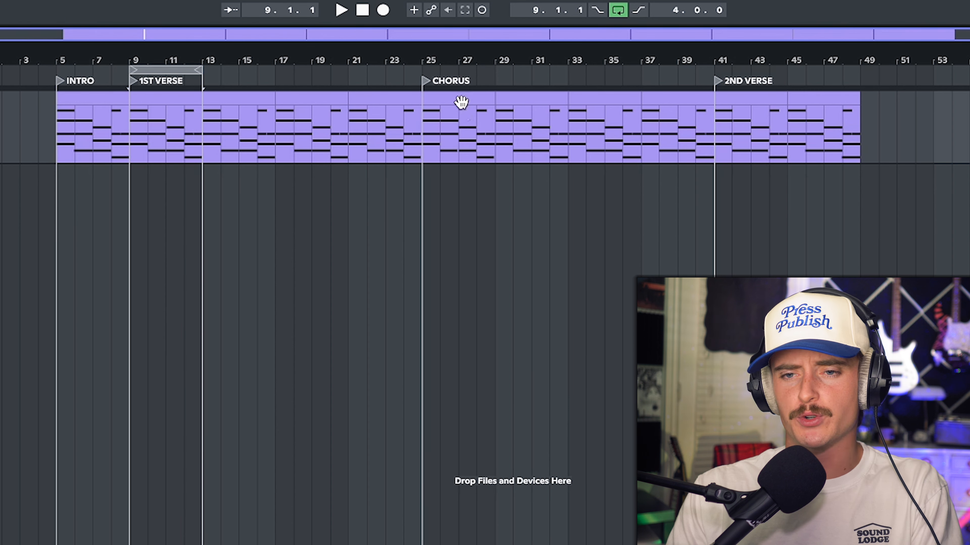
click(461, 102)
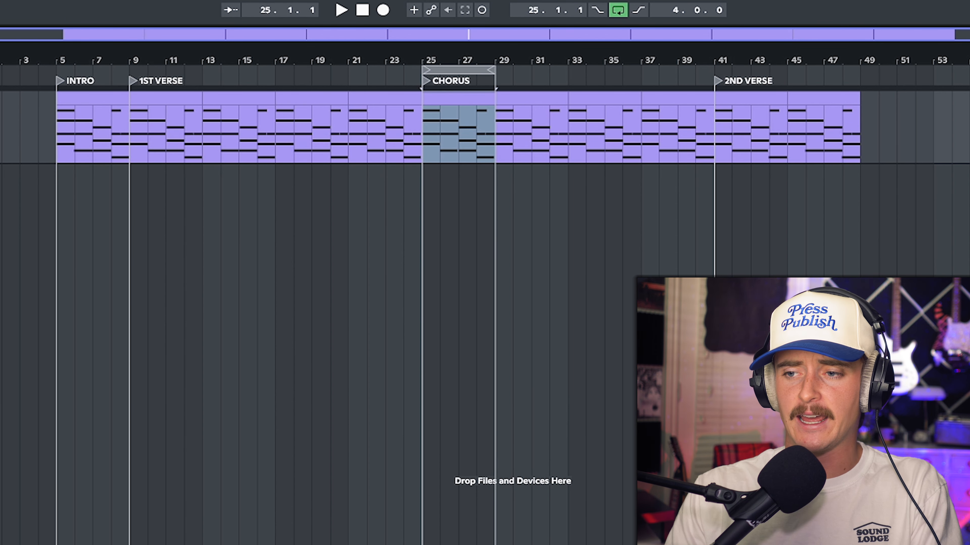
Insert four empty MIDI tracks below the piano track and look at the chorus span across them
key(ctrl+shift+t)
key(ctrl+shift+t)
key(ctrl+shift+t)
key(ctrl+shift+t)
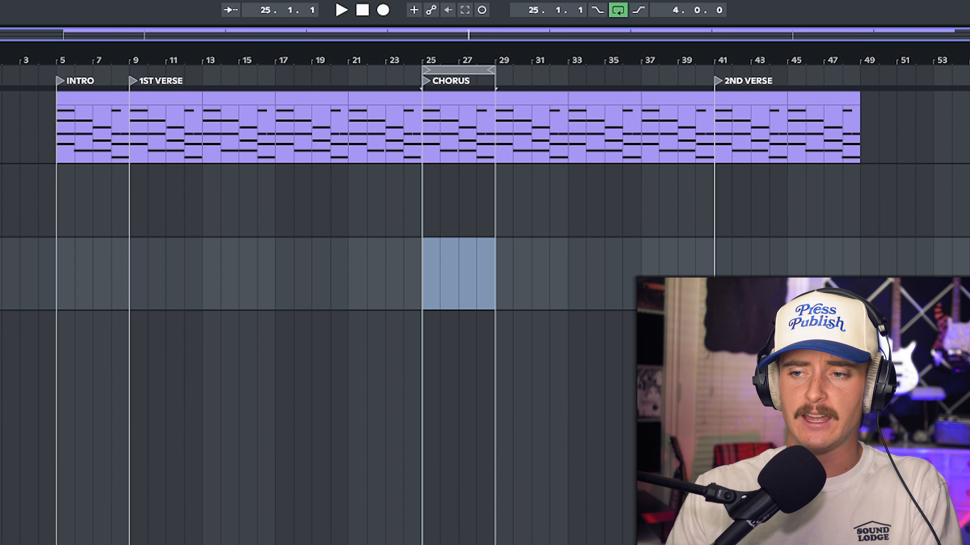
scroll(432, 216, up, 2)
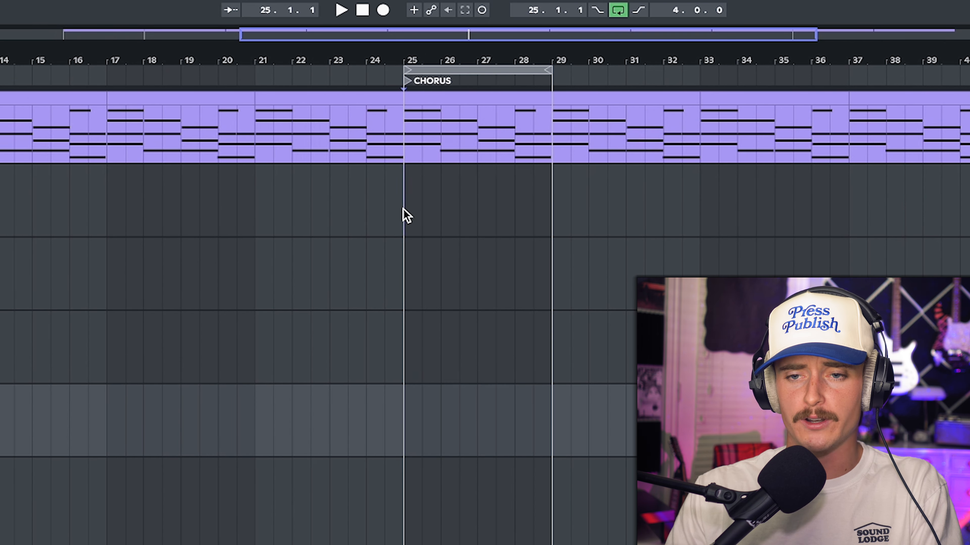
drag(406, 217, 566, 405)
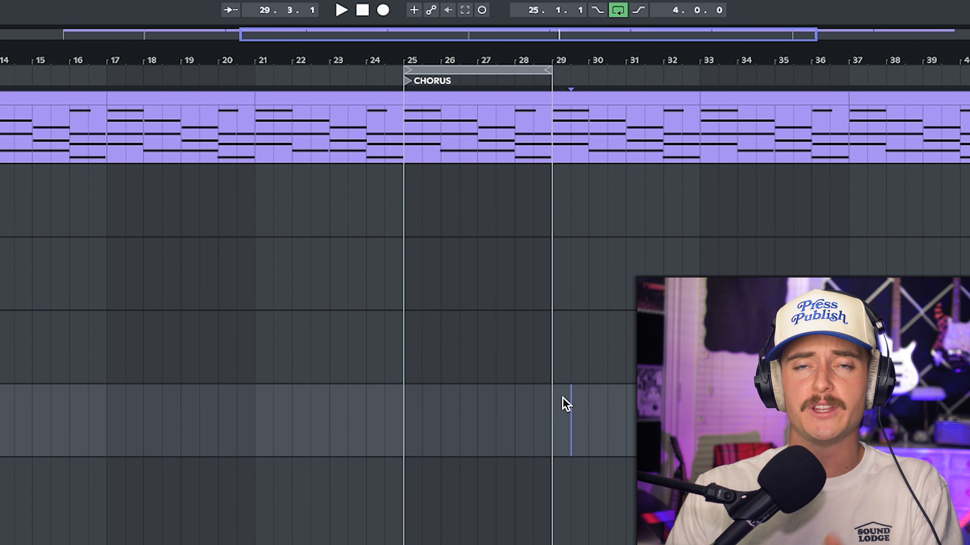
click(396, 222)
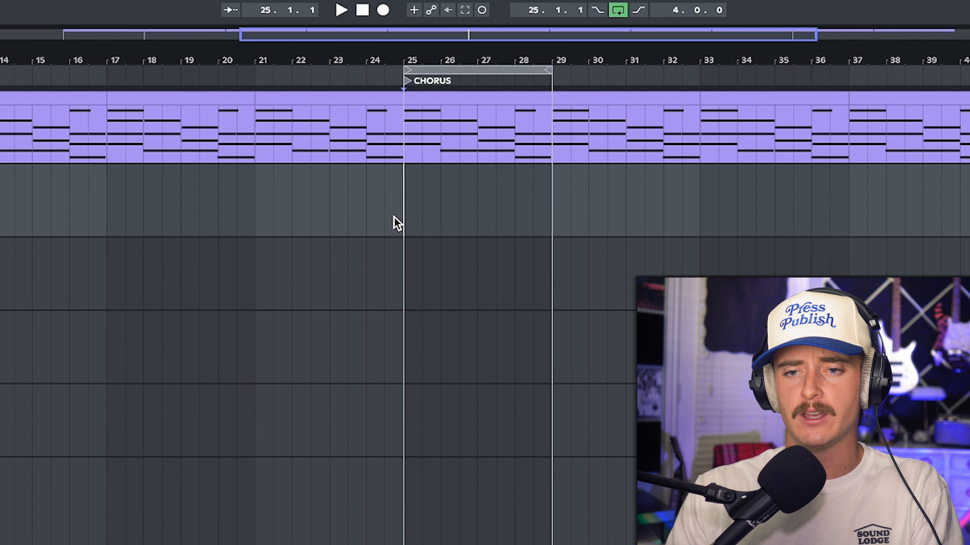
scroll(396, 222, down, 3)
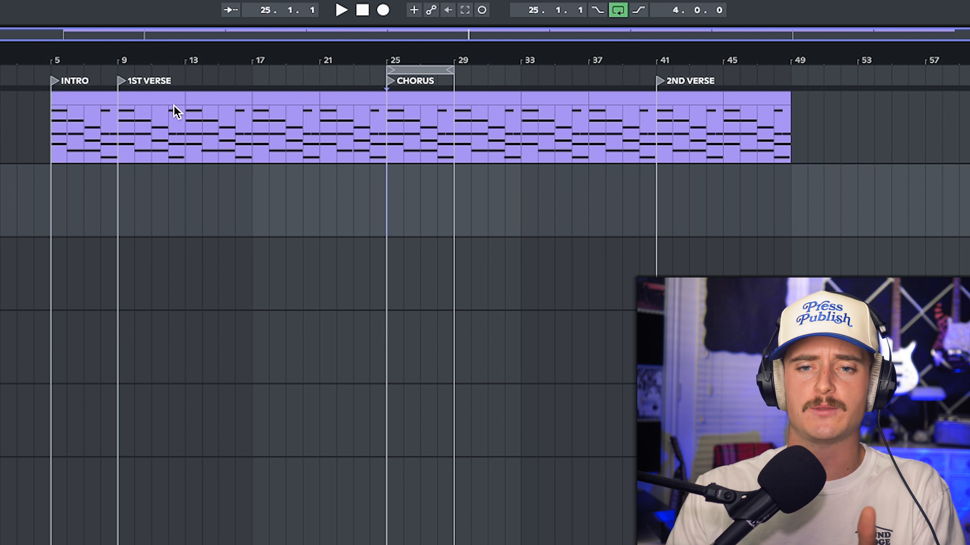
Select the first-verse clip at bar 9 and insert one new MIDI track below the piano track
click(145, 100)
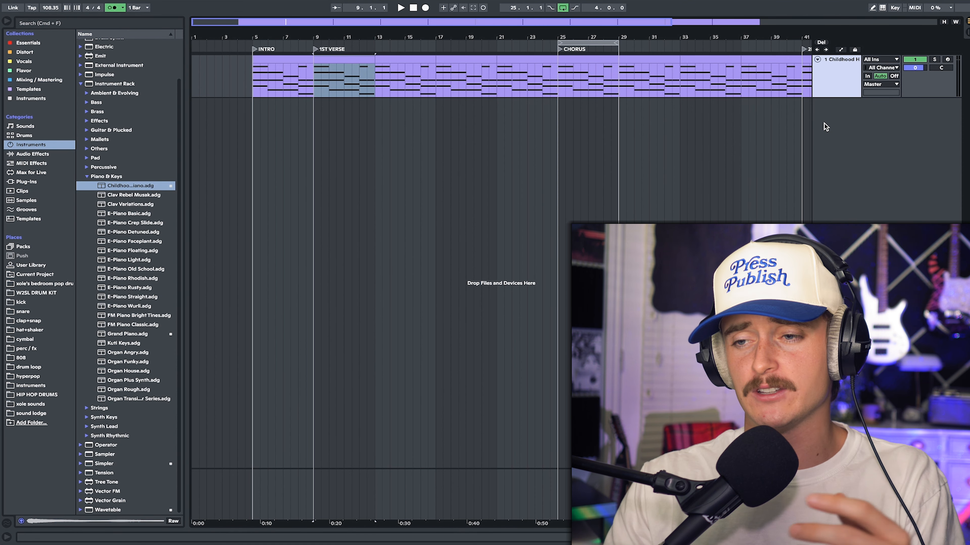
right_click(824, 123)
click(841, 136)
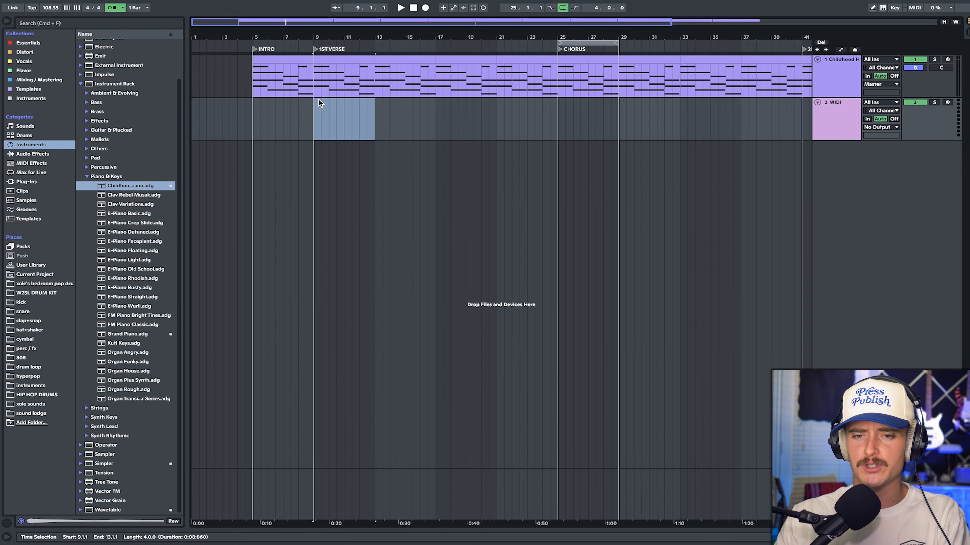
Loop bars 9 to 13 and insert an empty four-bar MIDI clip there on the second track
drag(311, 106, 374, 111)
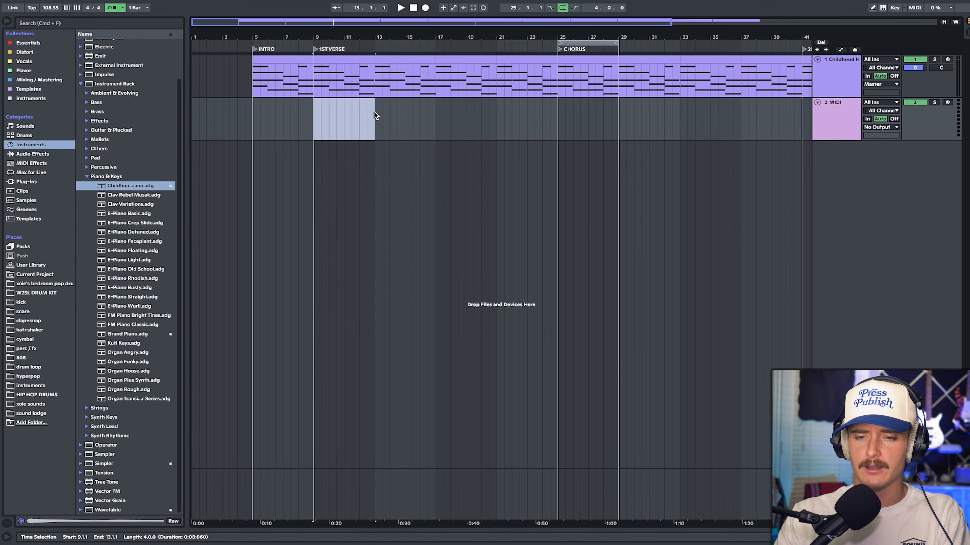
key(super+l)
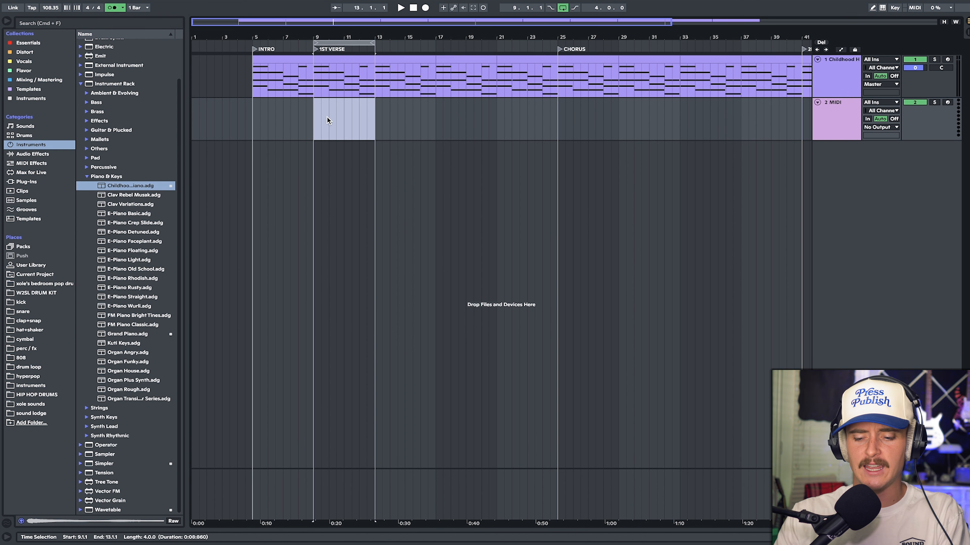
key(super+shift+m)
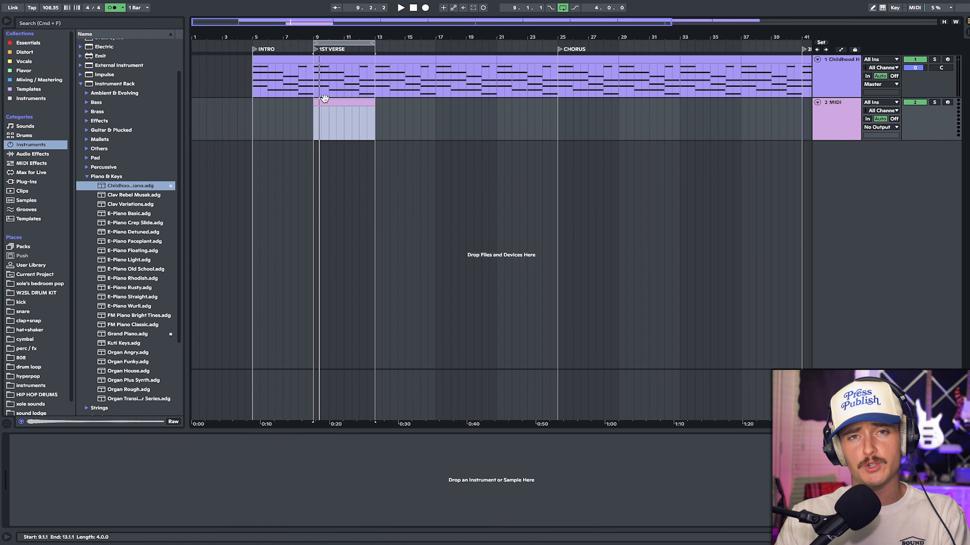
scroll(324, 100, up, 3)
scroll(325, 100, up, 3)
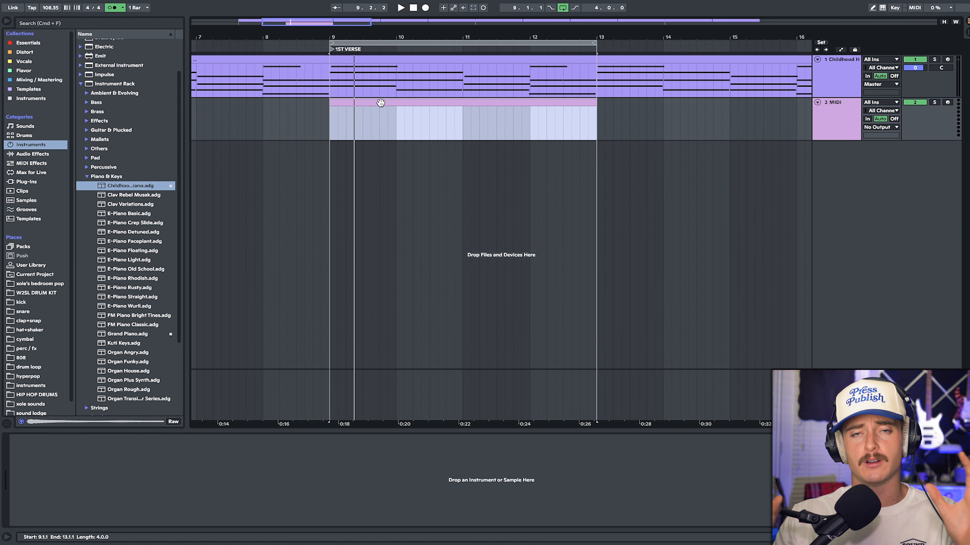
key(space)
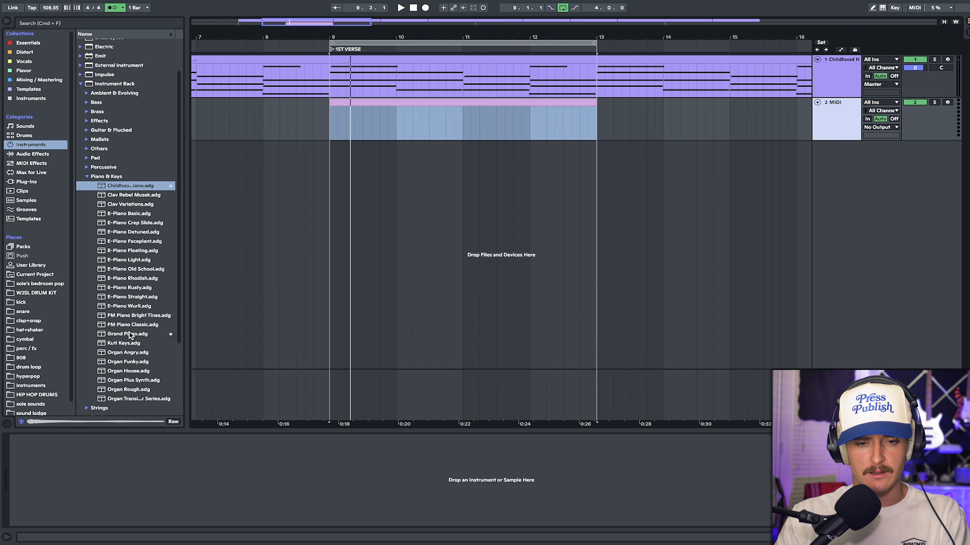
Load the Childhood Home Piano rack onto the second track and open its empty clip for note editing while playing the loop
double_click(130, 187)
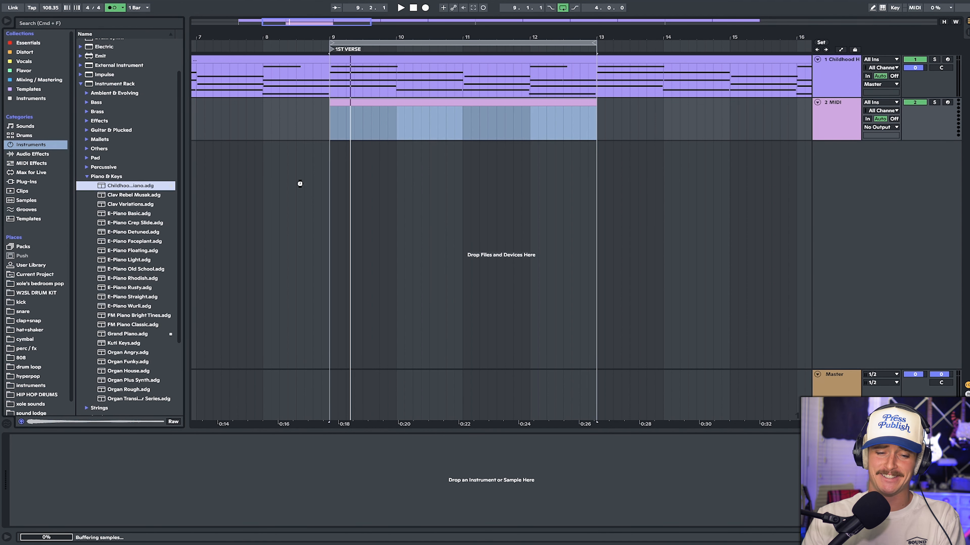
double_click(356, 102)
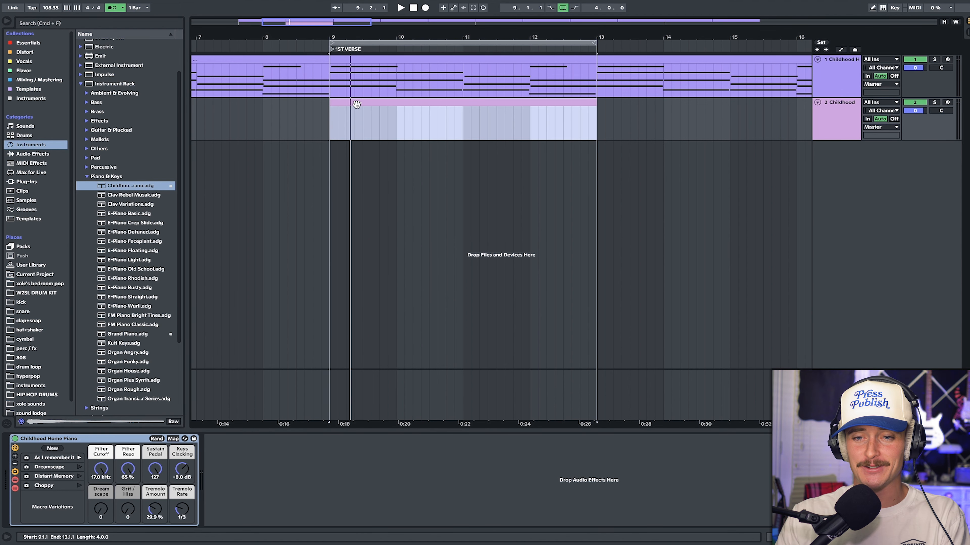
scroll(190, 376, up, 5)
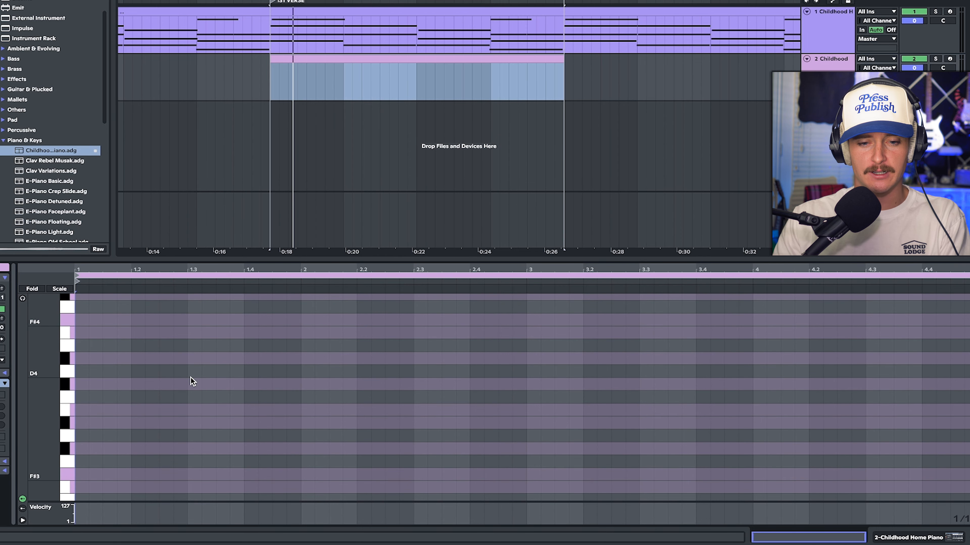
key(space)
key(space)
scroll(179, 349, up, 2)
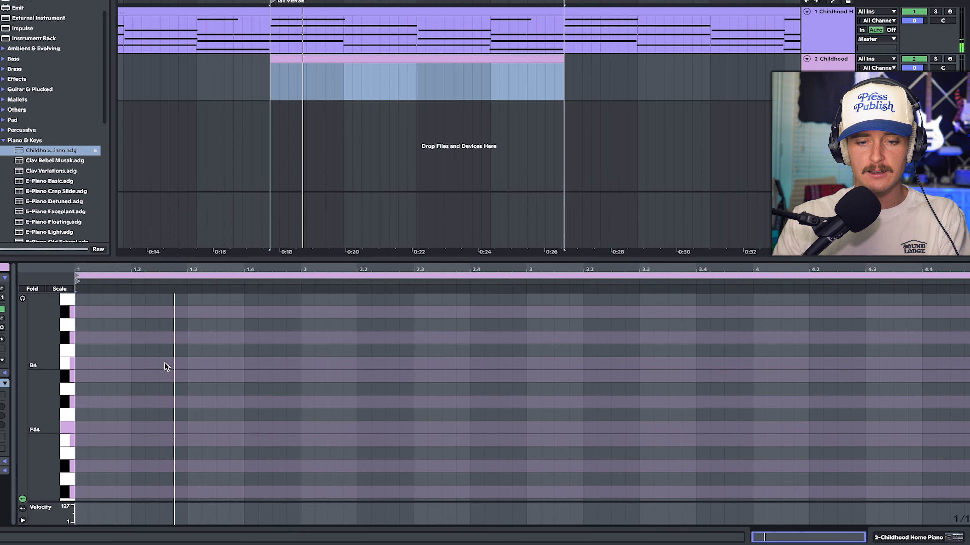
Draw a sixteenth note at 1.2.3 in the clip, try it at rising pitches against the loop and settle it on E#4
double_click(166, 363)
key(space)
key(Up)
key(Up)
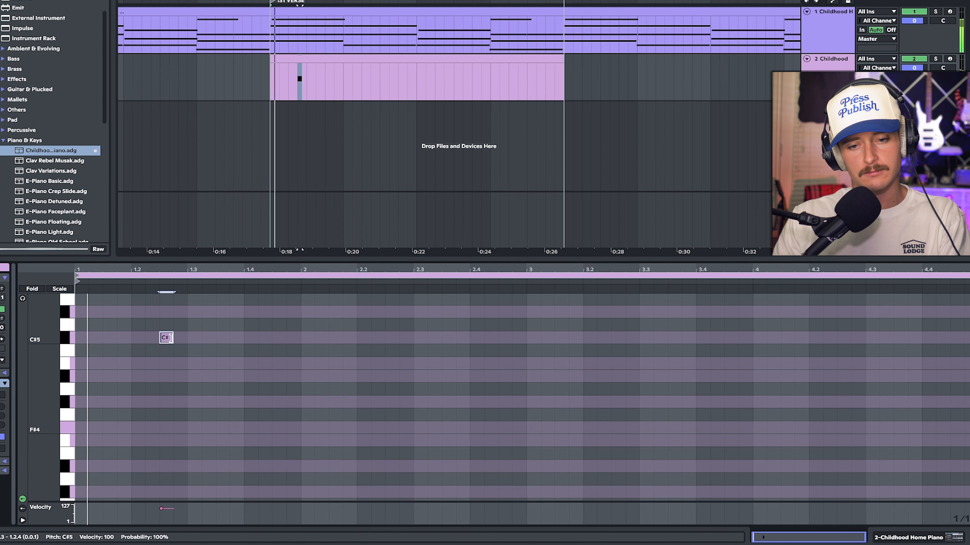
key(Up)
key(Up)
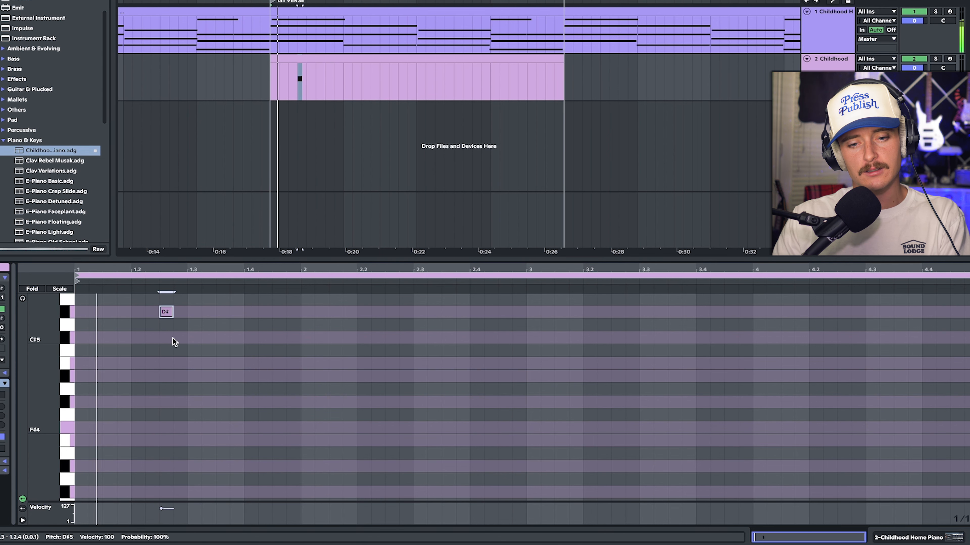
key(Up)
key(Up)
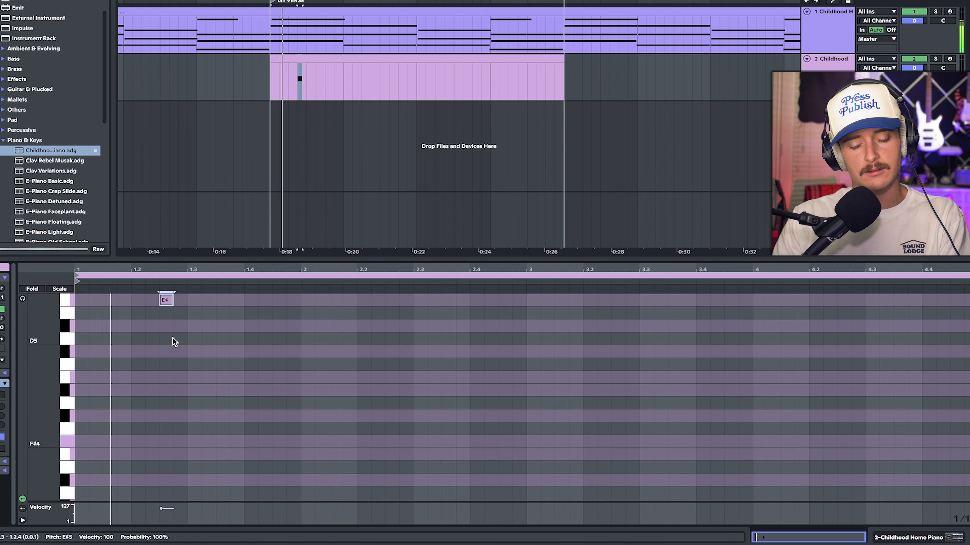
key(shift+Down)
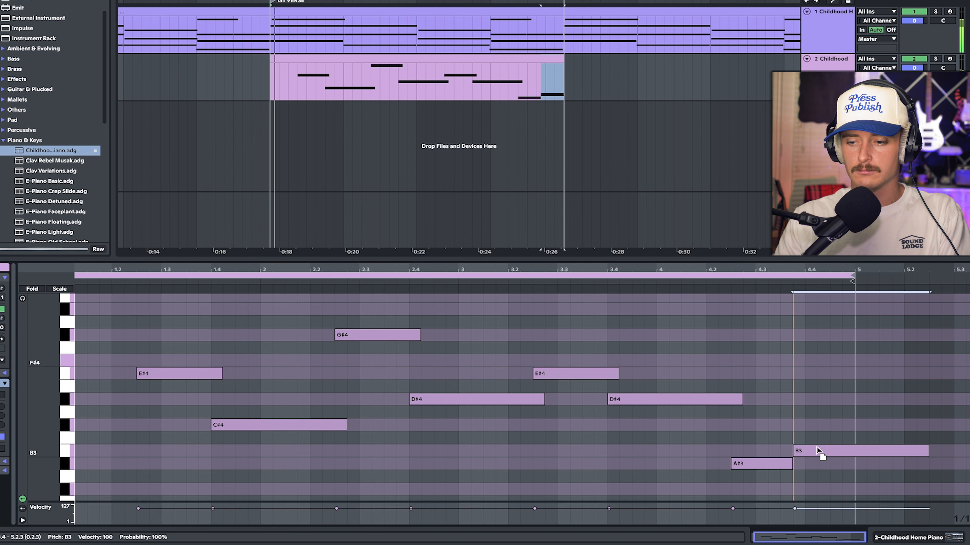
Move the melody's last note to C#4 at 4.4.1, lengthen the A#3 note before it to 4.4.2 and play the loop
drag(821, 456, 830, 435)
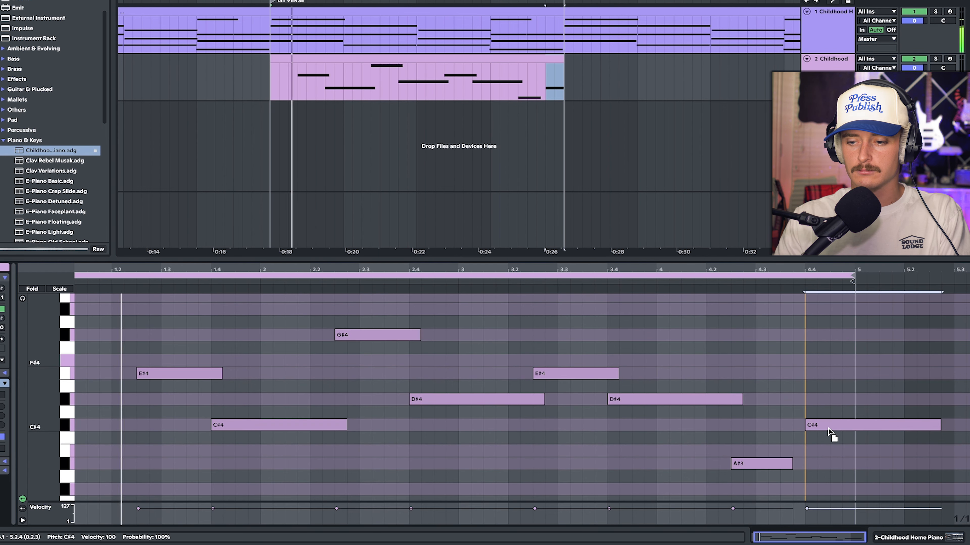
drag(790, 463, 816, 464)
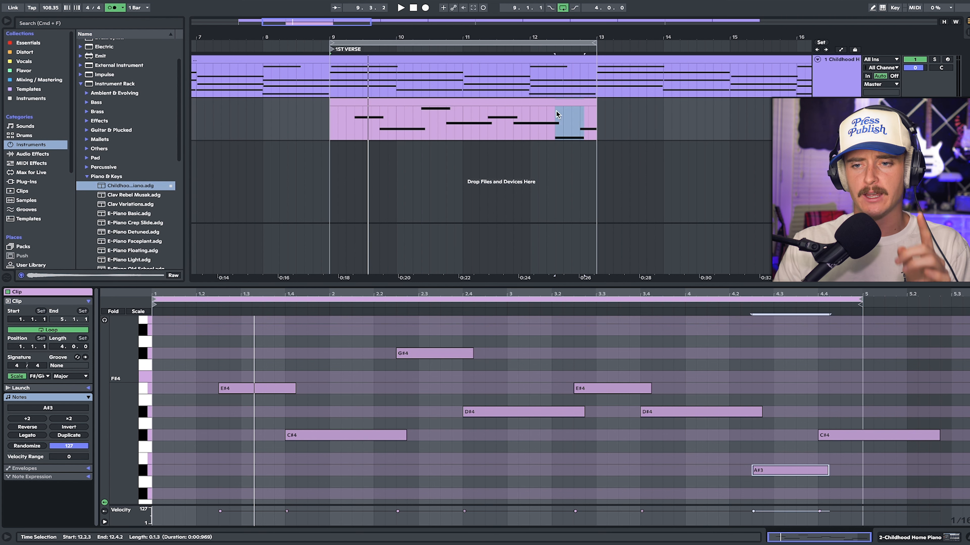
click(543, 110)
key(space)
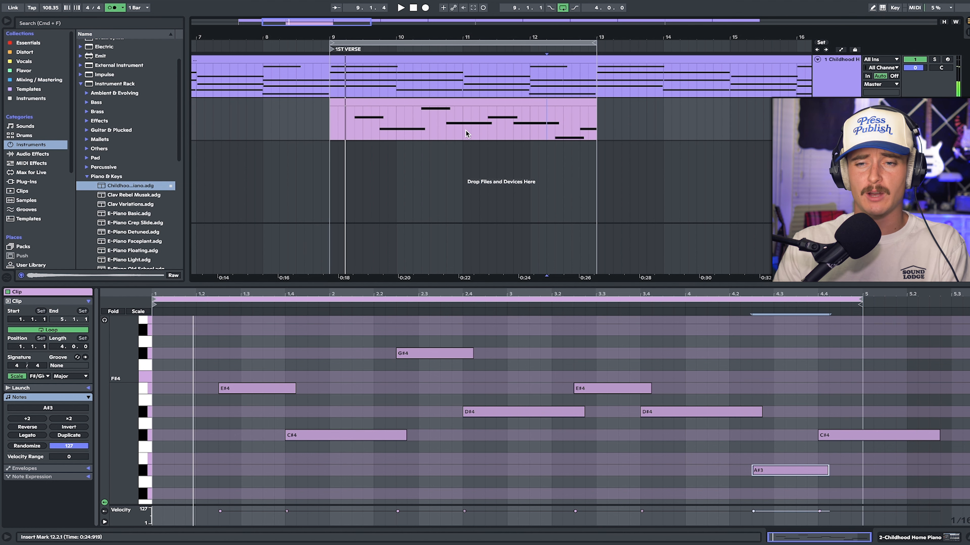
Extend the loop to bars 9 to 17 and consolidate the second track's melody clip over the same eight bars
scroll(465, 129, down, 4)
scroll(478, 111, right, 3)
click(436, 103)
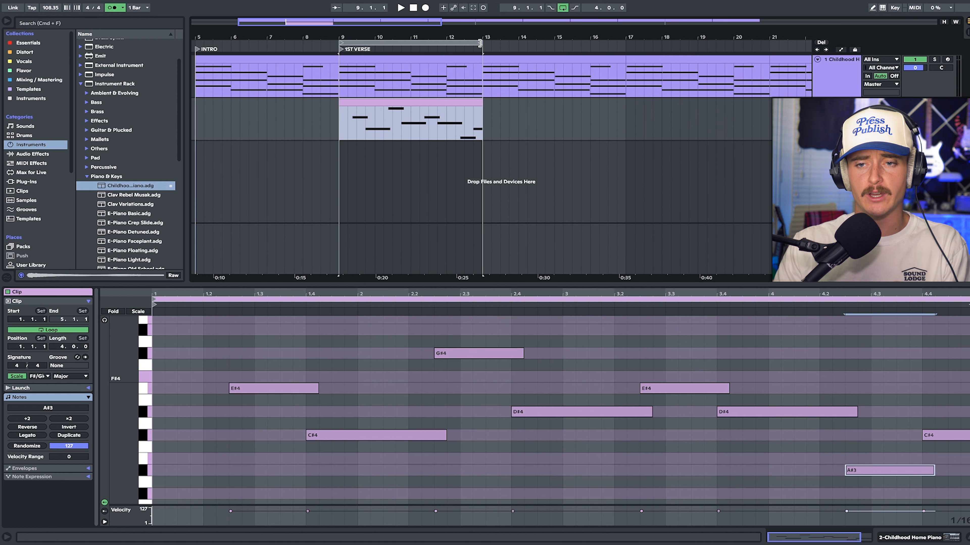
drag(480, 44, 620, 50)
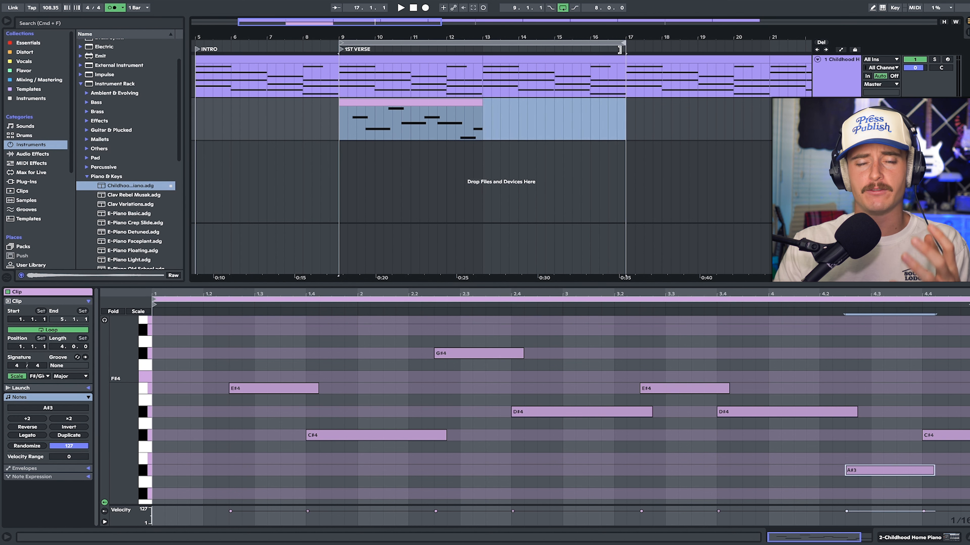
click(422, 101)
shift+click(613, 131)
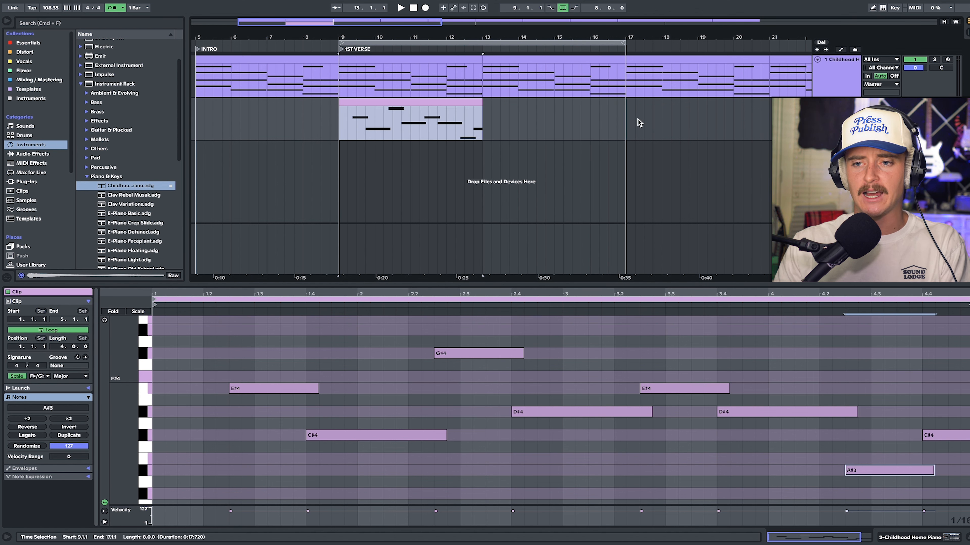
shift+click(625, 112)
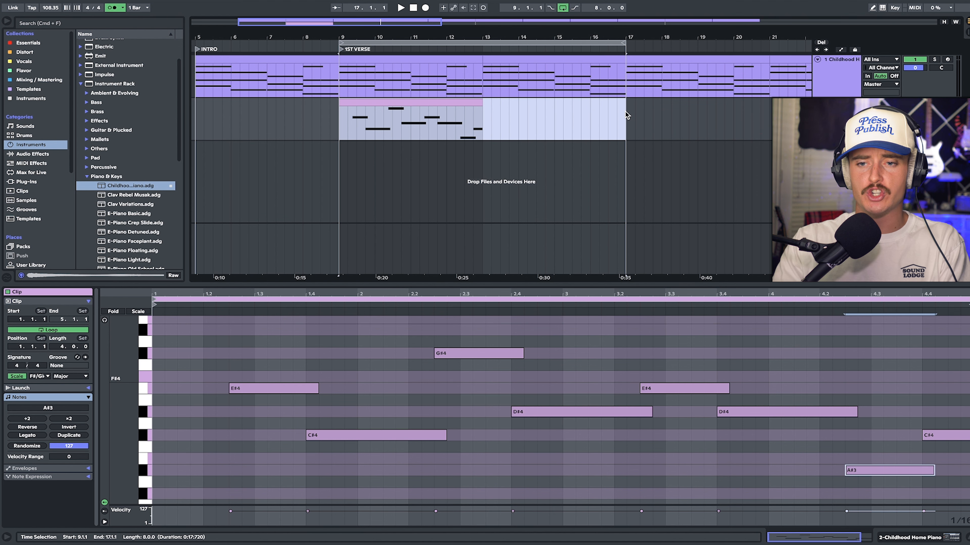
key(super+j)
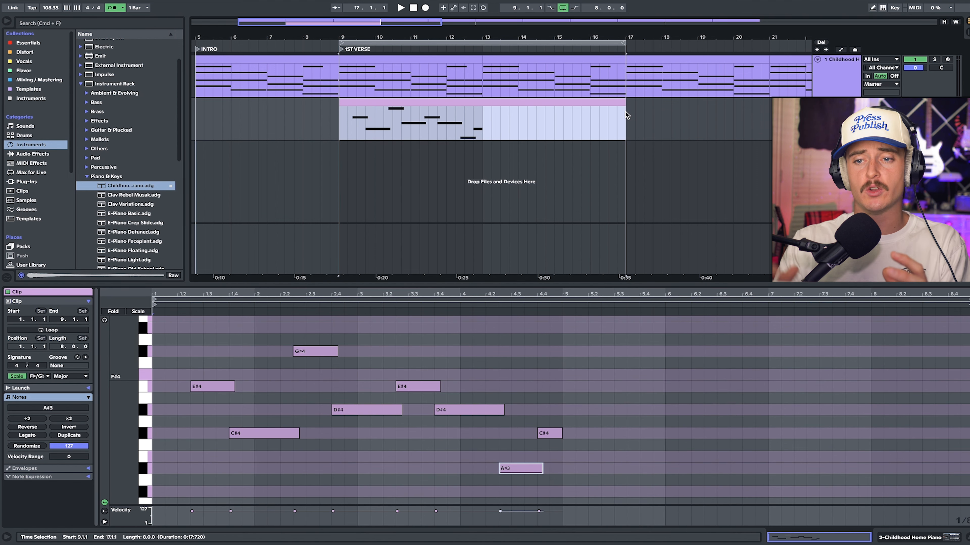
Duplicate the whole melody phrase into the clip's second four bars and extend the first phrase's closing C#4 note into bar 5
drag(655, 126, 743, 126)
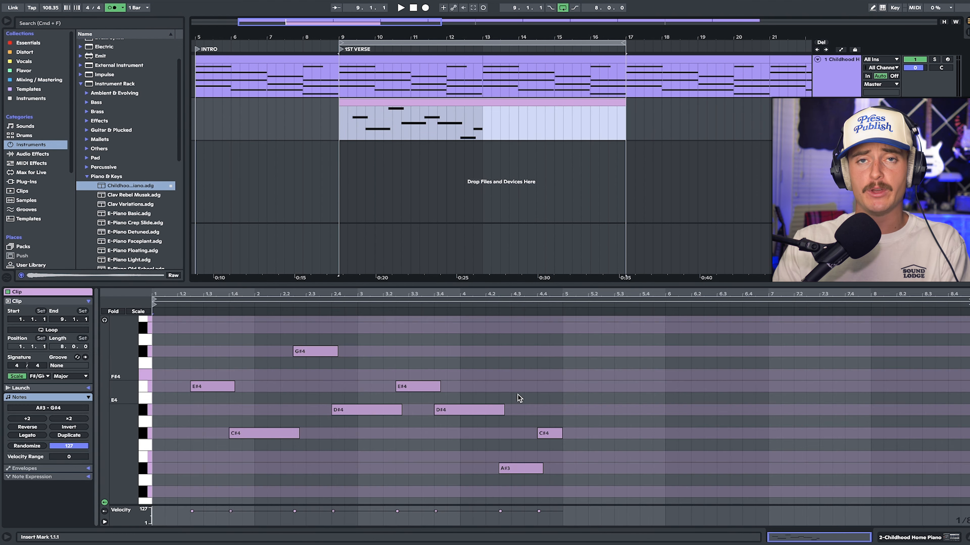
click(518, 394)
drag(576, 488, 176, 332)
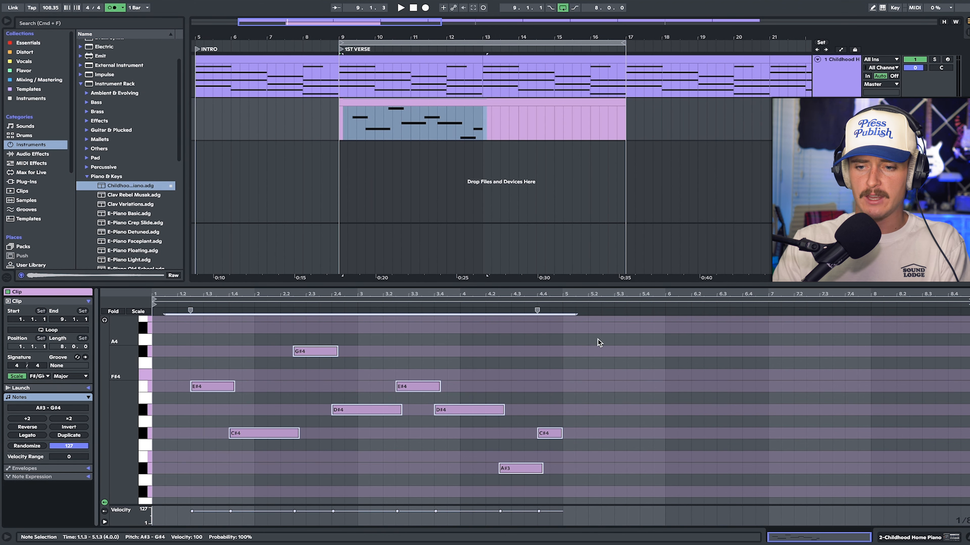
key(super+d)
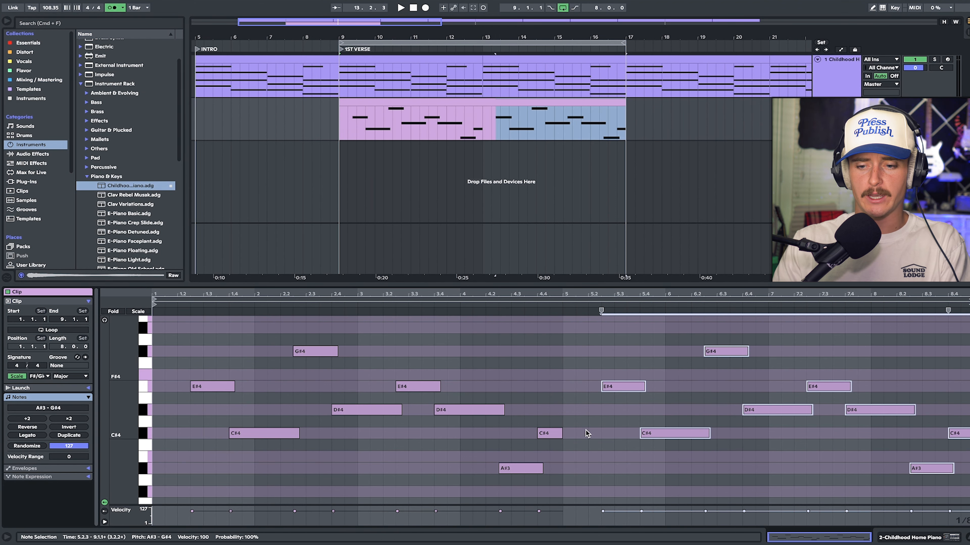
drag(561, 433, 614, 433)
click(957, 467)
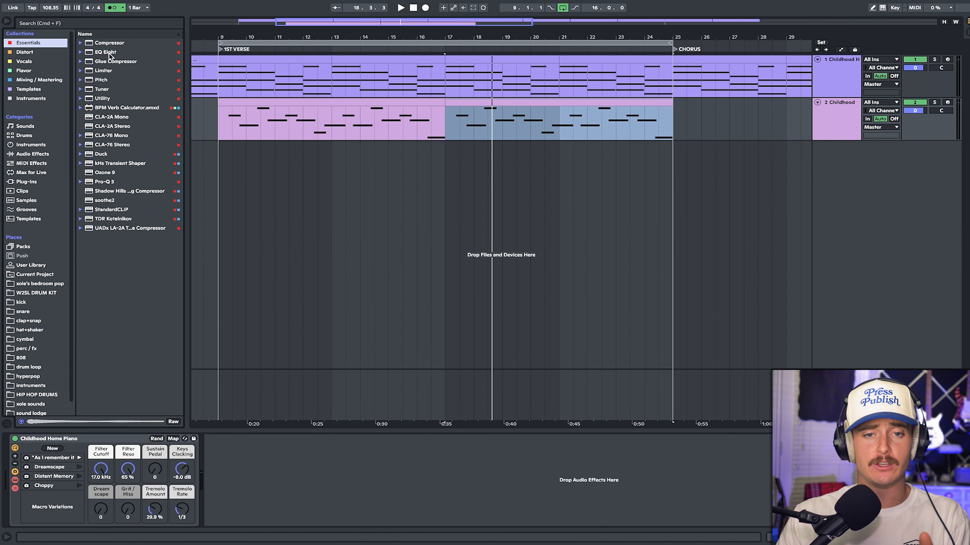
Add EQ Eight to the second piano track, set band 1 to a low cut and switch that band off
double_click(108, 52)
click(267, 290)
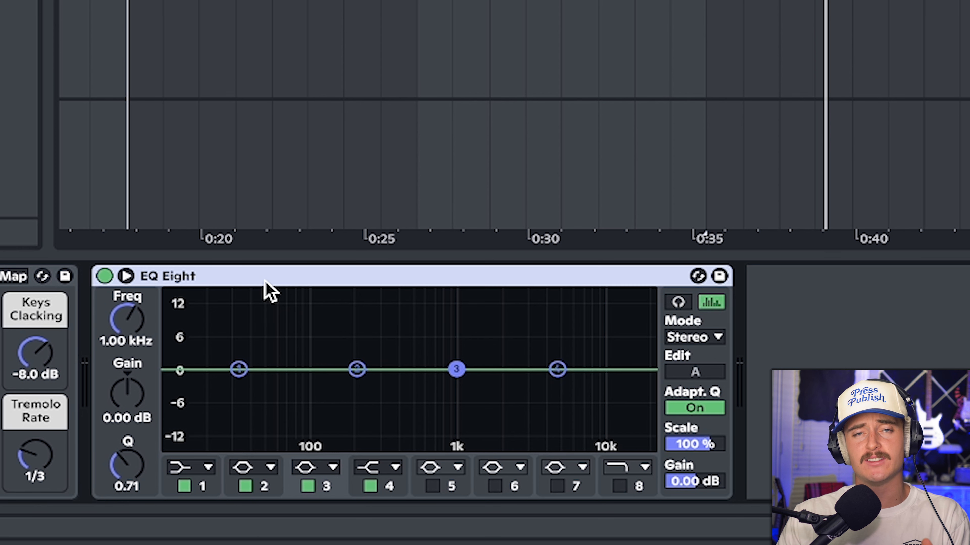
click(190, 470)
click(190, 336)
click(184, 487)
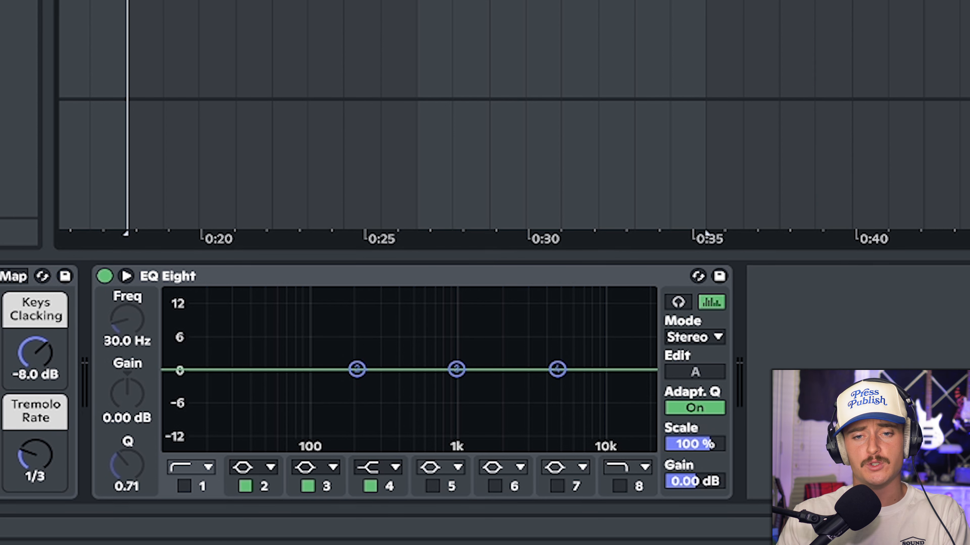
Transpose the first eight-bar melody clip's notes up two octaves and raise EQ Eight's band 1 low cut to 1.78 kHz while listening
key(space)
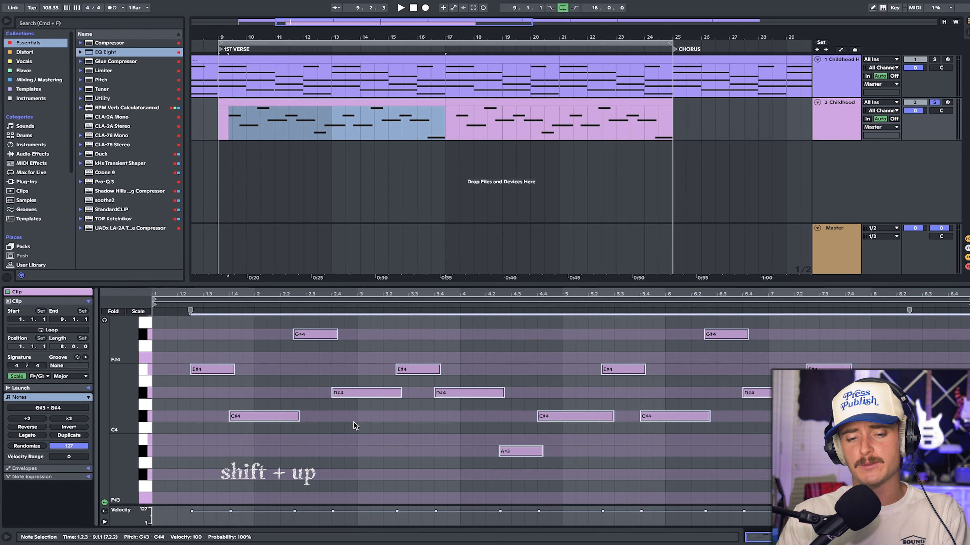
key(shift+Up)
key(shift+Up)
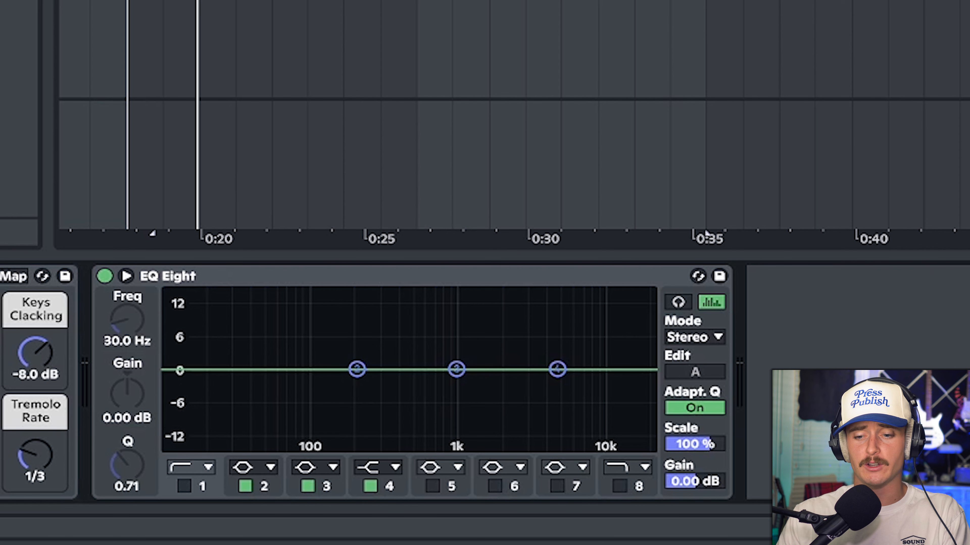
key(space)
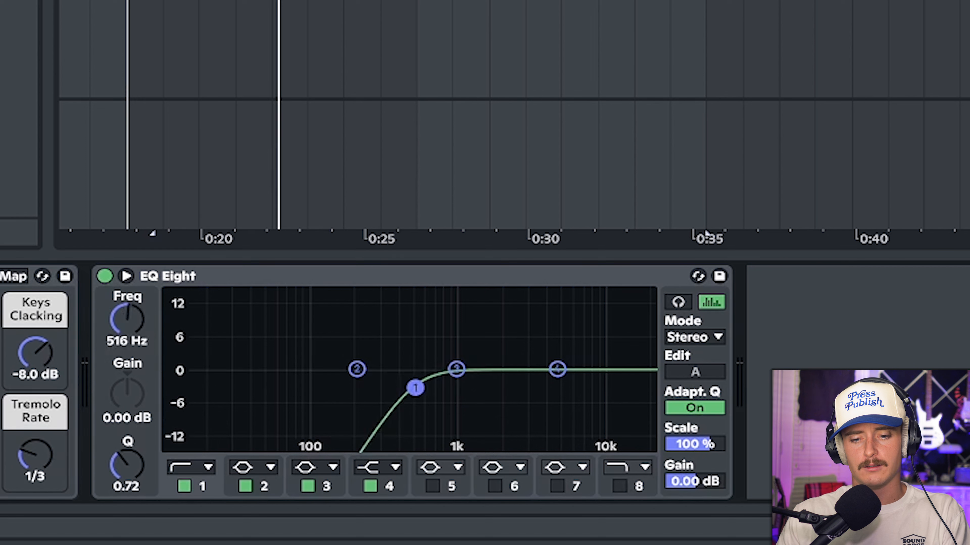
drag(415, 388, 492, 393)
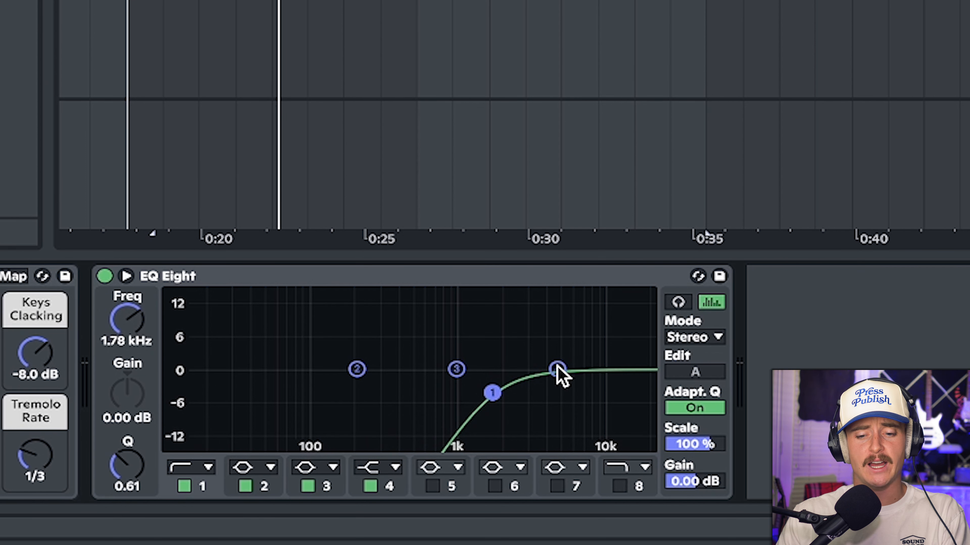
key(space)
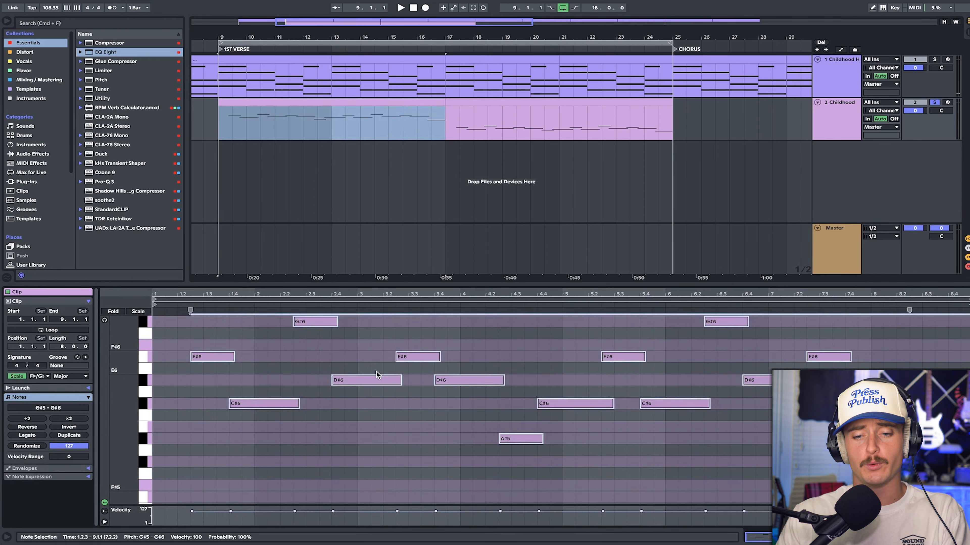
Transpose the selected melody notes down one octave and set EQ Eight's band 1 low cut to 80.8 Hz
key(shift+Down)
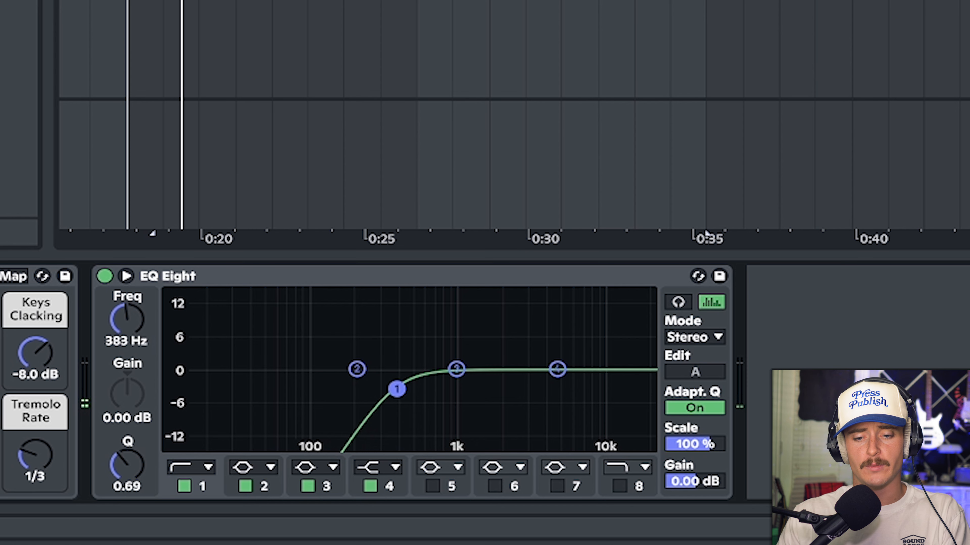
drag(396, 387, 393, 387)
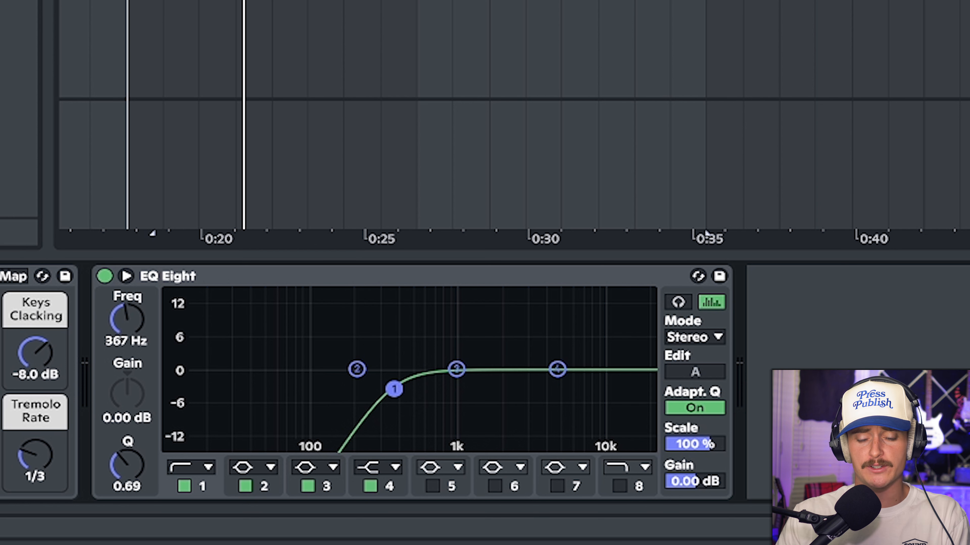
drag(394, 389, 300, 389)
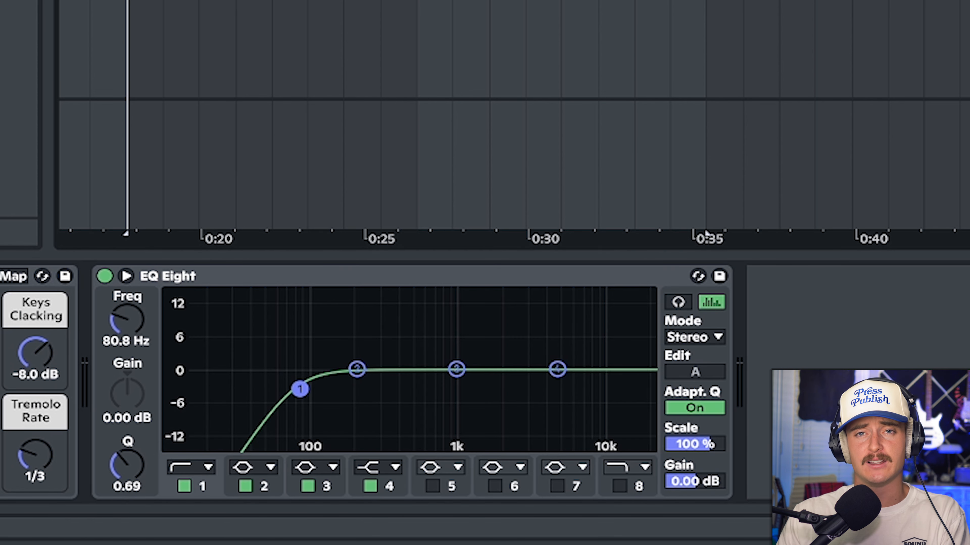
Try EQ Eight's band 1 low cut at 1.70 kHz while listening, and undo a trial boost of band 4
drag(290, 383, 489, 394)
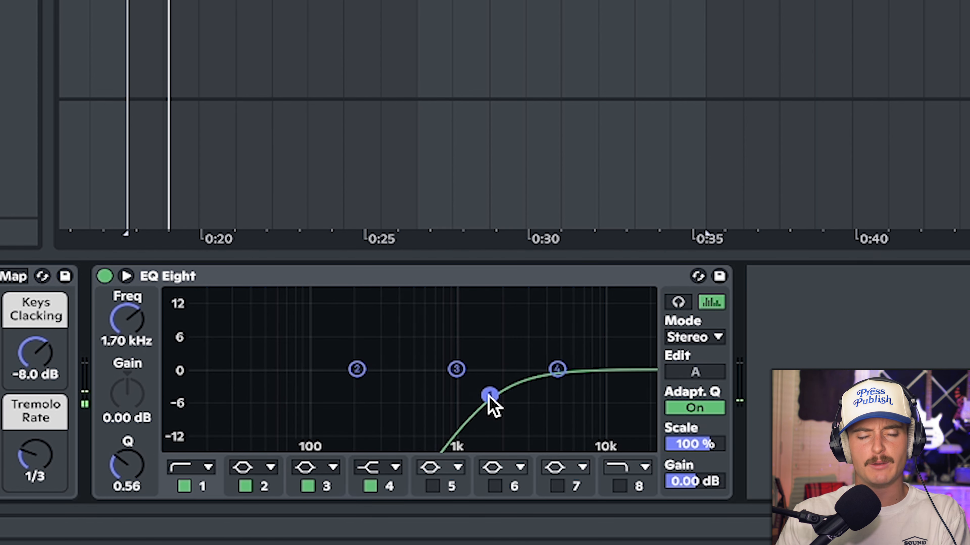
key(space)
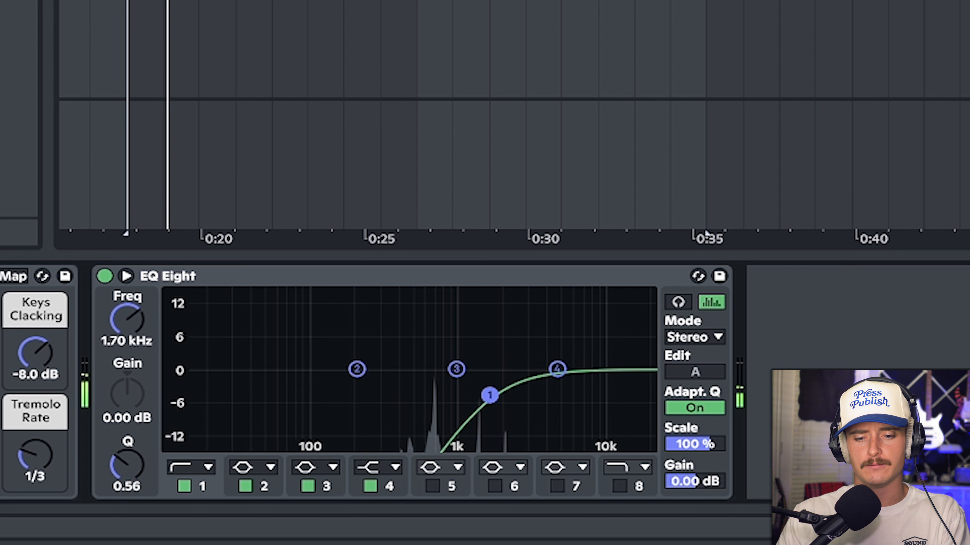
drag(558, 369, 569, 325)
key(super+z)
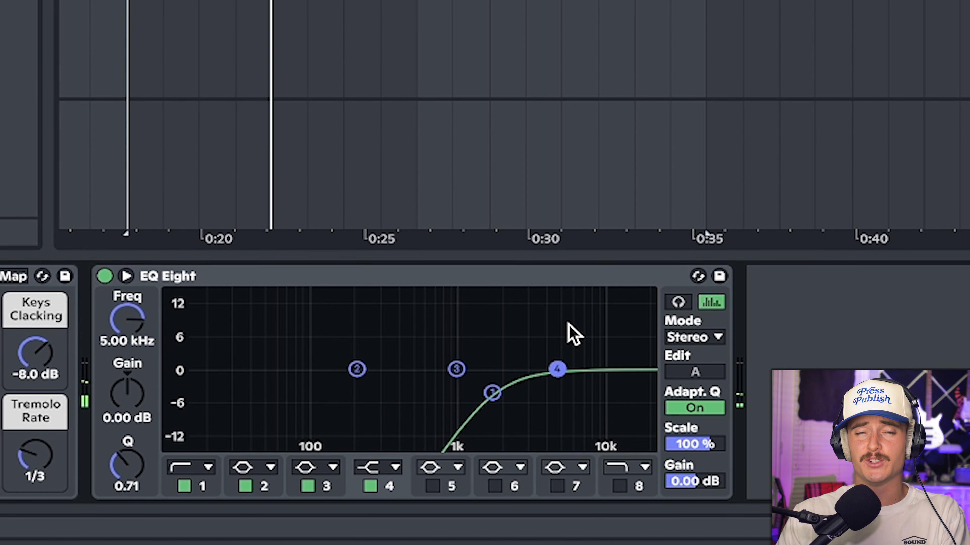
Set EQ Eight's band 1 low cut between bands 2 and 3, and enable band 8 as a high cut at 2.15 kHz
drag(492, 393, 341, 392)
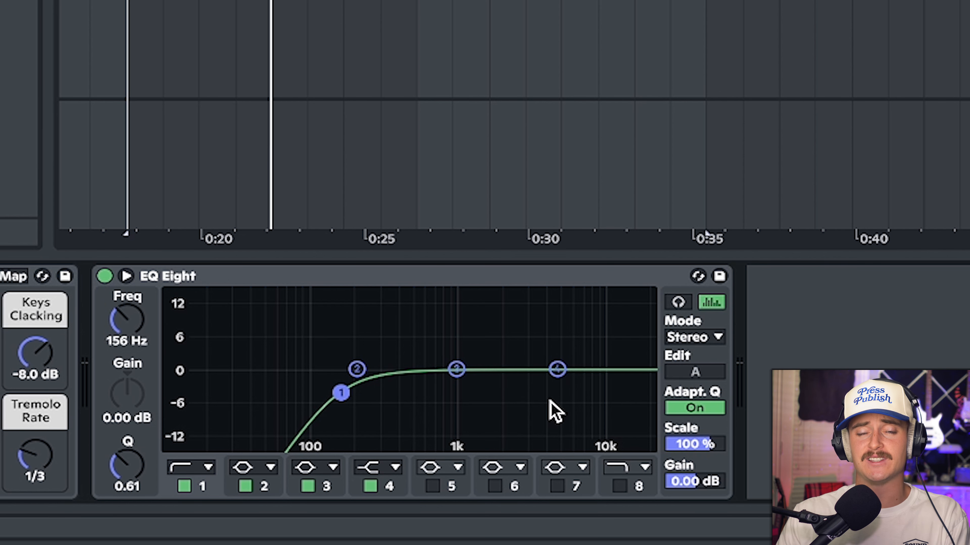
drag(340, 393, 393, 387)
key(space)
click(620, 486)
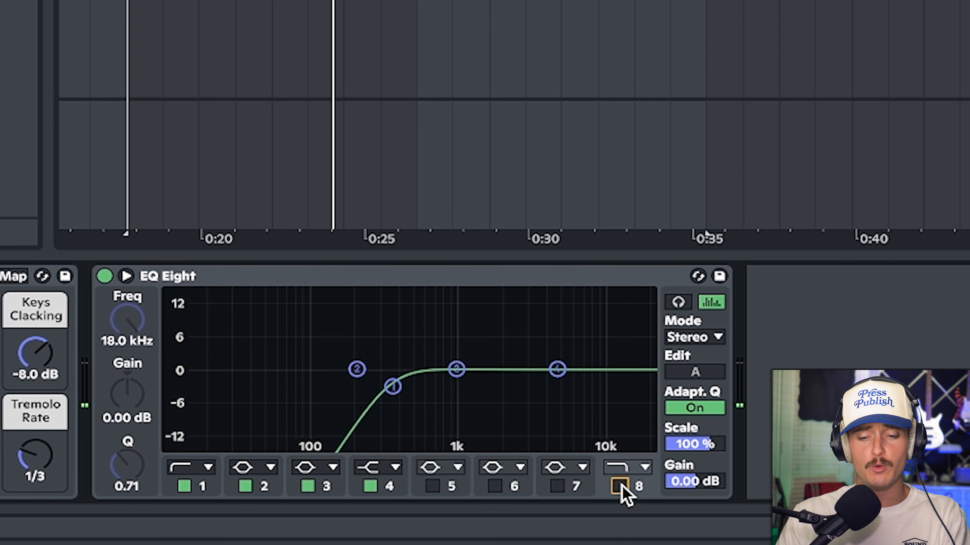
drag(636, 387, 581, 387)
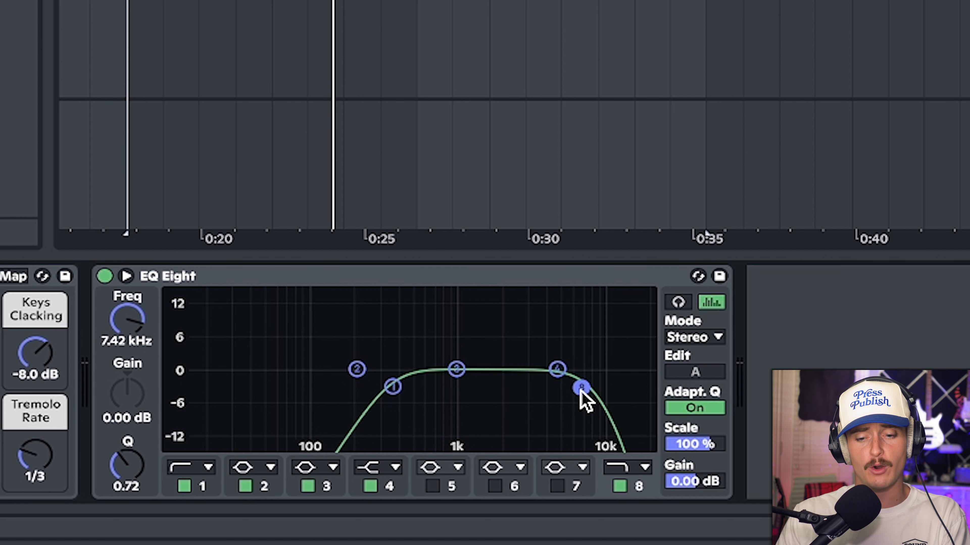
drag(581, 388, 504, 389)
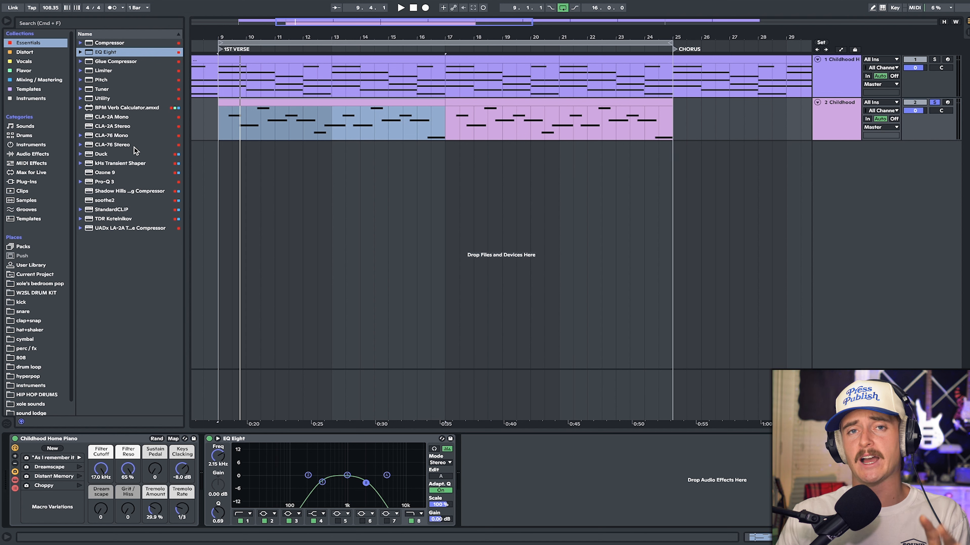
Search the audio effects for reverb and load the Concert Hall preset onto the second piano track
click(31, 144)
click(32, 154)
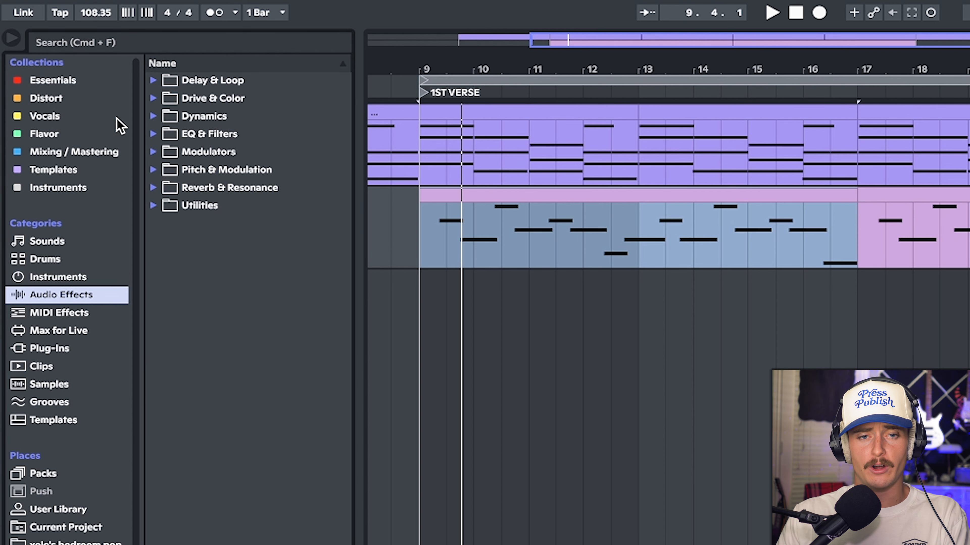
click(92, 44)
text(reve)
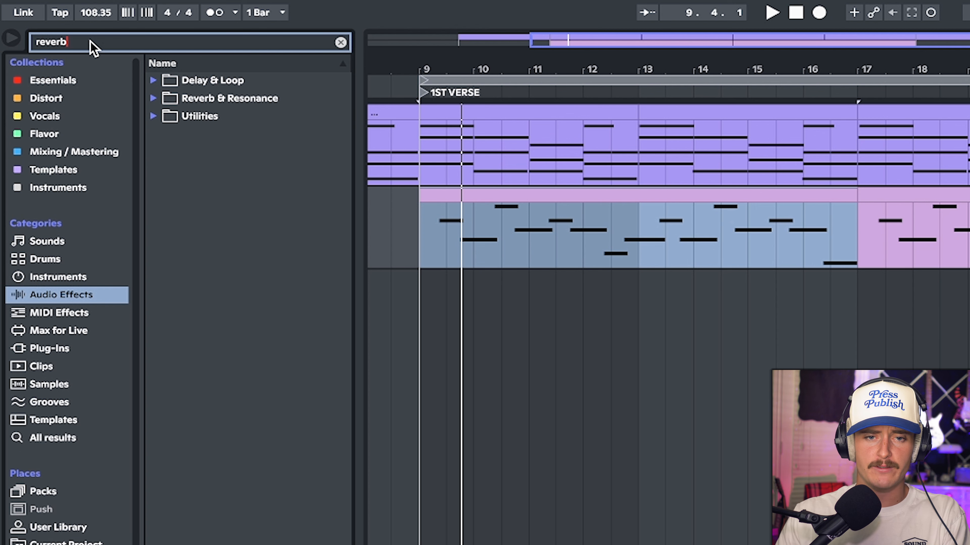
text(rb)
click(153, 98)
click(166, 205)
click(178, 223)
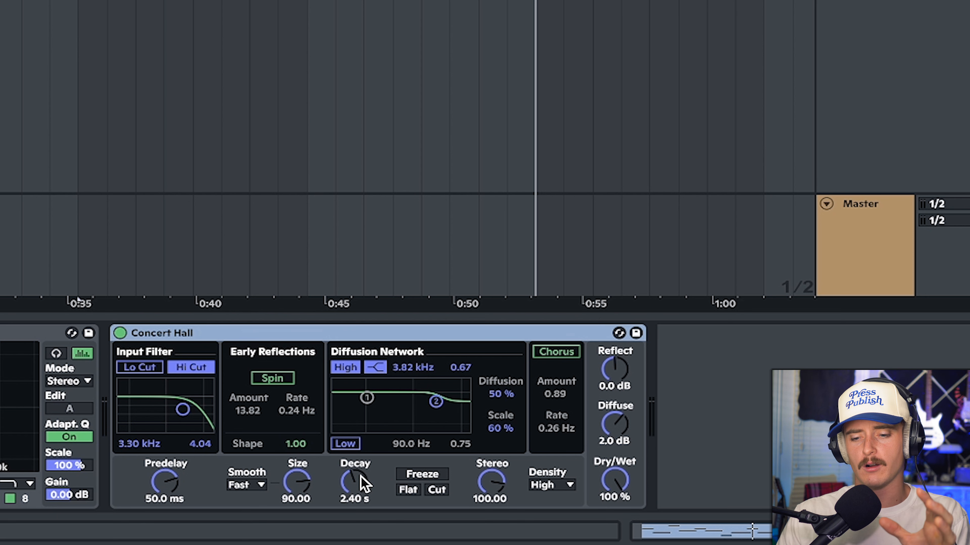
Set the Concert Hall reverb's decay to 1.68 s, predelay to 10.6 ms and dry/wet to 75 %
click(364, 483)
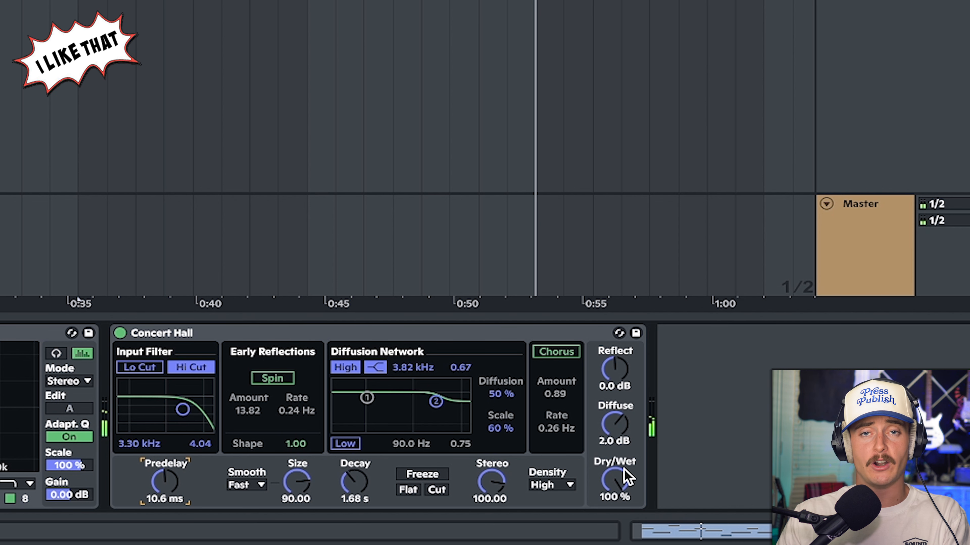
click(620, 481)
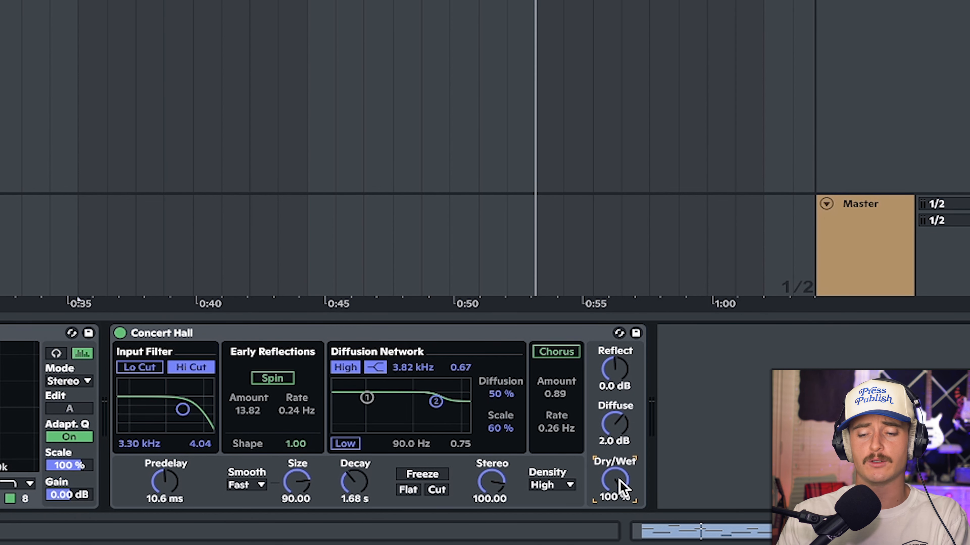
drag(620, 481, 619, 508)
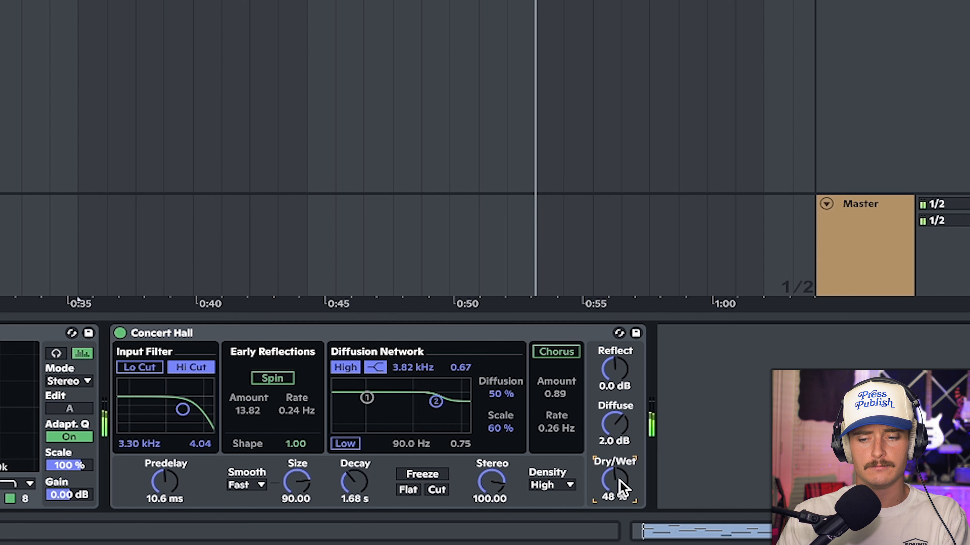
drag(619, 481, 619, 477)
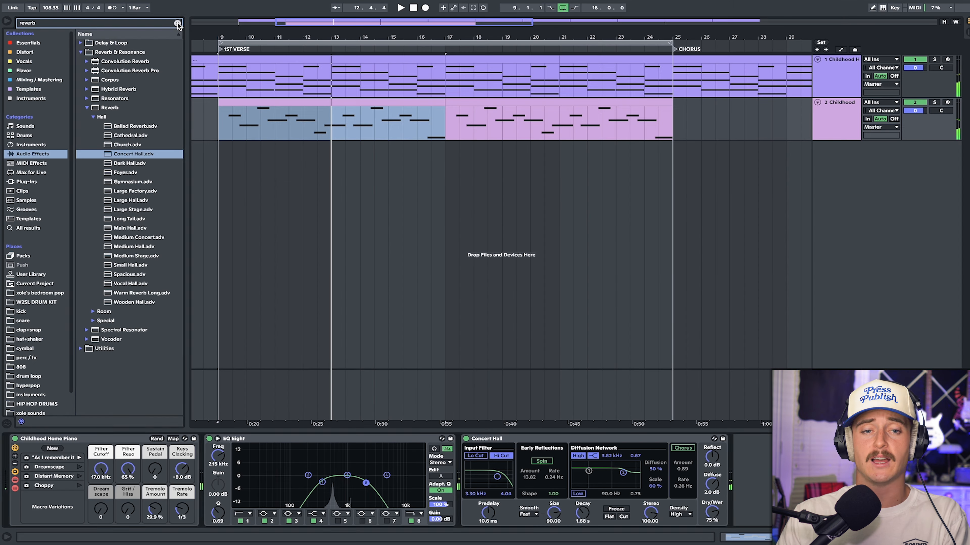
Clear the browser search, return to the Essentials collection and set the second piano track's volume to -4 dB
click(178, 23)
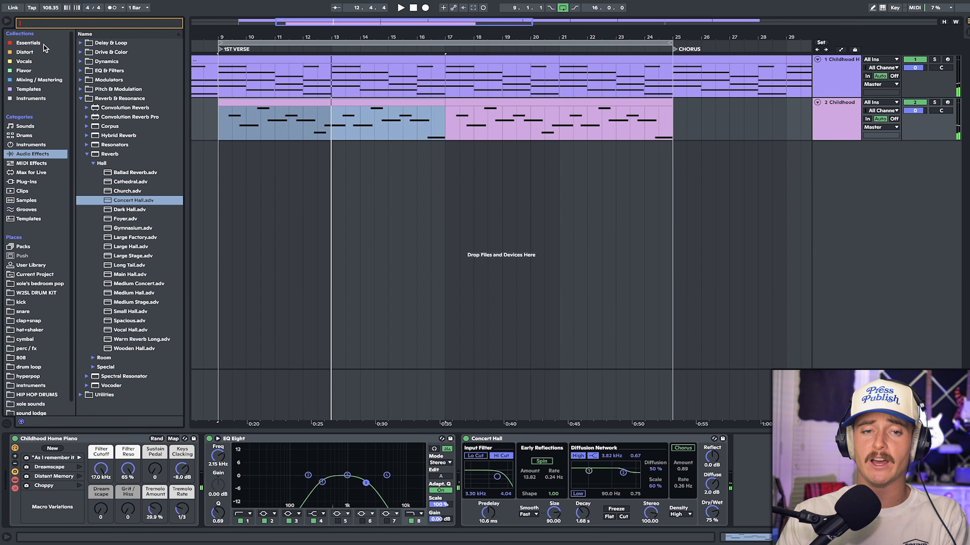
click(34, 43)
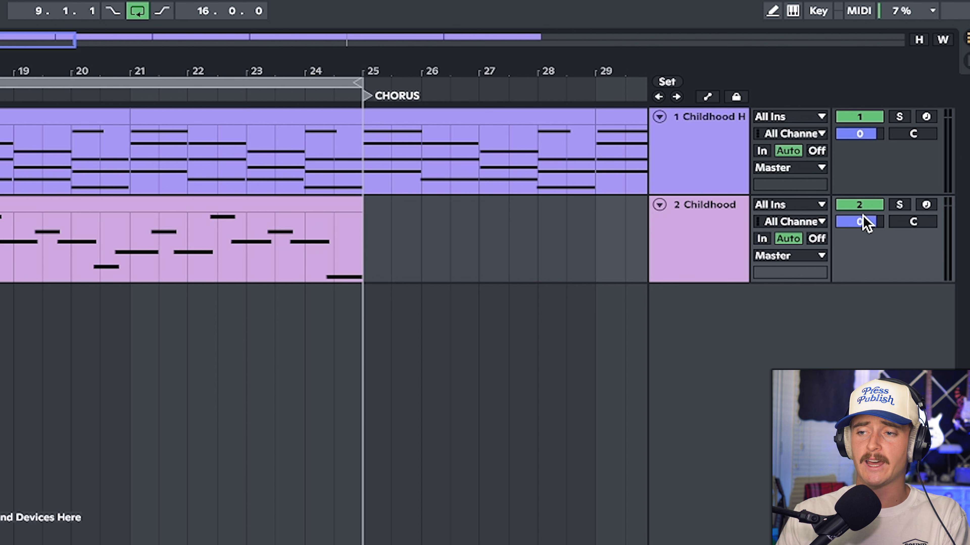
click(915, 109)
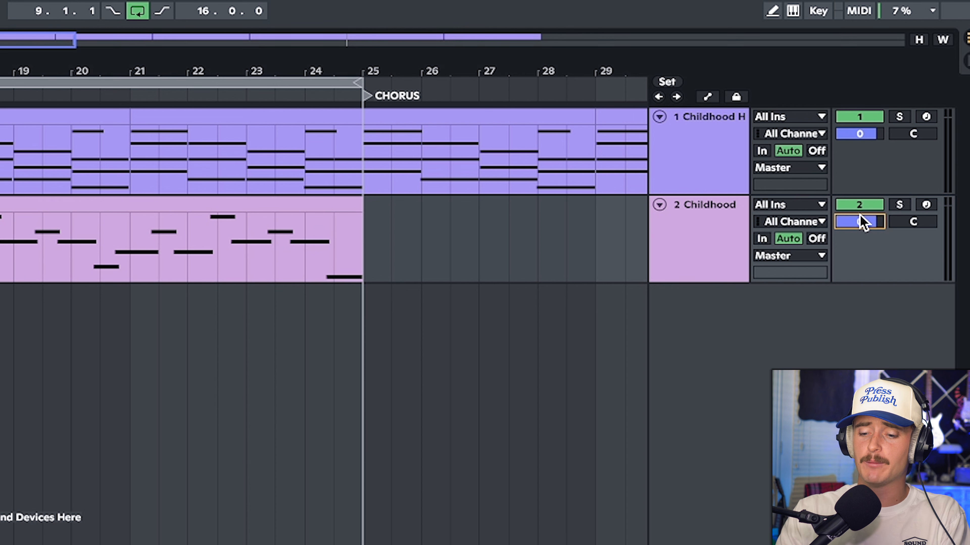
text(-4)
key(Return)
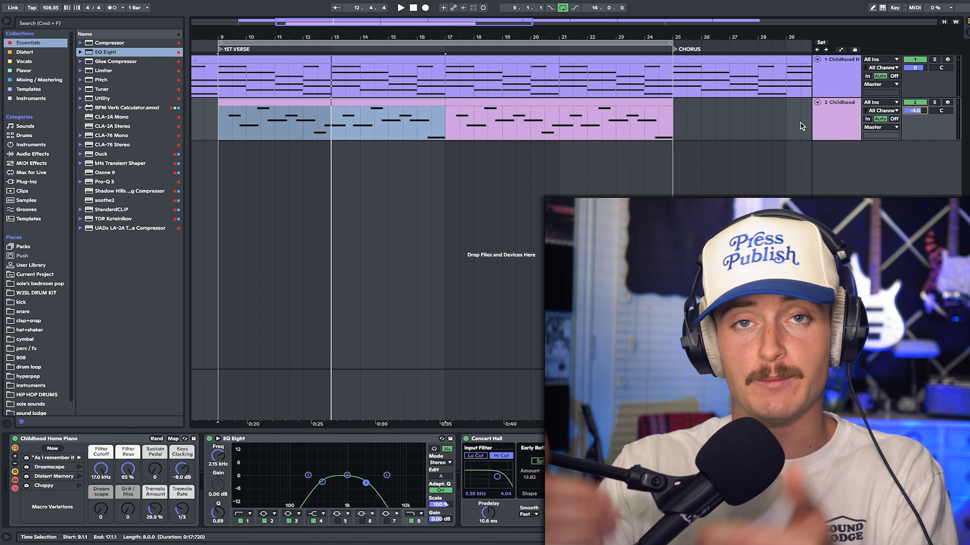
Add Auto Pan to the second piano track and set its amount to 39.7 % and rate to 0.11 Hz while listening
key(space)
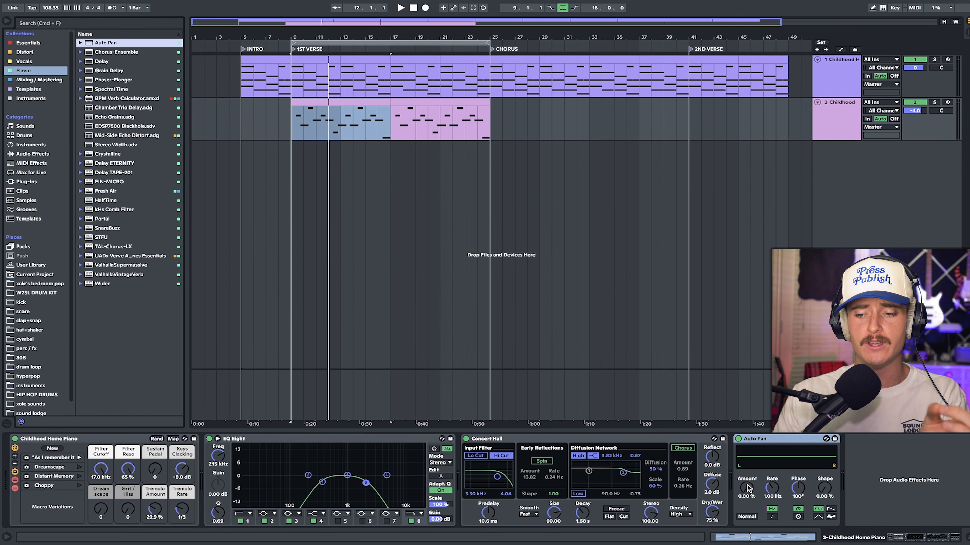
drag(746, 487, 747, 468)
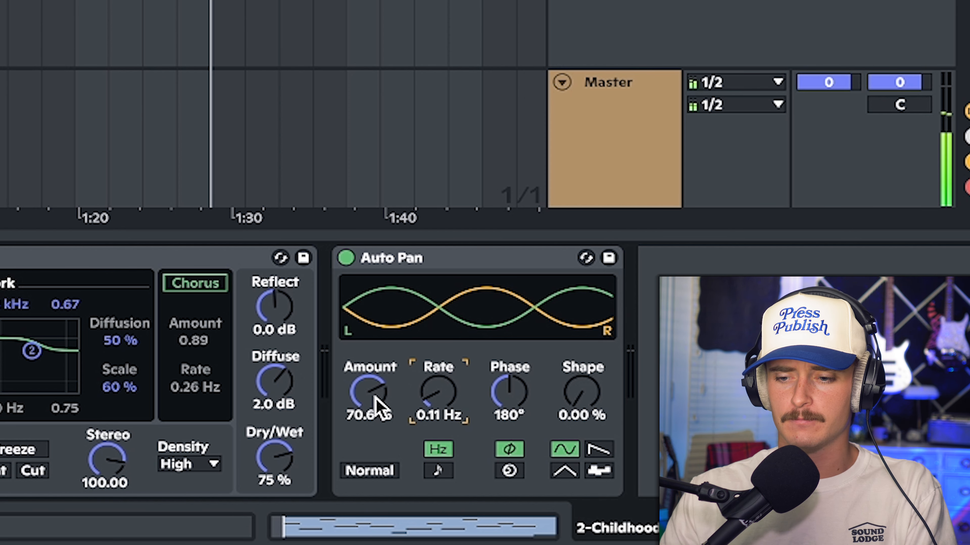
drag(374, 401, 374, 436)
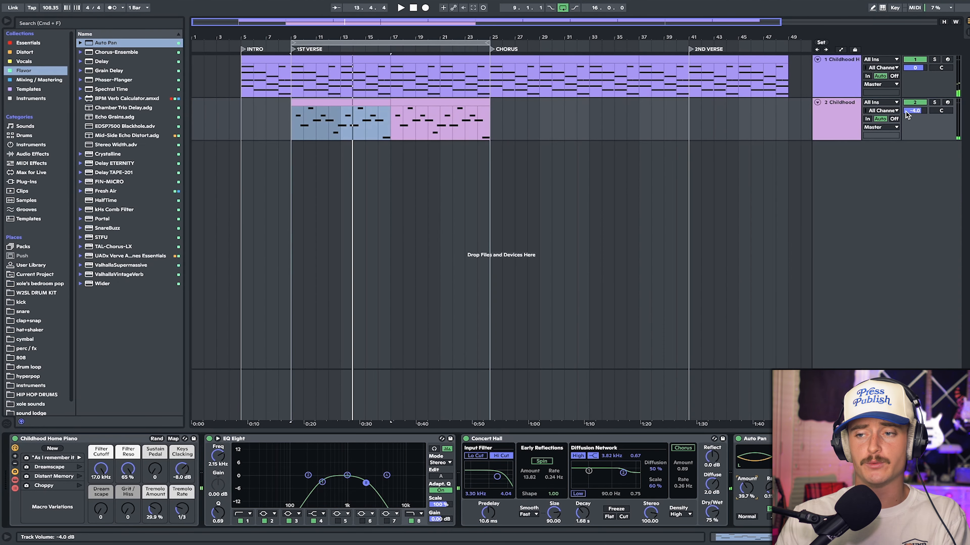
Rename the second piano track as REVERB
click(848, 120)
key(super+r)
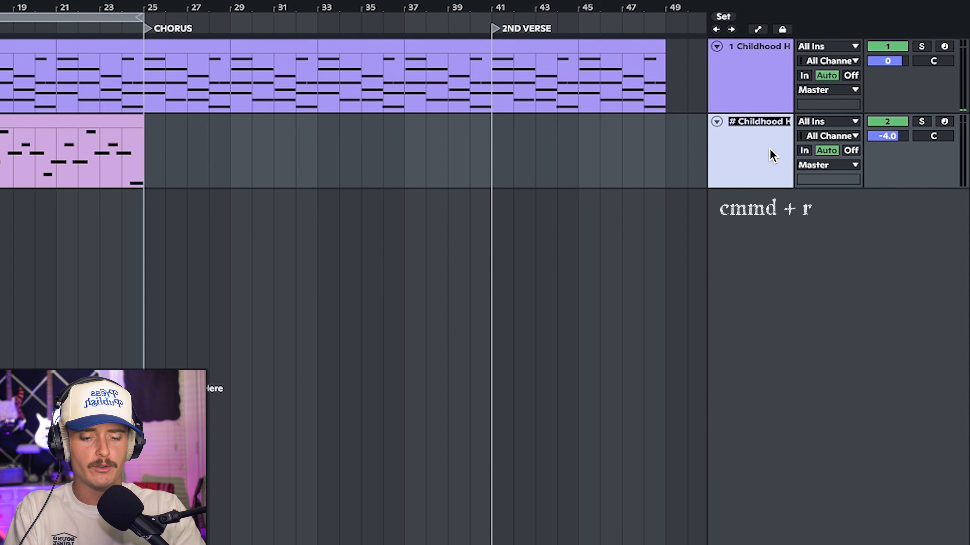
text(REVERB)
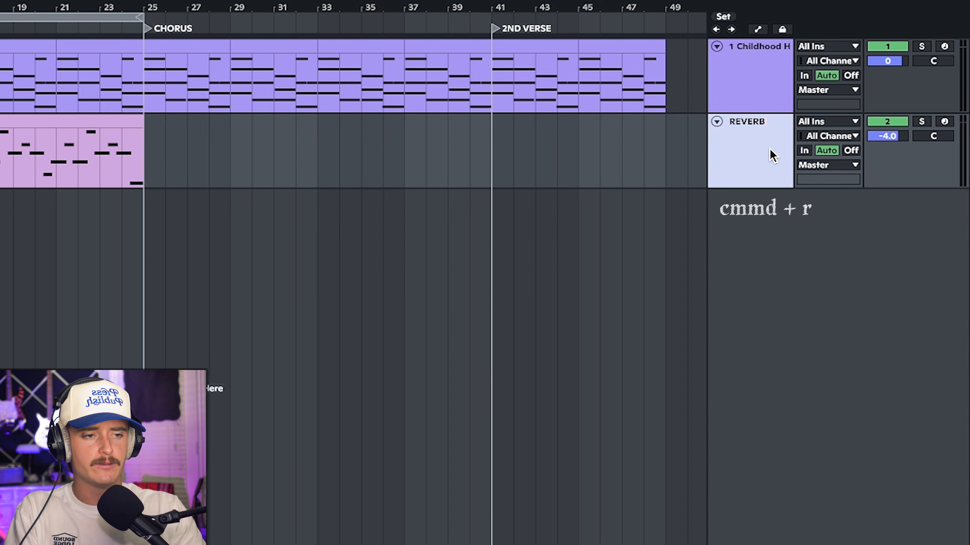
Rename the first piano track as CHORDS and the second piano track as MELODY
click(753, 108)
key(super+r)
text(CHORDS)
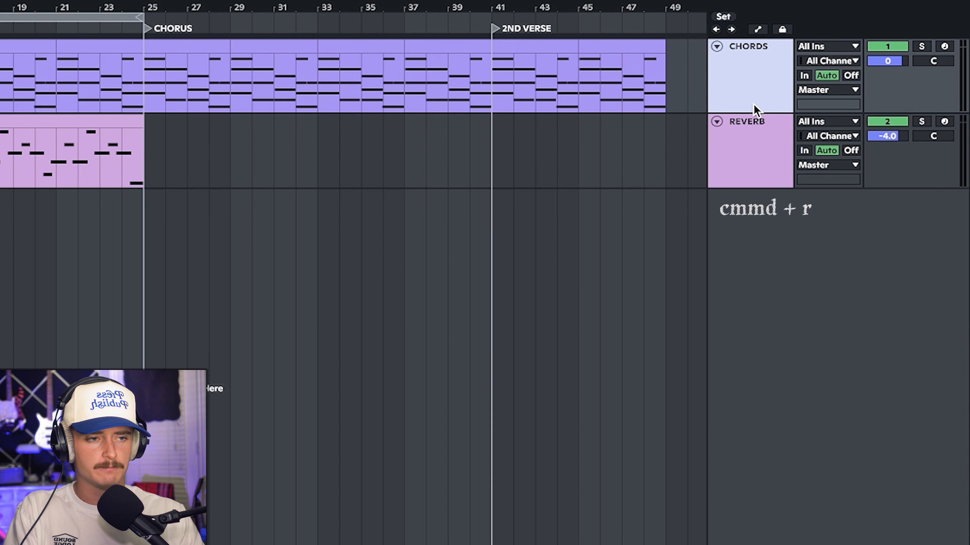
right_click(763, 124)
key(super+r)
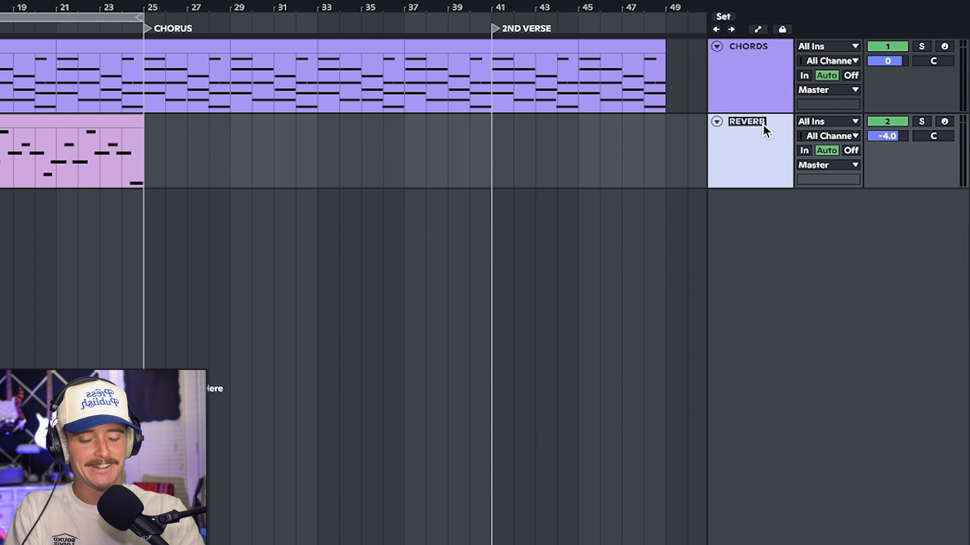
text(MELODY)
key(Return)
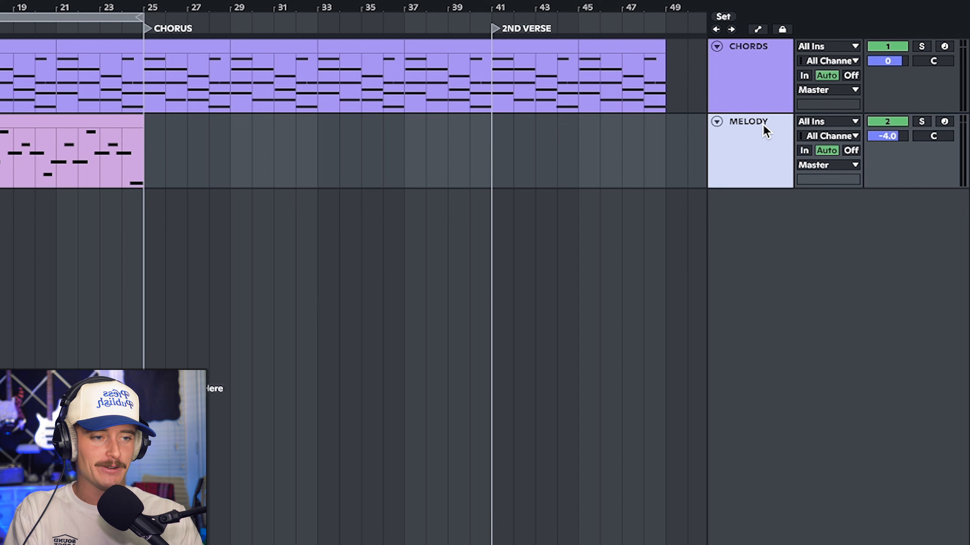
Color the MELODY track light green and assign the track color to its clips
right_click(763, 125)
click(842, 417)
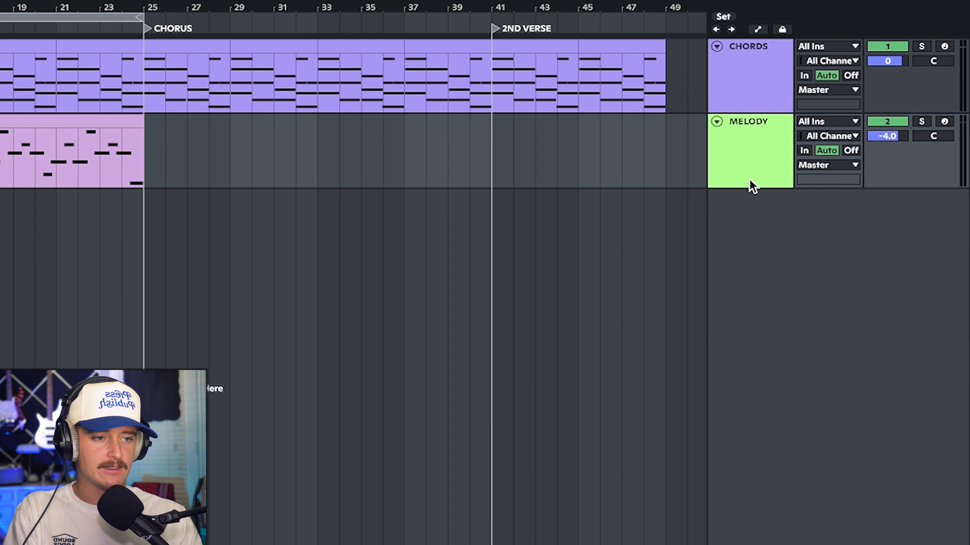
right_click(750, 165)
click(813, 515)
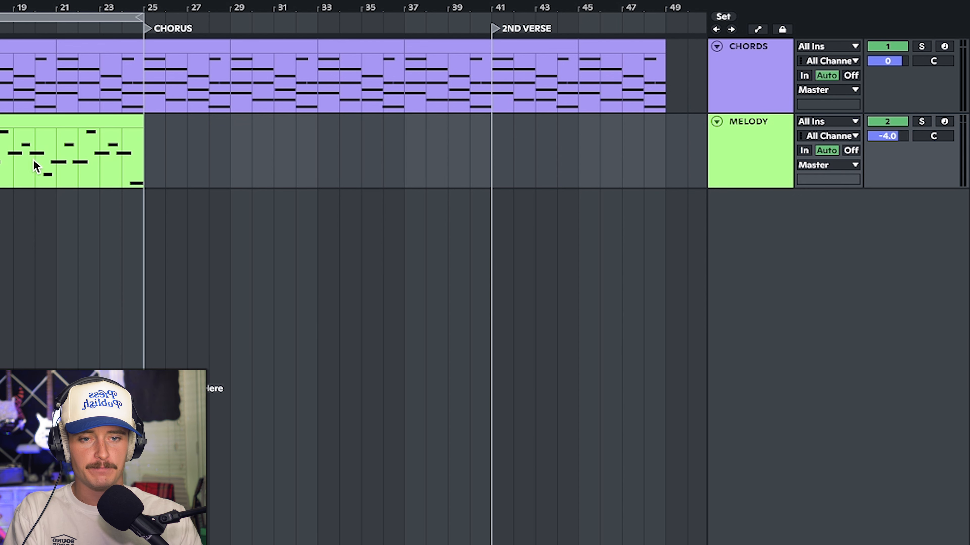
Recolor the MELODY track and its clips pale yellow
right_click(750, 169)
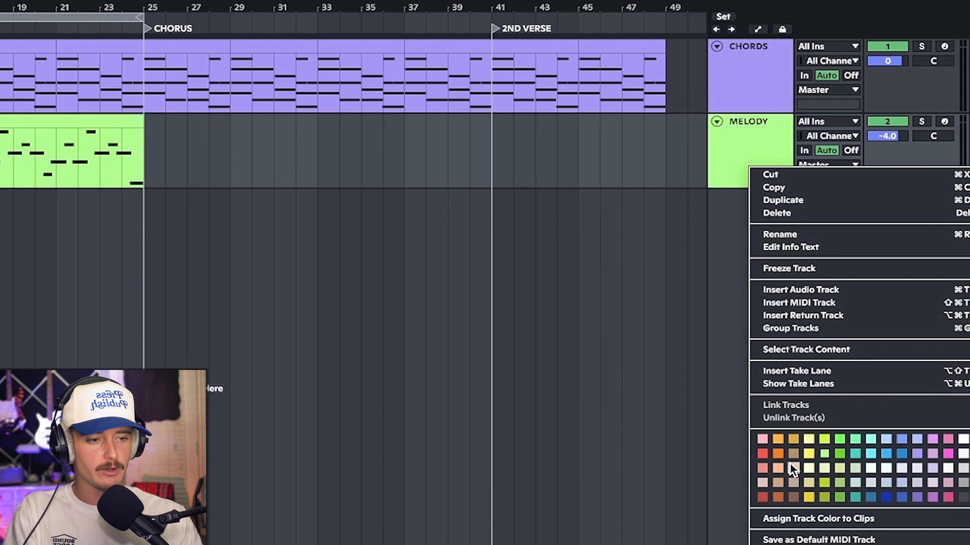
click(809, 468)
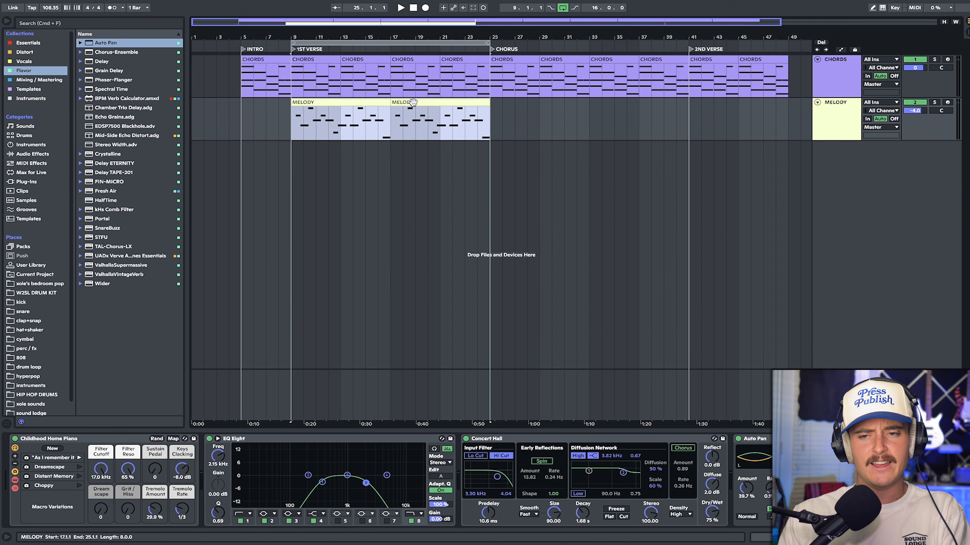
Duplicate the two MELODY clips through the chorus and second verse, and duplicate the last two CHORDS clips up to bar 57
key(super+d)
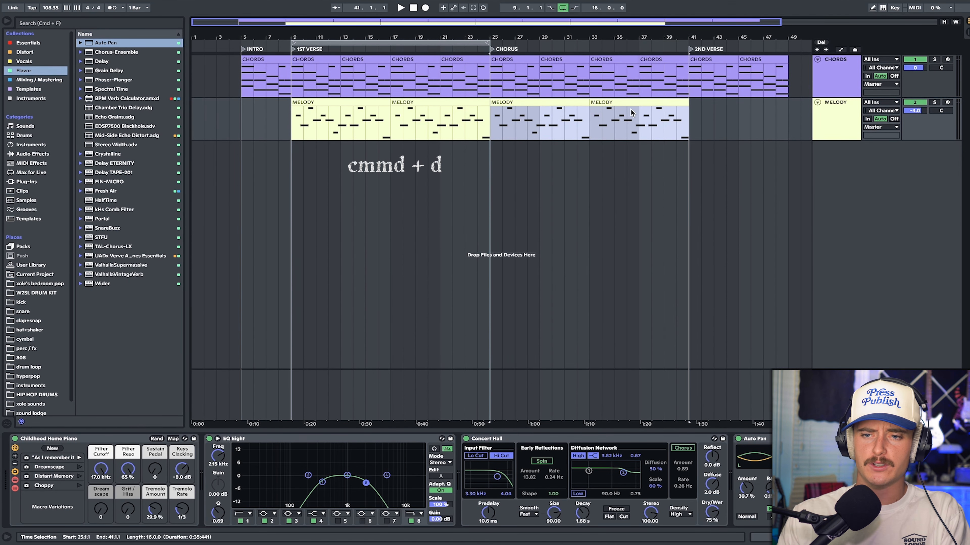
key(super+d)
click(572, 59)
shift+click(591, 60)
key(super+d)
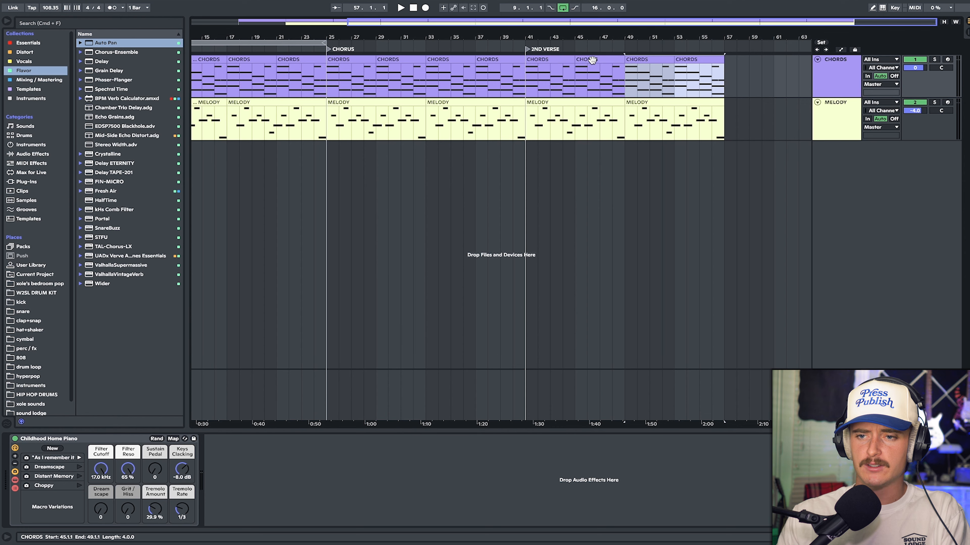
Duplicate the second verse's CHORDS and MELODY clips from bars 41–57 into bars 57–73
scroll(654, 91, down, 3)
click(681, 102)
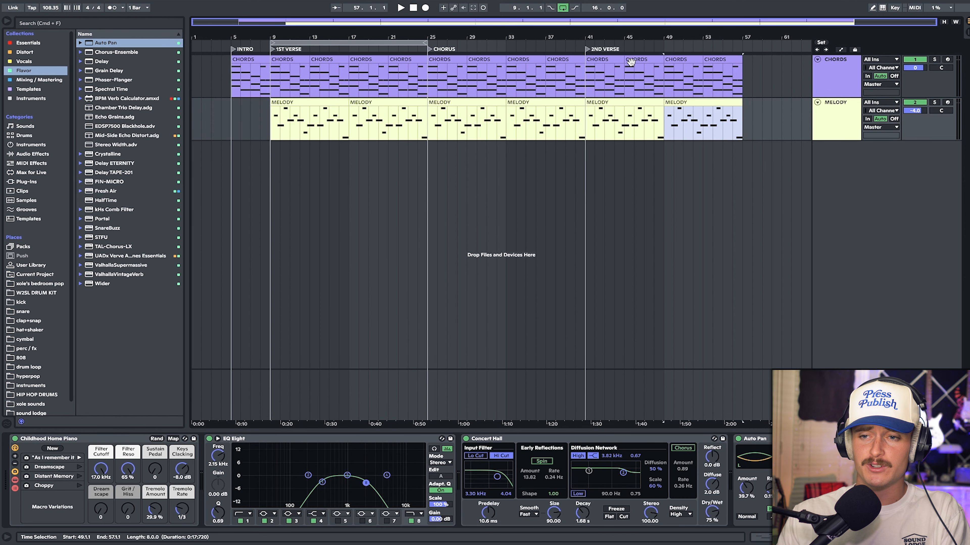
shift+click(609, 59)
key(super+d)
Add a locator at bar 57, where the last duplicated section starts, and name it 2ND CHORUS
click(576, 73)
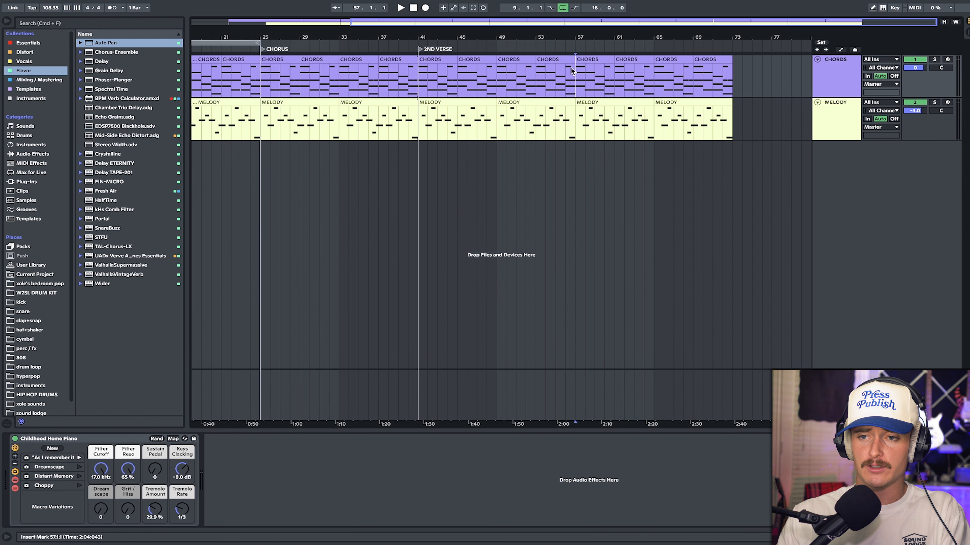
right_click(574, 51)
click(584, 73)
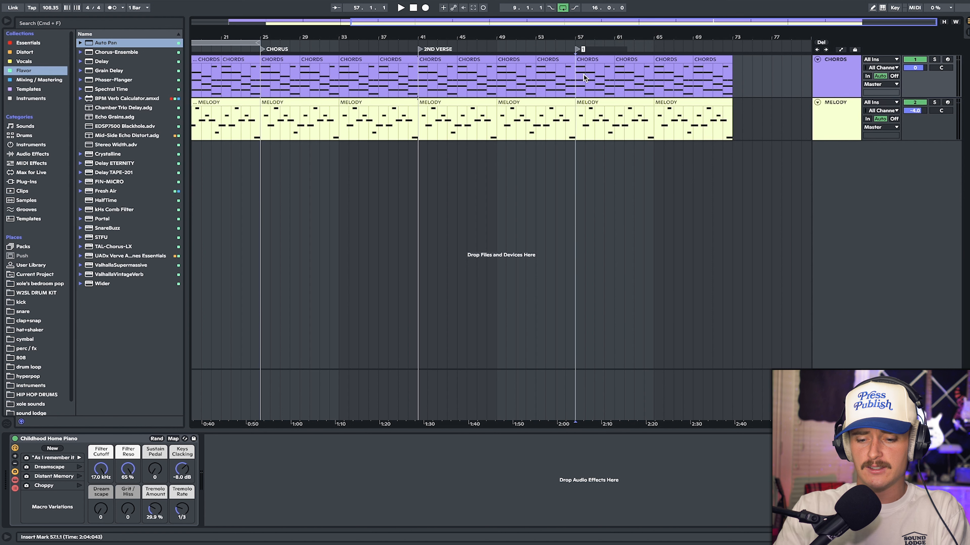
key(super+r)
text(2ND CH)
text(ORUS)
key(Return)
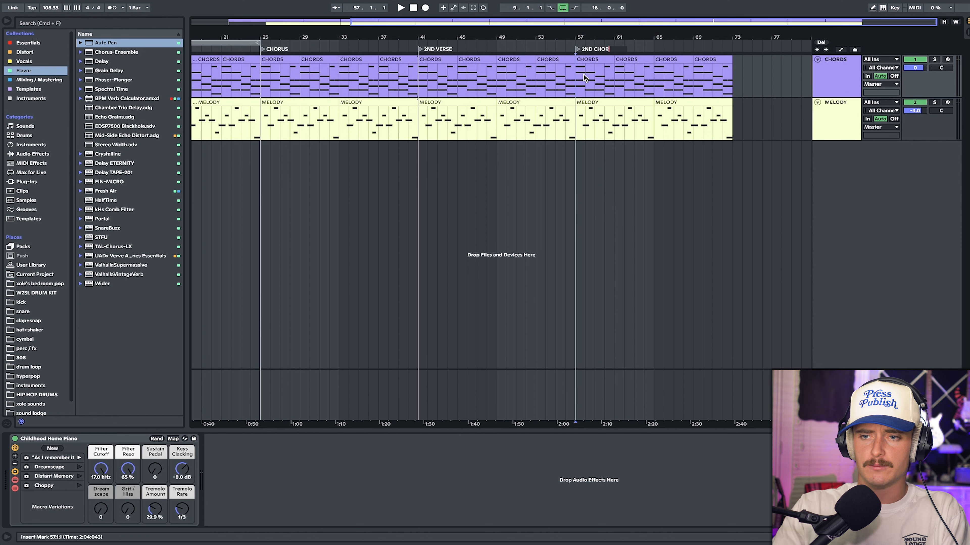
Duplicate the second chorus's CHORDS and MELODY clips from bars 57–73 into bars 73–89
click(704, 102)
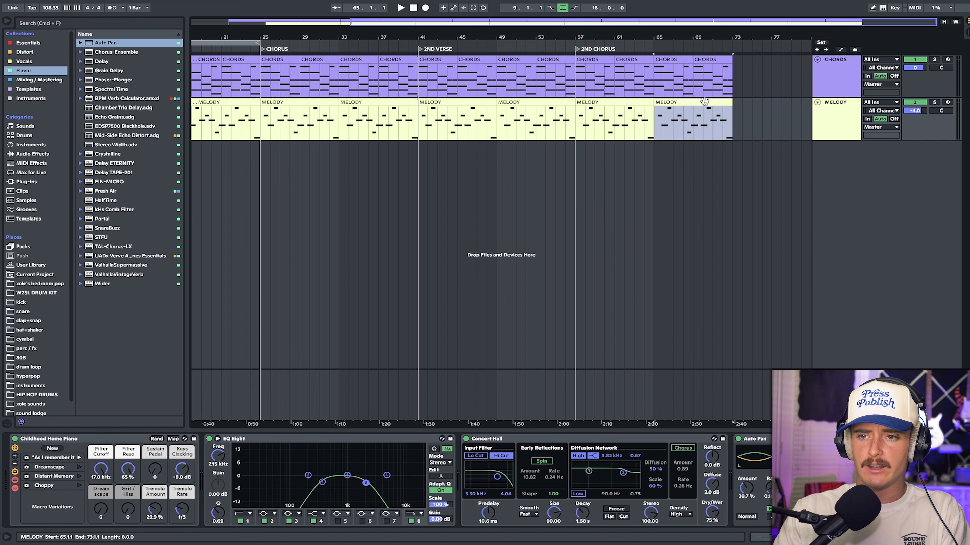
shift+click(598, 59)
key(super+d)
scroll(627, 66, down, 1)
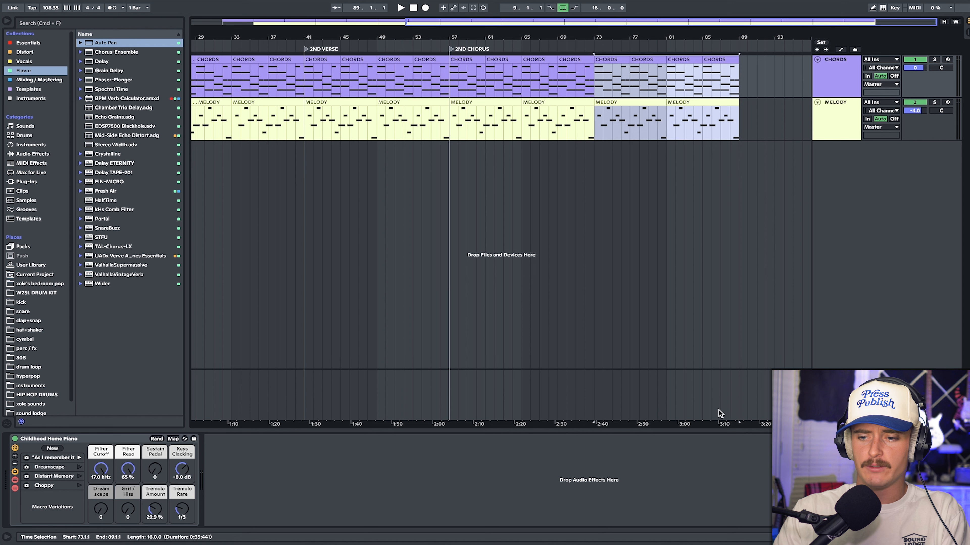
scroll(336, 204, left, 10)
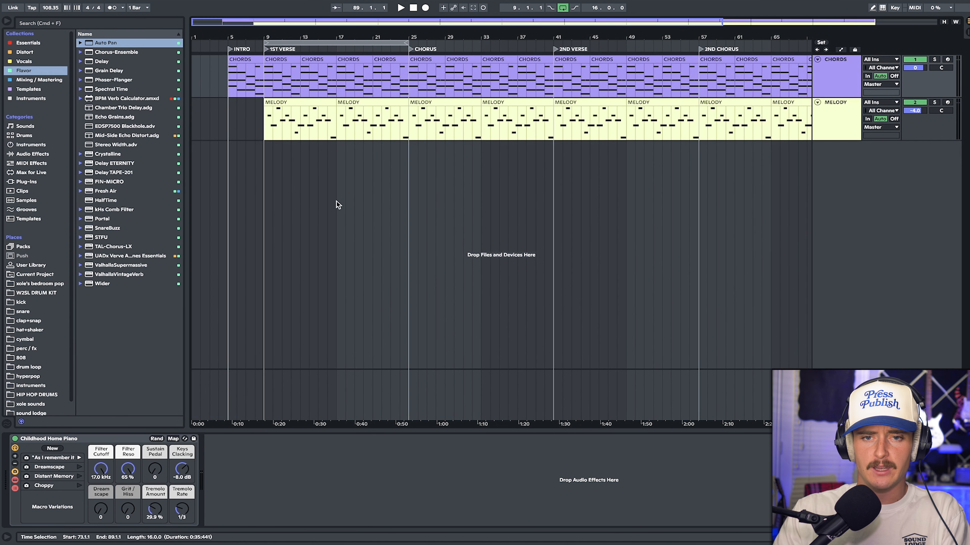
Check the arrangement's length by marking its start at the intro and its end after the last clips
click(228, 74)
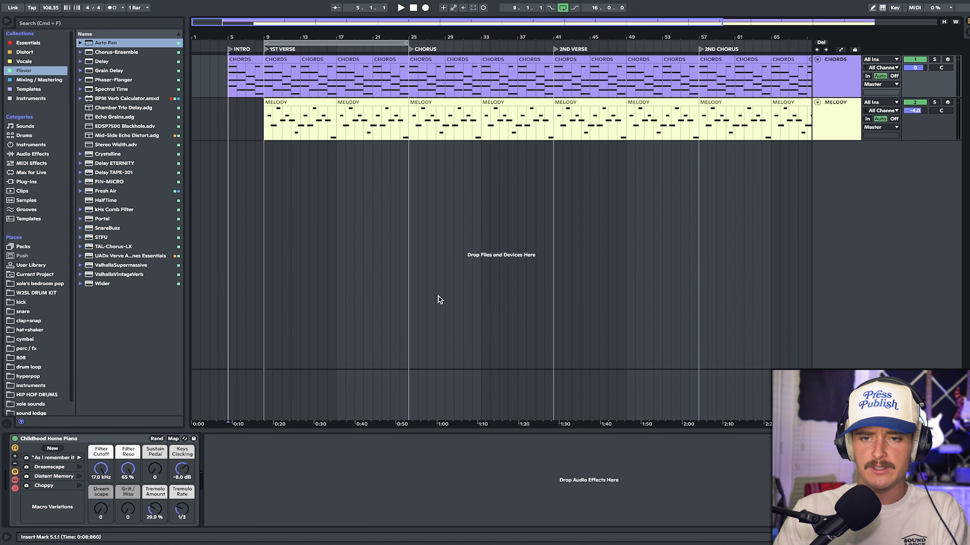
scroll(438, 296, right, 10)
click(738, 122)
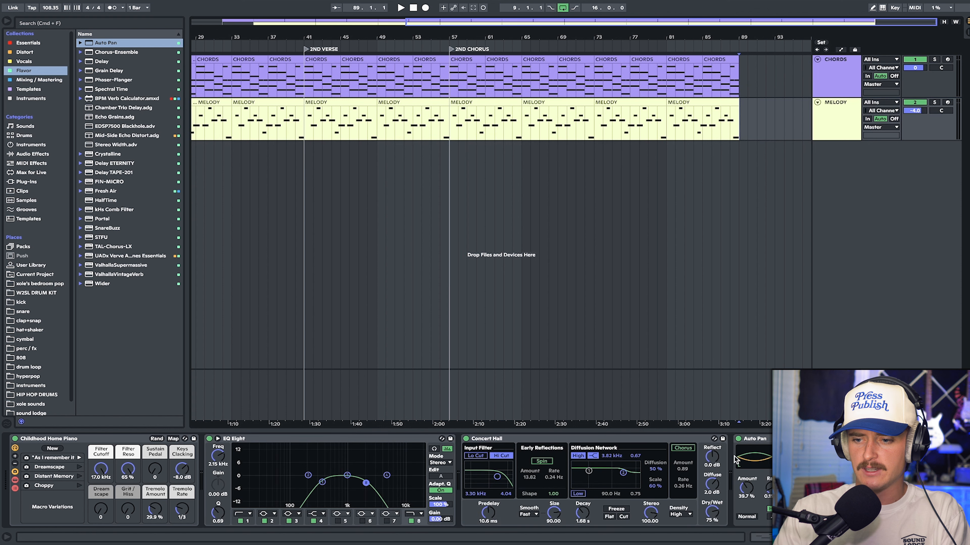
scroll(592, 258, left, 10)
key(minus)
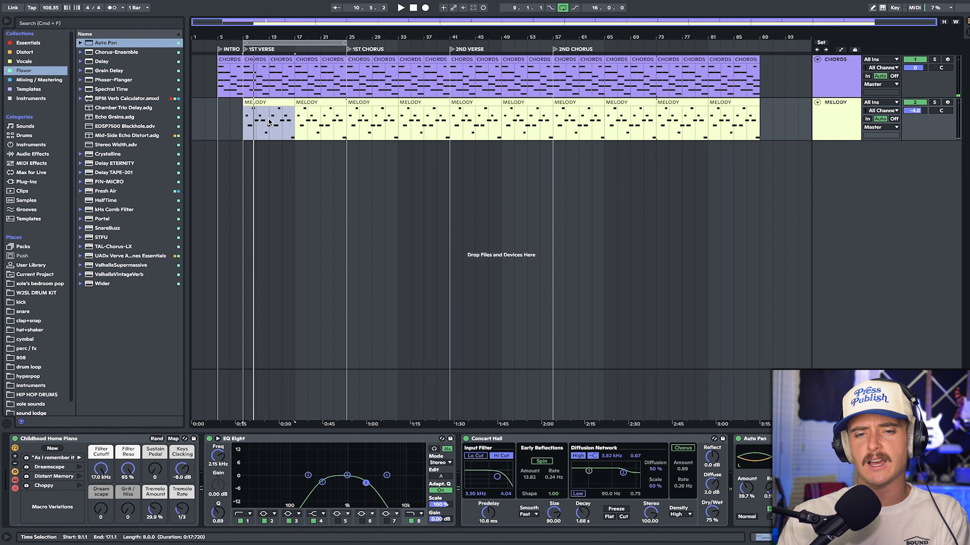
Move the 16-bar loop to the 1ST CHORUS at bar 25 and insert a new MIDI track below MELODY
click(240, 129)
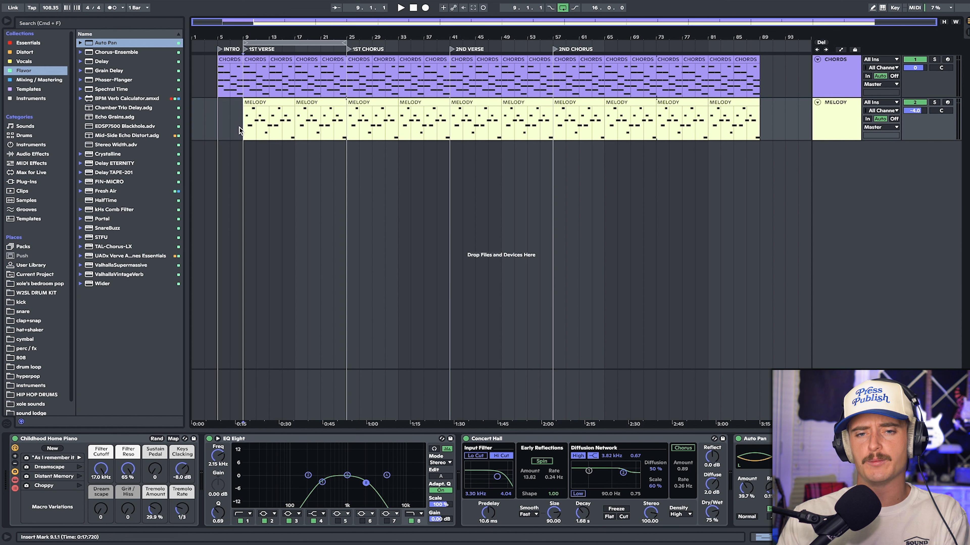
drag(292, 44, 387, 49)
right_click(853, 160)
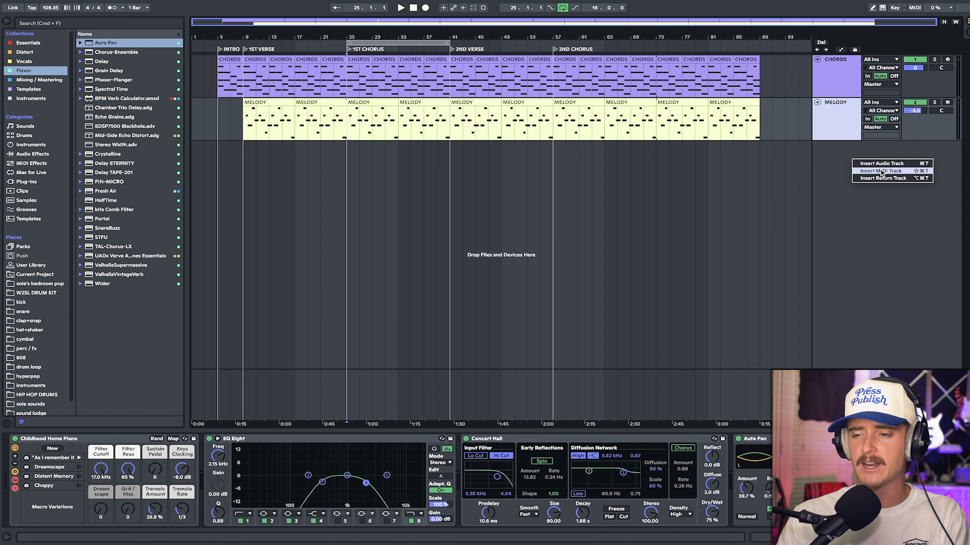
click(880, 171)
Search the instruments for "drum ra" and load a Drum Rack onto the new MIDI track
click(30, 145)
click(48, 22)
text(drum ra)
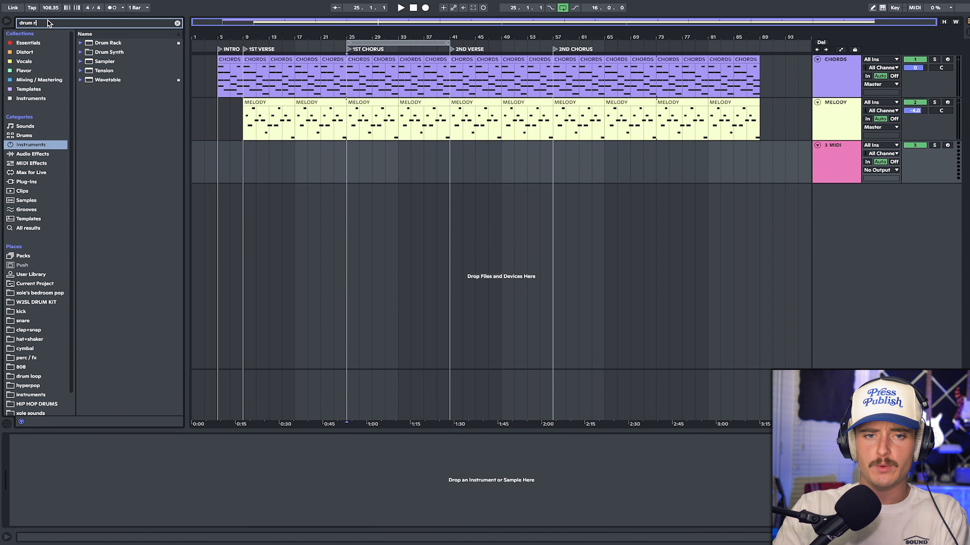
double_click(110, 42)
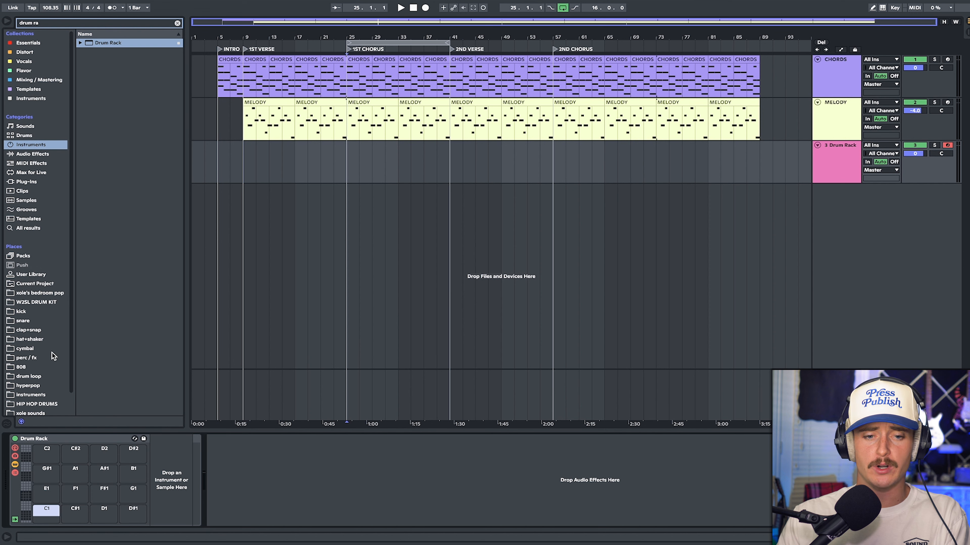
Audition buried snare.wav and the samples in the hats folder of the xole's bedroom pop kit
click(44, 293)
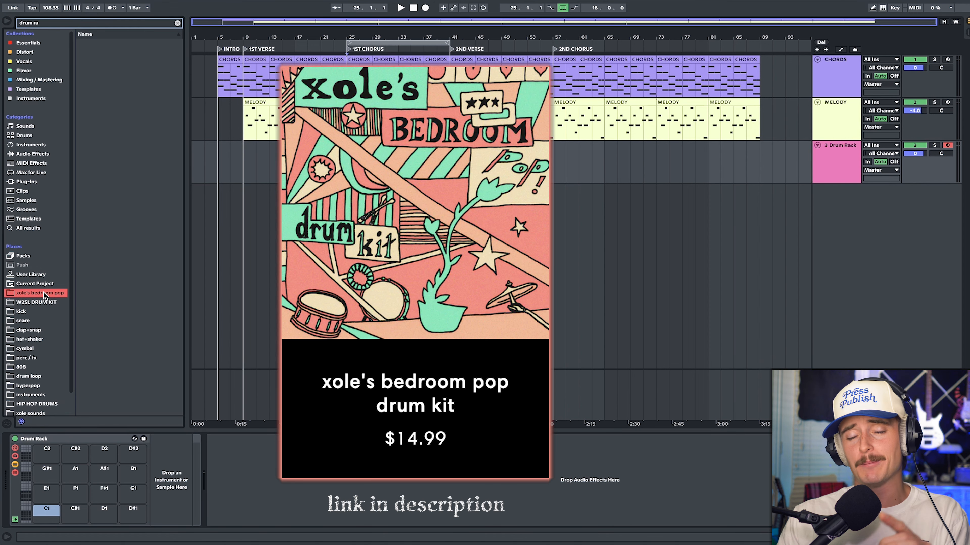
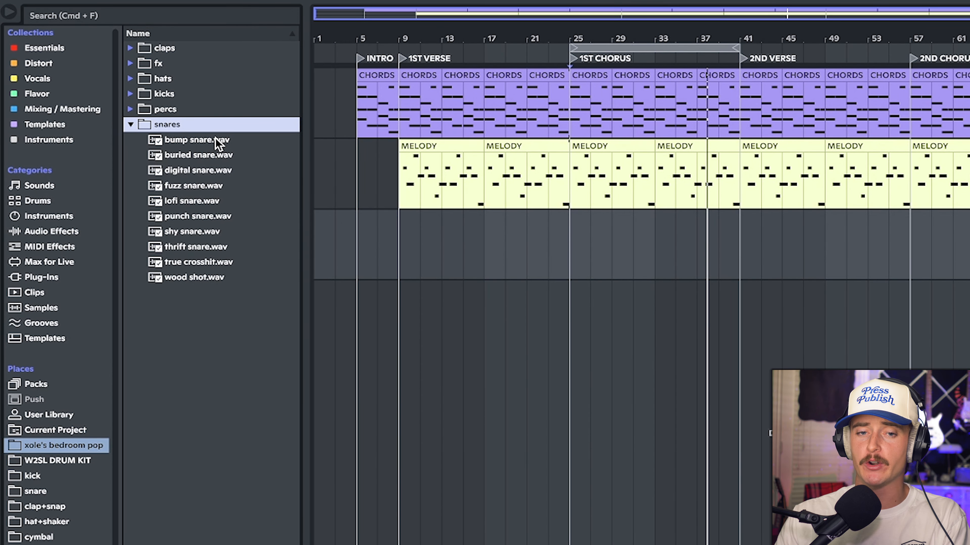
click(185, 159)
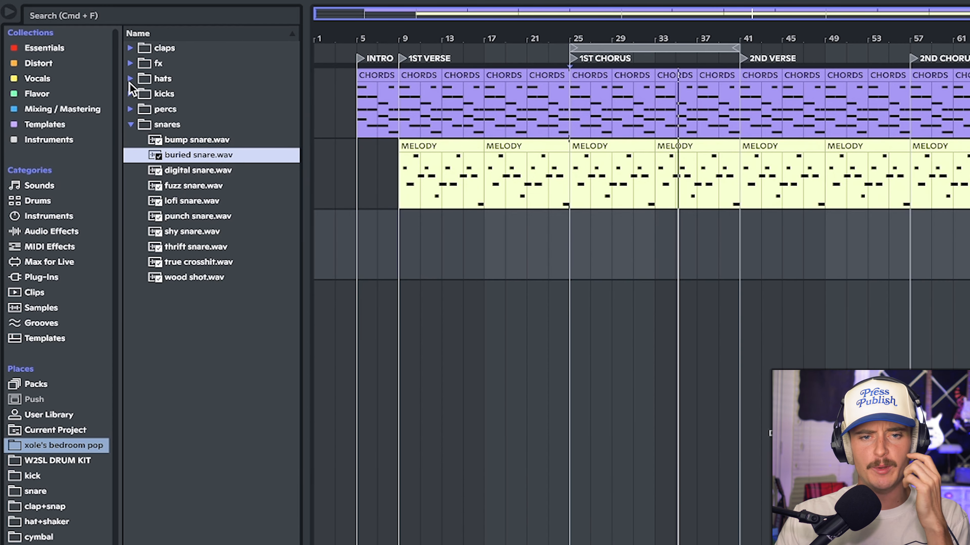
click(129, 81)
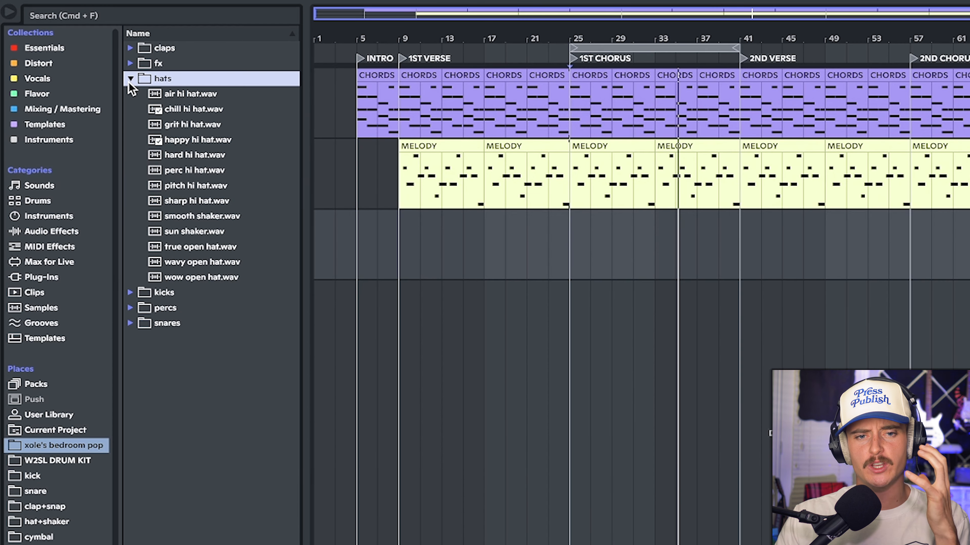
click(188, 98)
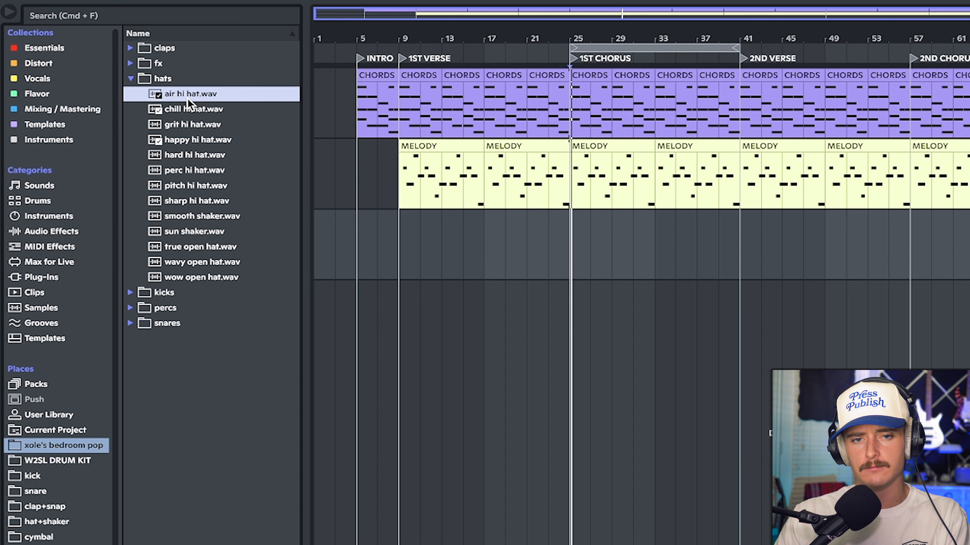
key(Down)
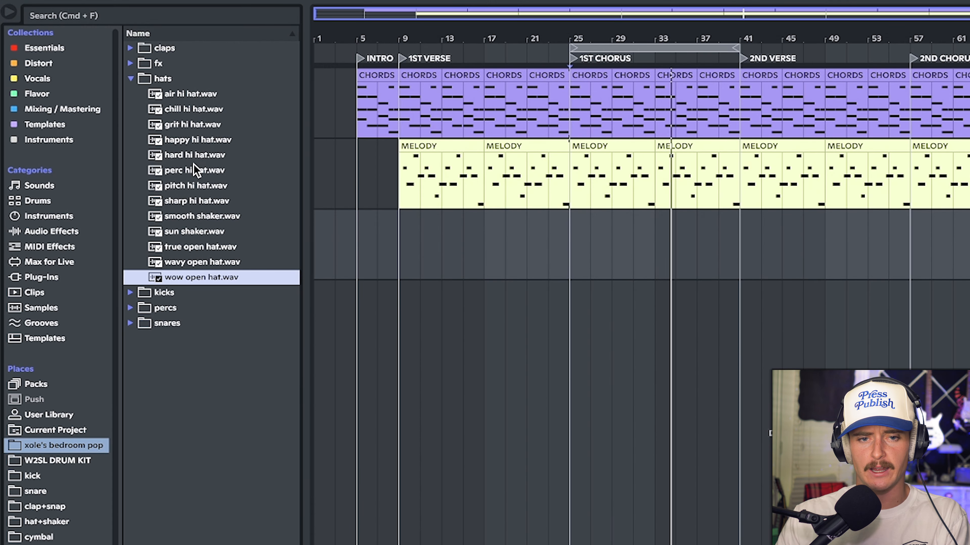
Load pitch hi hat.wav onto the Drum Rack's D1 pad
click(187, 194)
click(187, 186)
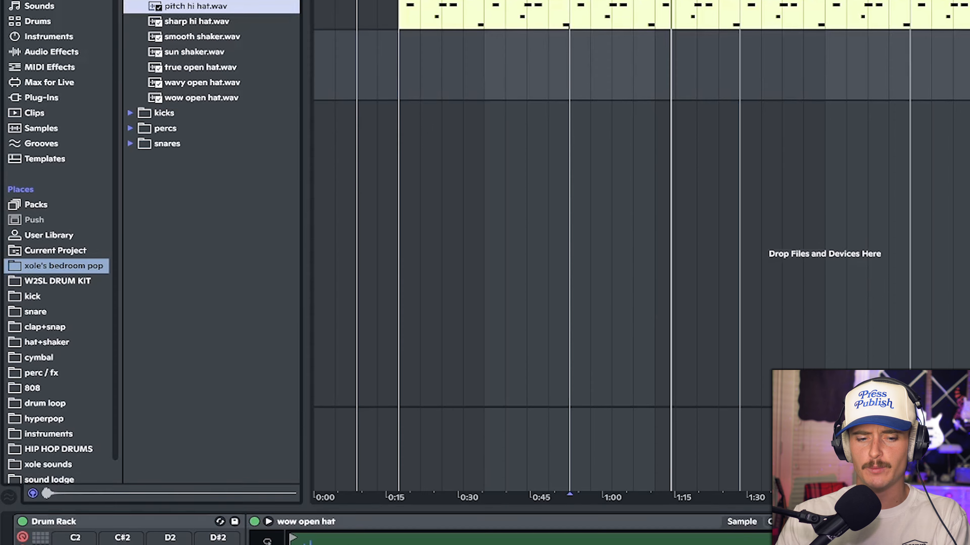
drag(198, 4, 166, 506)
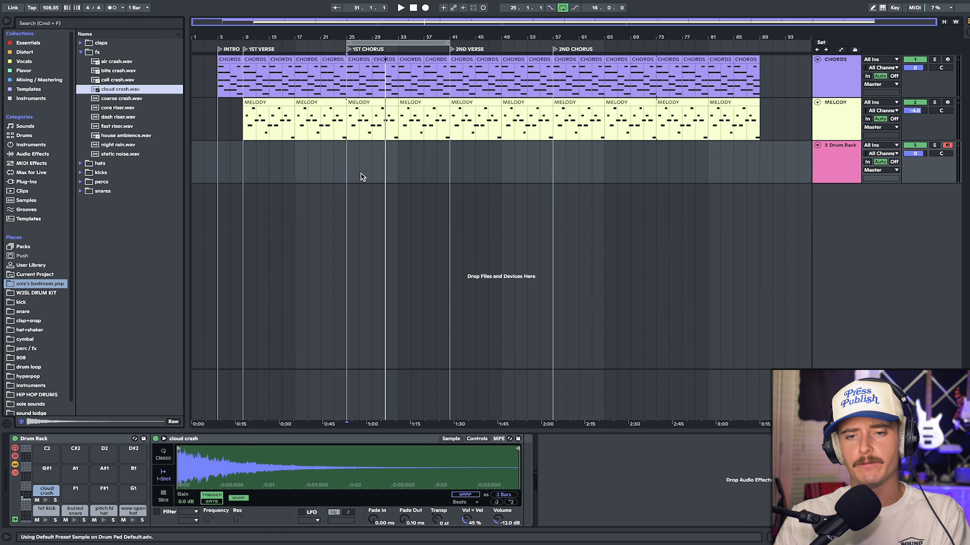
Create an empty MIDI clip on the Drum Rack track across bars 25–33 and set its note grid to 1/8
key(space)
shift+click(398, 157)
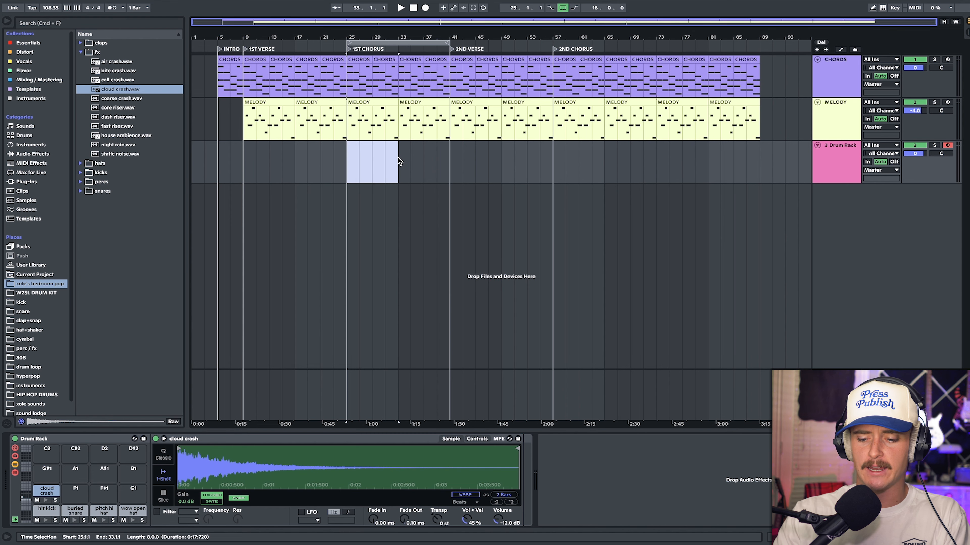
key(super+shift+m)
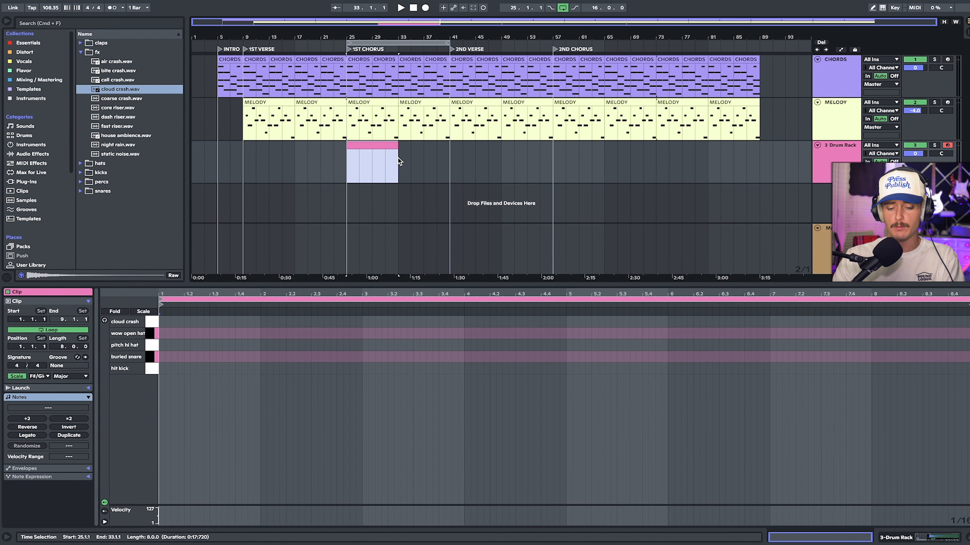
click(376, 359)
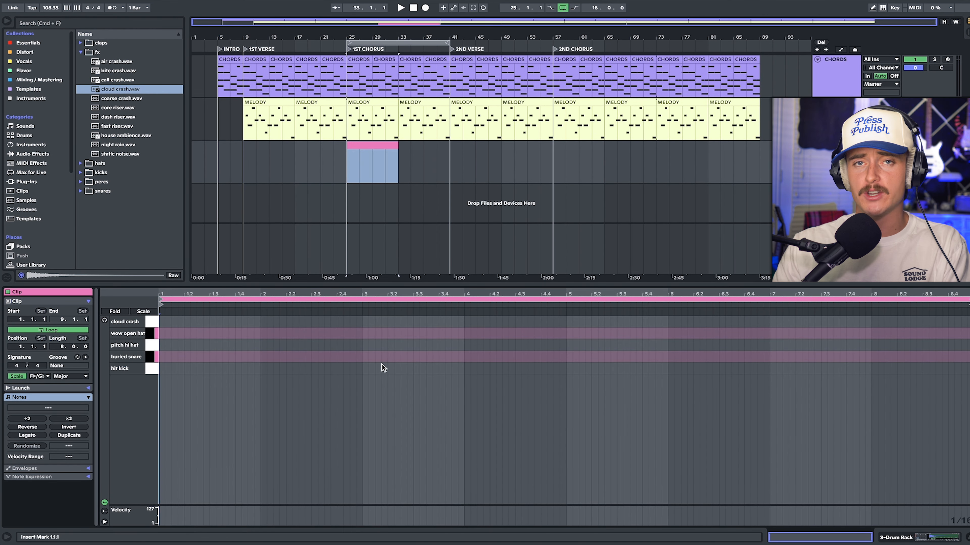
right_click(326, 347)
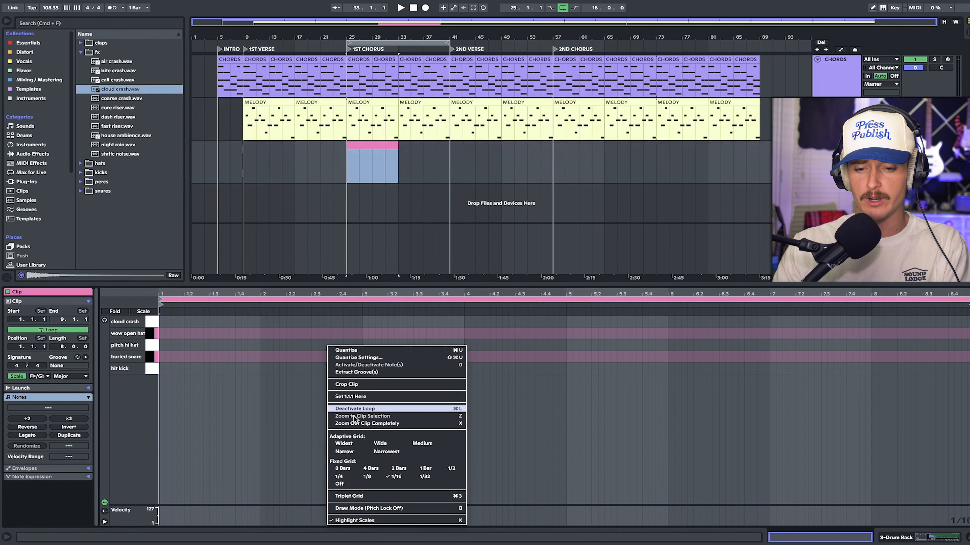
click(351, 452)
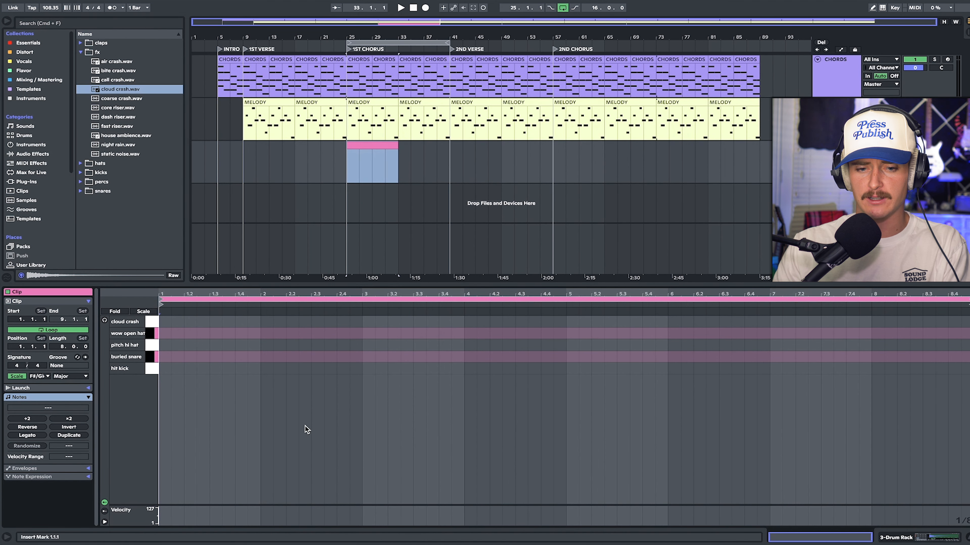
Place a hit kick note at 1.1 and a buried snare note at 1.3 in the drum clip
double_click(164, 368)
key(space)
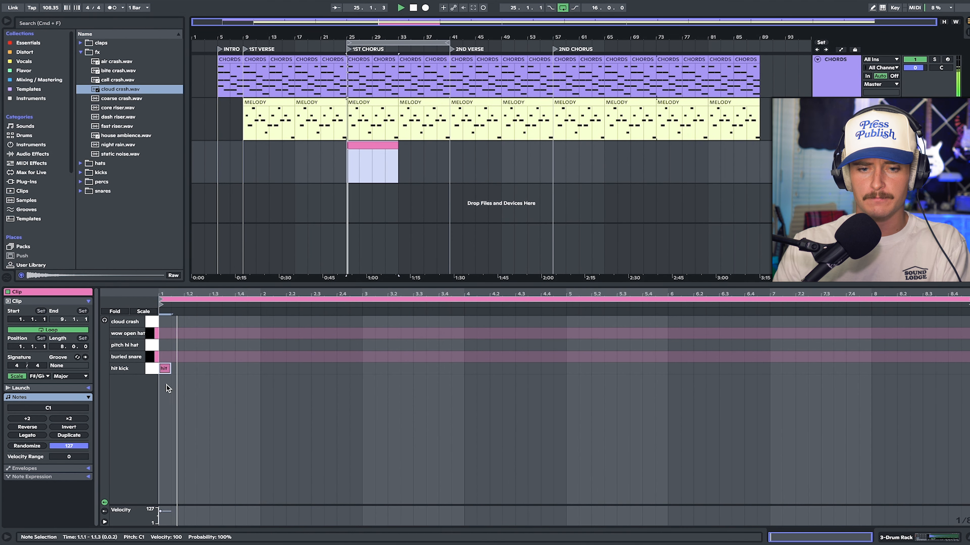
double_click(215, 356)
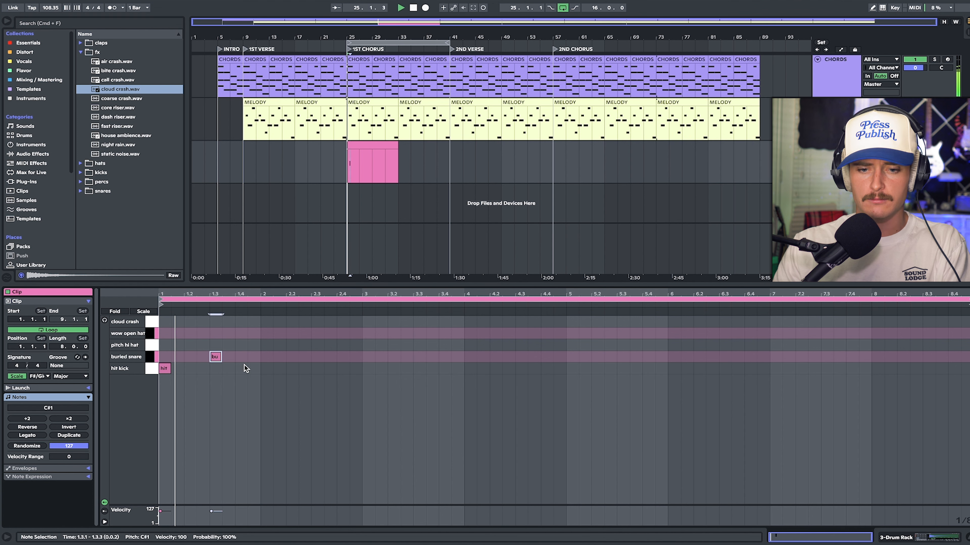
Duplicate the first bar's buried snare note into every bar through bar 8 and play the pattern
drag(259, 357, 108, 350)
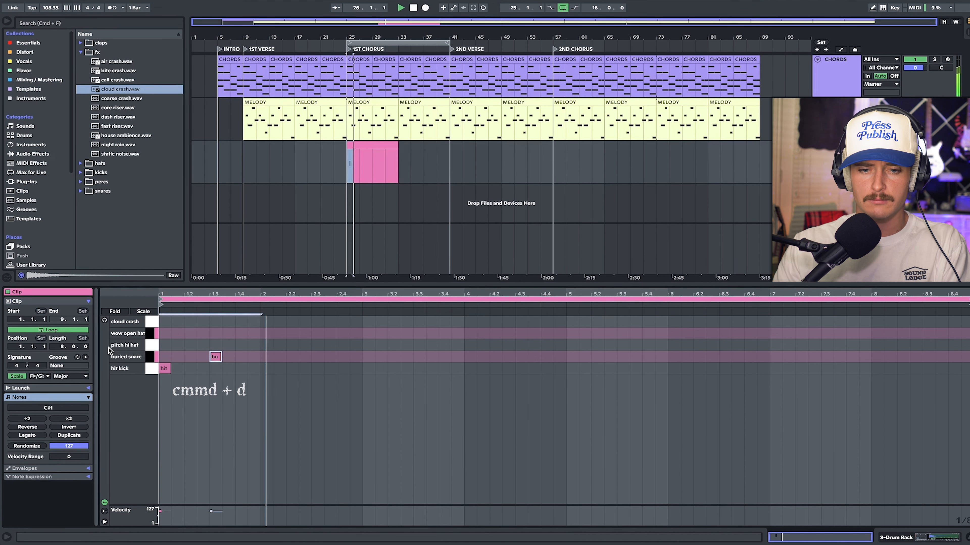
key(super+d)
key(super+d)
key(super+d)
key(super+d)
key(super+d)
key(super+d)
key(super+d)
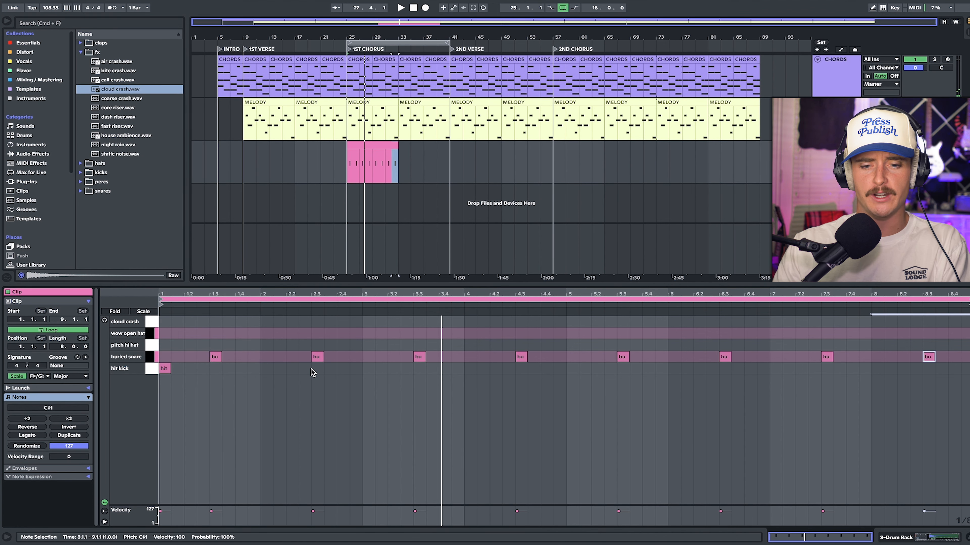
key(space)
key(space)
Add consecutive 1/8 pitch hi hat notes from the start of bar 1
click(165, 345)
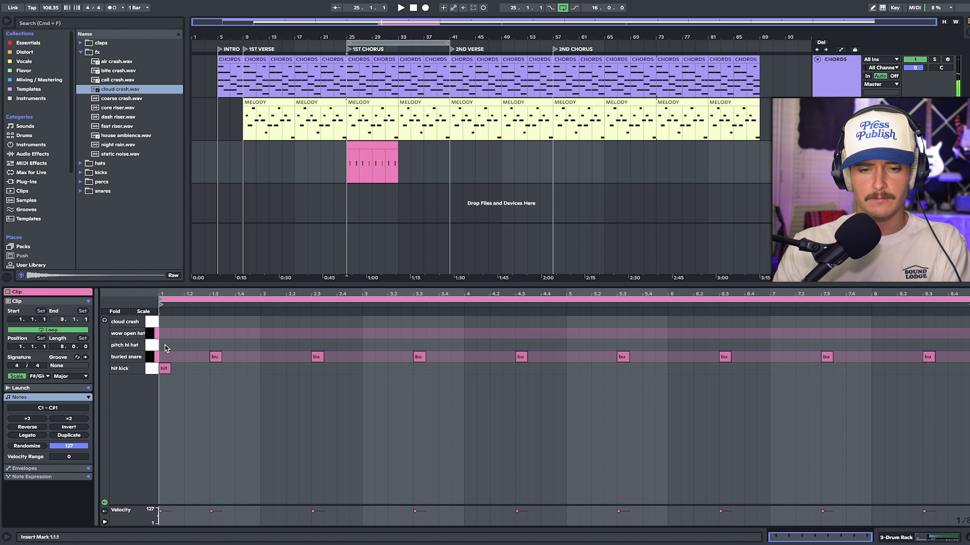
double_click(166, 344)
double_click(177, 345)
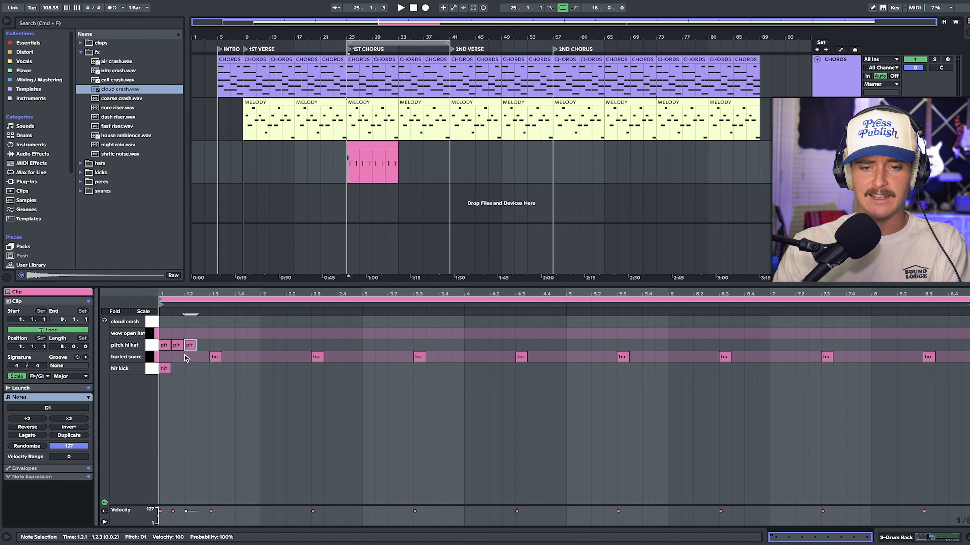
Duplicate the pitch hi hat notes repeatedly to fill all eight bars with eighth notes, and play the beat
click(154, 345)
key(super+d)
key(super+d)
key(super+d)
key(super+d)
key(super+d)
key(super+d)
key(super+d)
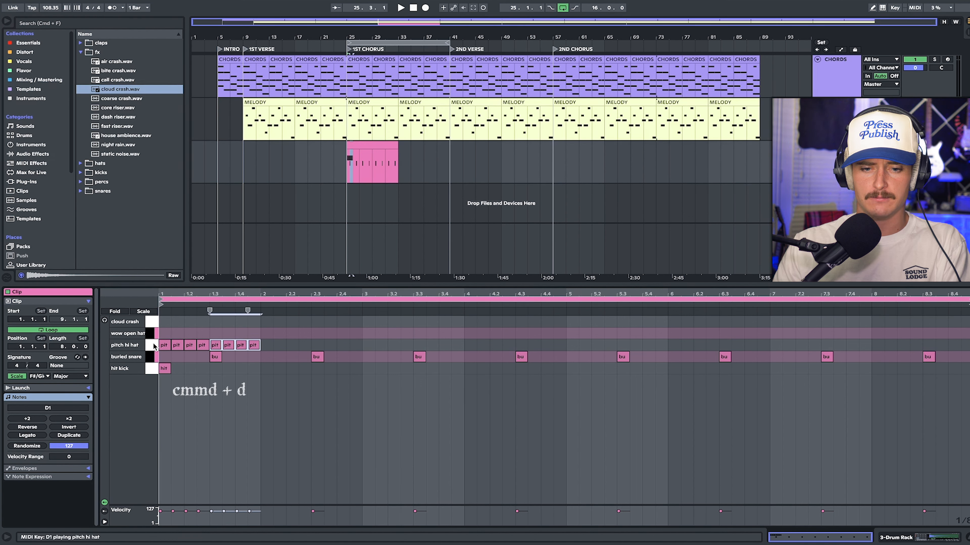
key(super+d)
key(super+d)
key(super+d)
key(super+d)
key(super+d)
key(super+d)
key(super+d)
key(super+d)
key(space)
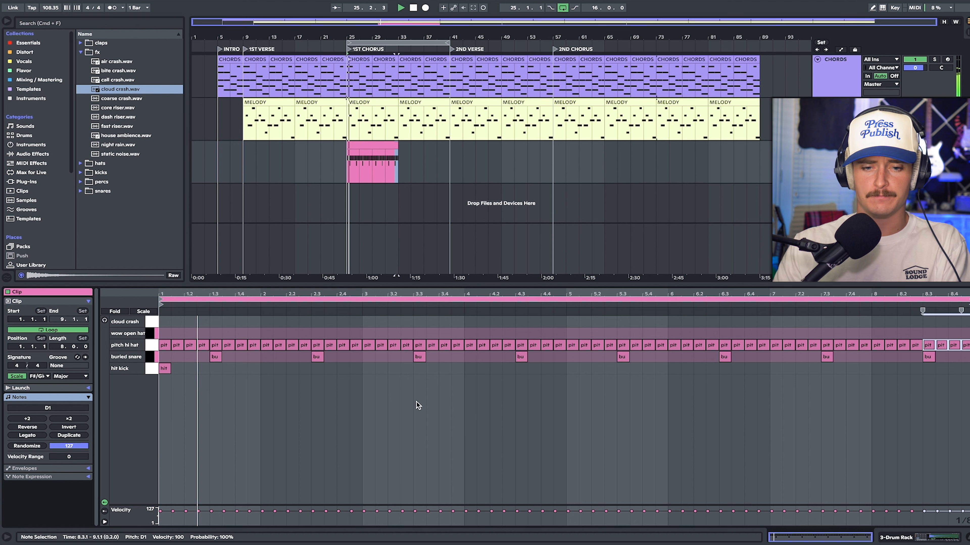
key(space)
Replace the eighth-note pitch hi hats with quarter-note ones by duplicating a one-beat pair across all eight bars, and play the beat
mouse_move(170, 345)
mouse_down()
mouse_move(183, 349)
mouse_move(164, 344)
mouse_up()
key(super+d)
key(super+d)
key(super+d)
key(super+d)
key(super+d)
key(super+d)
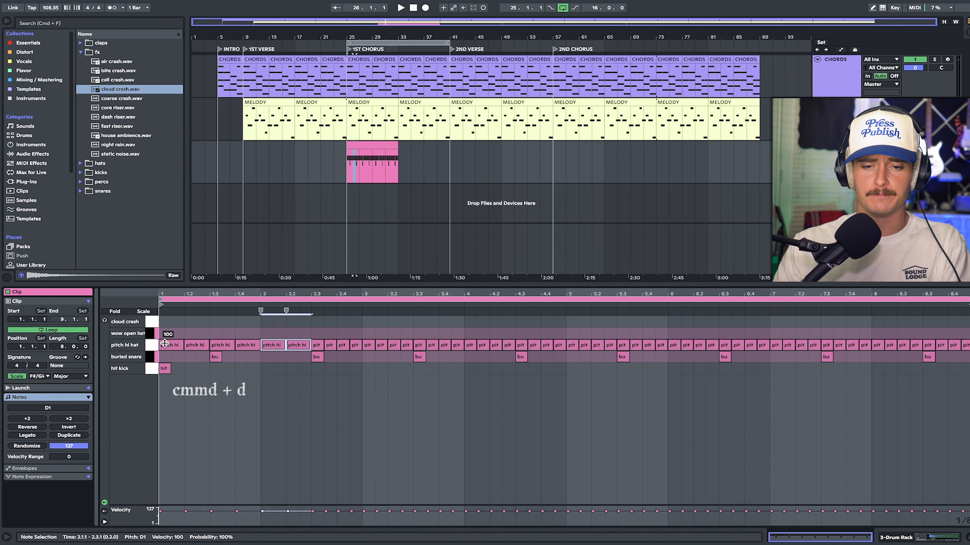
key(super+d)
key(super+d)
key(super+d)
key(super+d)
key(super+d)
key(super+d)
key(super+d)
key(super+d)
key(super+d)
key(super+d)
key(space)
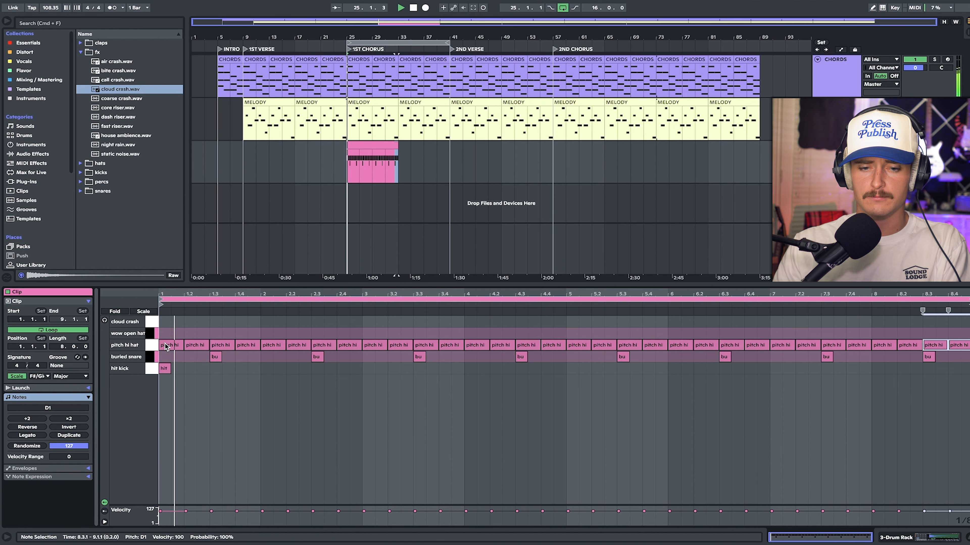
Lower the pitch hi hat note at 1.2 to velocity 85, duplicate the first two hats through bar 8, and play
click(199, 348)
key(space)
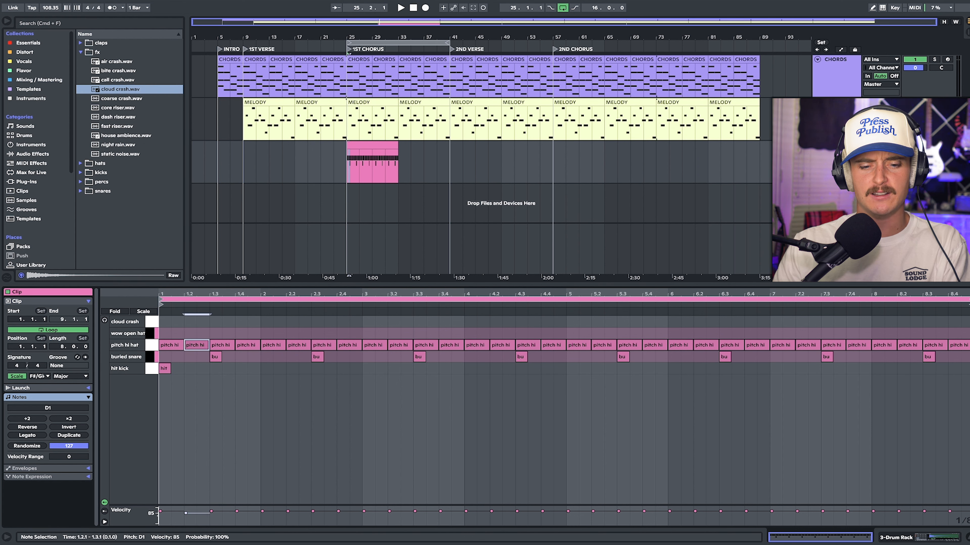
shift+click(161, 344)
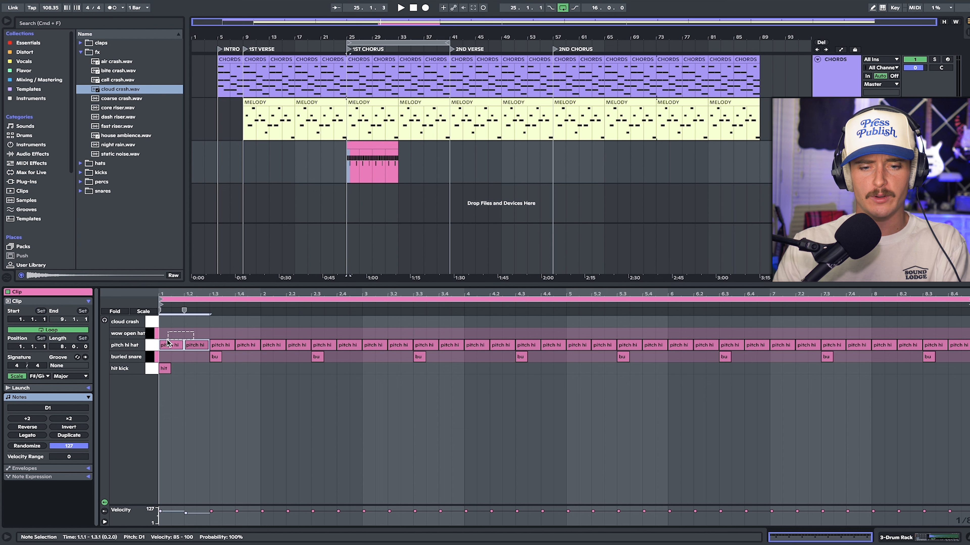
key(super+d)
key(super+d)
key(super+d)
key(super+d)
key(super+d)
key(super+d)
key(super+d)
key(super+d)
key(super+d)
key(super+d)
key(super+d)
key(super+d)
key(super+d)
key(super+d)
key(super+d)
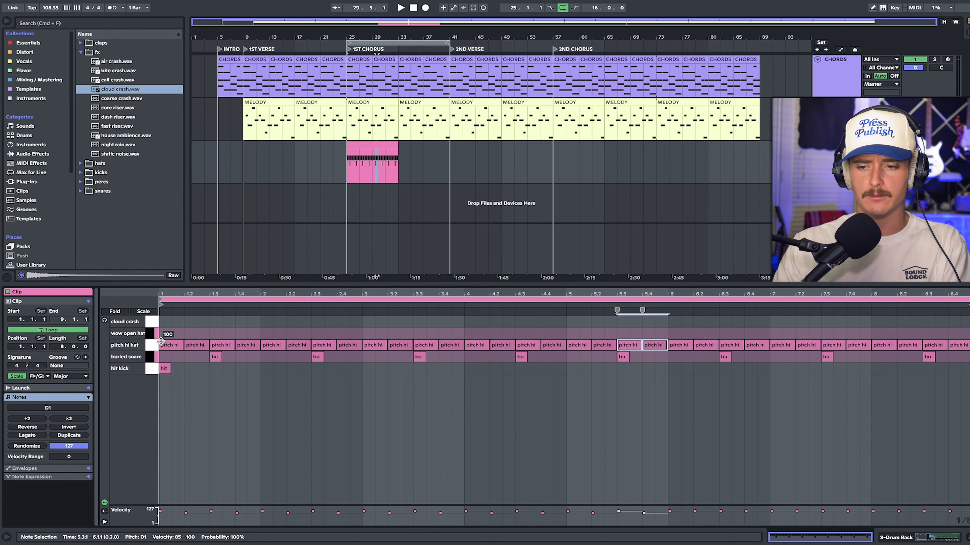
key(space)
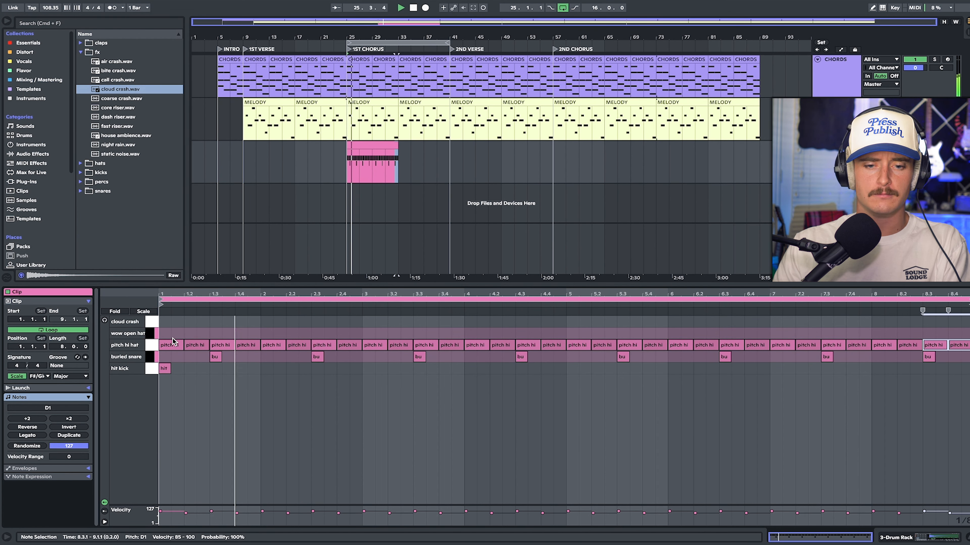
Add a cloud crash note at the start of bar 1, stretch it to two bars, and lower its velocity
double_click(164, 323)
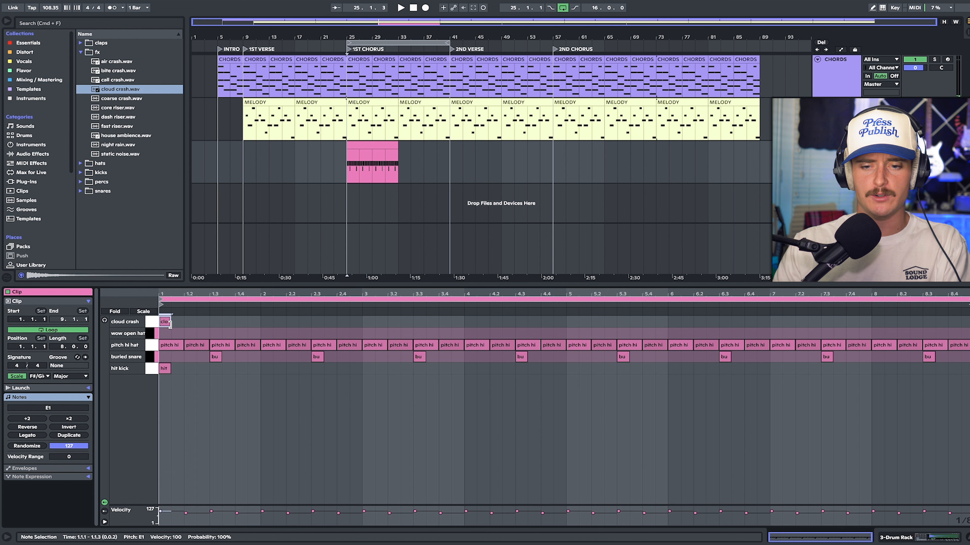
drag(170, 324, 362, 324)
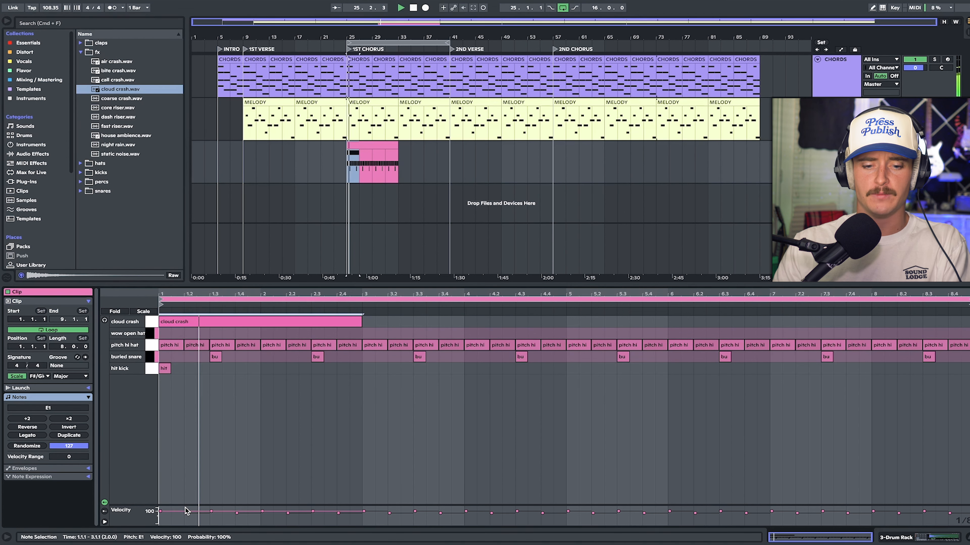
drag(185, 511, 181, 520)
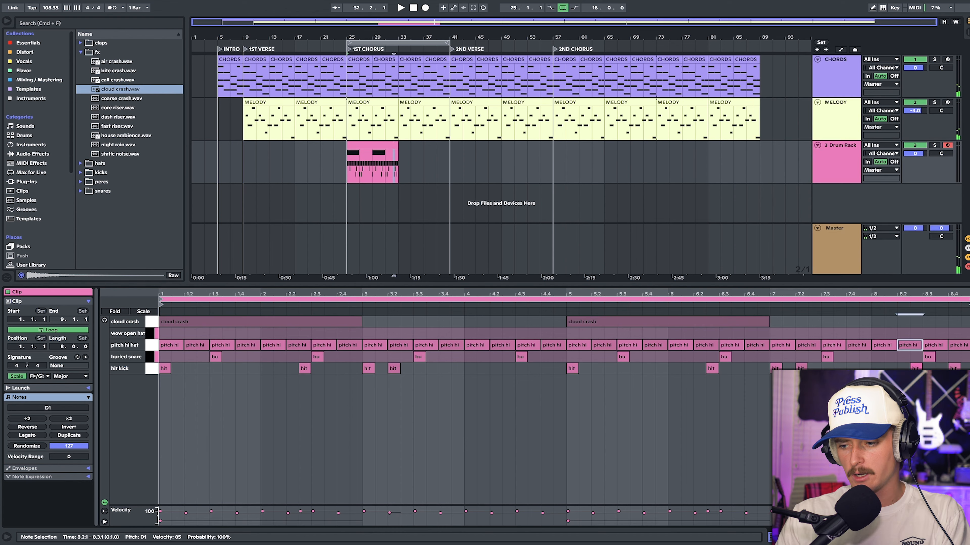
Swap the drum rack's pitch hi hat for air hi hat and, during playback, for chill hi hat
double_click(846, 167)
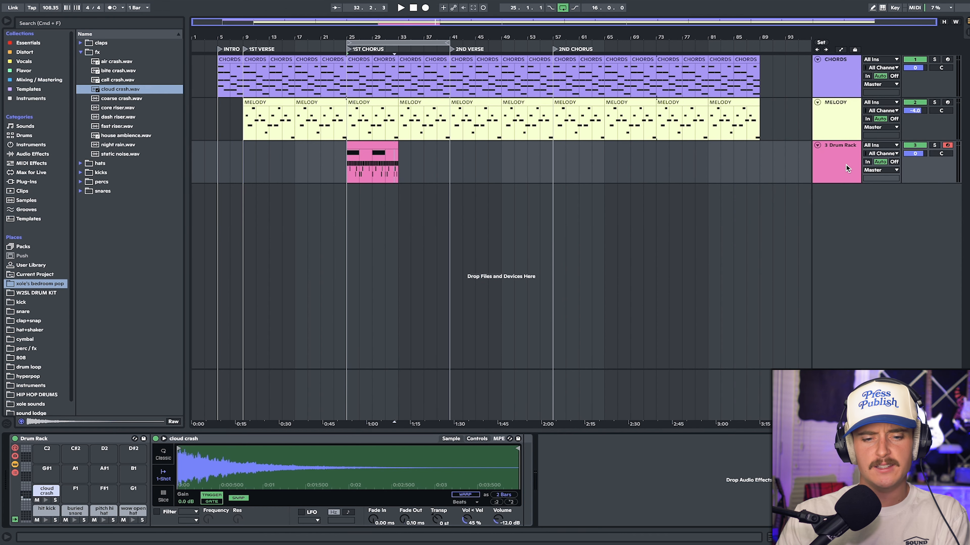
click(81, 164)
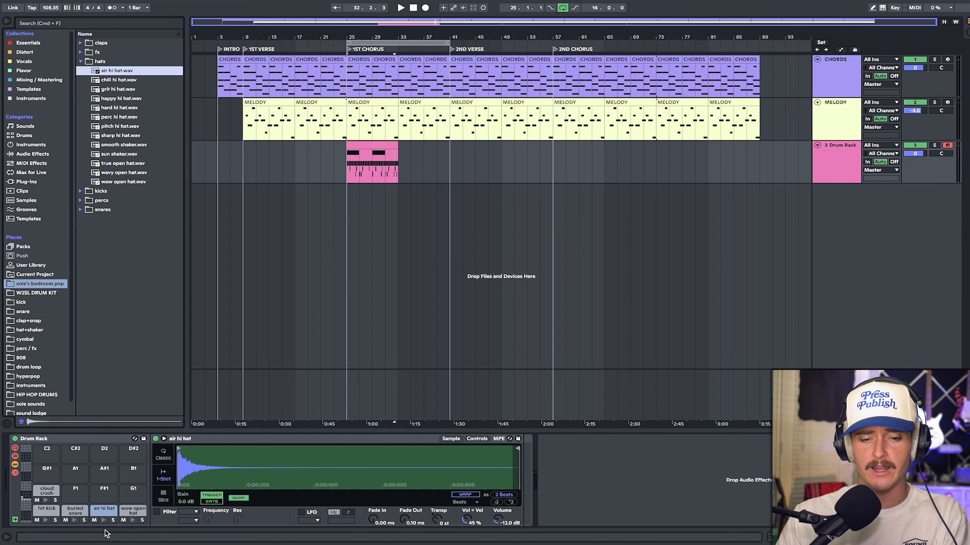
key(space)
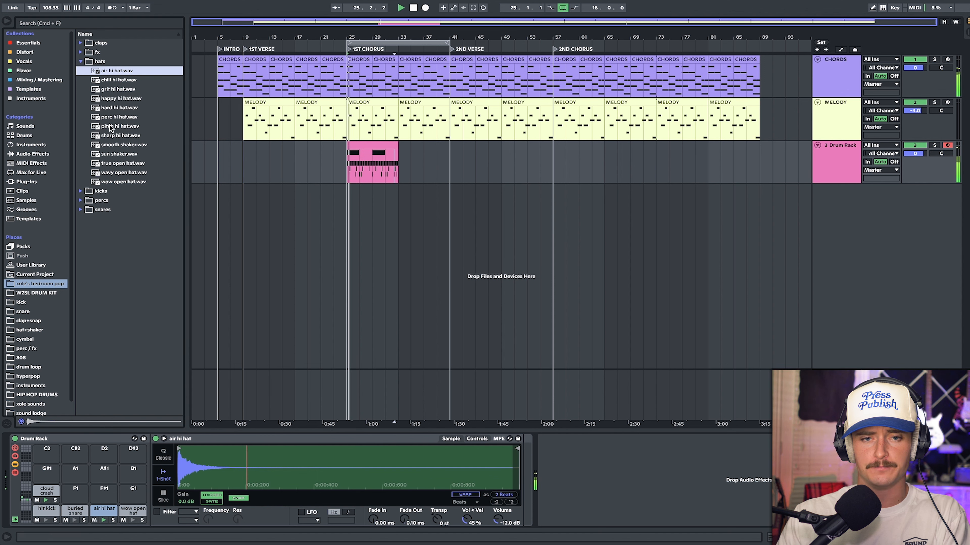
drag(115, 80, 106, 524)
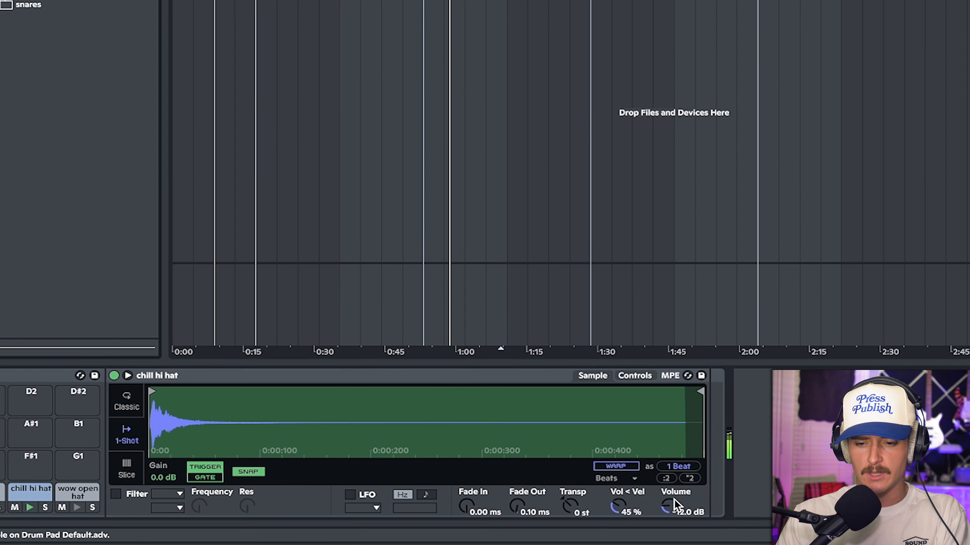
Set the chill hi hat's volume to about -21.1 dB and its transposition to -2 st
click(674, 506)
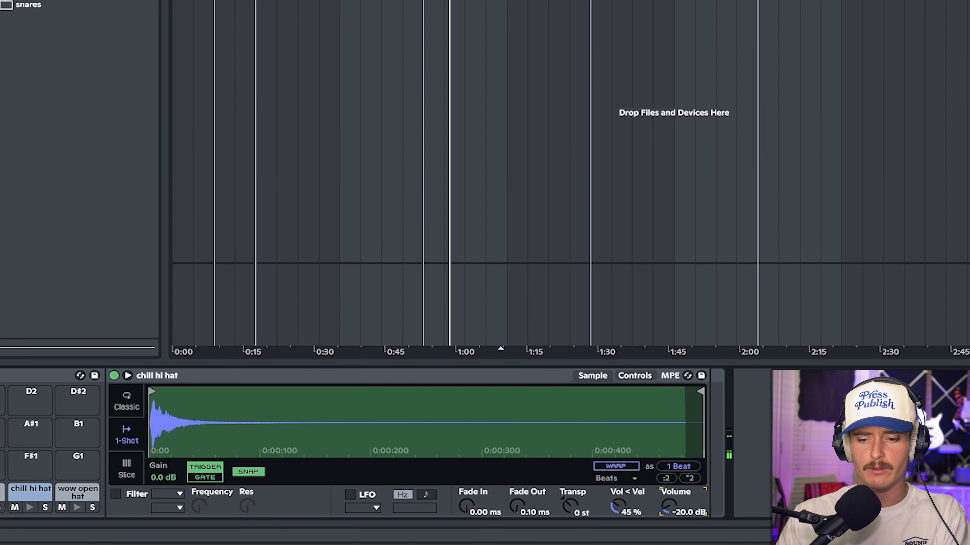
drag(672, 504, 672, 506)
key(space)
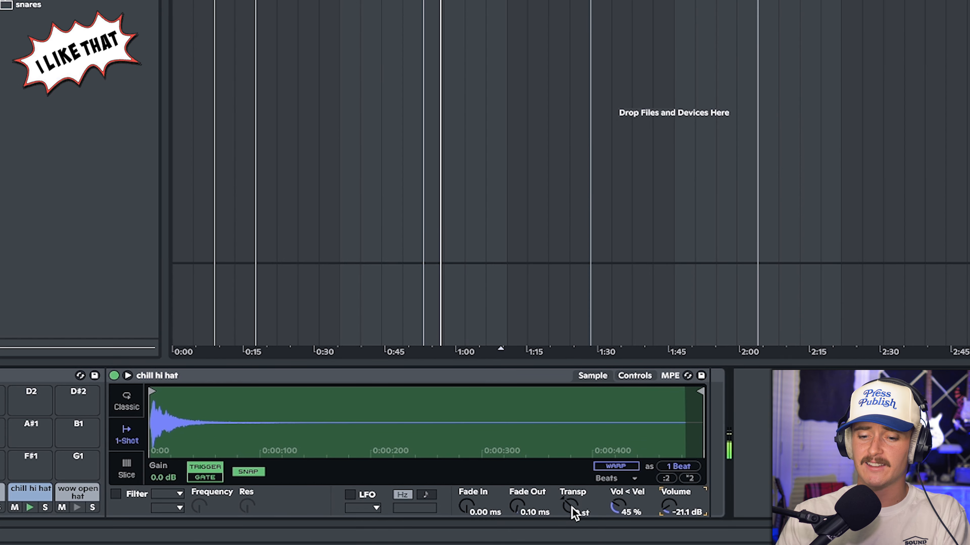
click(438, 520)
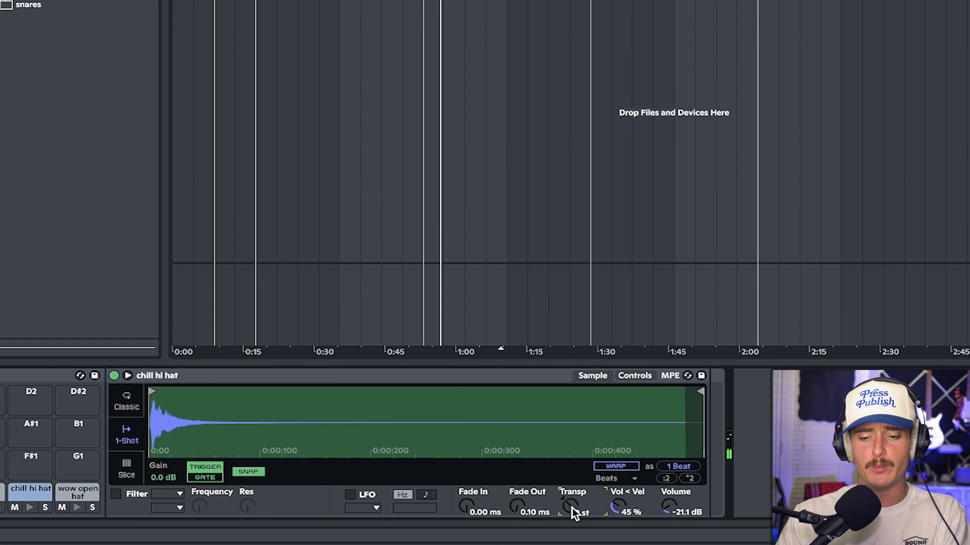
key(Down)
key(Down)
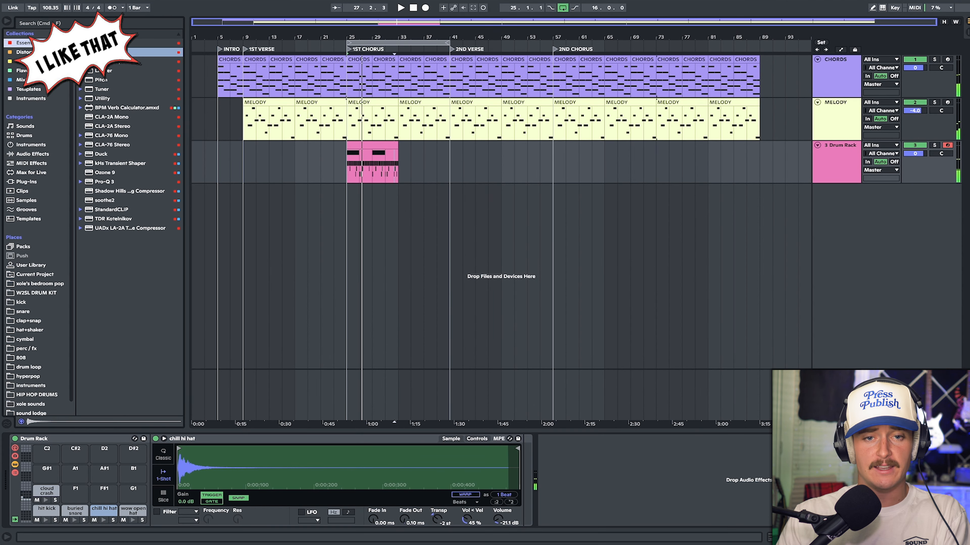
Add an EQ Eight after the chill hi hat sampler, enable band 8 as a high cut, and lower its frequency
drag(511, 471, 527, 469)
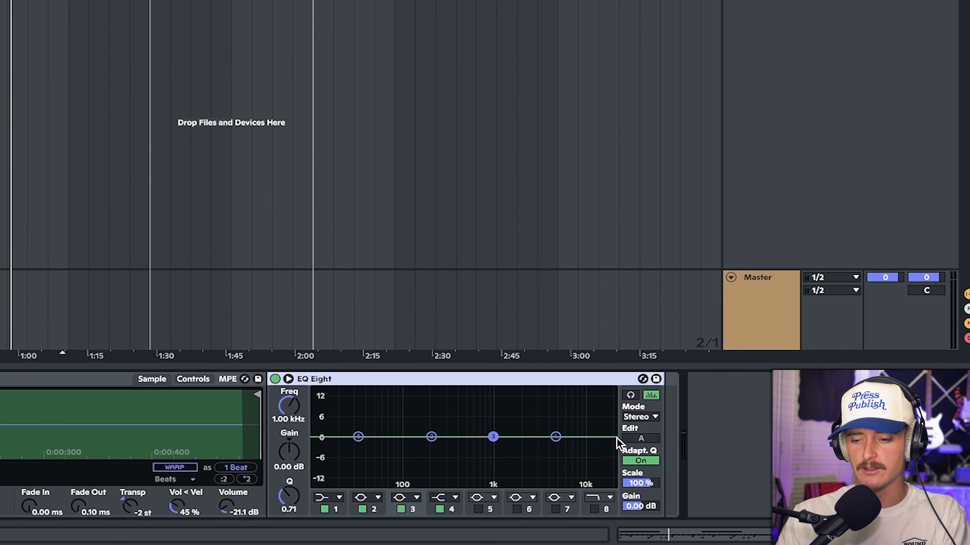
click(594, 509)
drag(606, 450, 555, 453)
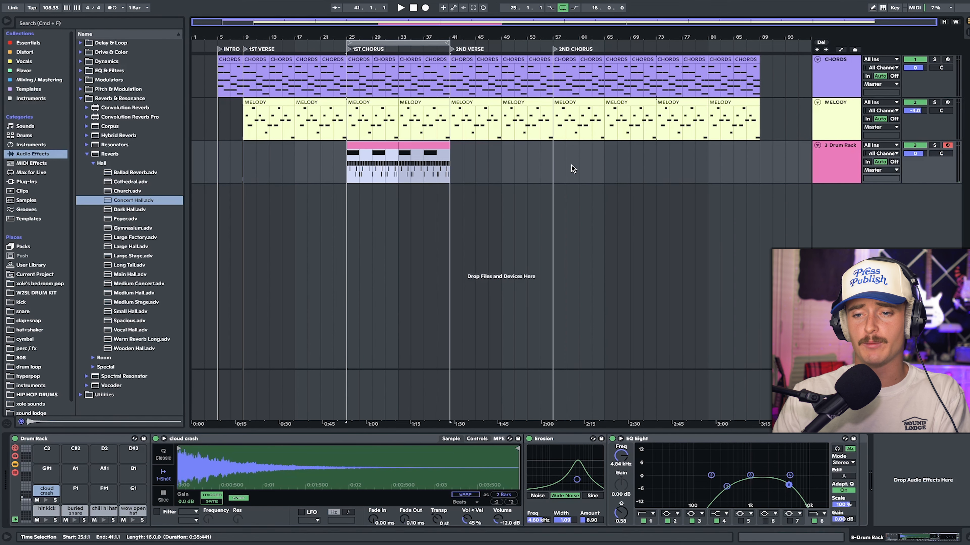
Paste the 16-bar first-chorus drums twice from the 2nd chorus marker at bar 57 through bar 89
click(551, 161)
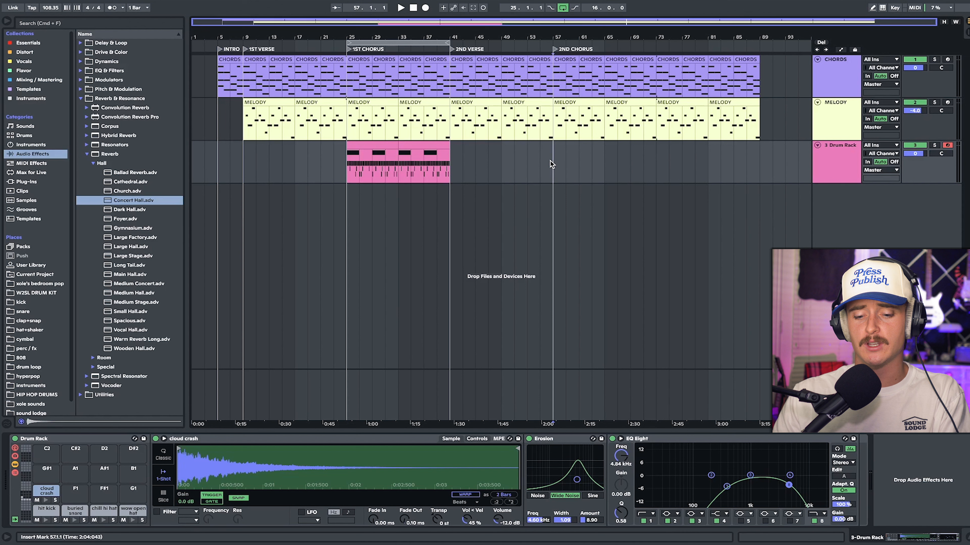
key(super+v)
key(super+v)
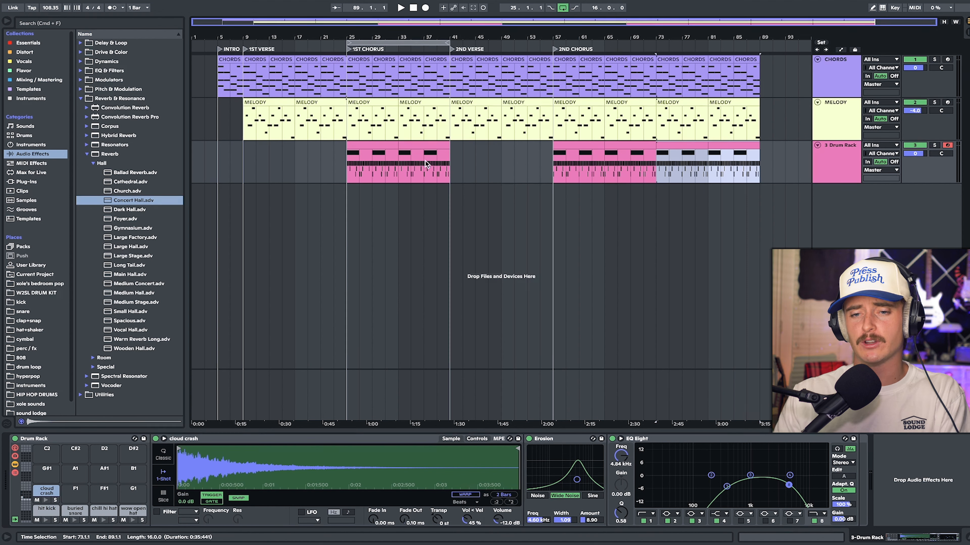
Copy the first eight-bar chorus drum clip to the start of the 1st verse at bar 9, and play from bar 5
click(365, 143)
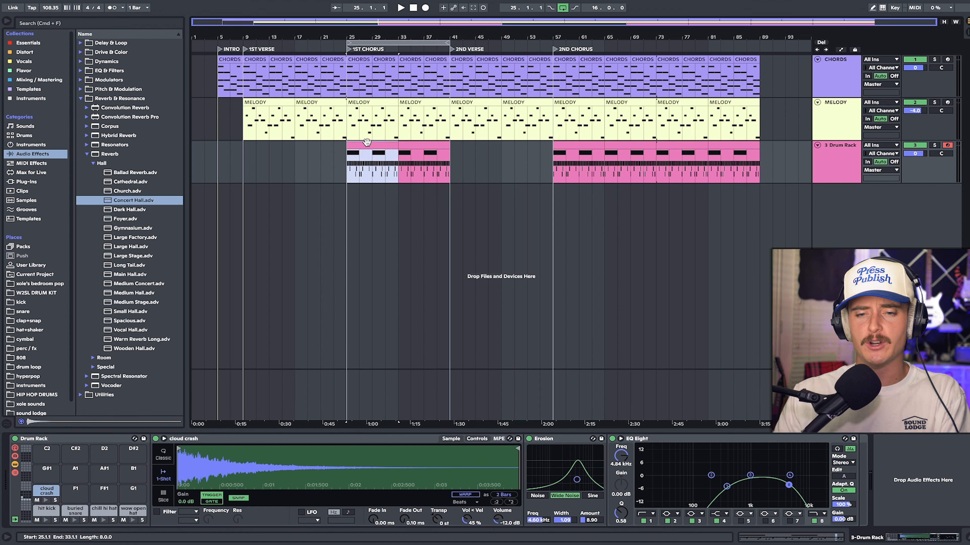
click(247, 156)
key(super+v)
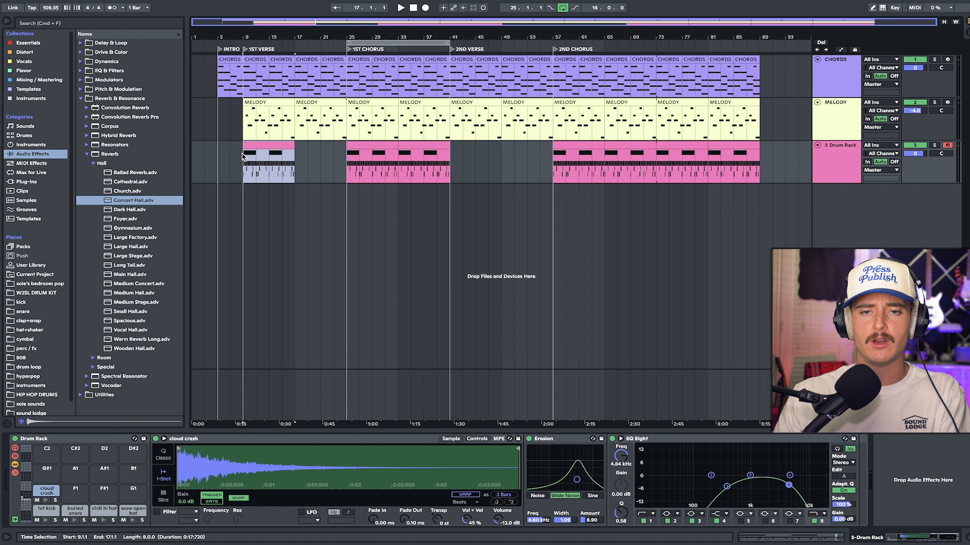
click(211, 171)
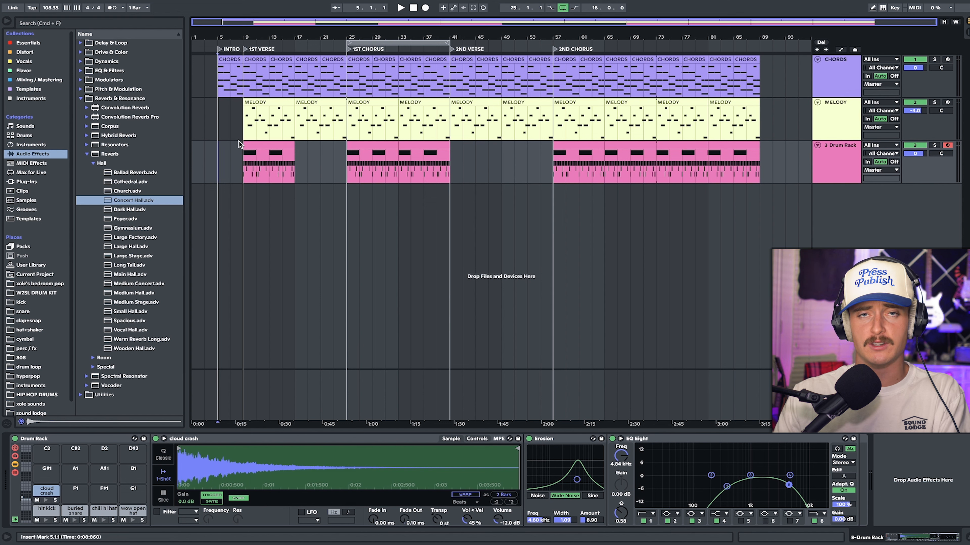
key(space)
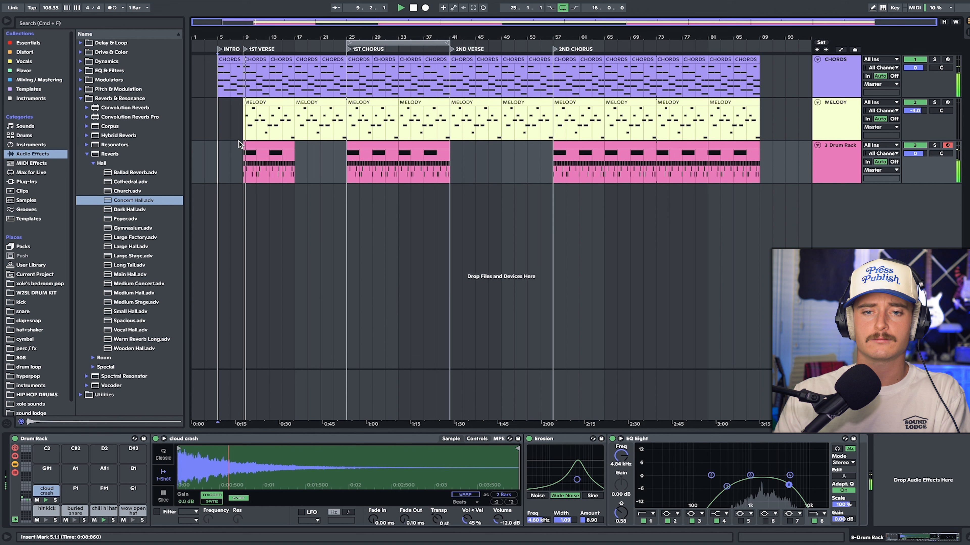
In the first chorus's opening drum clip, add a one-beat wow open hat note at 3.2 and set its velocity to 55
click(281, 147)
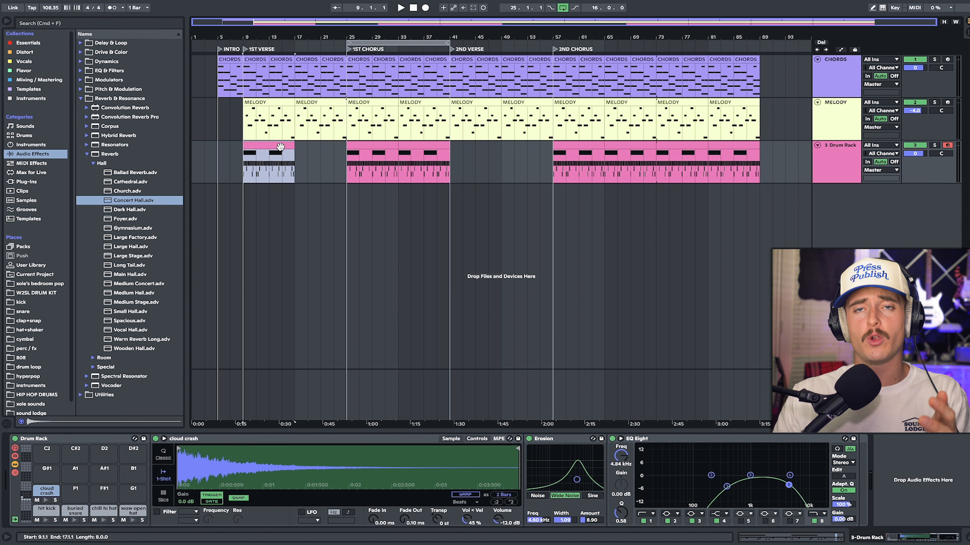
scroll(280, 146, up, 8)
scroll(280, 147, left, 4)
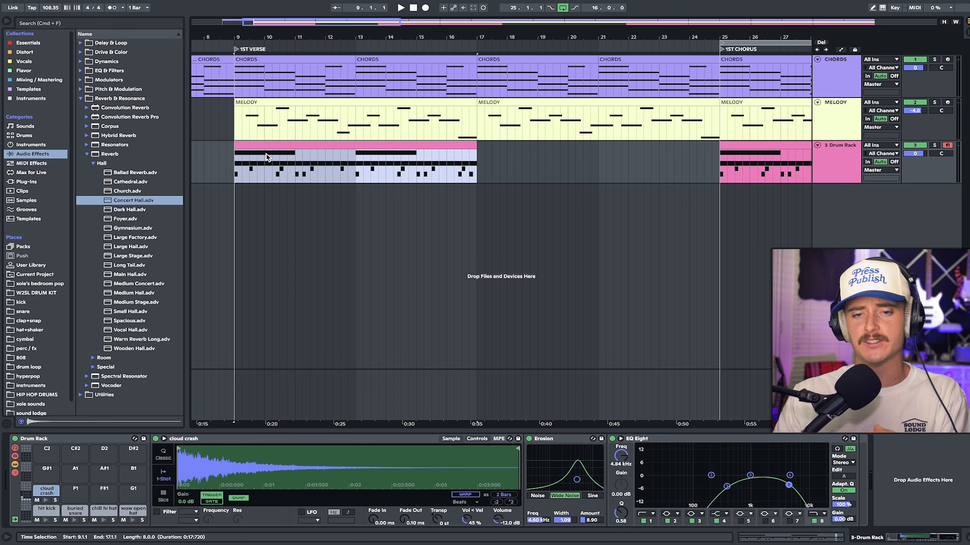
scroll(447, 159, down, 5)
scroll(548, 158, right, 3)
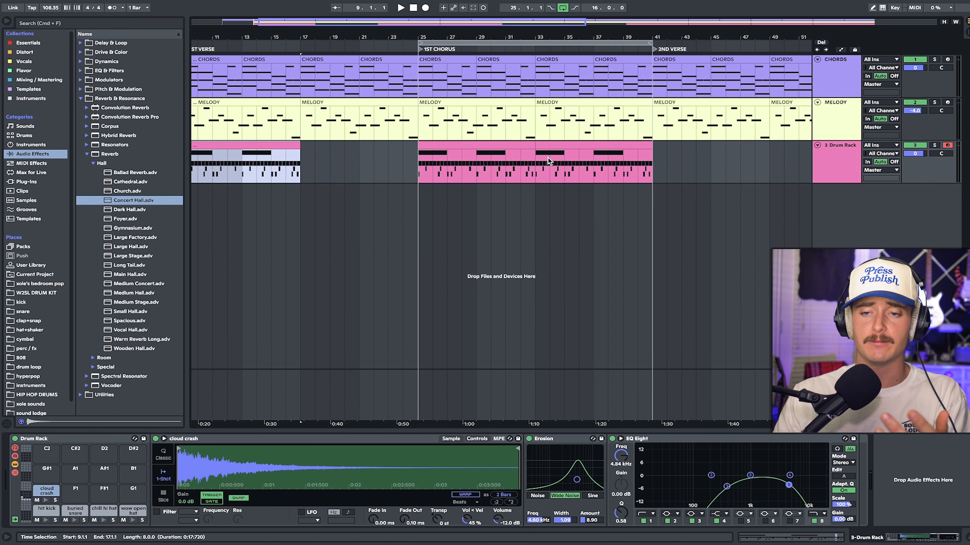
double_click(473, 148)
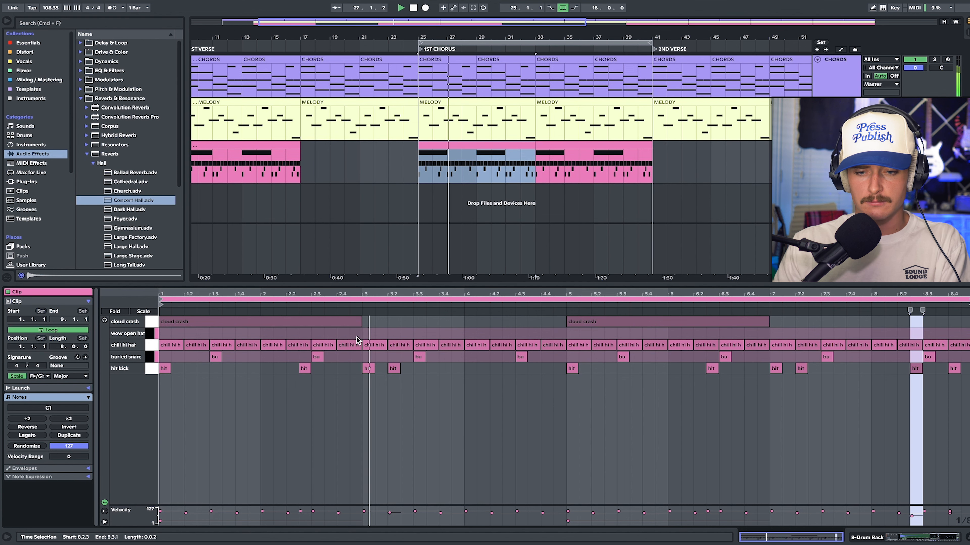
key(space)
double_click(395, 334)
click(402, 336)
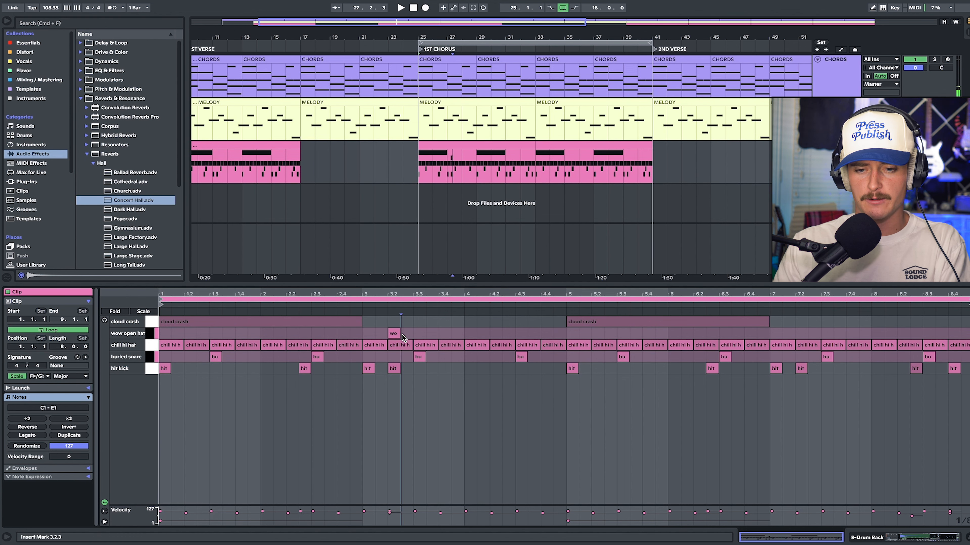
drag(399, 334, 412, 334)
key(space)
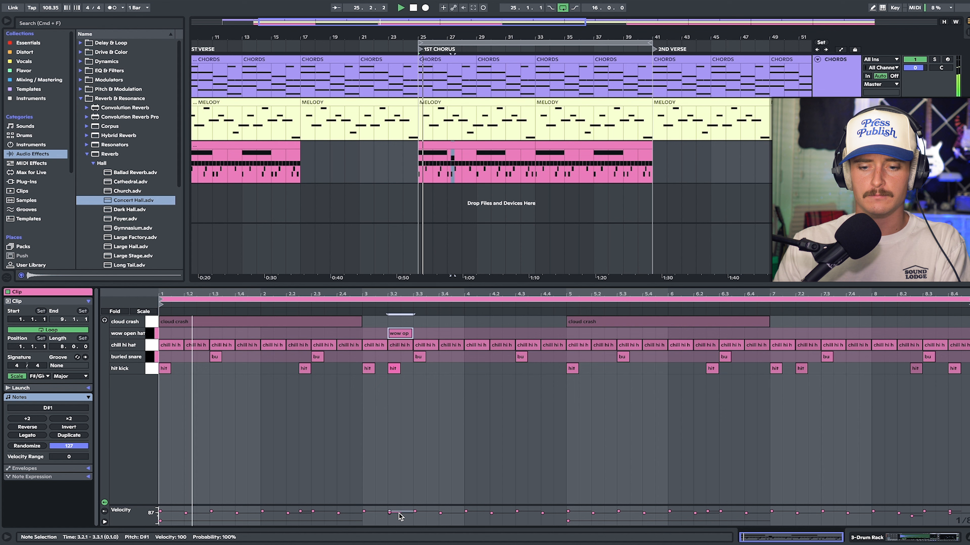
drag(400, 512, 399, 518)
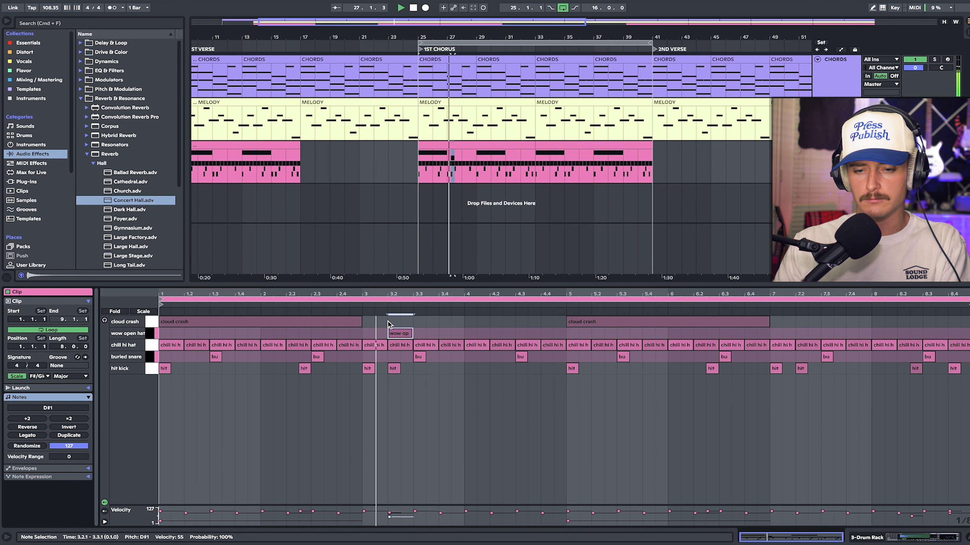
Show the wow open hat pad's sampler settings and listen to the first chorus from bar 27
key(shift+Tab)
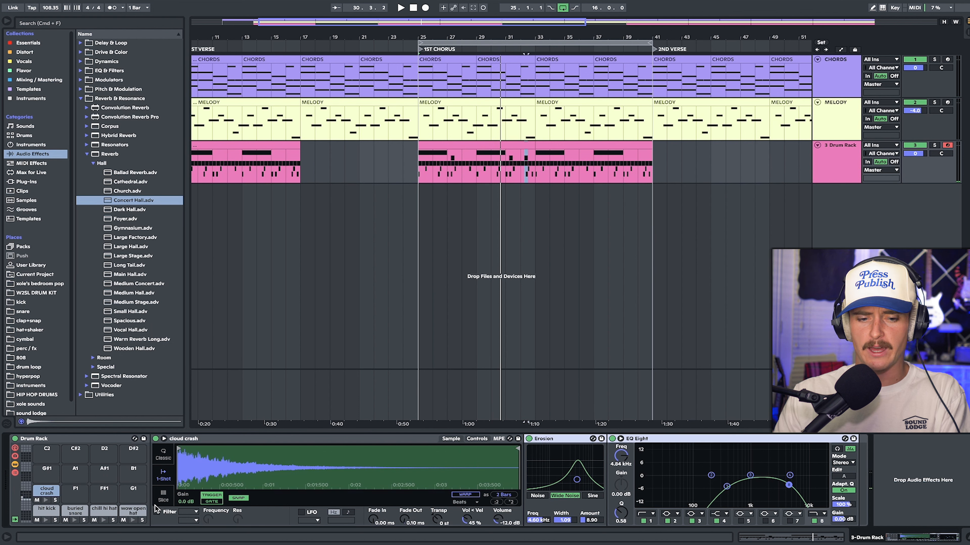
click(133, 512)
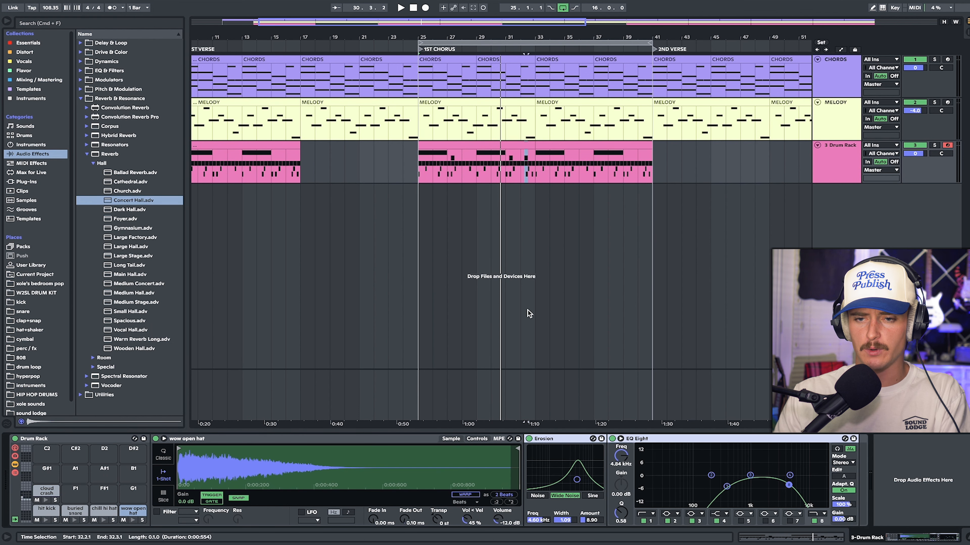
click(447, 163)
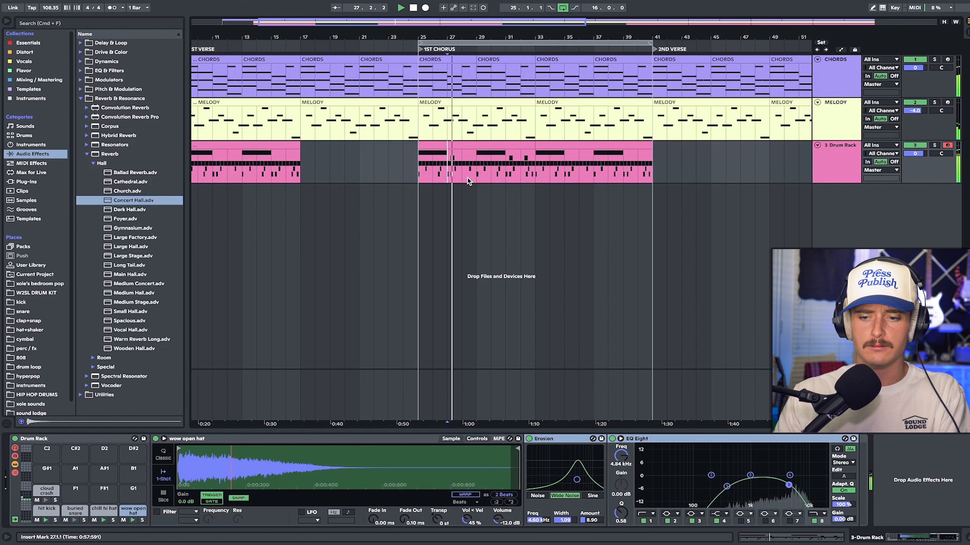
Open the 1st verse drum clip at bar 9 and delete all its cloud crash and wow open hat notes
scroll(267, 153, left, 5)
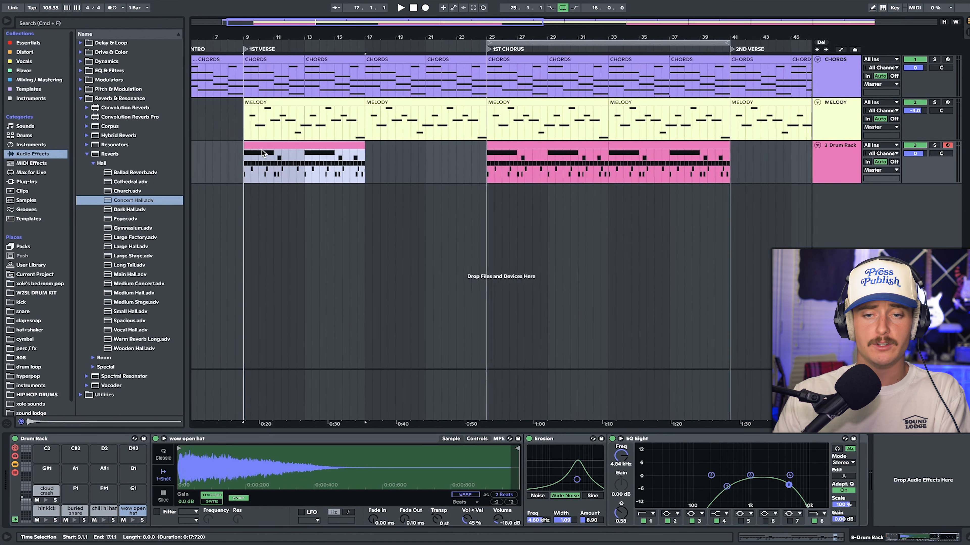
click(287, 150)
scroll(285, 150, up, 3)
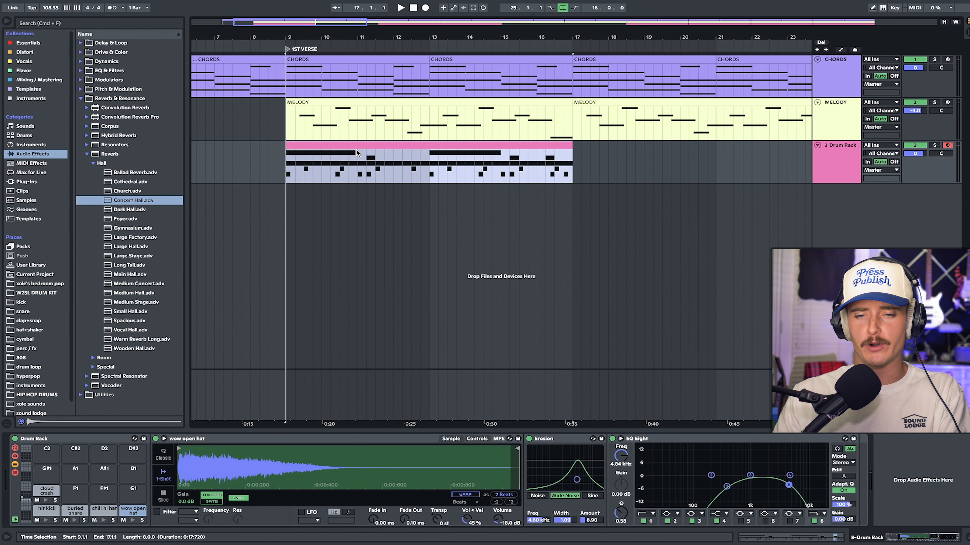
double_click(376, 151)
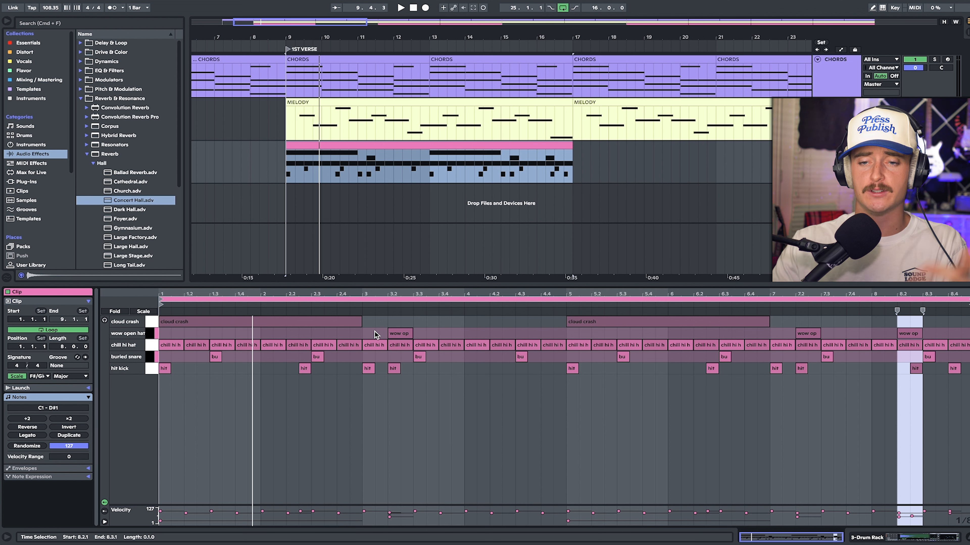
click(356, 147)
click(152, 321)
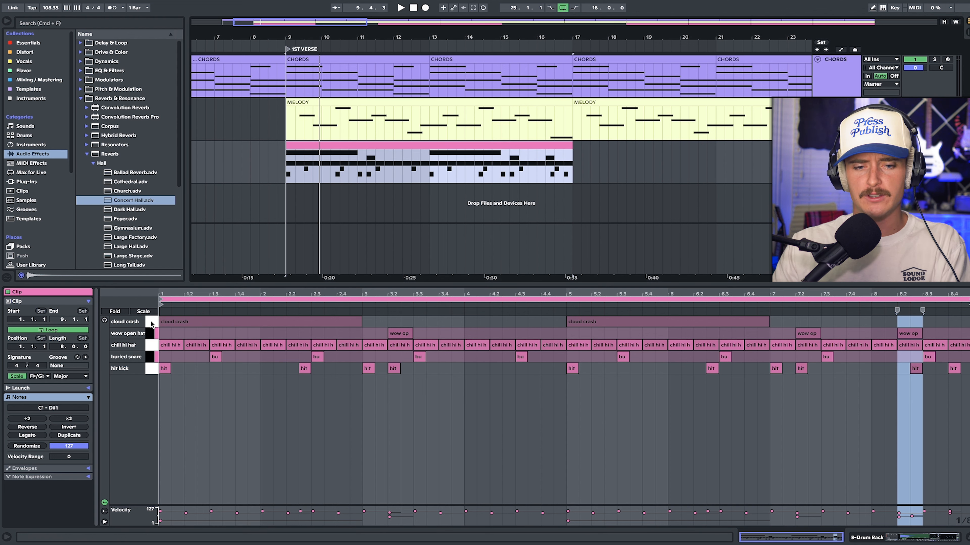
key(Delete)
click(151, 334)
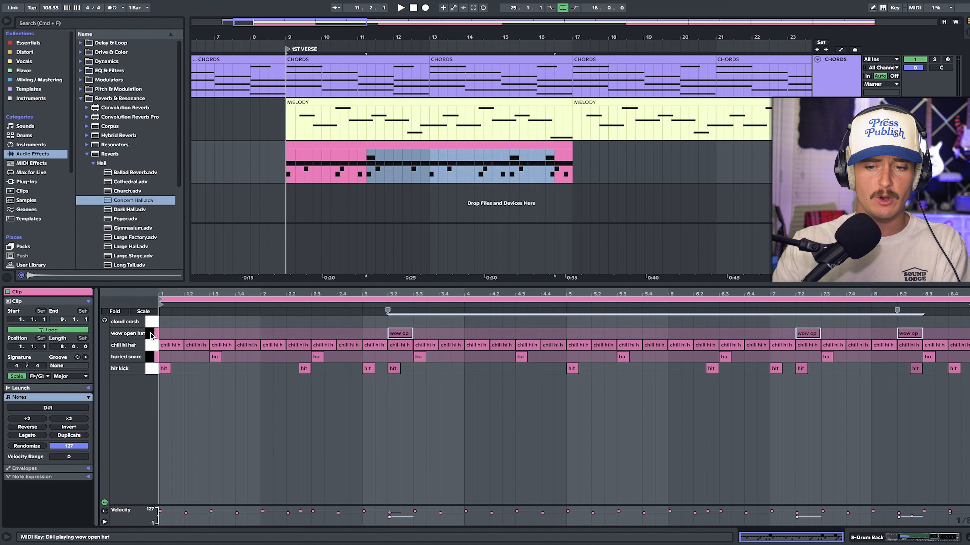
key(Delete)
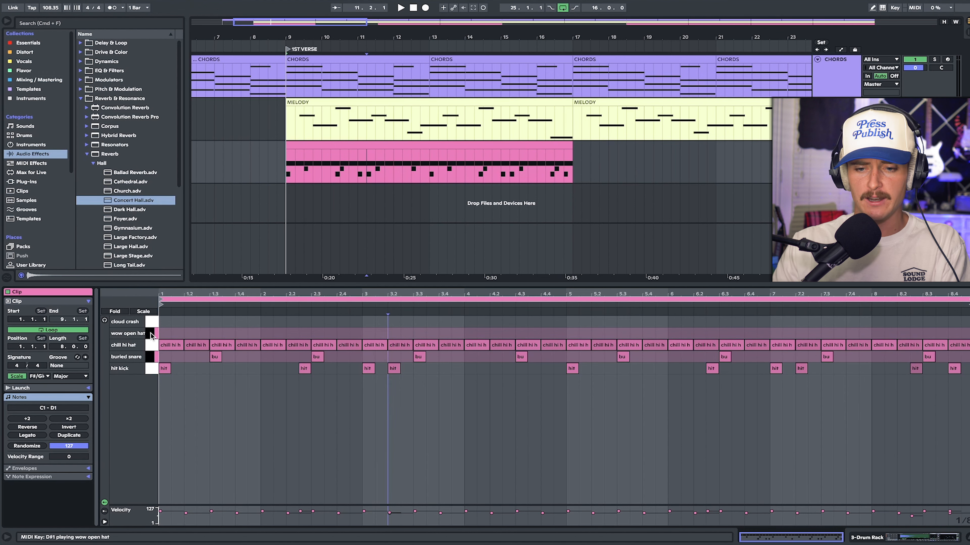
Thin the verse clip's hit kick to the starts of bars 1, 3, 5 and 7, and delete all chill hi hat notes
double_click(304, 369)
double_click(393, 369)
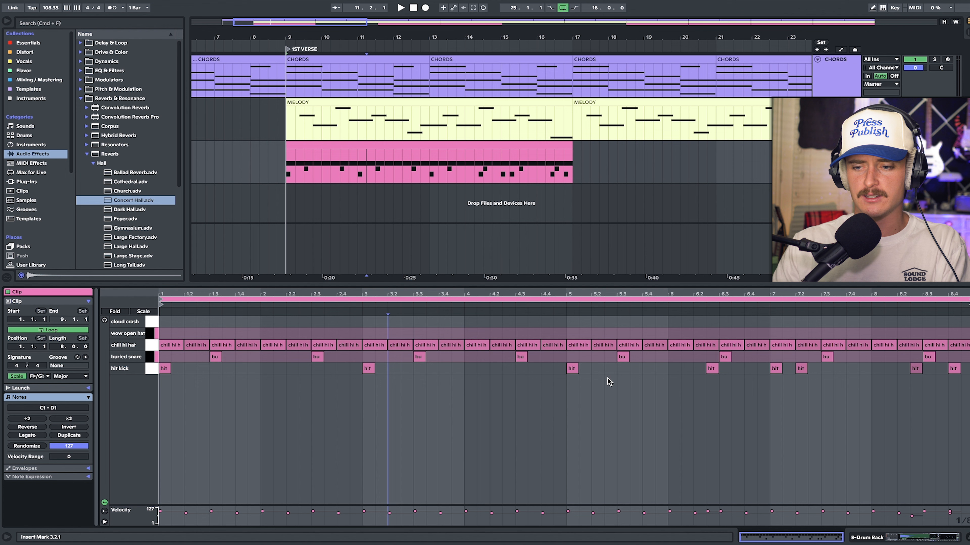
click(156, 345)
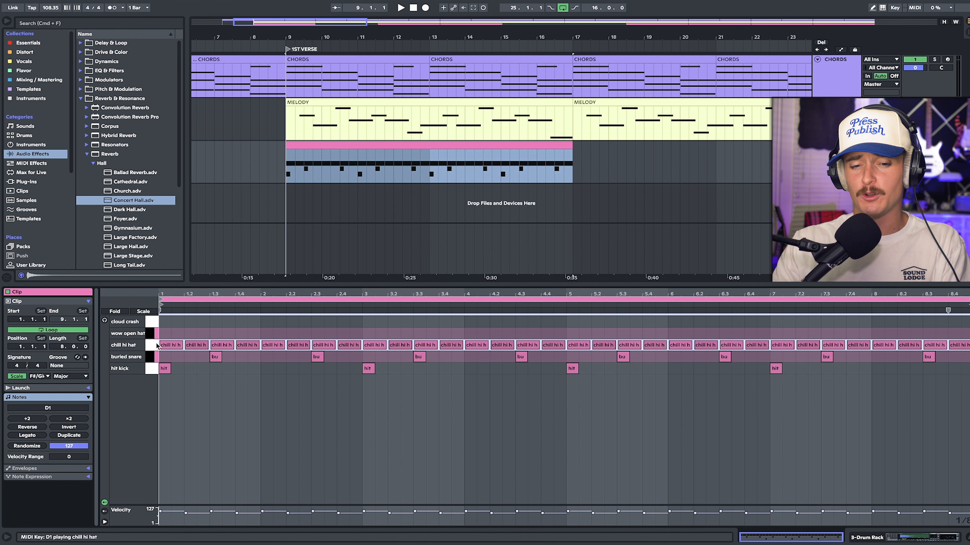
key(Delete)
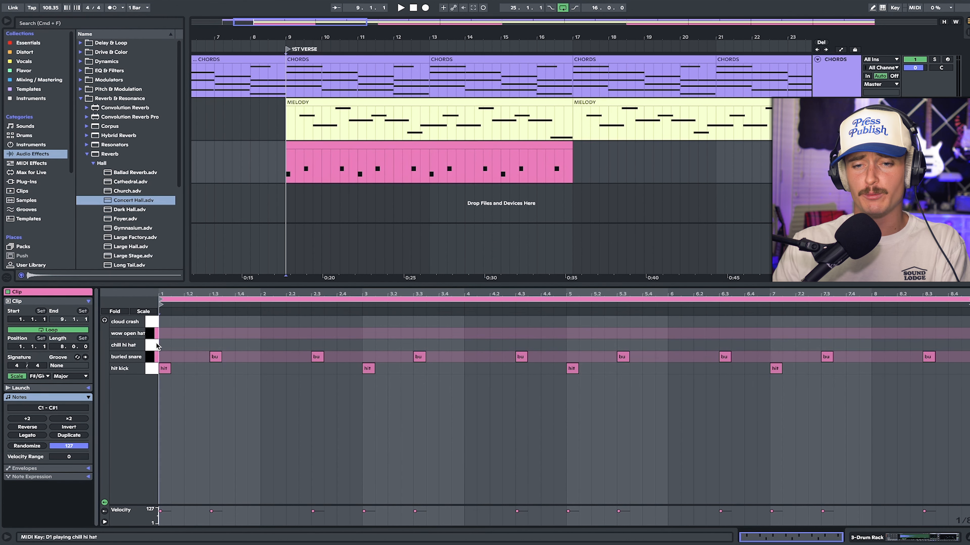
Move the stripped-down verse drum clip from bar 9 to bar 17, and listen to the 1st verse
click(241, 159)
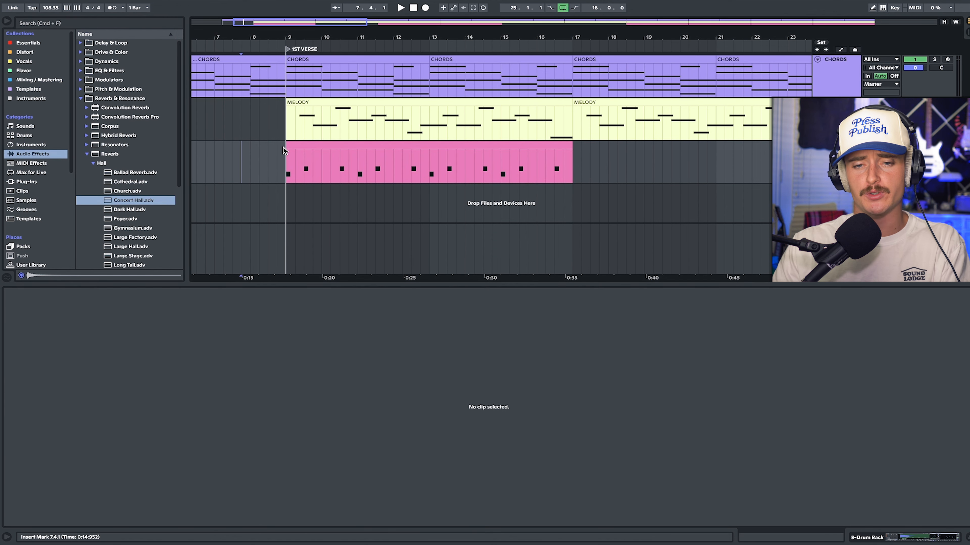
key(space)
scroll(310, 147, down, 3)
click(328, 148)
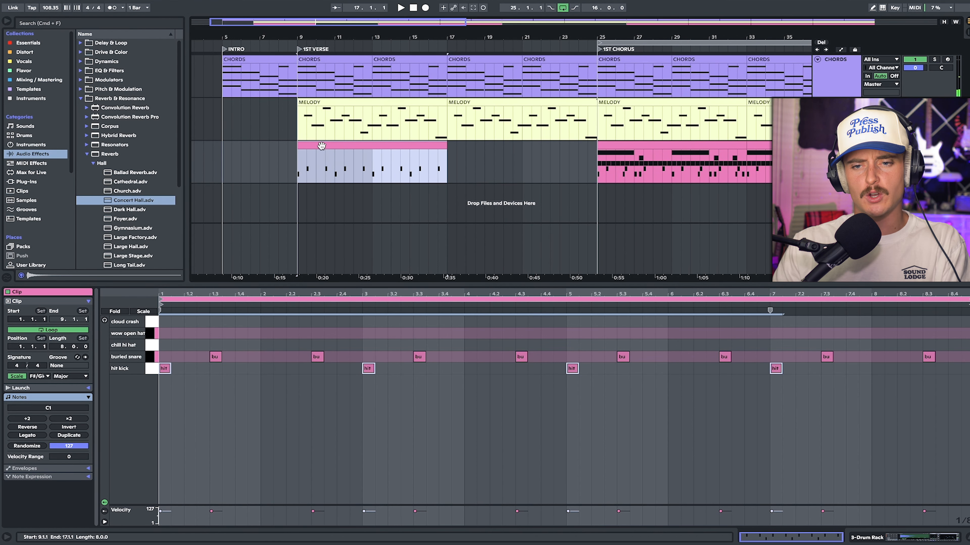
drag(321, 145, 472, 154)
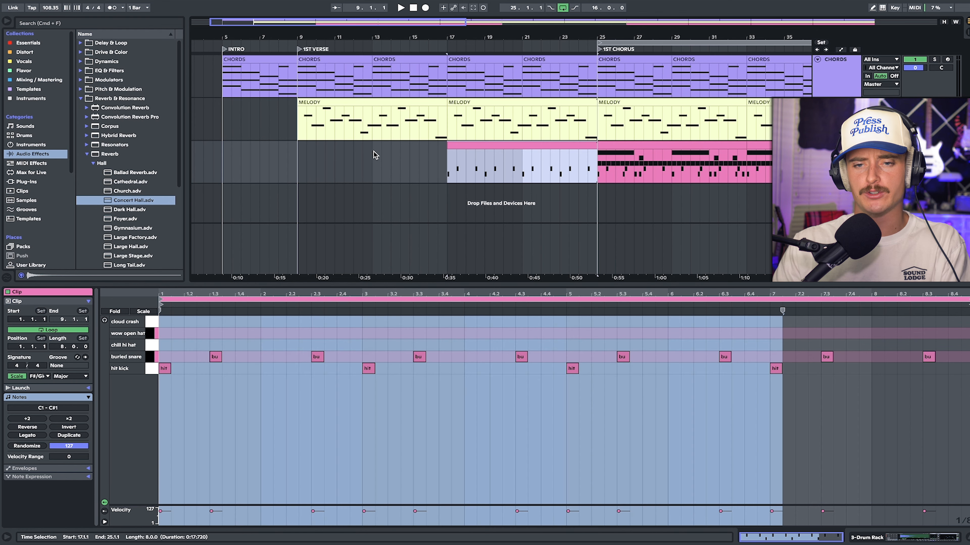
click(351, 152)
key(space)
Add an EQ Eight to the end of the Drum Rack track and set its band 8 high cut to 1.07 kHz
click(466, 158)
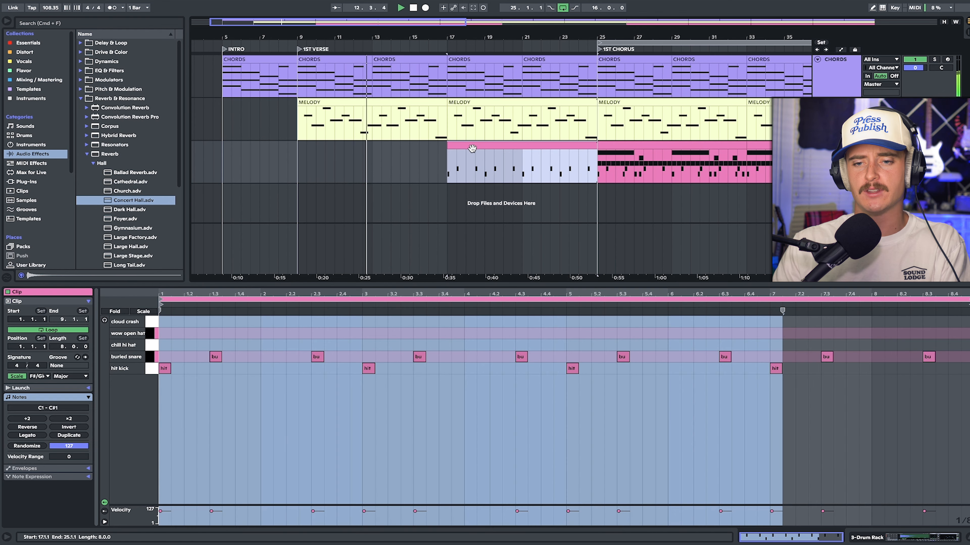
key(shift+Tab)
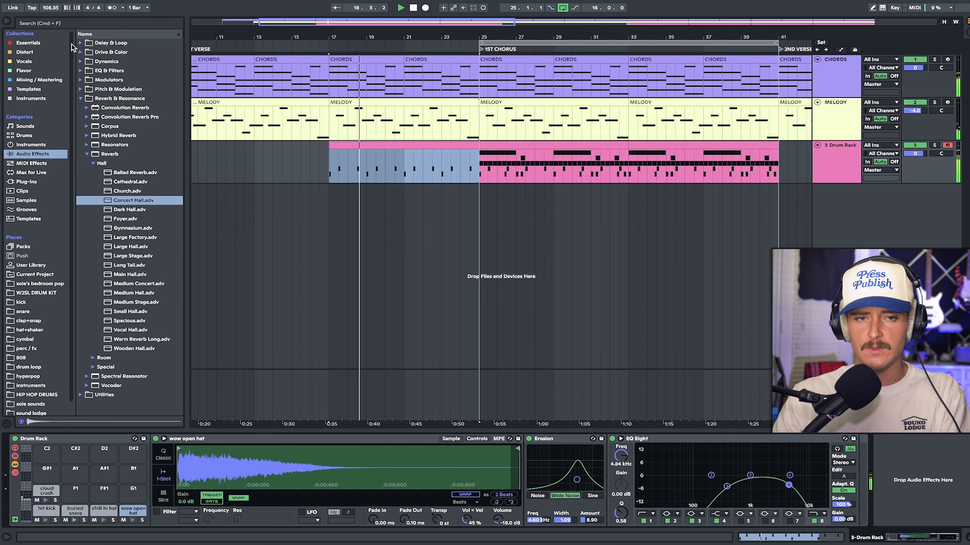
click(29, 42)
double_click(128, 53)
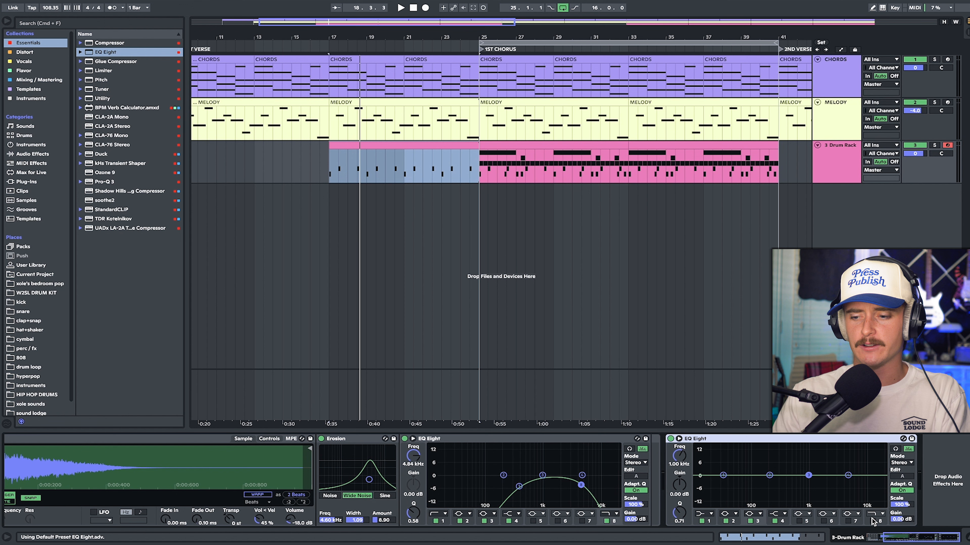
click(873, 522)
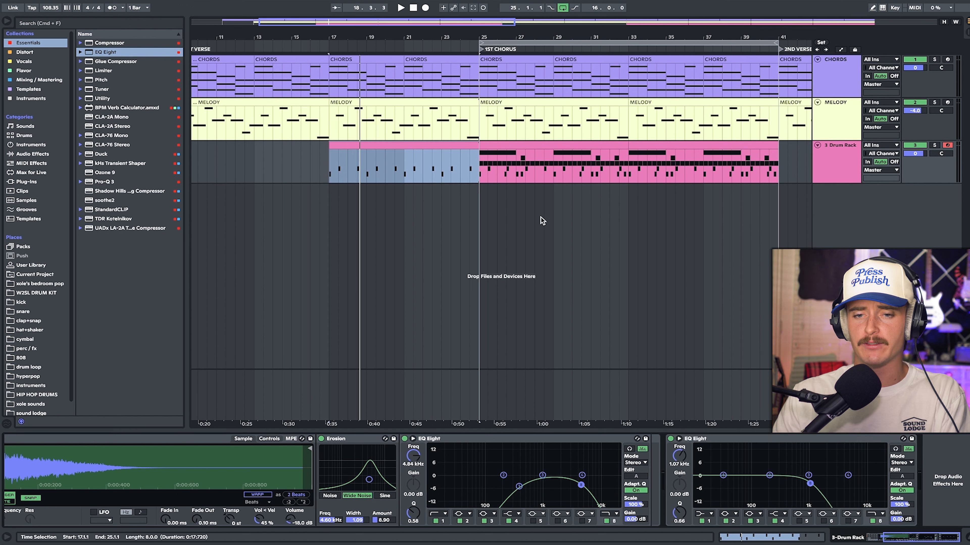
Listen to the filtered drums from the verse clip at bar 17 and at the first chorus
key(space)
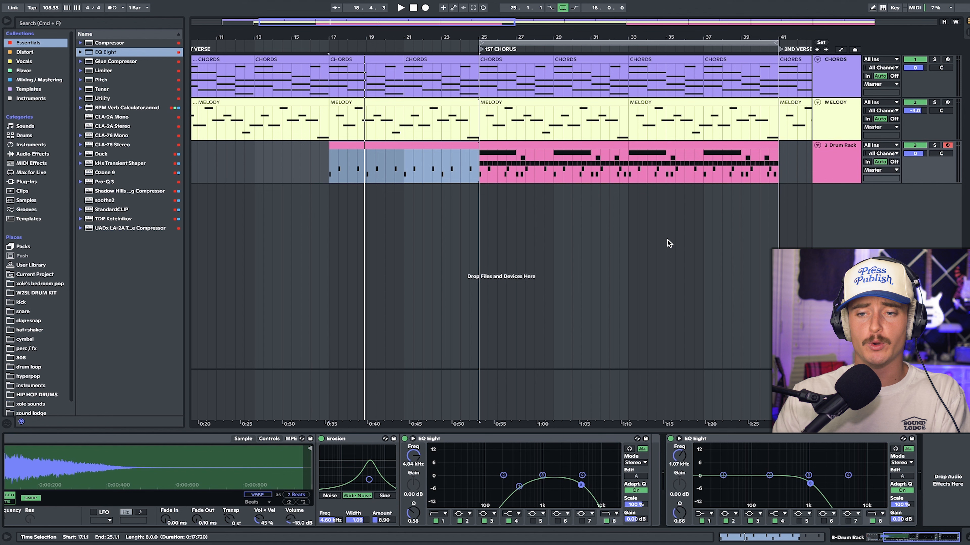
click(521, 146)
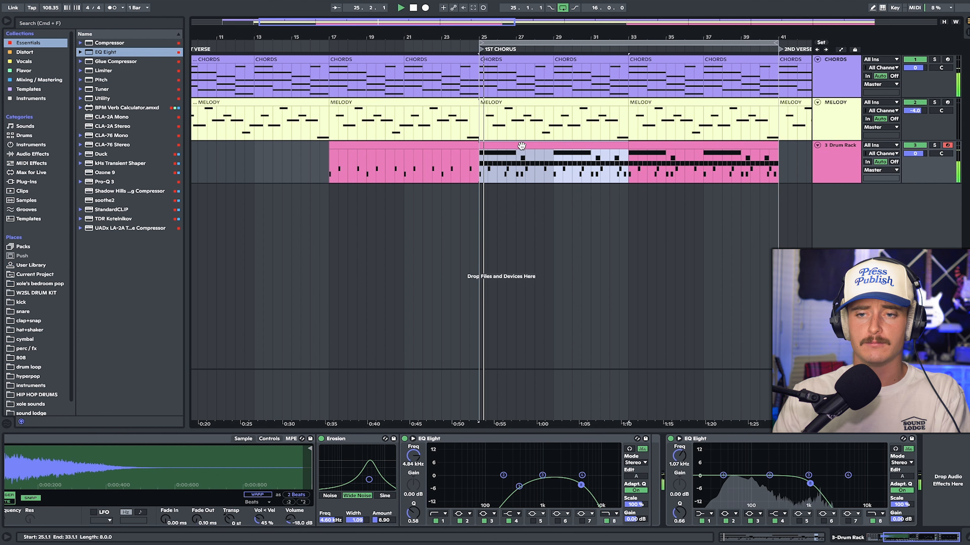
click(438, 147)
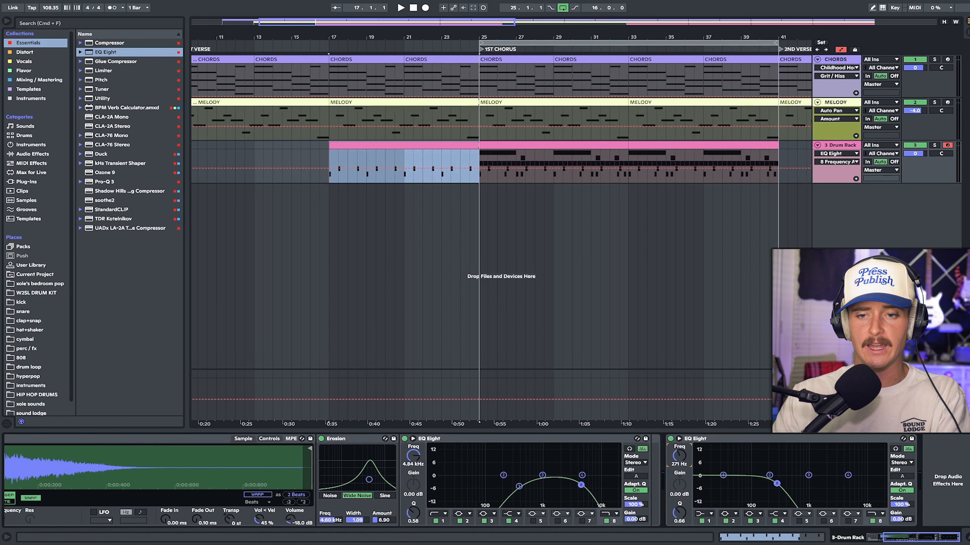
Automate the new drum EQ's band 8 frequency to rise from 1.07 kHz at bar 21 to 22.0 kHz at bar 25
drag(683, 457, 683, 488)
key(super+z)
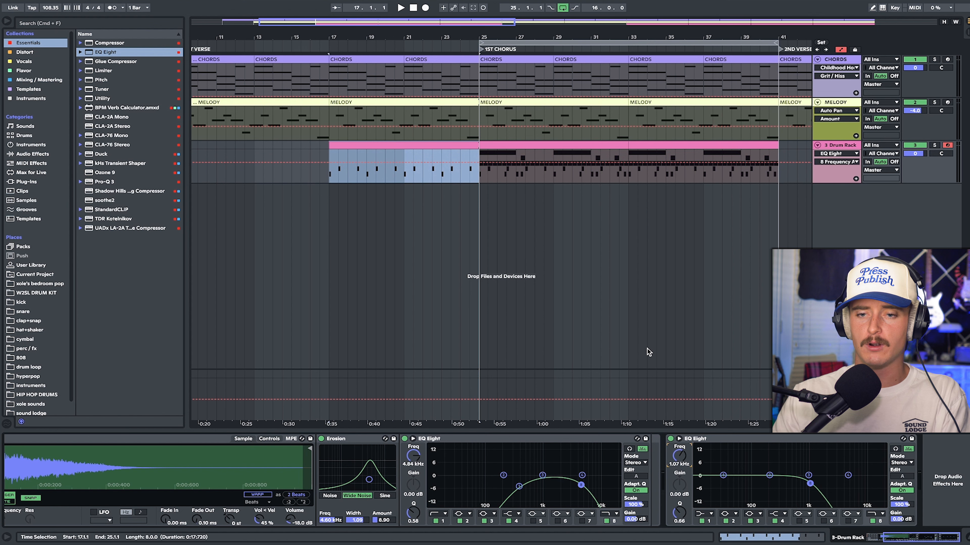
click(404, 161)
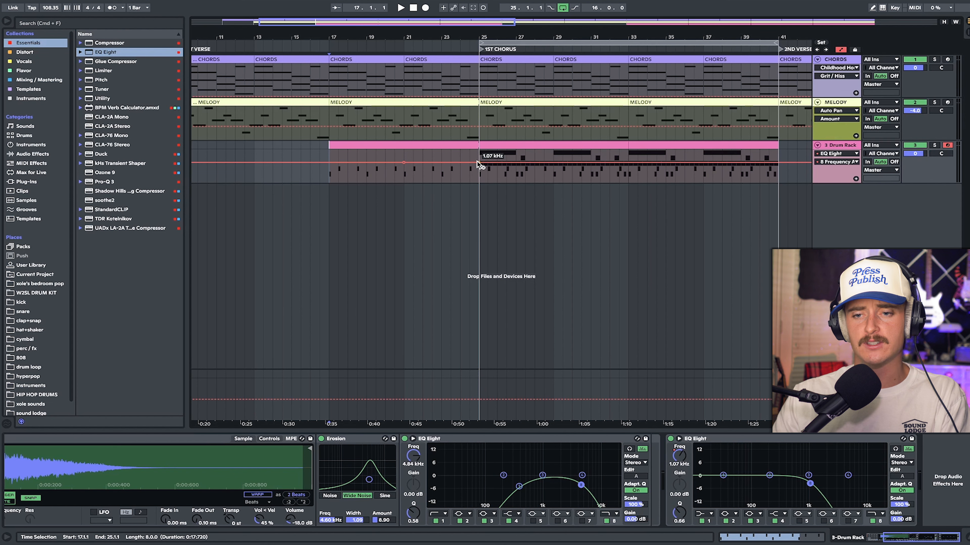
drag(477, 162, 479, 150)
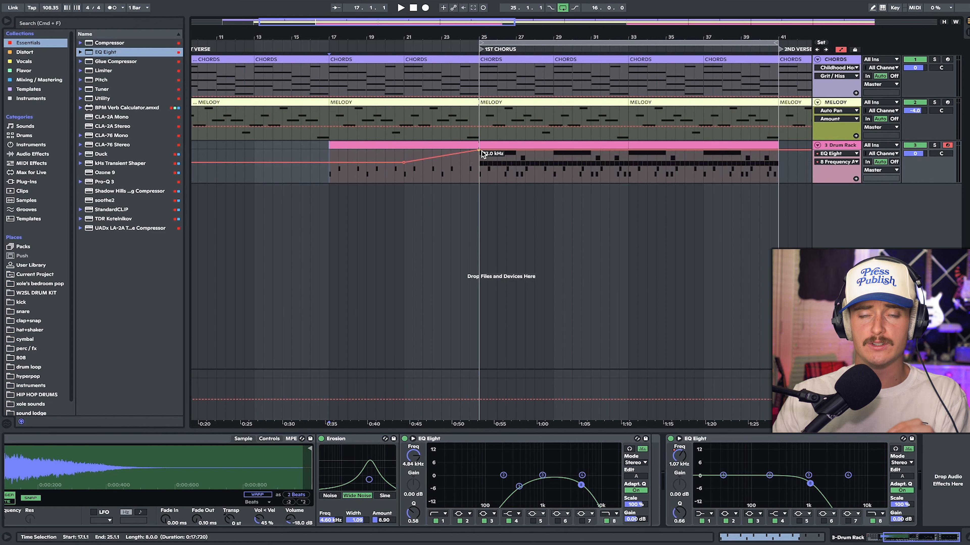
scroll(475, 159, up, 3)
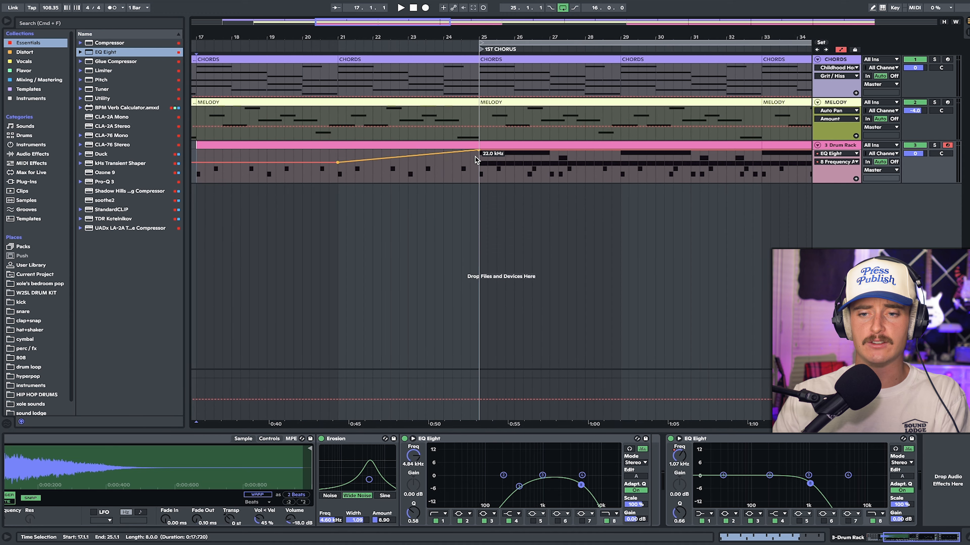
Play the drum filter sweep from bar 20.2 into the first chorus
click(315, 172)
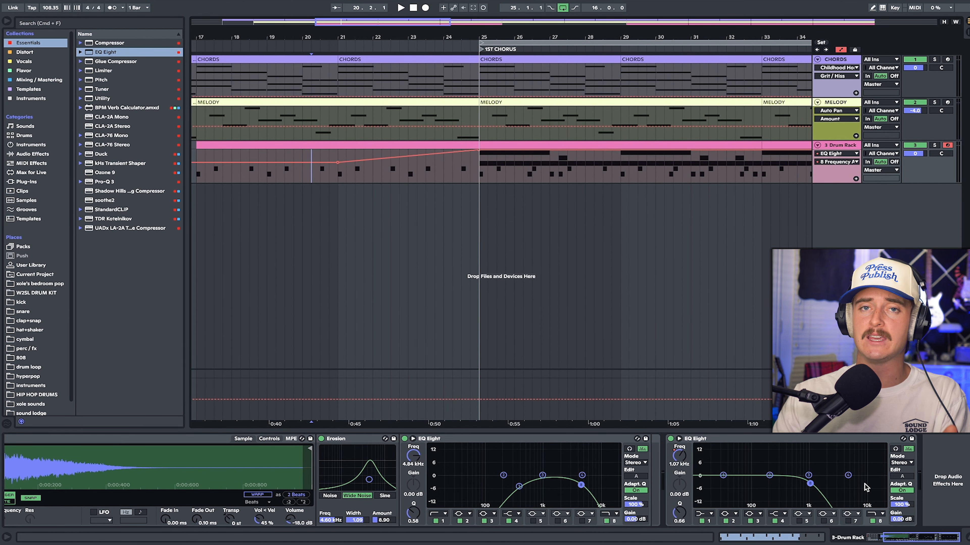
key(space)
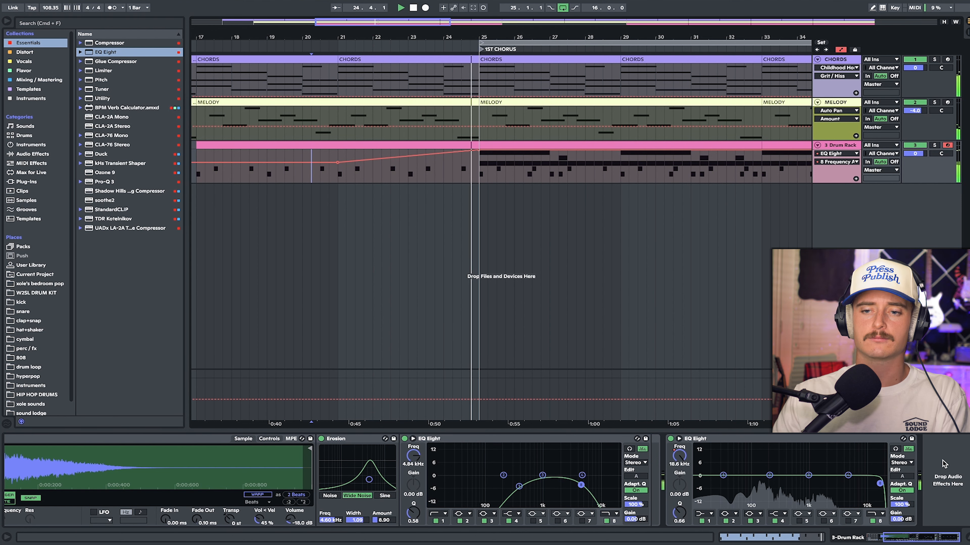
scroll(523, 222, down, 5)
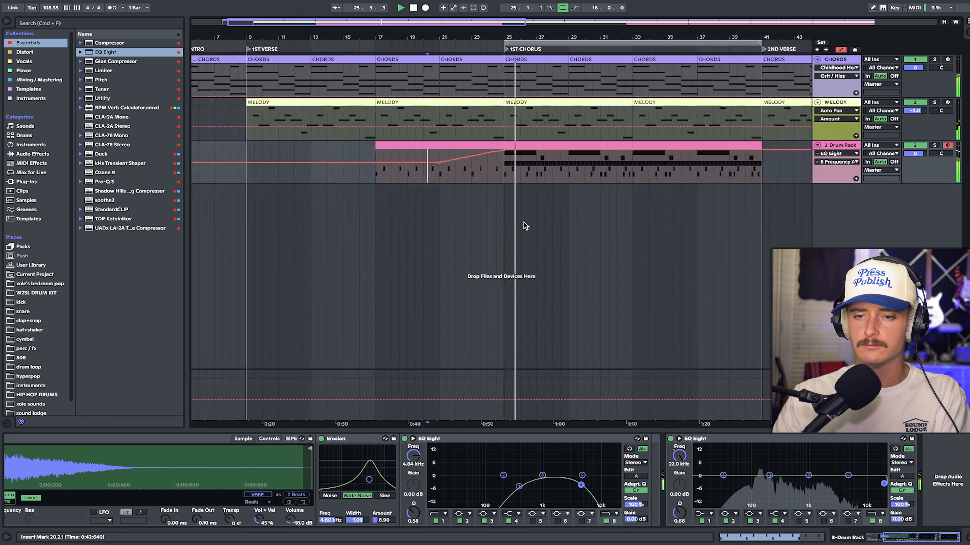
key(space)
Copy the filtered verse drum clip with its automation from bar 17 to bar 49, before the 2nd chorus
click(313, 145)
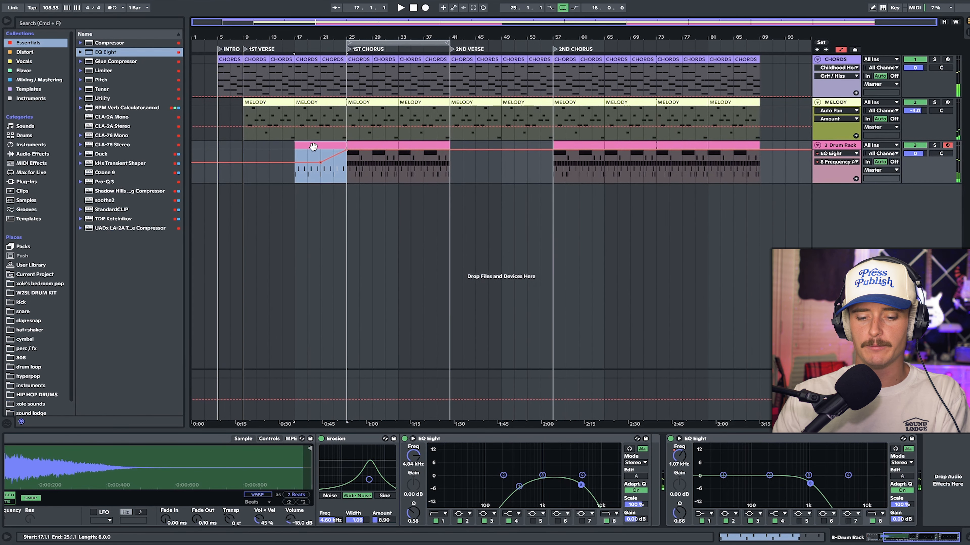
click(504, 170)
key(super+v)
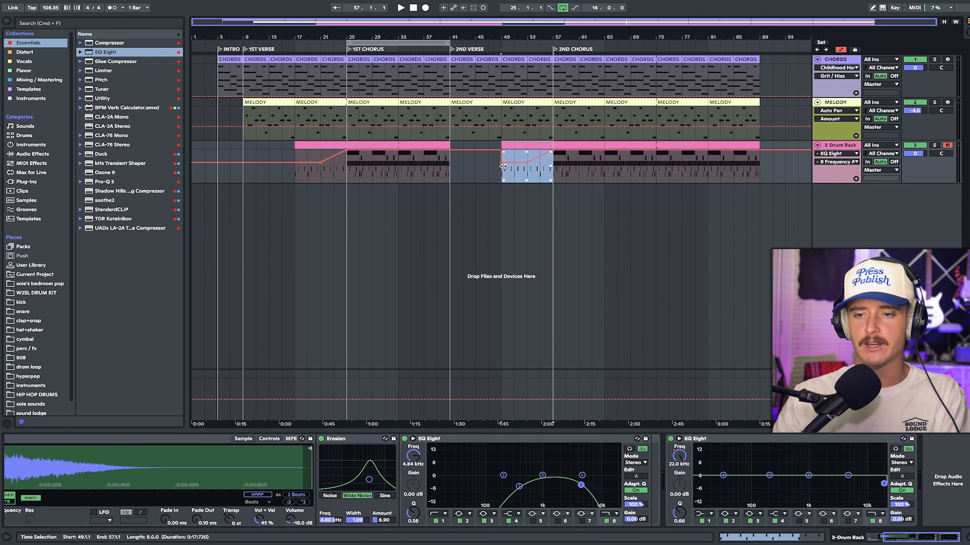
Reshape the drum filter automation to slope down from bar 48 to 1.07 kHz at bar 49, and play from bar 48.3
scroll(498, 167, up, 3)
click(477, 152)
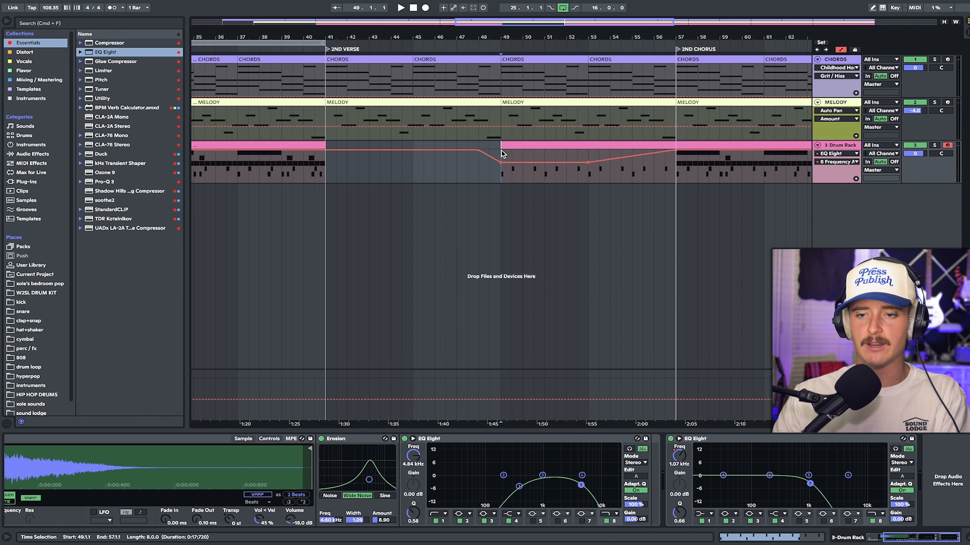
click(490, 177)
key(space)
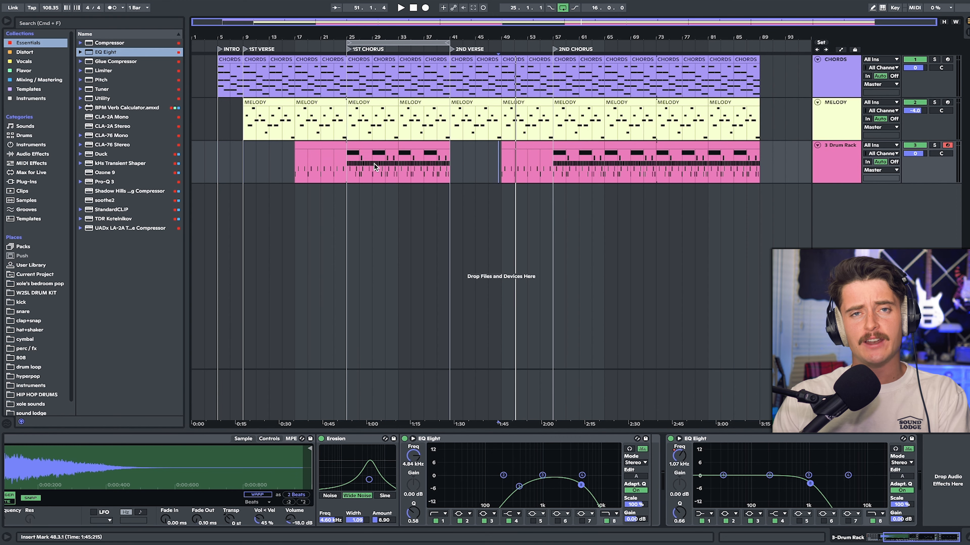
Select the whole arrangement from bar 5 to 89, return to bar 25, and insert a new MIDI track below the Drum Rack
drag(219, 81, 761, 164)
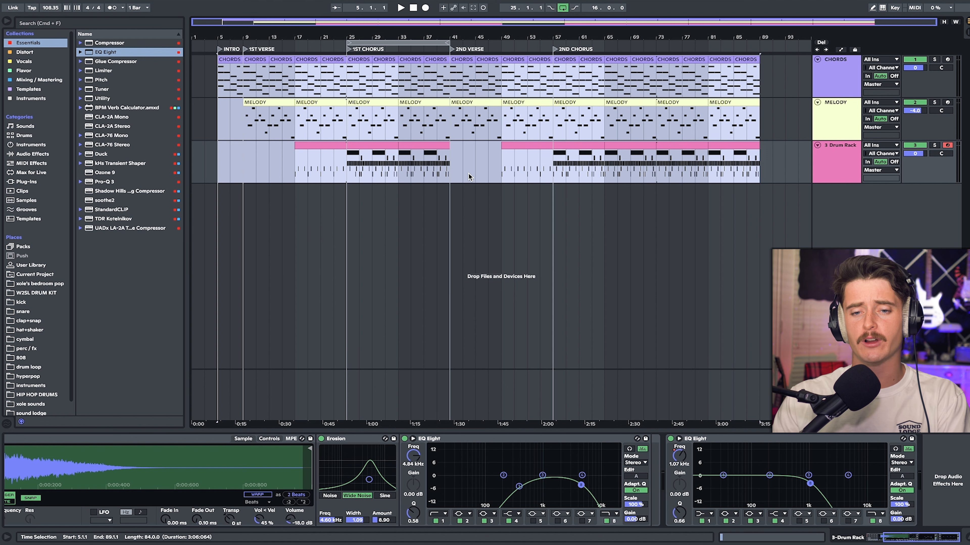
click(348, 164)
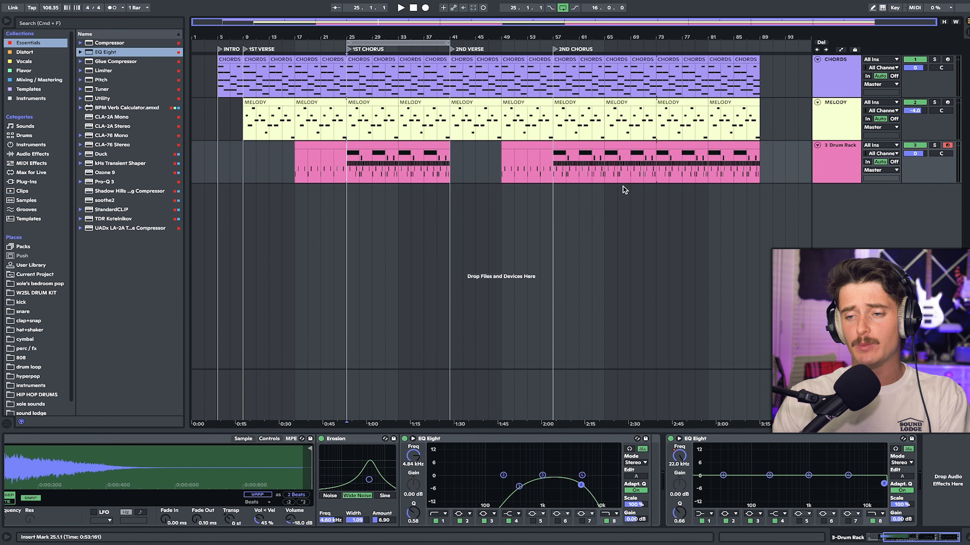
right_click(859, 190)
click(871, 202)
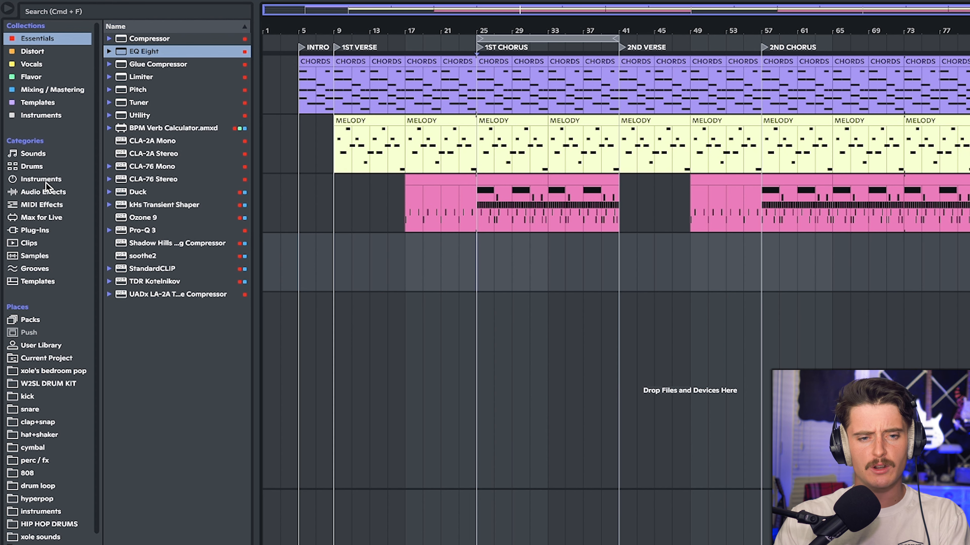
Browse the instrument rack's Bass presets and preview several, from 808 Pure through Basic Analog Bass
click(46, 180)
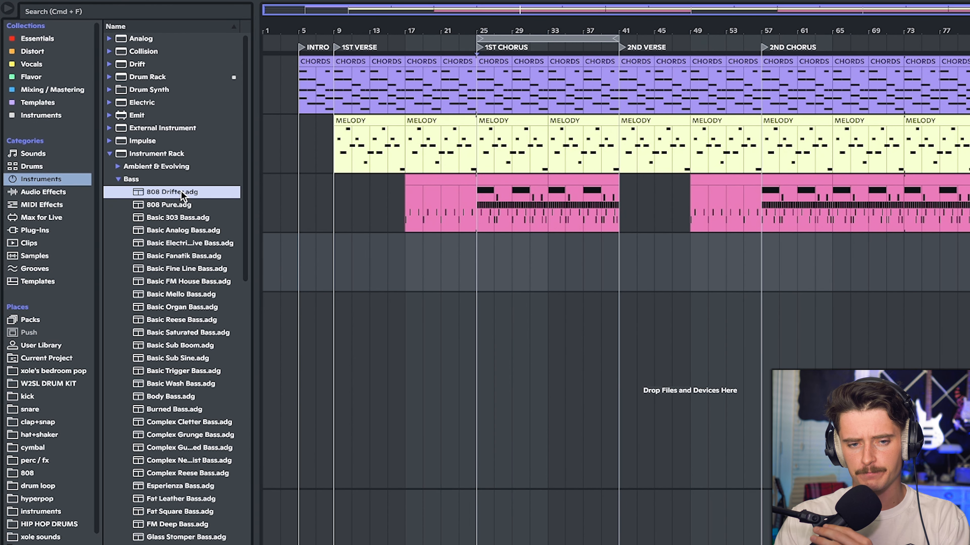
click(186, 206)
click(194, 217)
click(193, 231)
click(196, 255)
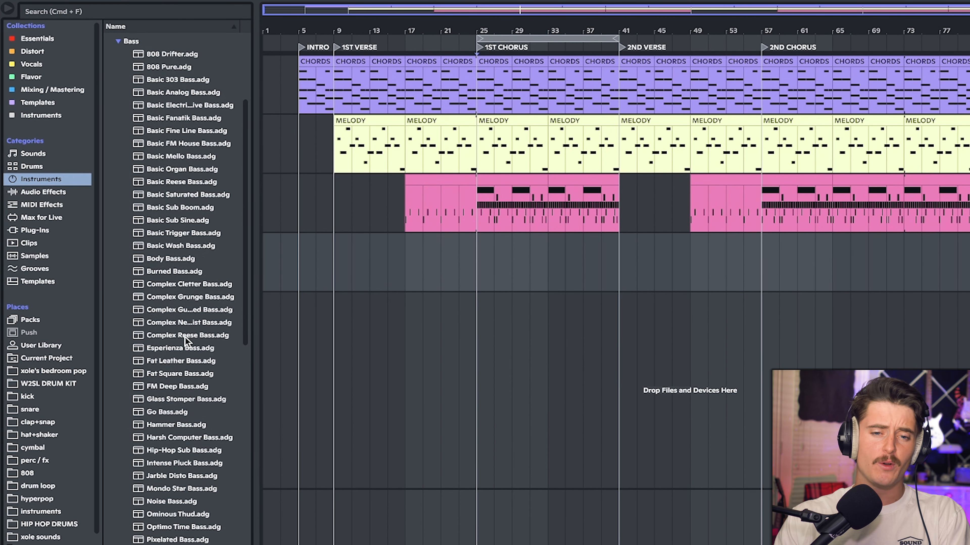
scroll(185, 283, up, 4)
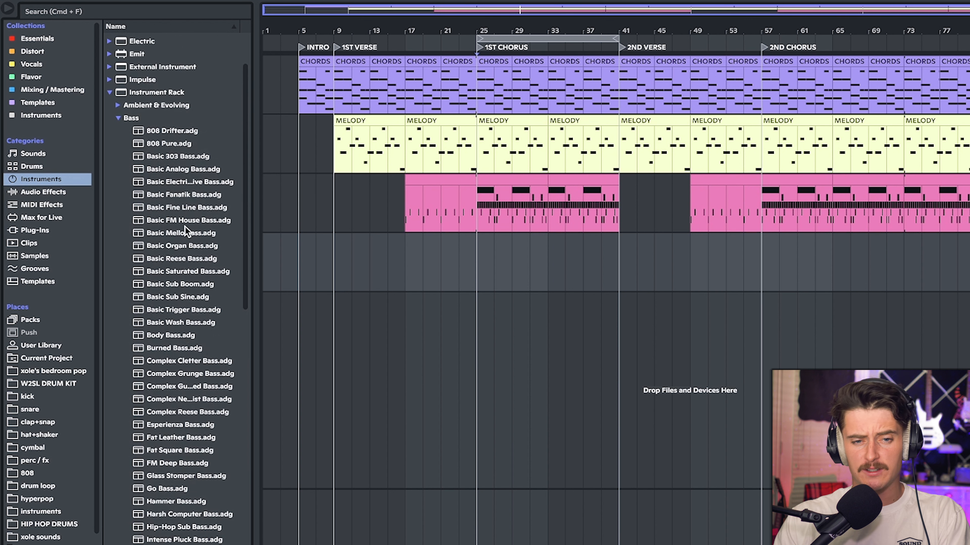
click(184, 169)
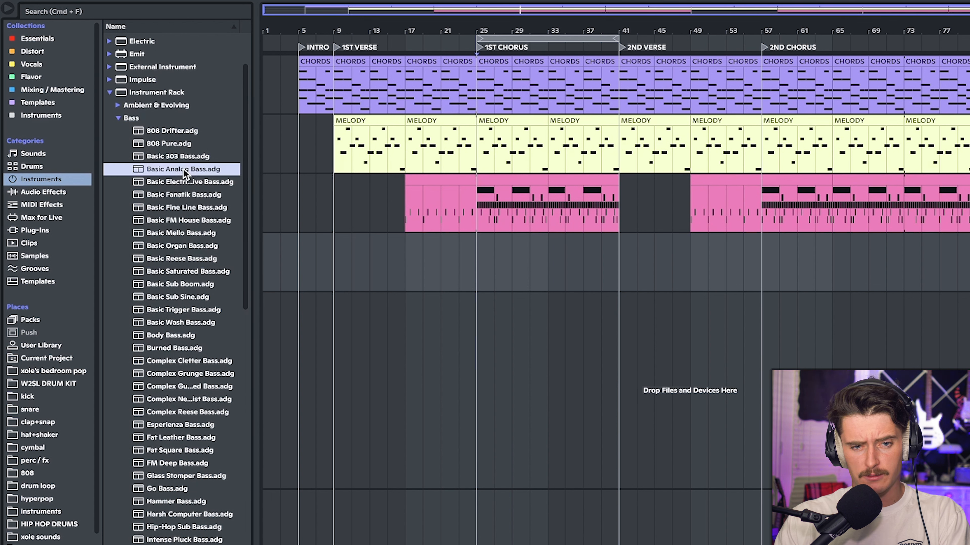
Preview synth keys presets from the instrument racks and load Faded Keys onto the new MIDI track
click(118, 119)
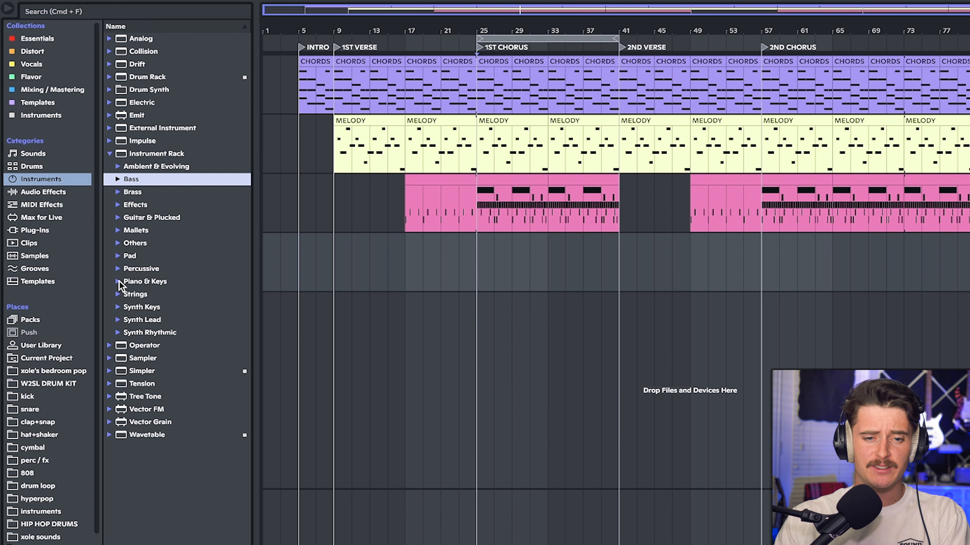
click(118, 320)
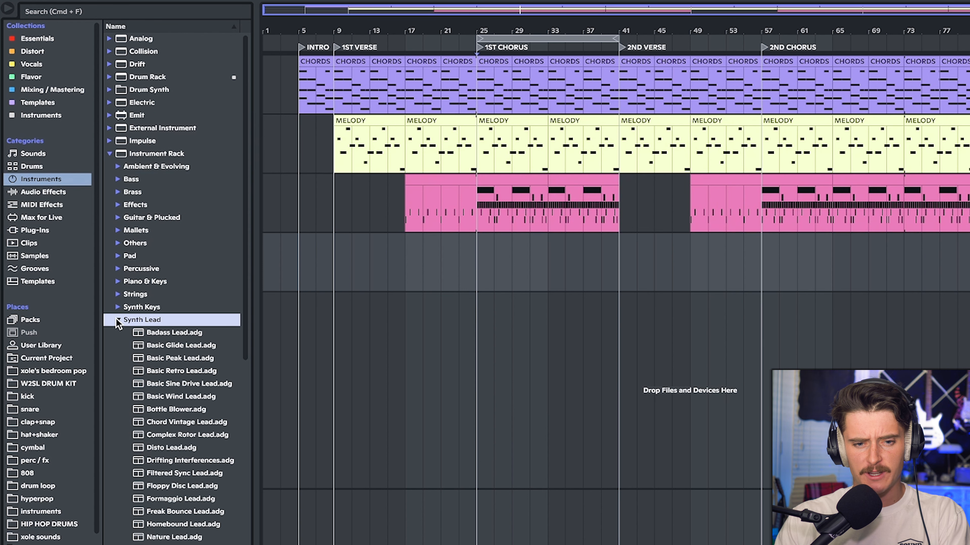
scroll(172, 248, down, 5)
click(177, 157)
key(Down)
key(Down)
key(Down)
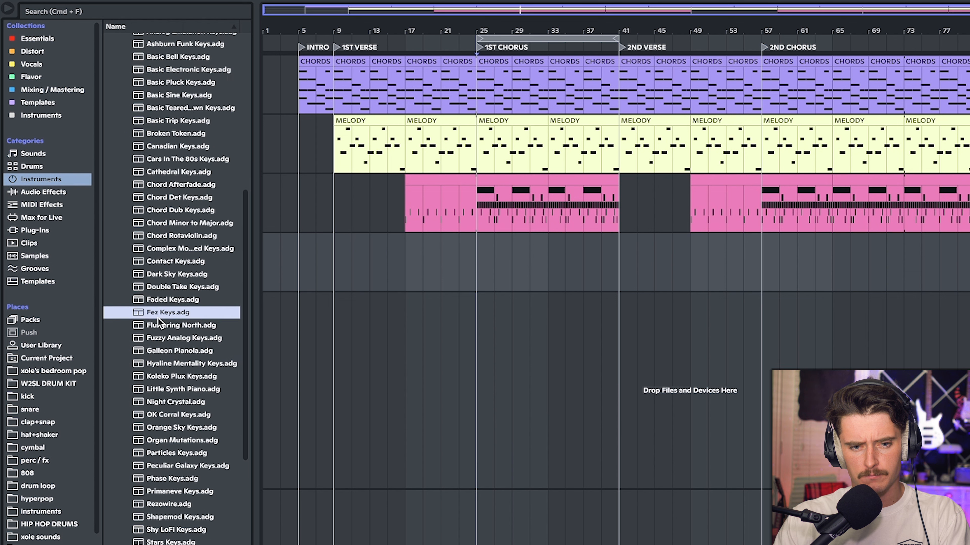
key(Up)
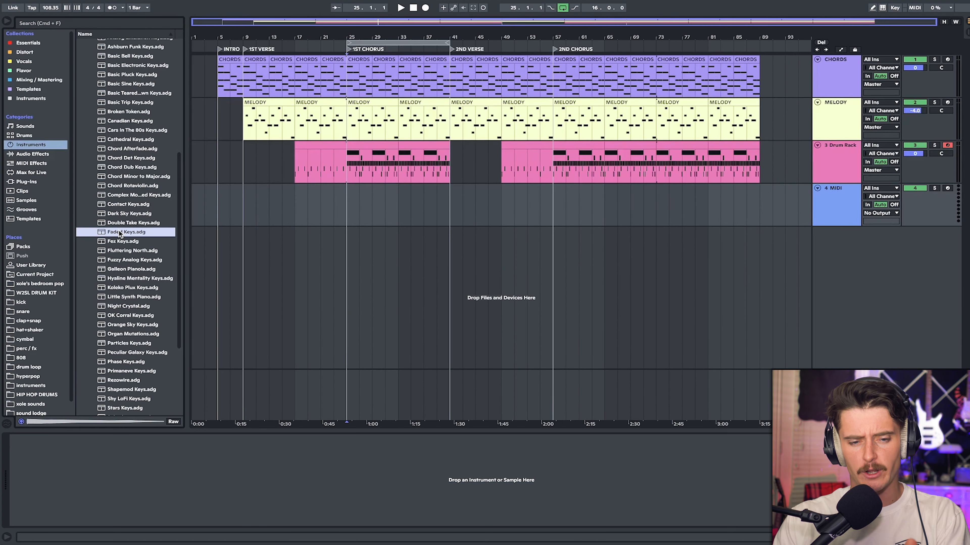
drag(134, 230, 400, 211)
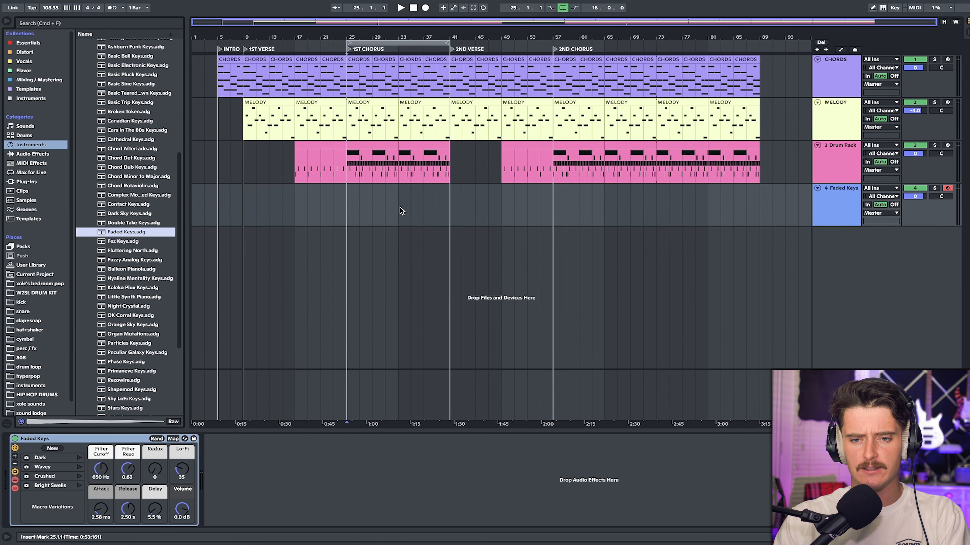
click(356, 60)
key(z)
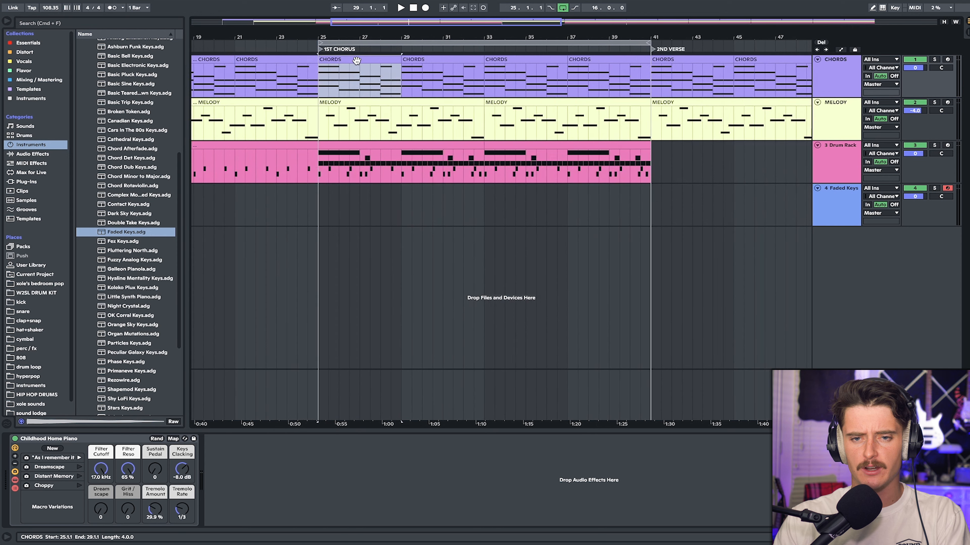
drag(320, 208, 399, 210)
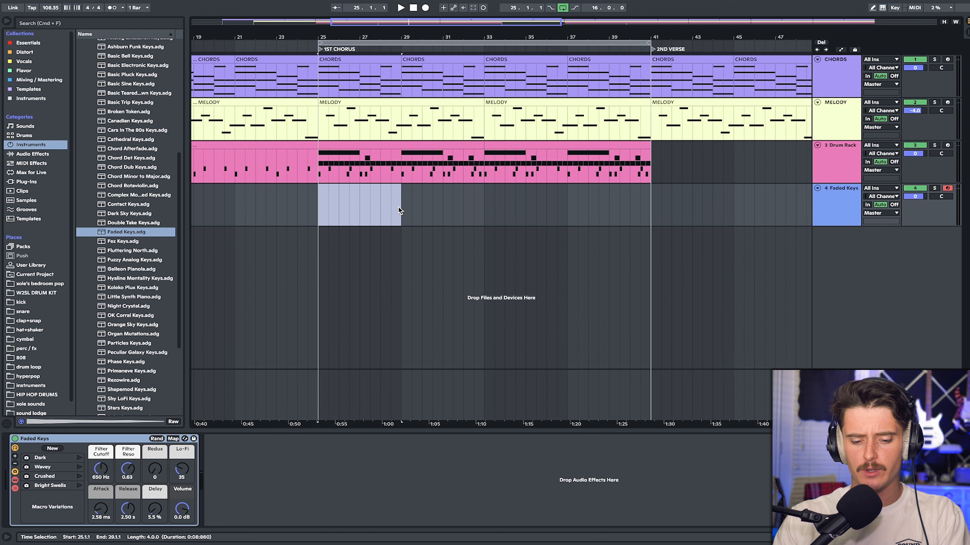
key(super+shift+m)
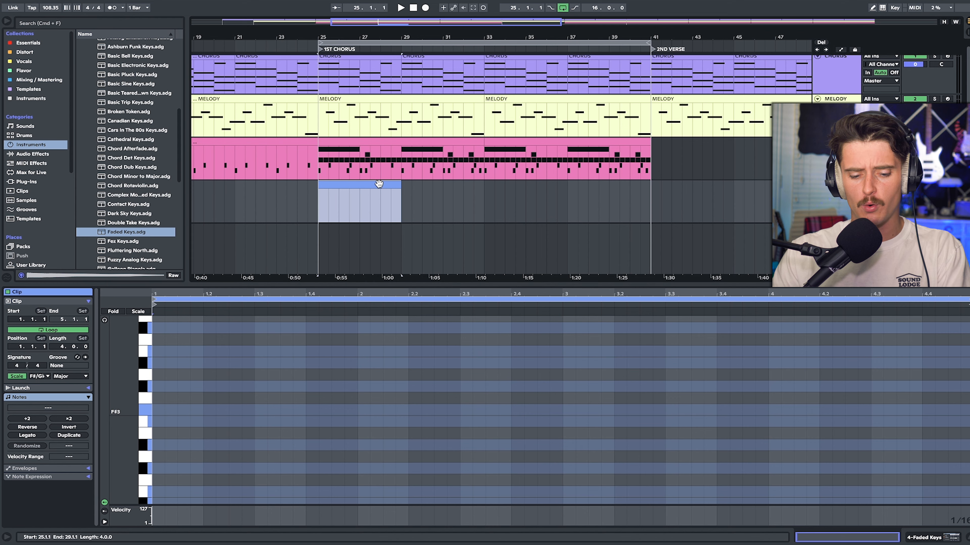
key(Delete)
Copy the first chorus CHORDS clip onto the Faded Keys track at bar 25, play it and solo the original chords track
click(363, 59)
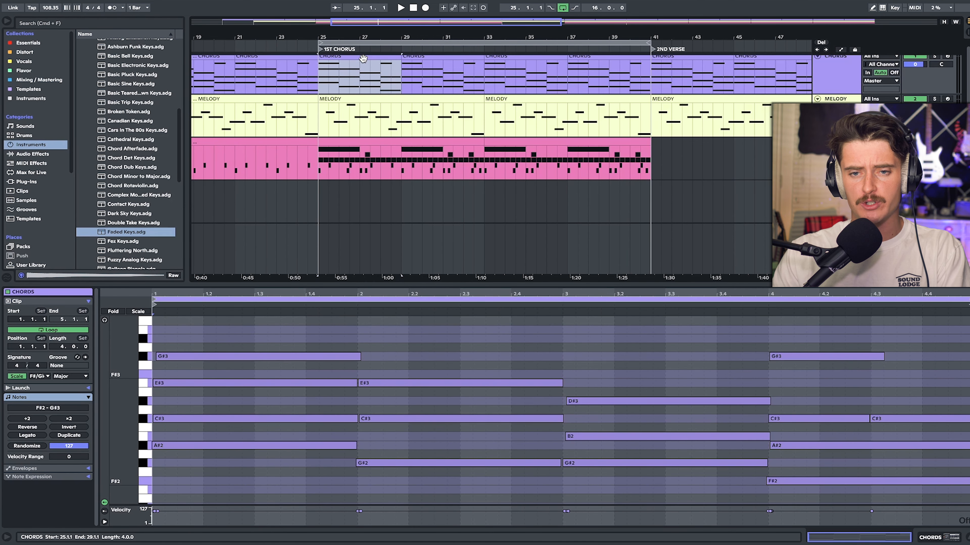
drag(363, 58, 366, 203)
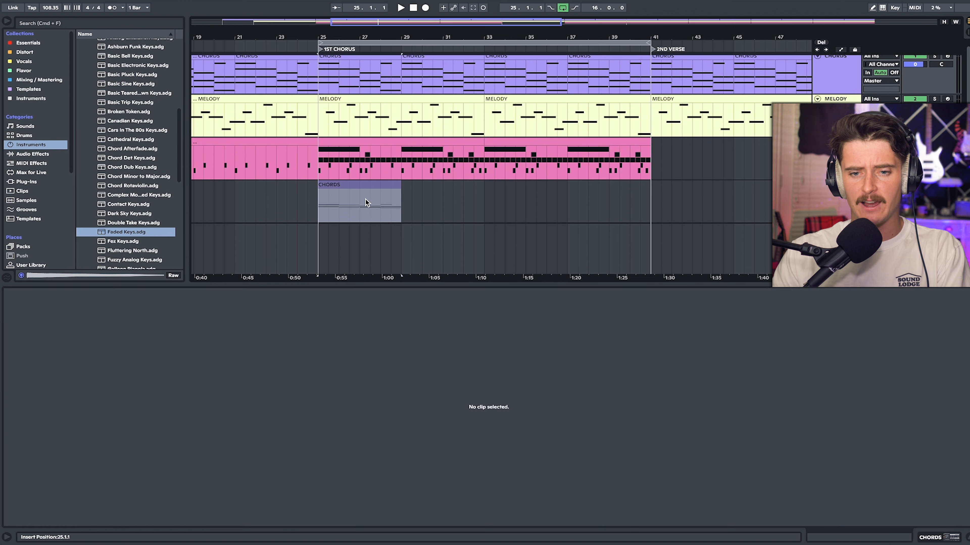
key(space)
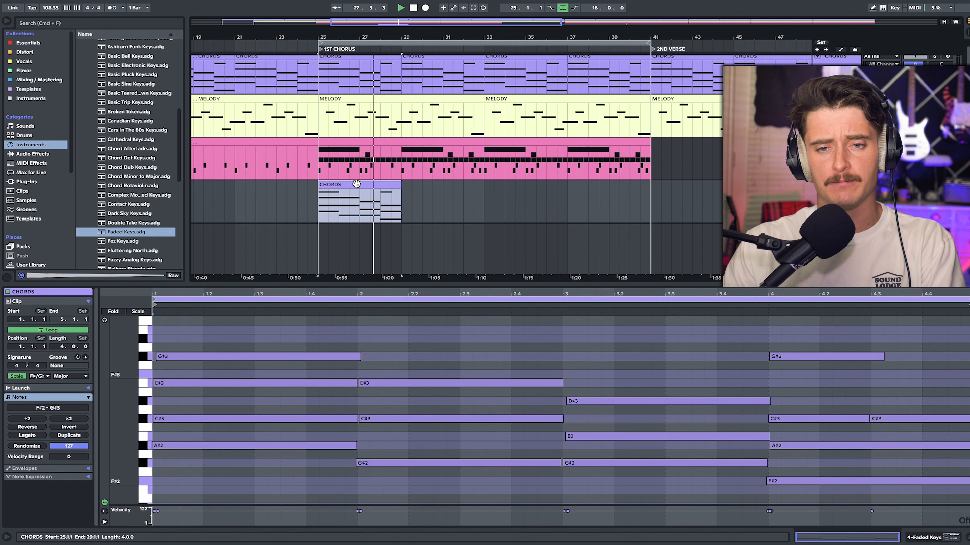
key(space)
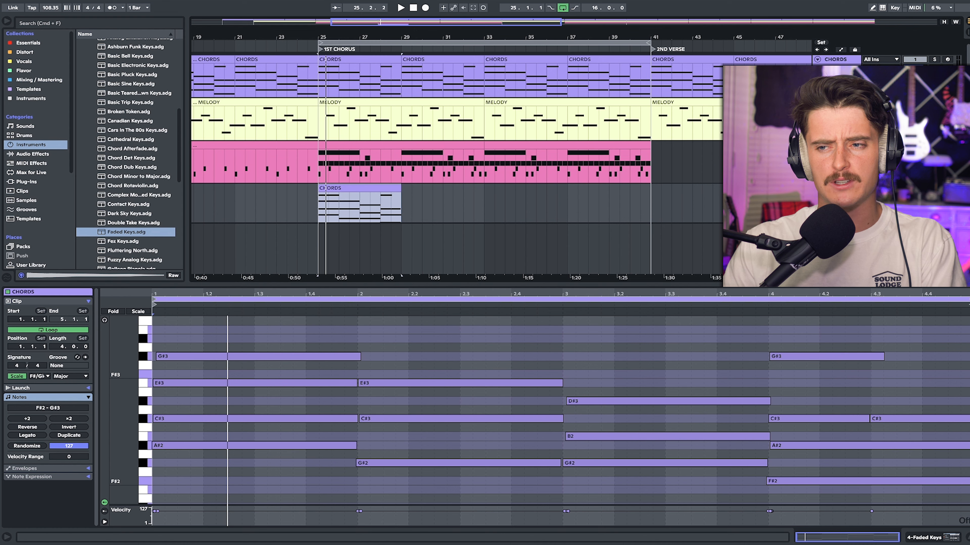
click(934, 60)
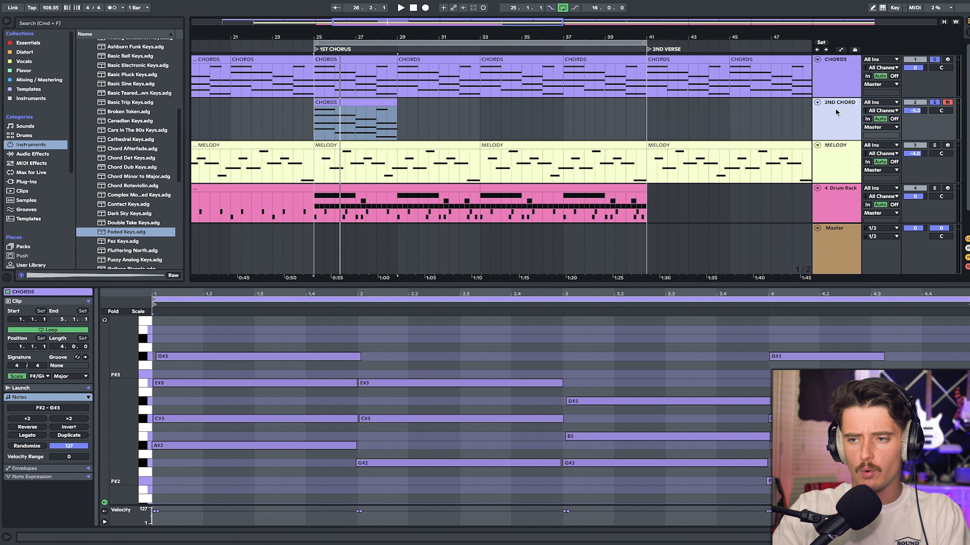
Duplicate the four-bar clip on the 2ND CHORDS track three times to fill the first chorus up to bar 41
click(375, 102)
scroll(375, 103, down, 5)
key(super+d)
key(super+d)
key(super+d)
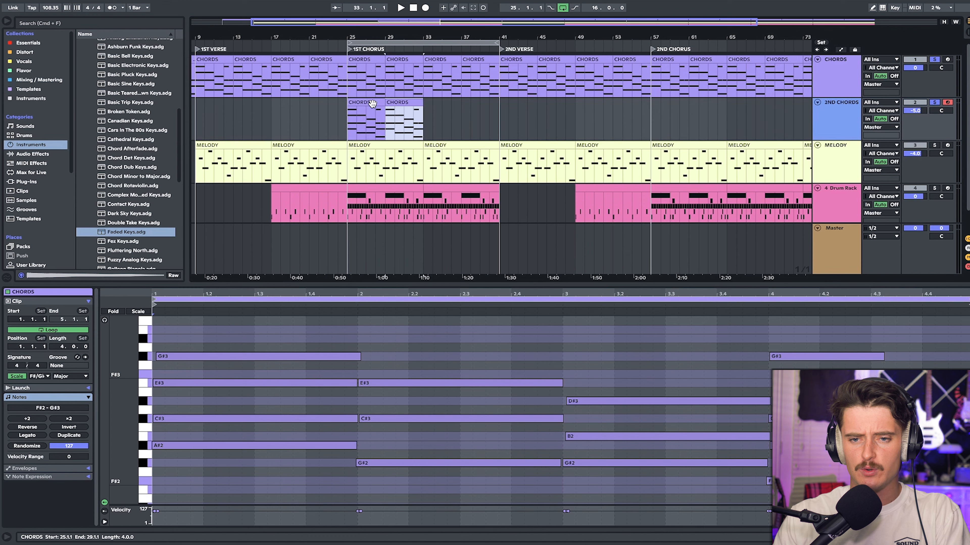
Copy the four 2ND CHORDS clips to bars 57 and 73, and give all clips their track's name and a lavender colour
shift+click(366, 103)
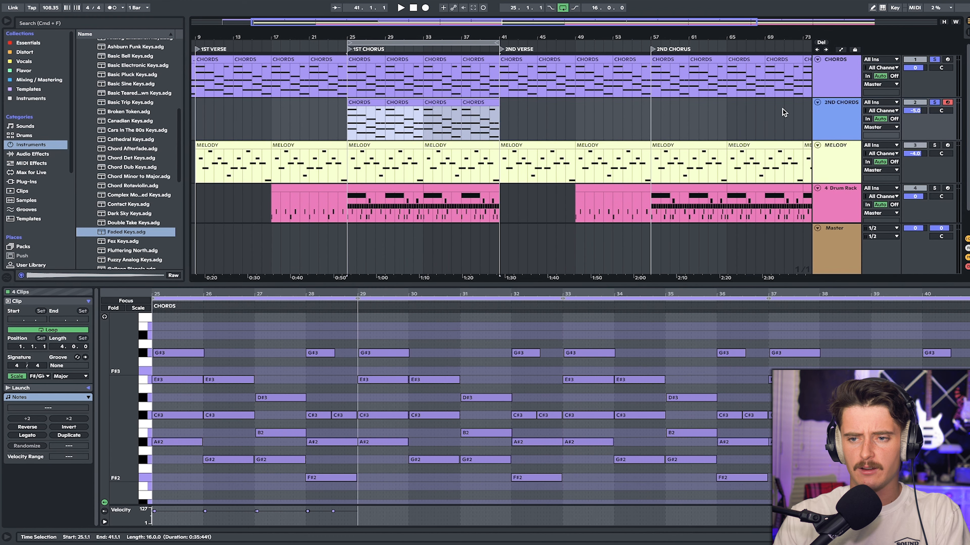
click(652, 117)
scroll(649, 116, down, 5)
key(super+v)
click(662, 114)
key(super+v)
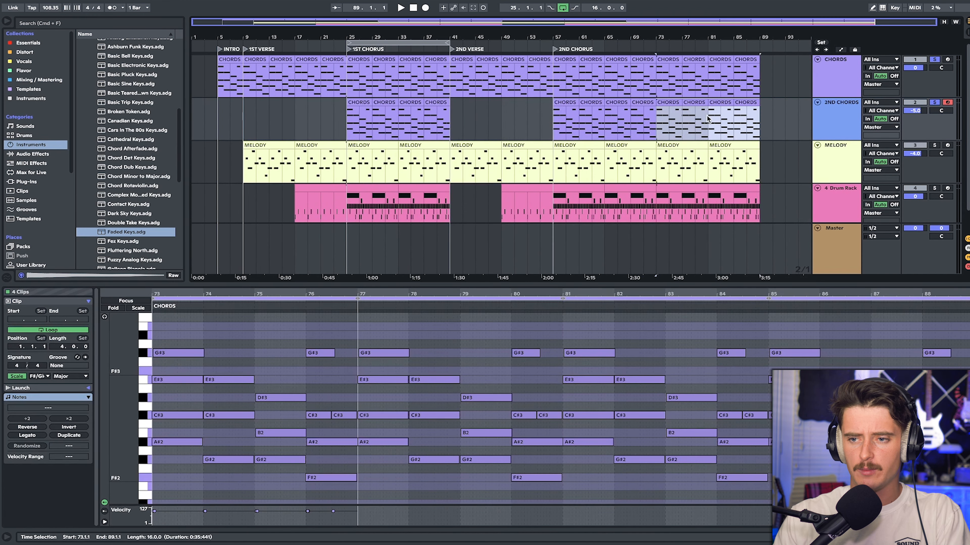
click(842, 125)
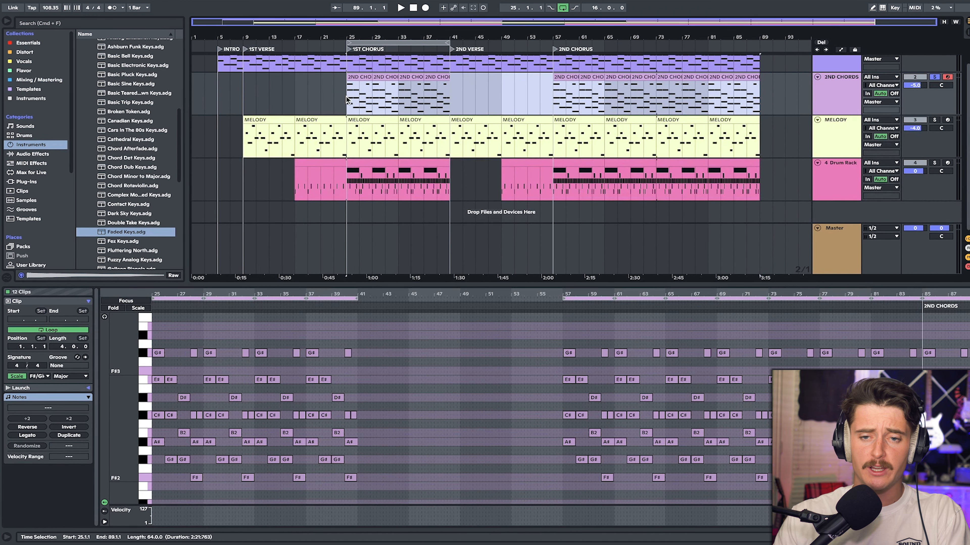
click(347, 96)
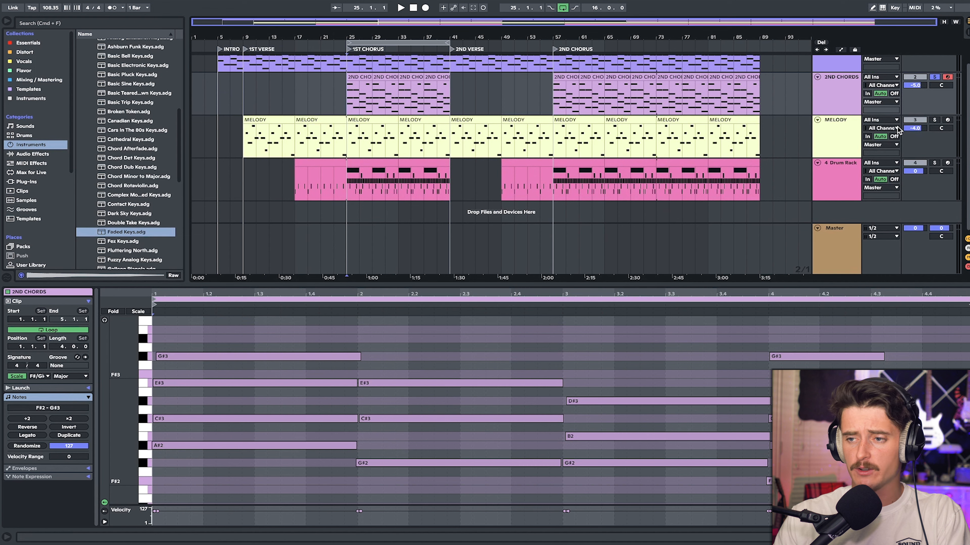
Play into the first chorus from bar 24 and set the 2ND CHORDS track's volume to -8 dB
click(334, 86)
scroll(335, 85, up, 5)
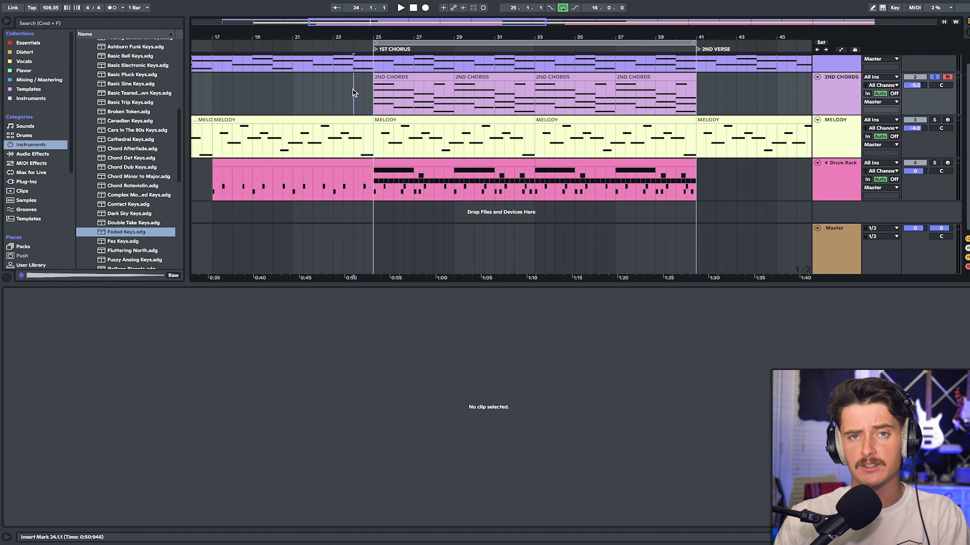
scroll(373, 86, up, 2)
key(space)
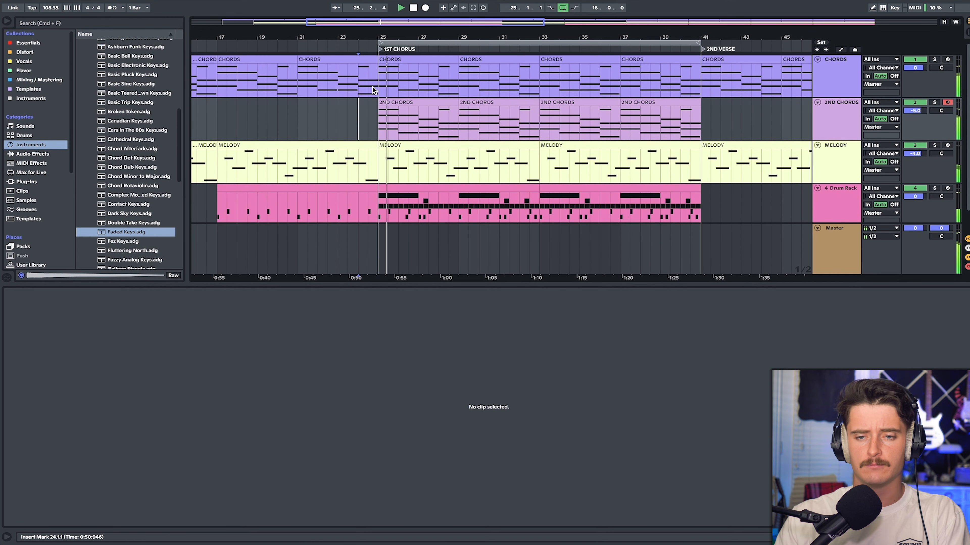
click(912, 111)
text(-)
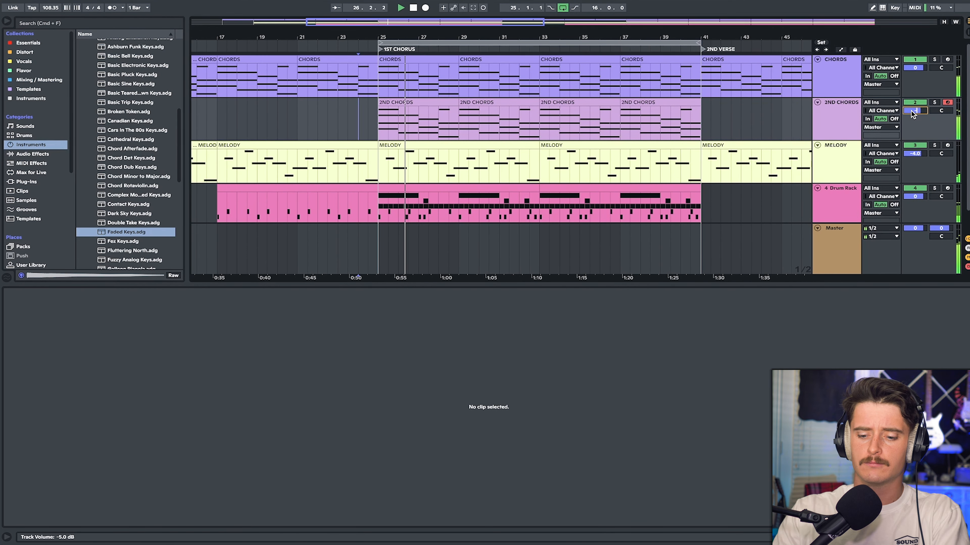
text(8)
key(Return)
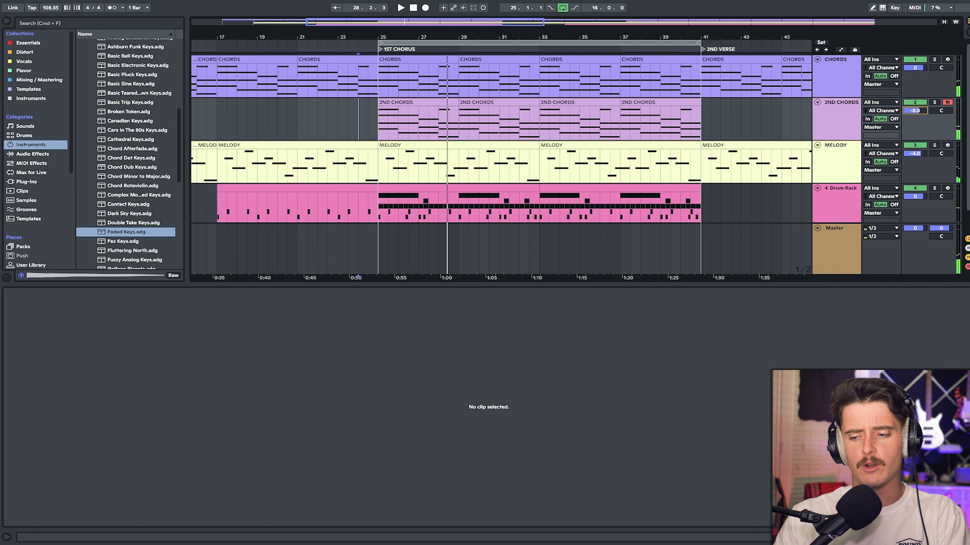
Insert a MIDI track below the Drum Rack, copy the first 2ND CHORDS clip onto it at bar 25, and open its notes
key(super+alt+l)
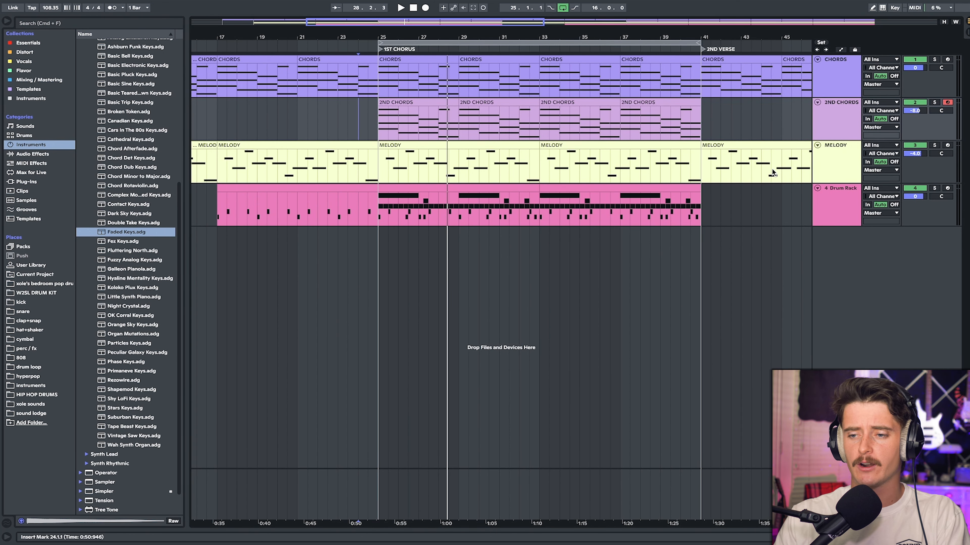
right_click(816, 281)
click(844, 293)
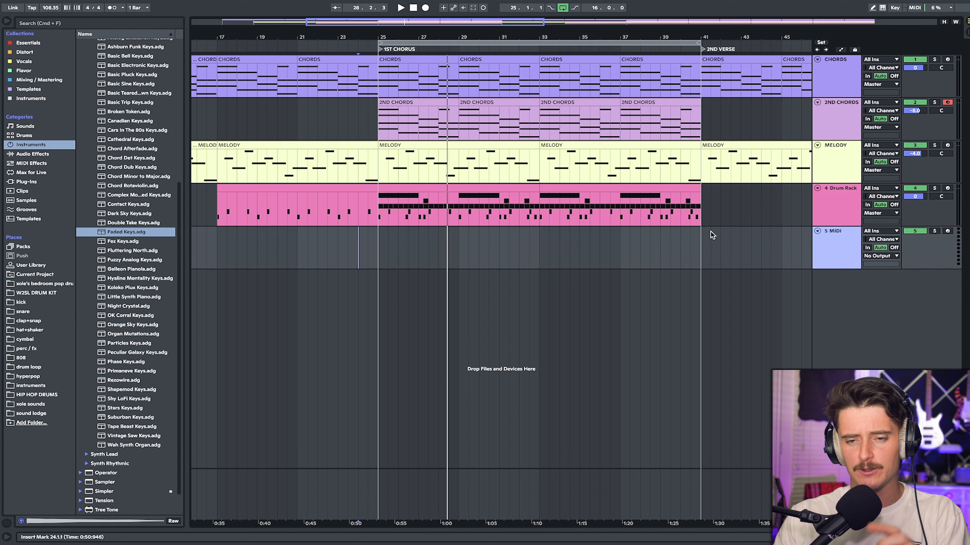
drag(416, 111, 417, 243)
double_click(417, 244)
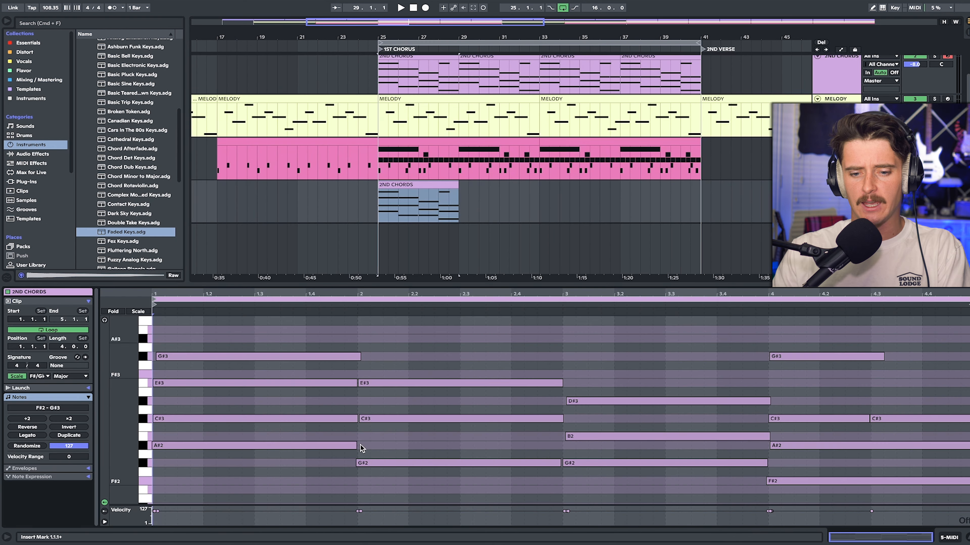
Delete the G#2 note in bar 2 and all notes above F#2 in bar 4 of the copied clip
click(225, 447)
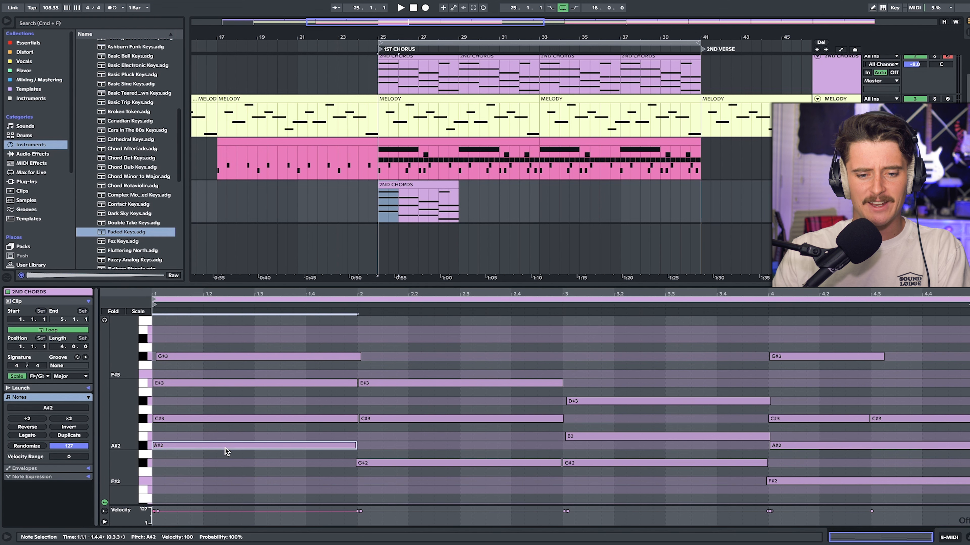
drag(404, 465, 390, 423)
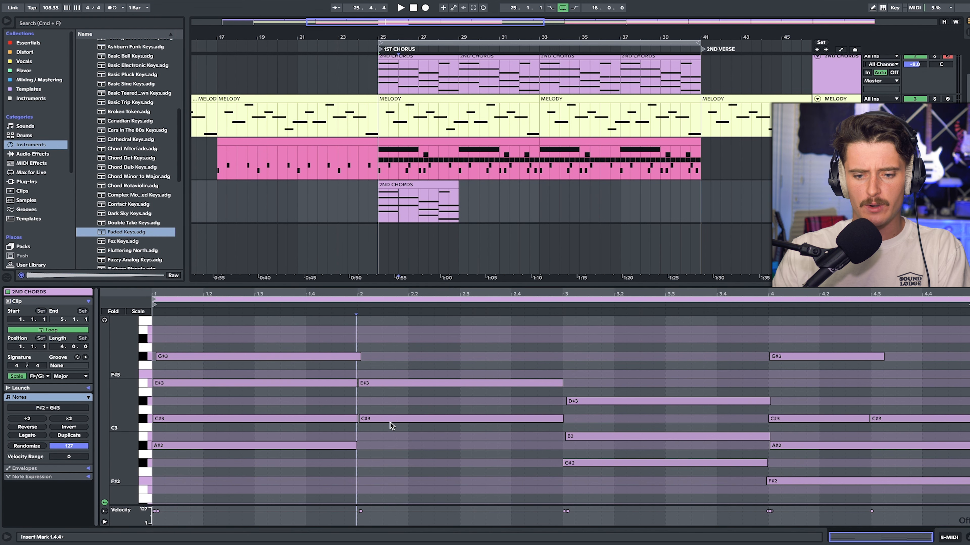
click(574, 464)
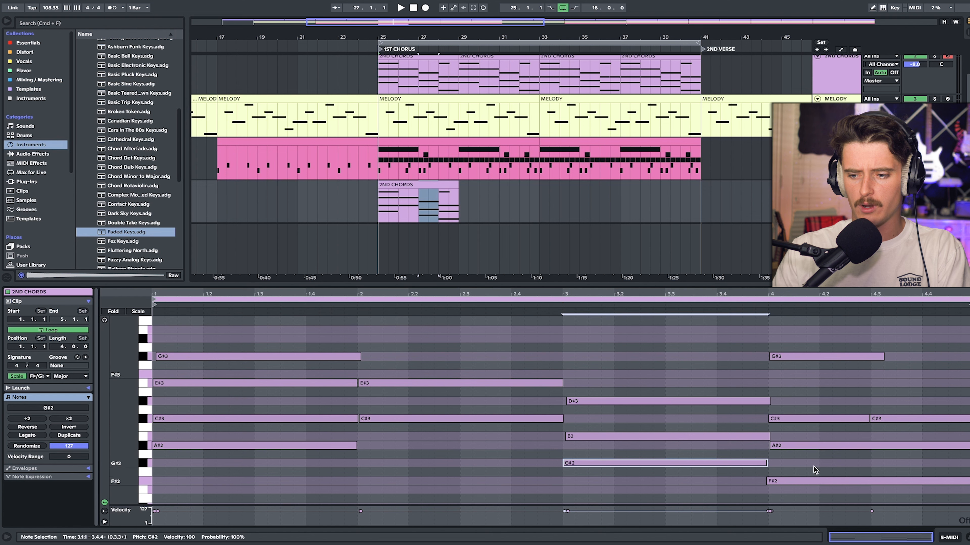
drag(904, 460, 791, 355)
key(Delete)
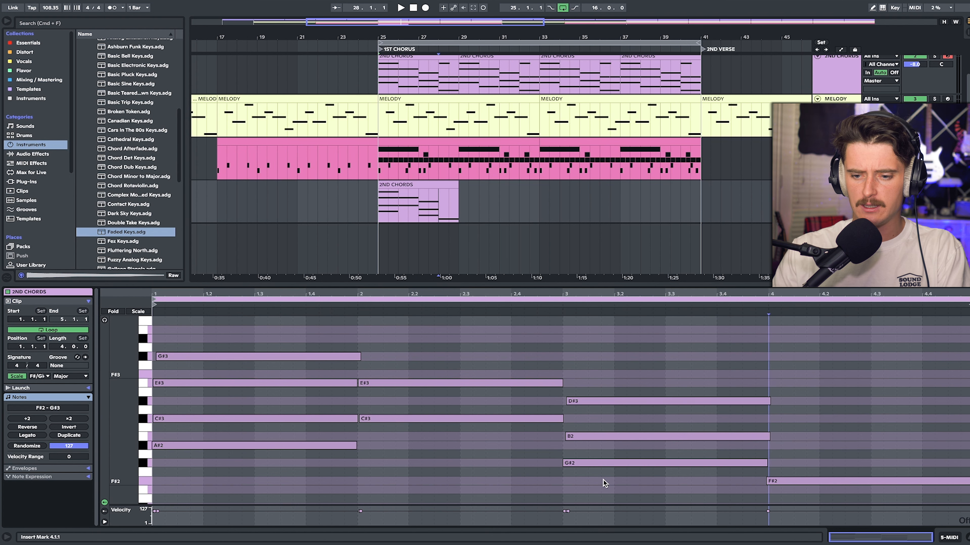
Delete the upper chord notes in bars 3, 2 and 1, keeping only G#2, C#3 and A#2 respectively
click(613, 444)
drag(613, 445, 594, 372)
key(Delete)
drag(530, 395, 486, 355)
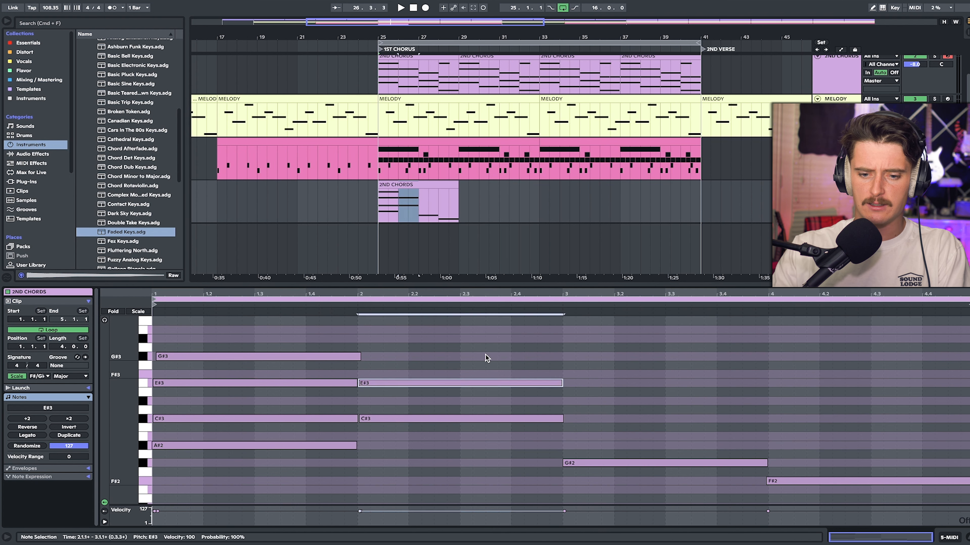
key(Delete)
drag(291, 437, 210, 346)
key(Delete)
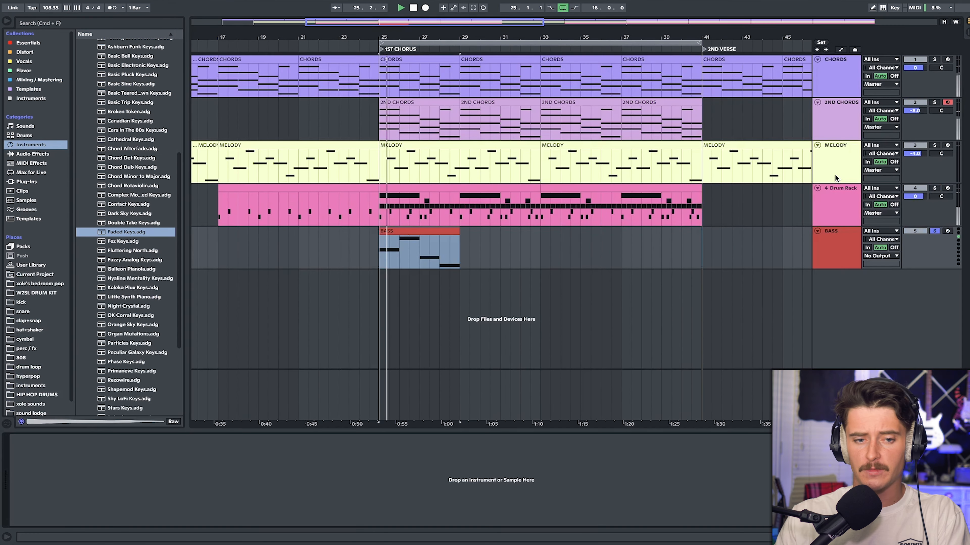
Load the Faded Keys instrument onto the BASS track and open the notes of its clip at bar 25
drag(125, 231, 430, 243)
click(418, 232)
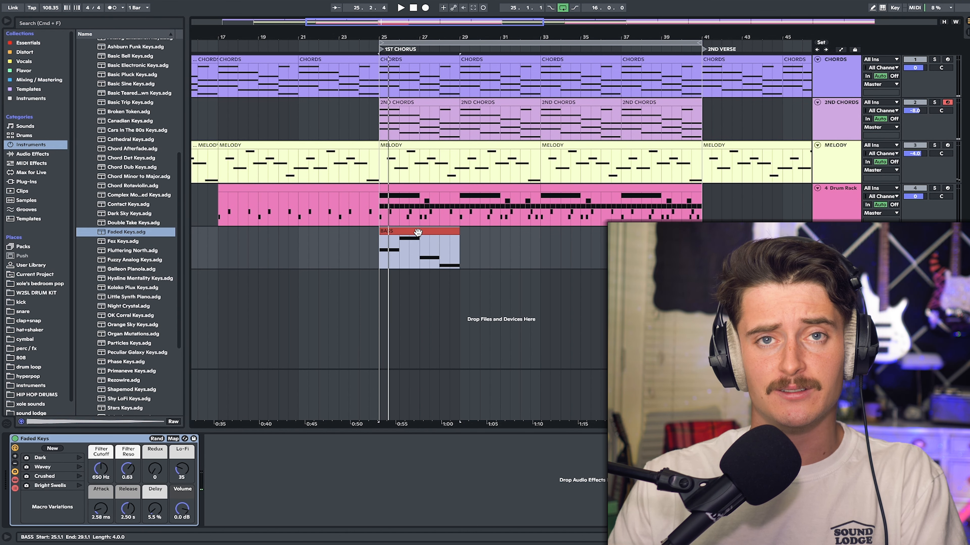
double_click(418, 232)
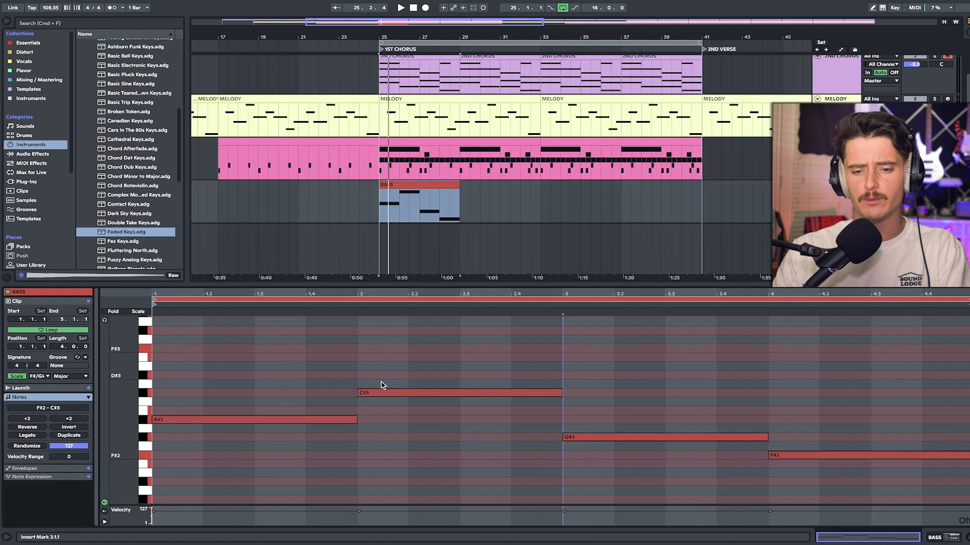
Transpose all notes in the BASS clip down two octaves, audition them, and raise them back up one octave
click(370, 375)
key(super+a)
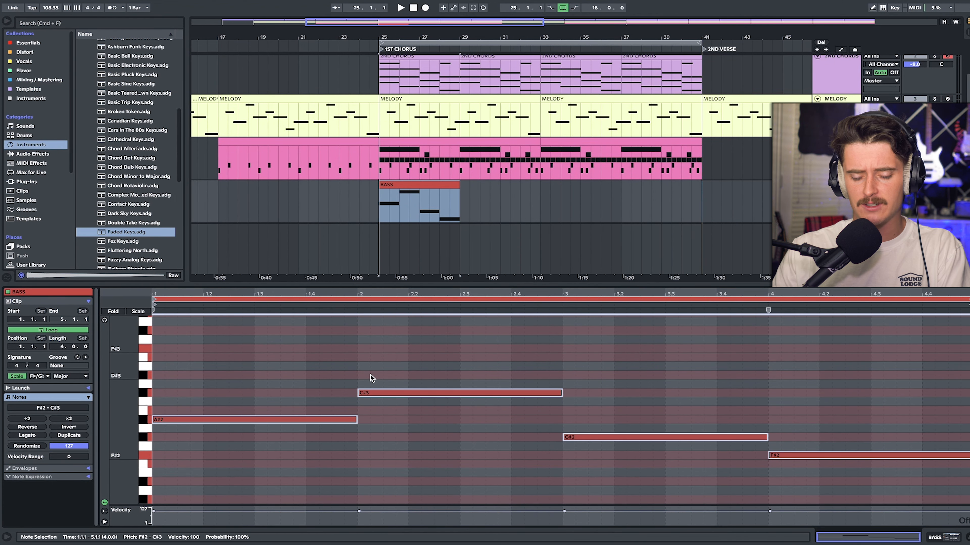
key(shift+Down)
key(shift+Down)
key(space)
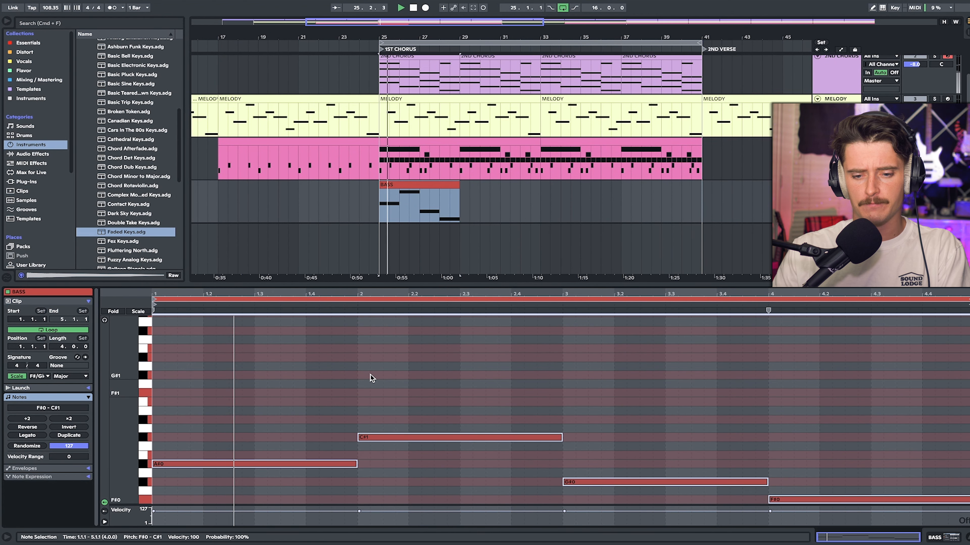
key(shift+Up)
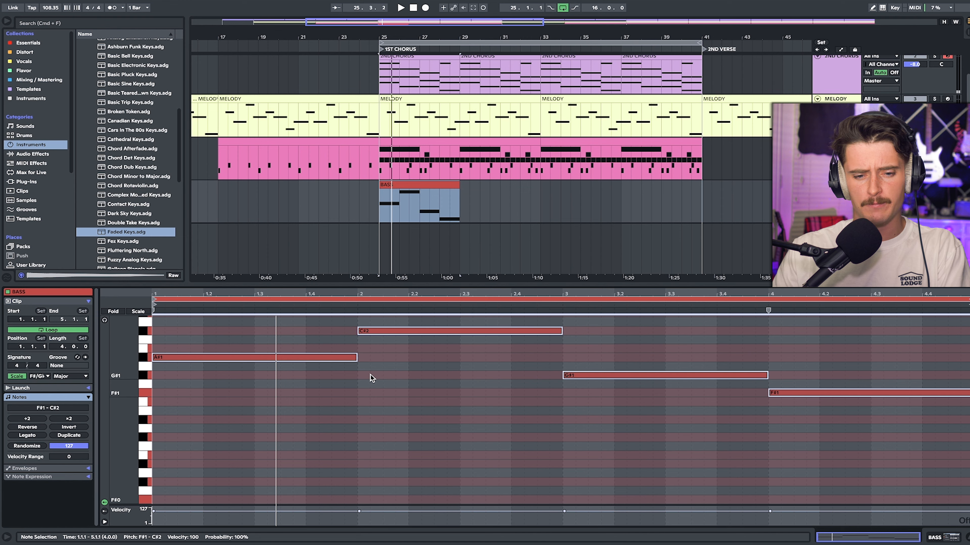
key(space)
scroll(372, 378, up, 3)
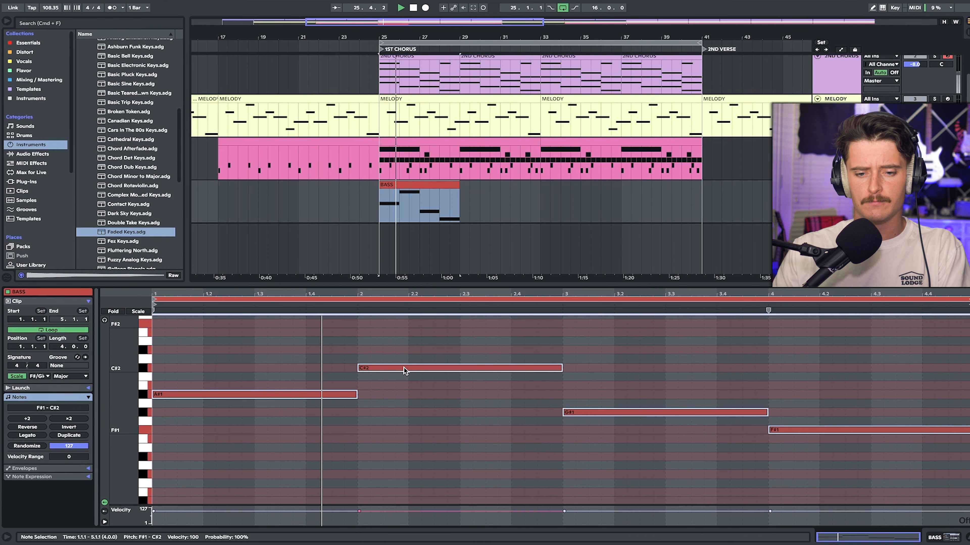
Solo the CHORDS track to hear it together with the BASS track during playback
scroll(744, 202, up, 2)
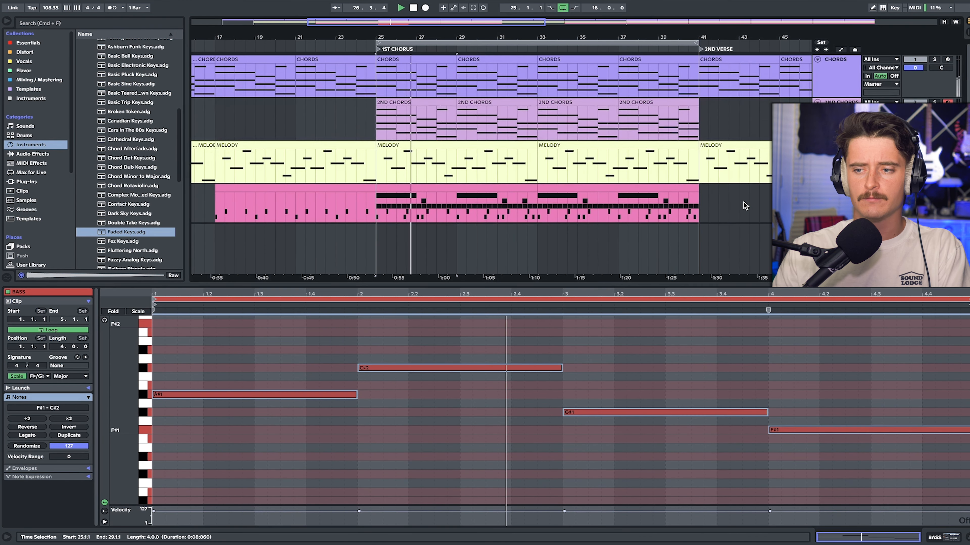
click(934, 60)
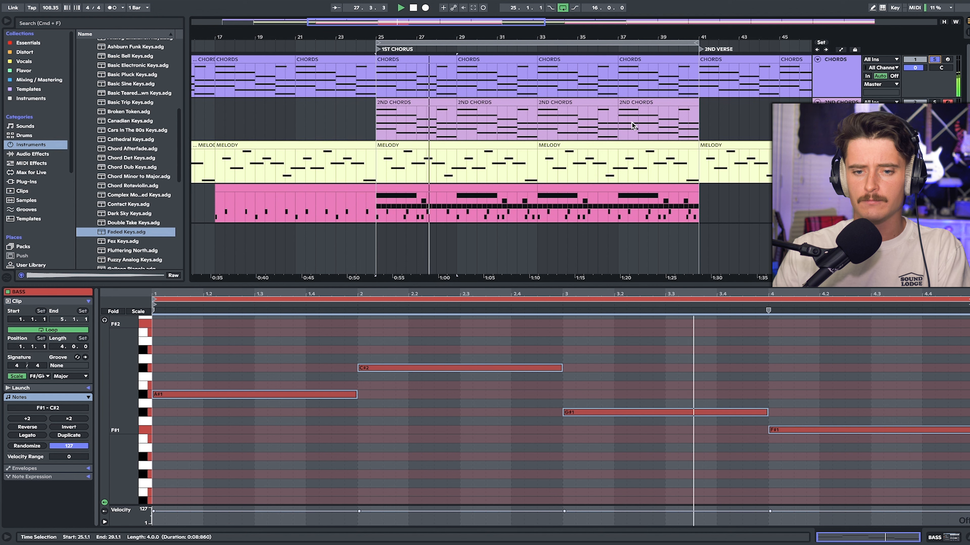
Duplicate the BASS clip three times to fill the first chorus from bar 25 to bar 41
scroll(422, 164, down, 2)
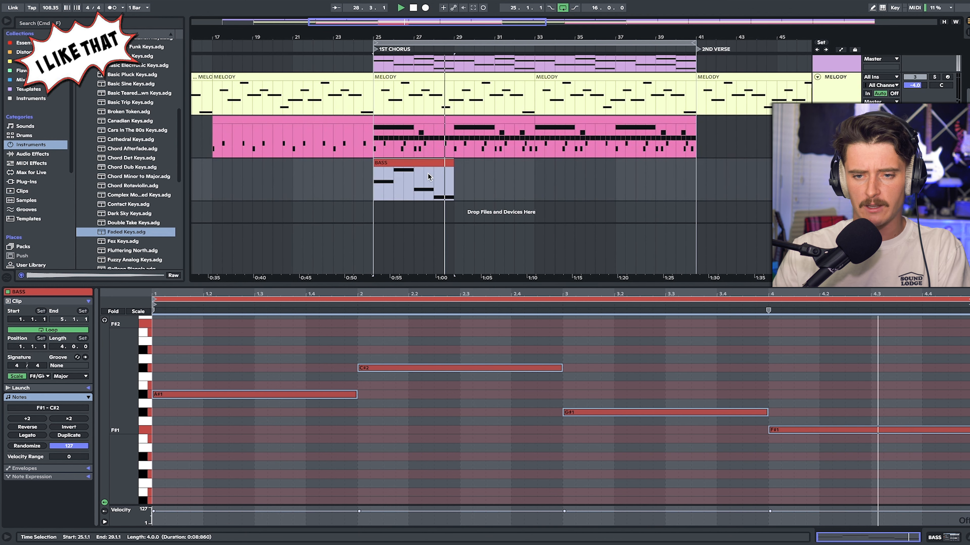
key(super+d)
key(super+d)
key(super+d)
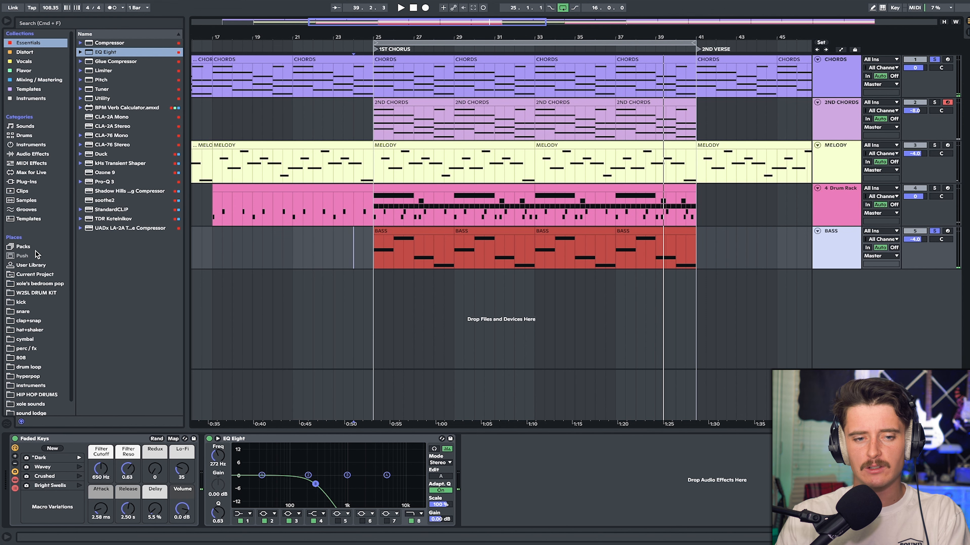
Show the Instruments category in the browser to look for a bass preset
click(33, 155)
click(32, 145)
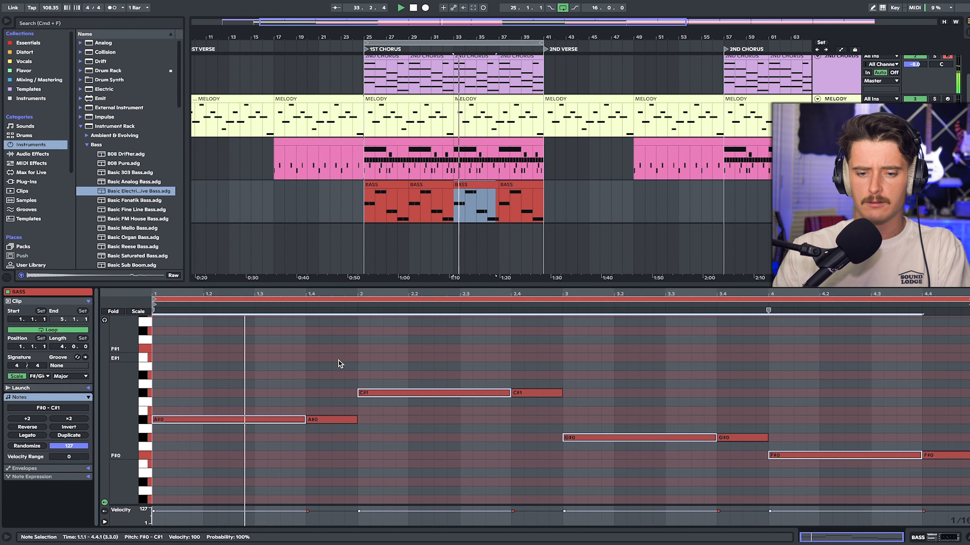
Copy the four first-chorus BASS clips to bar 57 and duplicate them to fill the second chorus up to bar 89
click(357, 350)
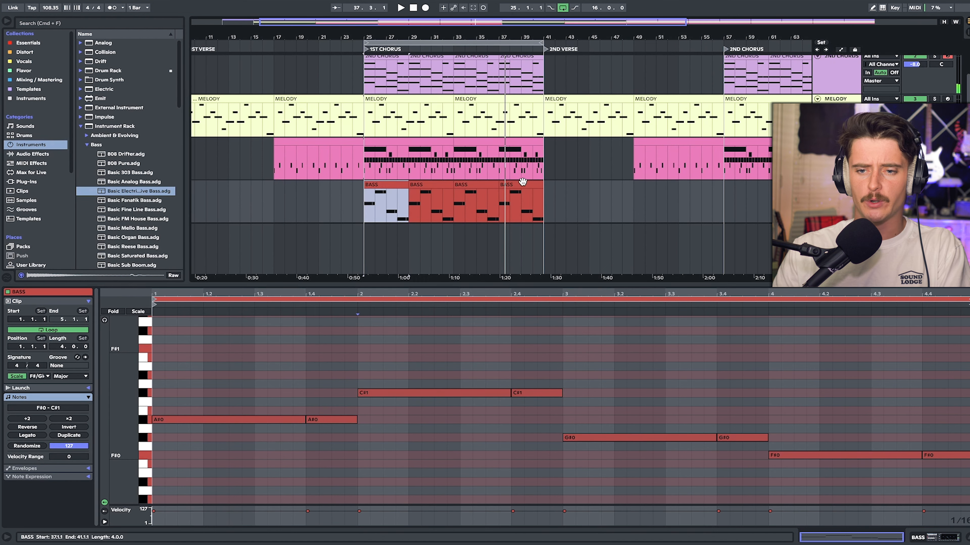
shift+click(525, 183)
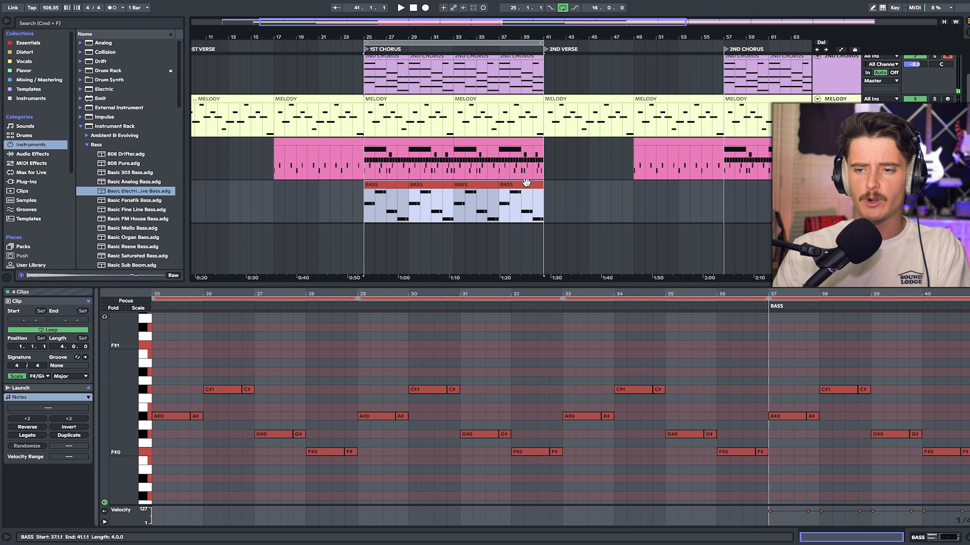
scroll(527, 182, right, 2)
scroll(526, 183, right, 5)
click(493, 193)
key(super+v)
scroll(493, 192, down, 3)
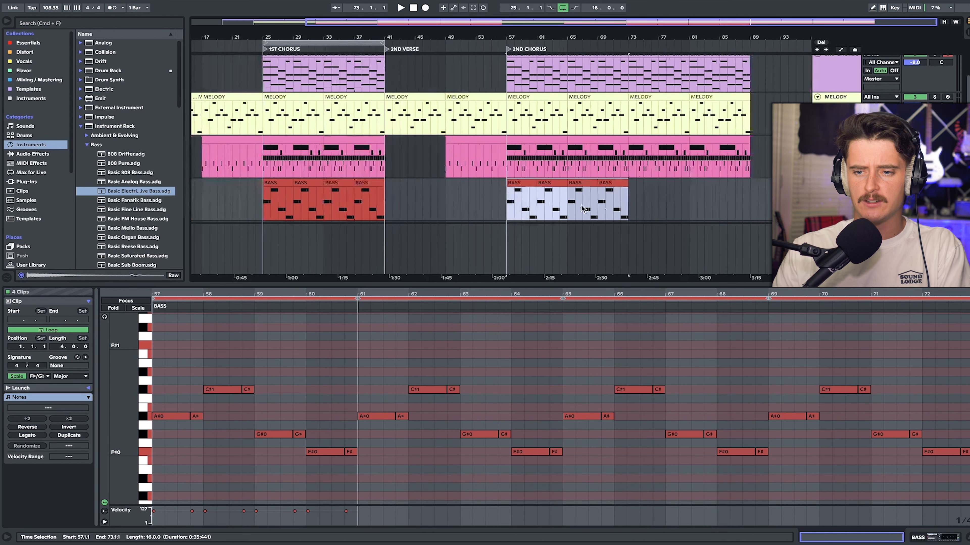
key(super+d)
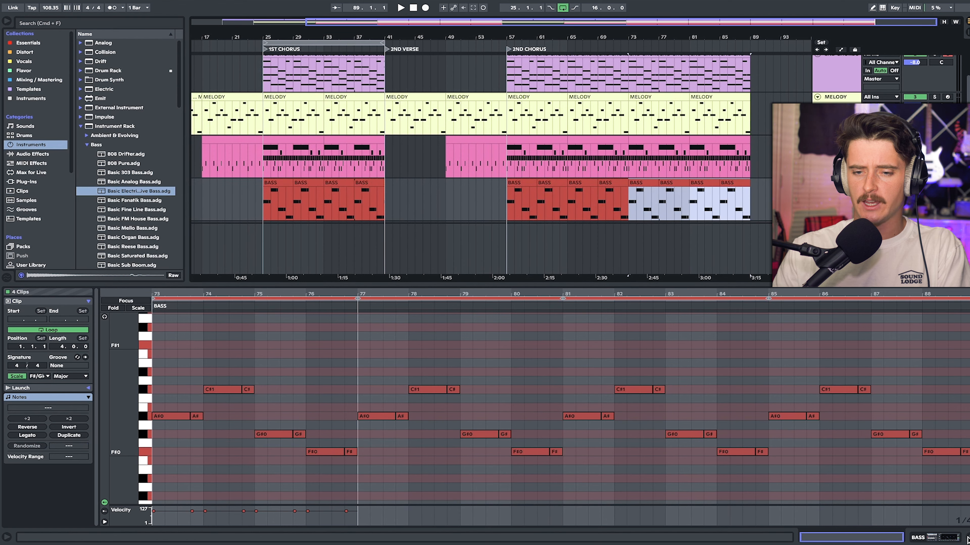
Hide the clip view, play into the first chorus from bar 22, and set the BASS track's volume to -7 dB
key(super+alt+l)
scroll(490, 334, left, 3)
scroll(355, 146, up, 4)
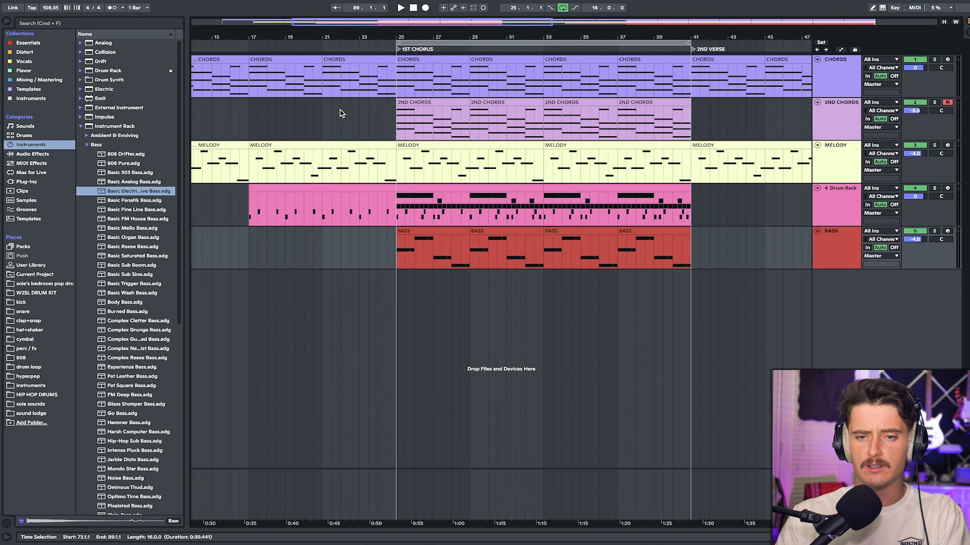
click(340, 109)
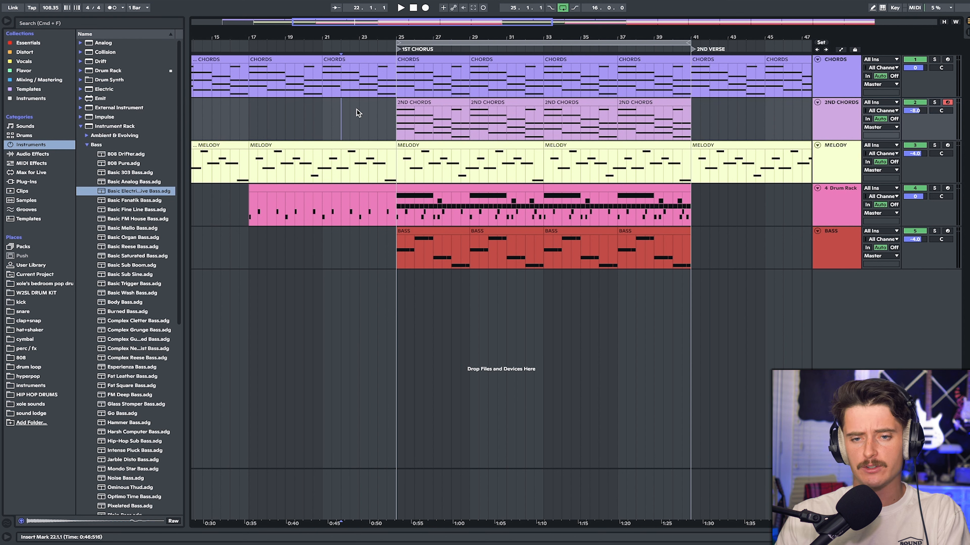
key(space)
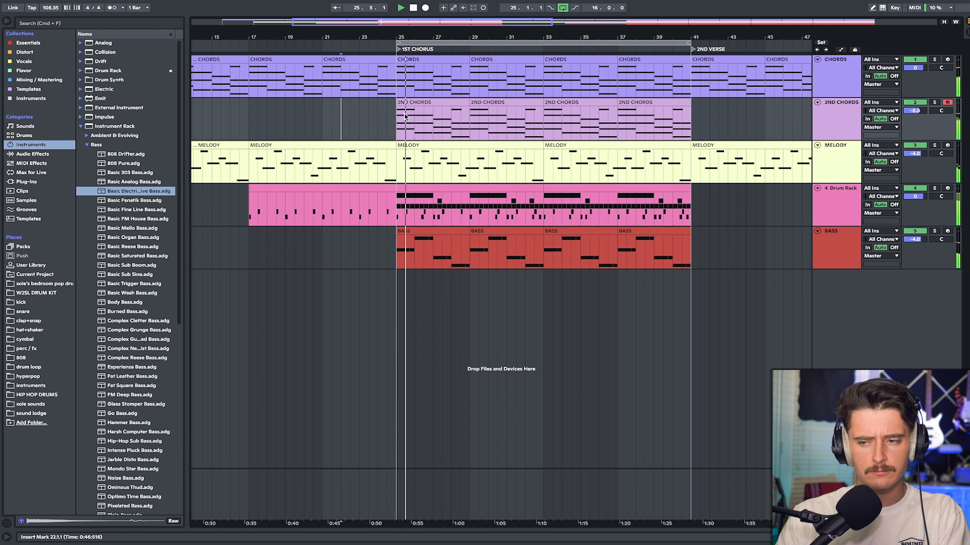
click(914, 239)
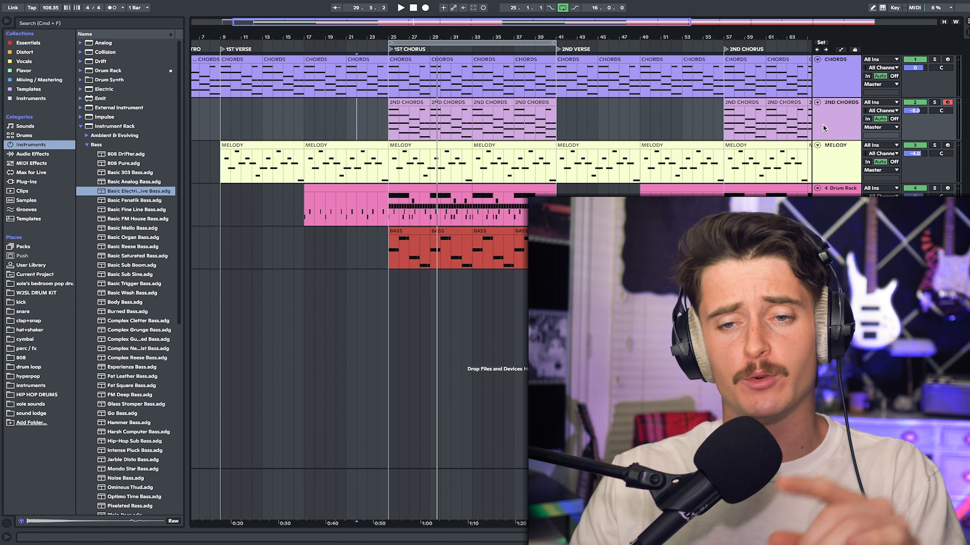
Insert an audio track below the BASS track
click(406, 103)
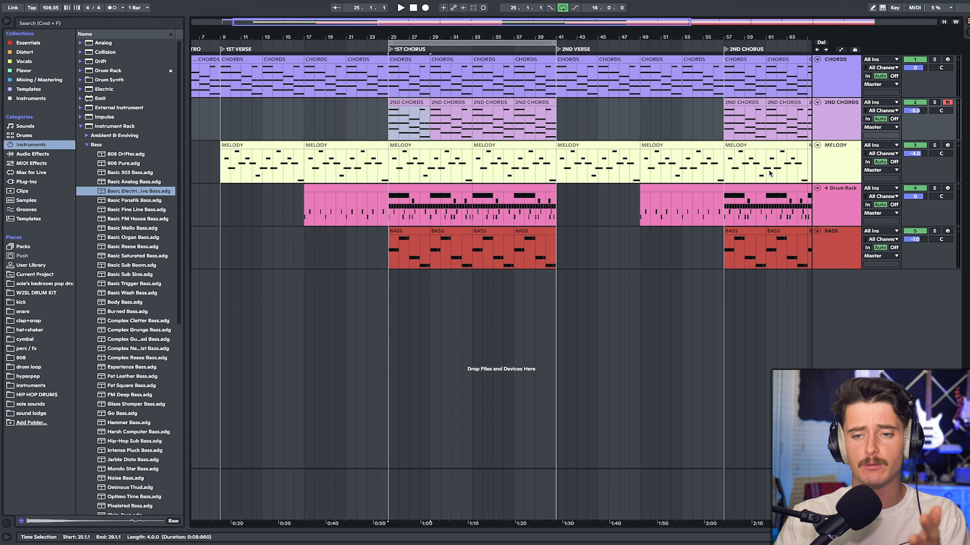
right_click(847, 298)
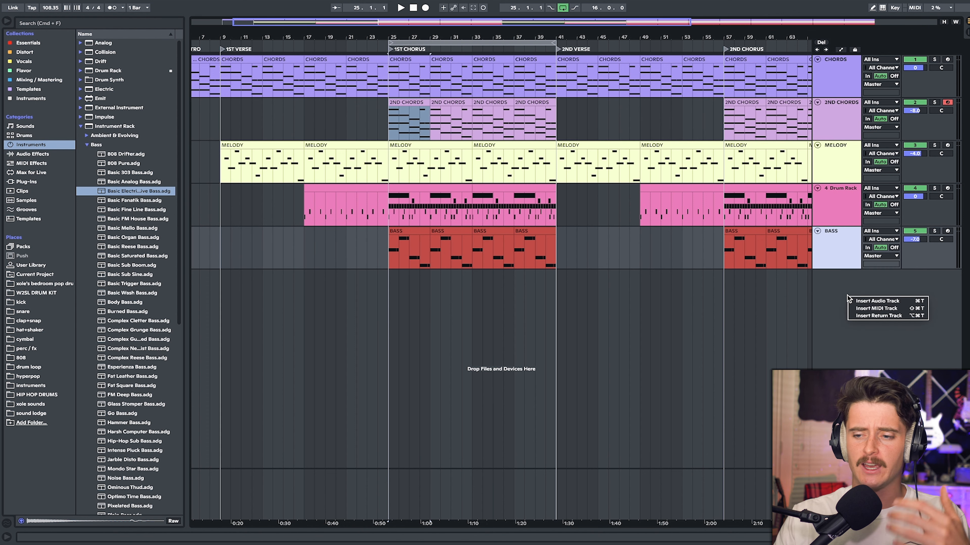
click(858, 302)
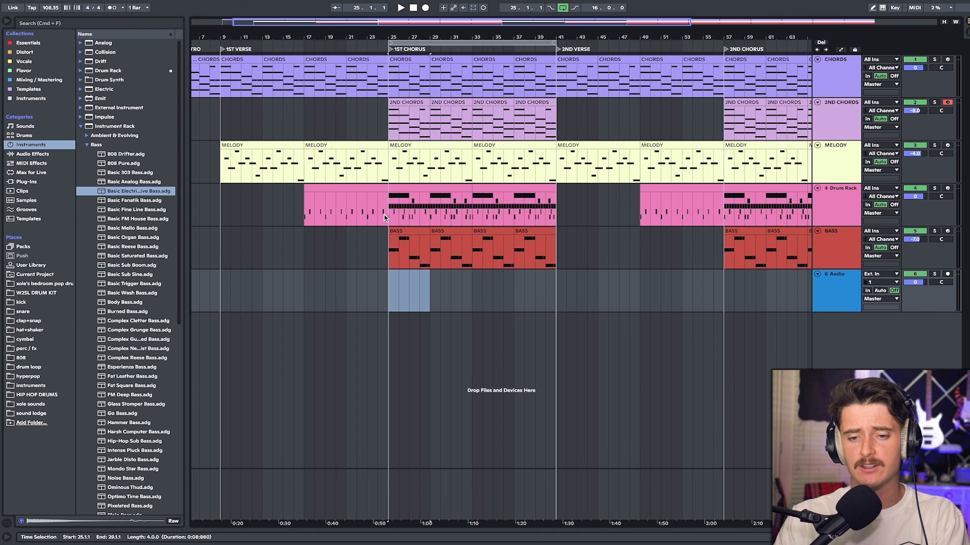
Open the first-chorus Drum Rack clip and select its first cloud crash note
double_click(408, 201)
click(231, 325)
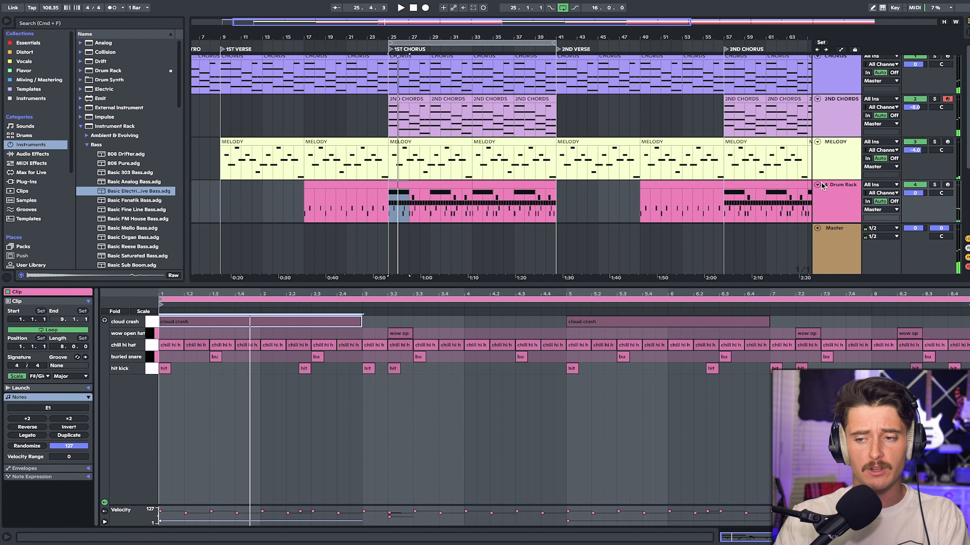
Place dash riser.wav from the xole's bedroom pop kit's fx folder on the new audio track at bar 24
scroll(822, 187, down, 4)
scroll(48, 216, down, 5)
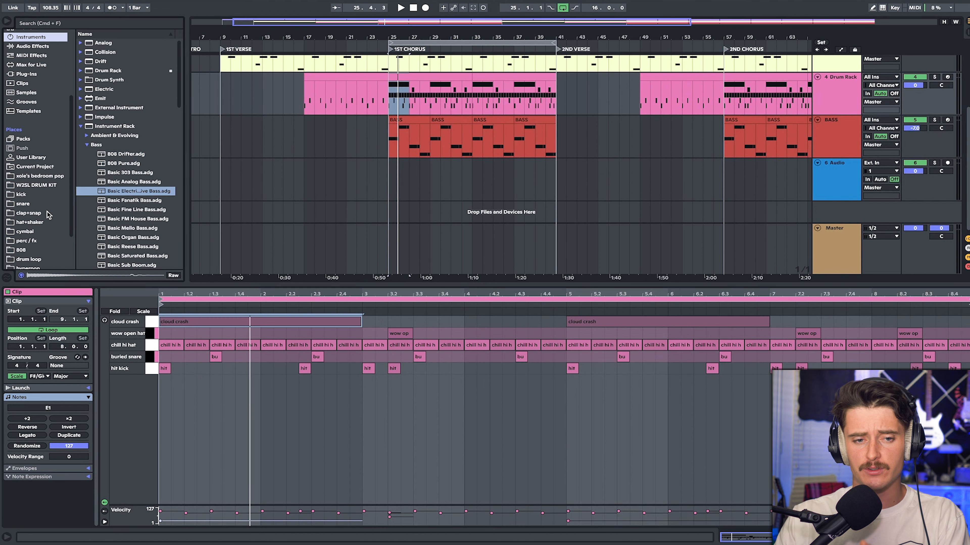
click(29, 176)
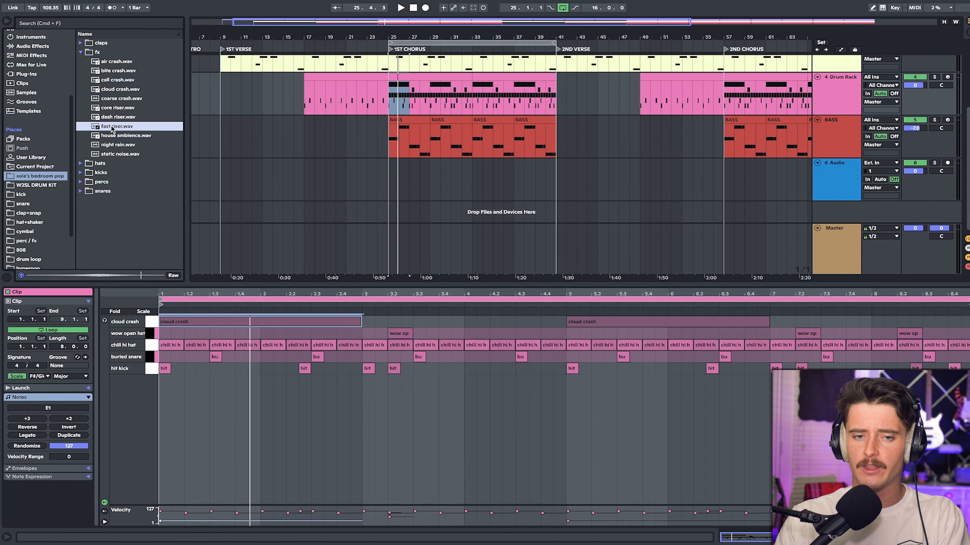
drag(114, 117, 381, 175)
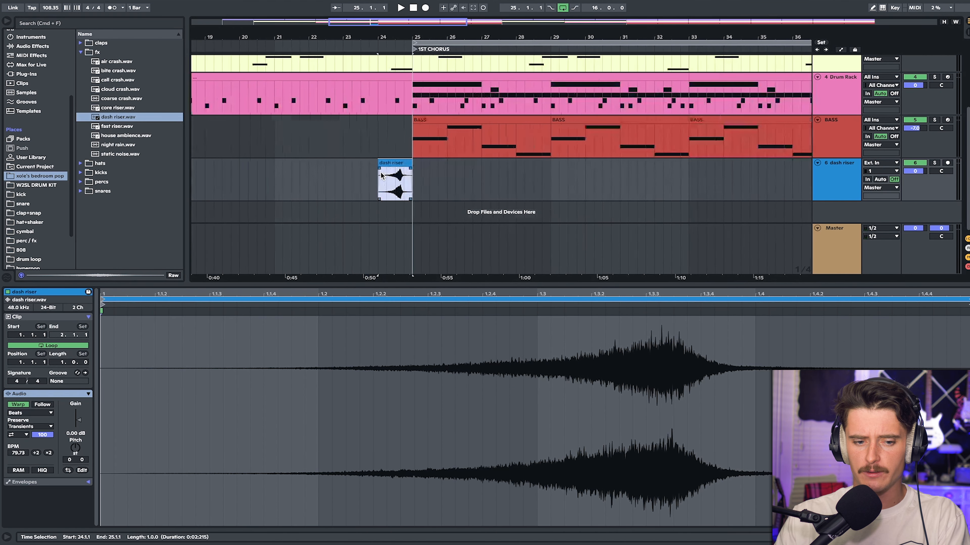
Switch warping off and on again for the dash riser clip and shift the clip so its peak lands on bar 25
click(16, 404)
click(16, 404)
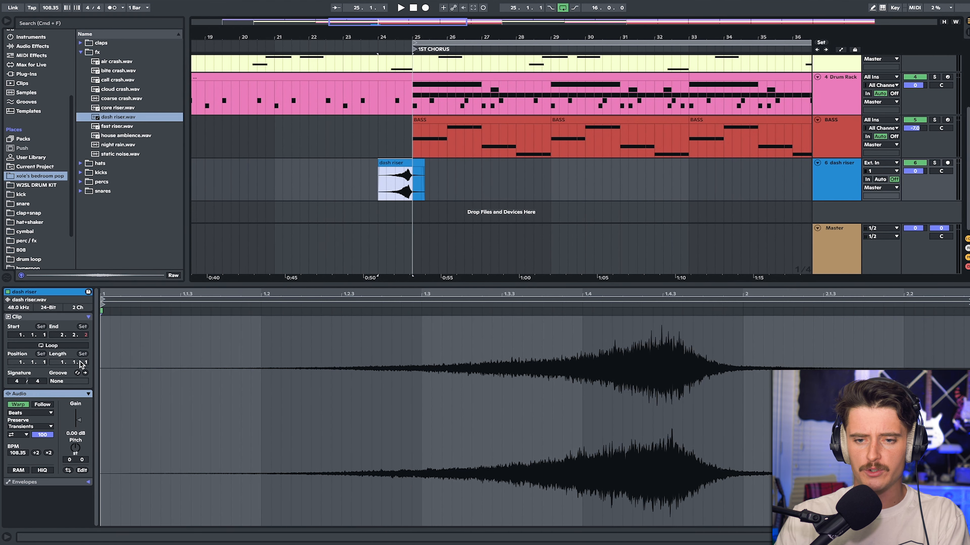
scroll(428, 167, up, 3)
scroll(337, 159, up, 4)
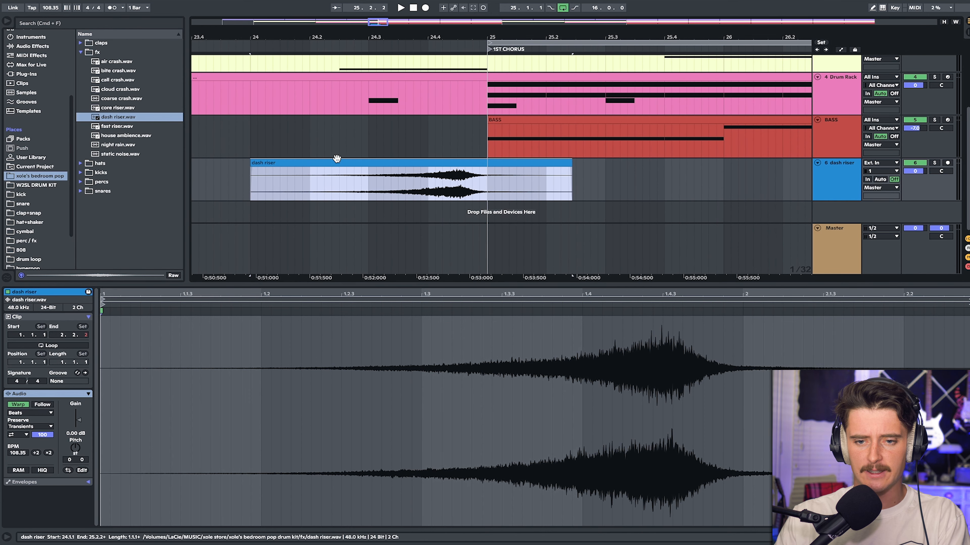
drag(347, 163, 372, 163)
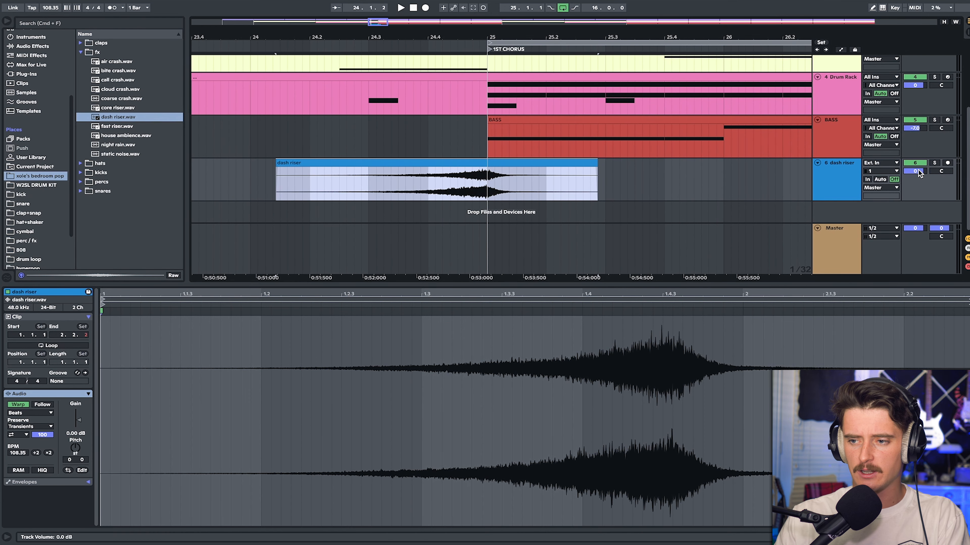
Set the dash riser track's volume to -18 dB and play into the first chorus from bar 23
click(918, 171)
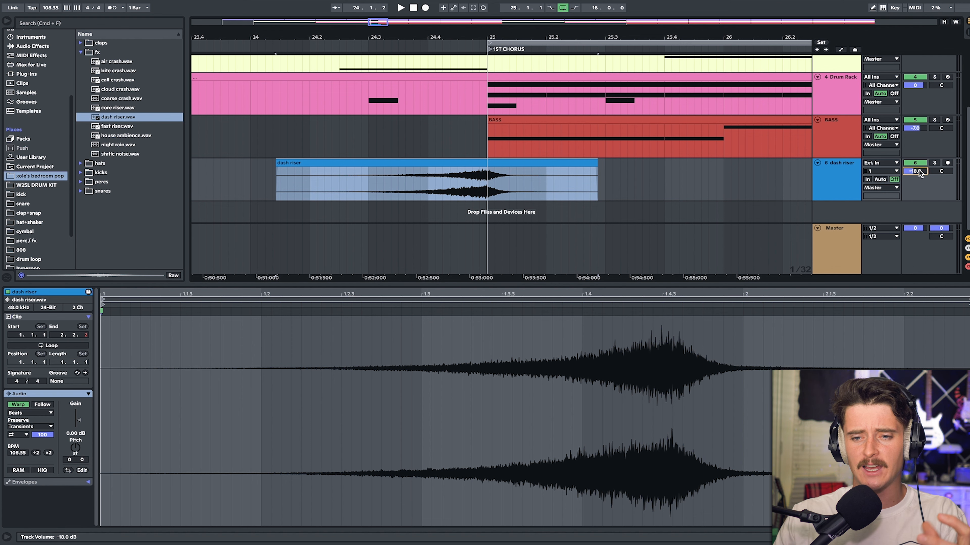
scroll(489, 155, down, 3)
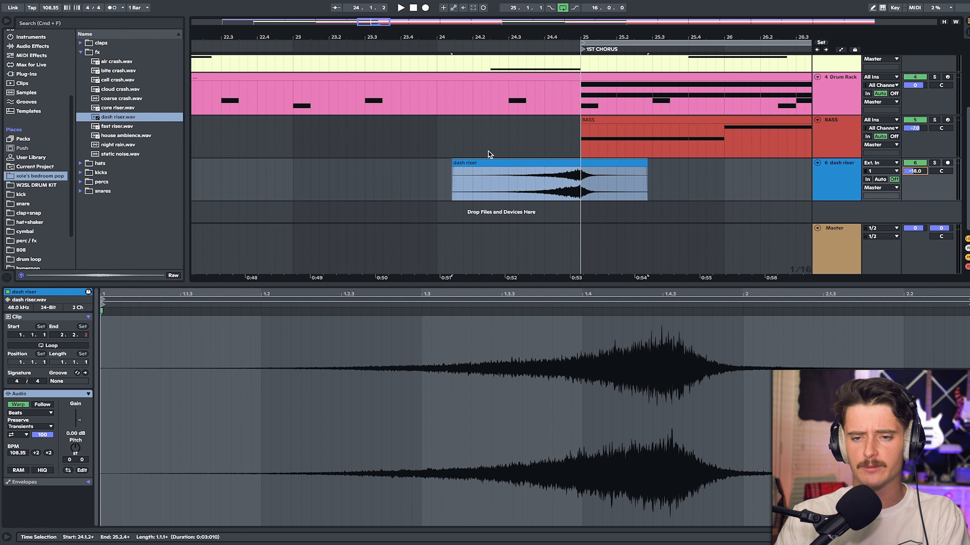
click(305, 159)
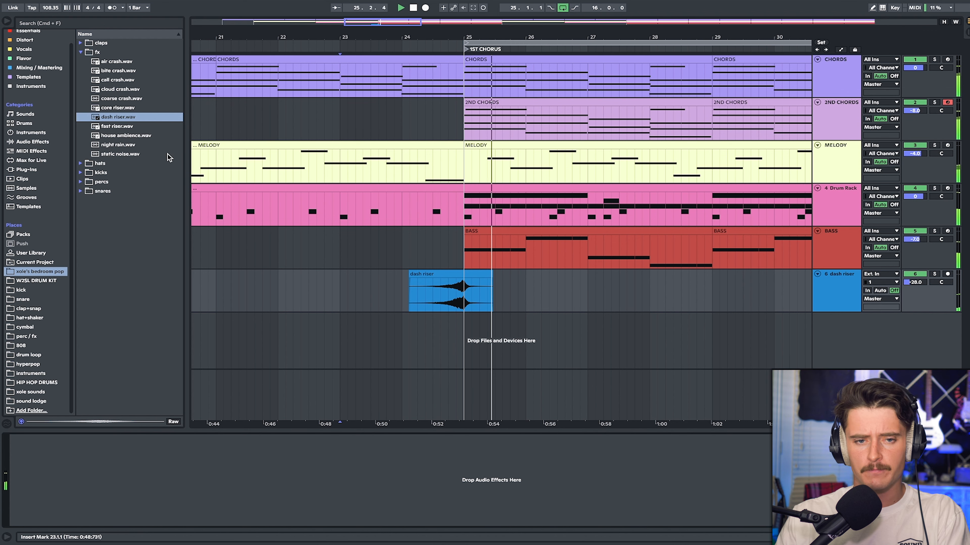
Put fast riser.wav on the audio track in place of the dash riser, peaking at bar 25, with the track volume at -33 dB
drag(116, 126, 331, 285)
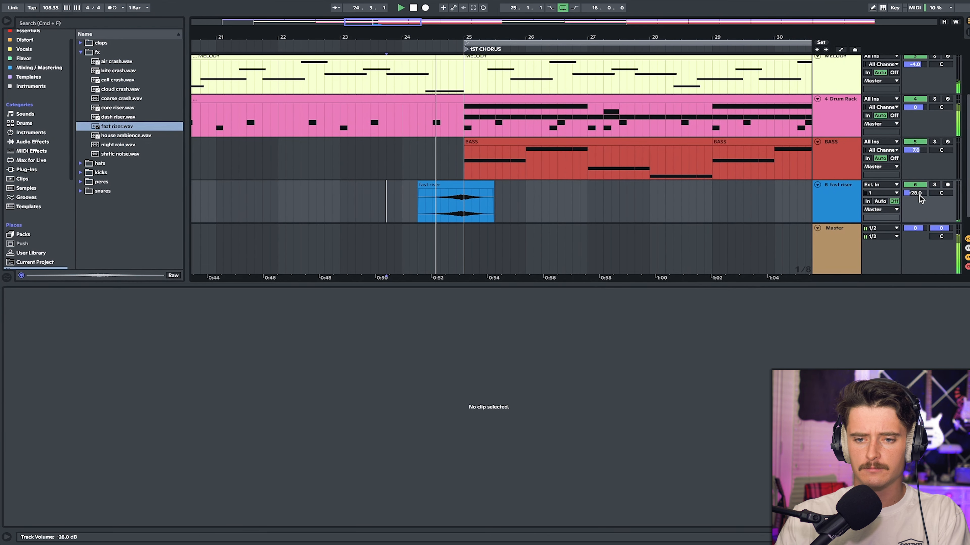
click(920, 193)
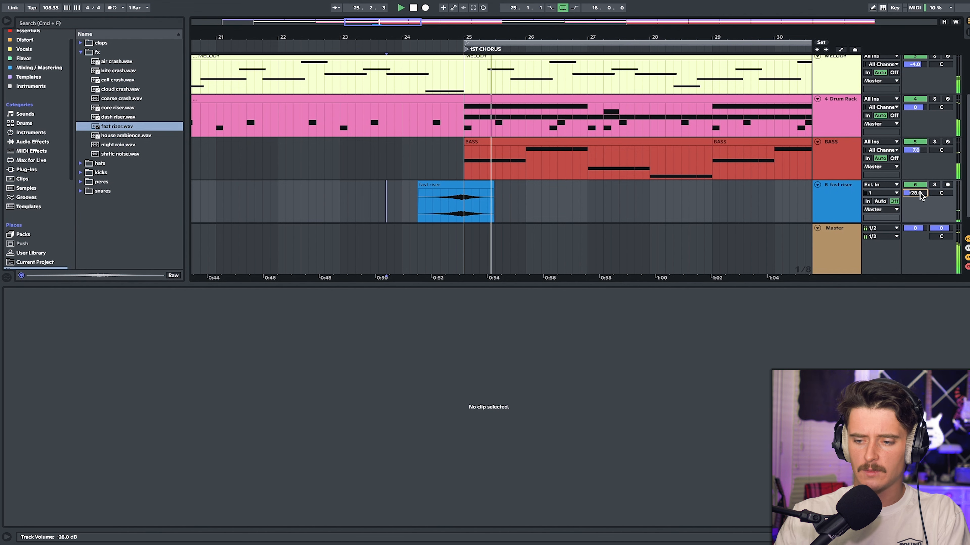
text(-33)
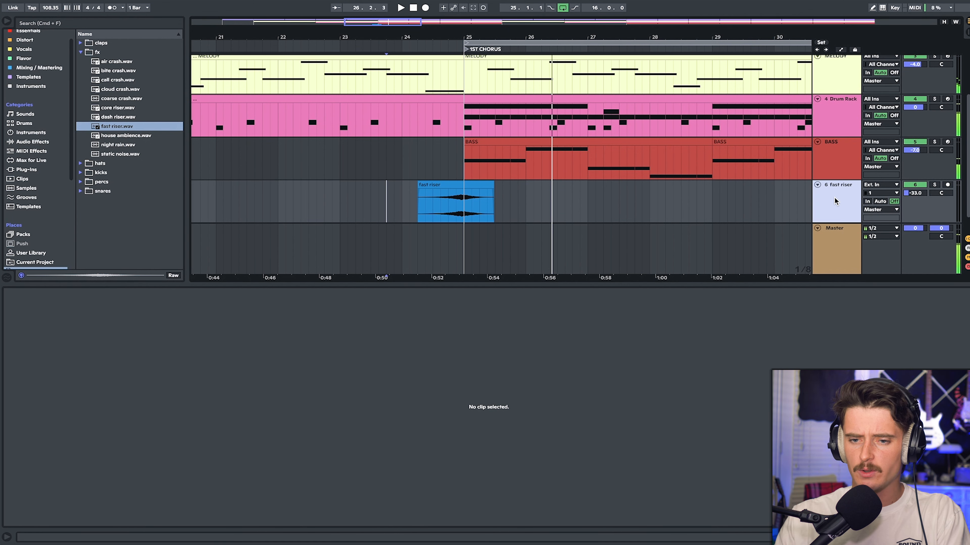
Copy the Concert Hall reverb from the MELODY track to the fast riser track and play the transition from bar 23
key(Return)
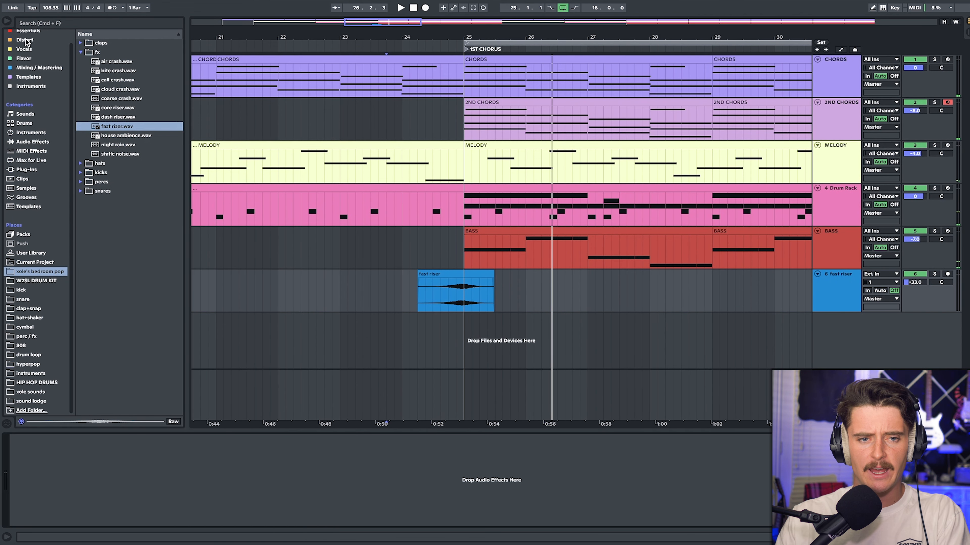
scroll(25, 40, up, 1)
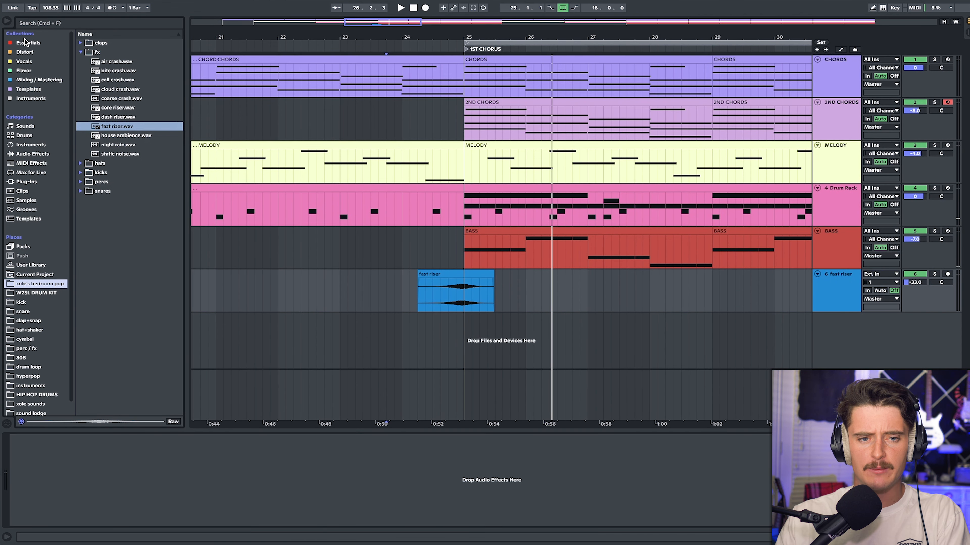
click(493, 95)
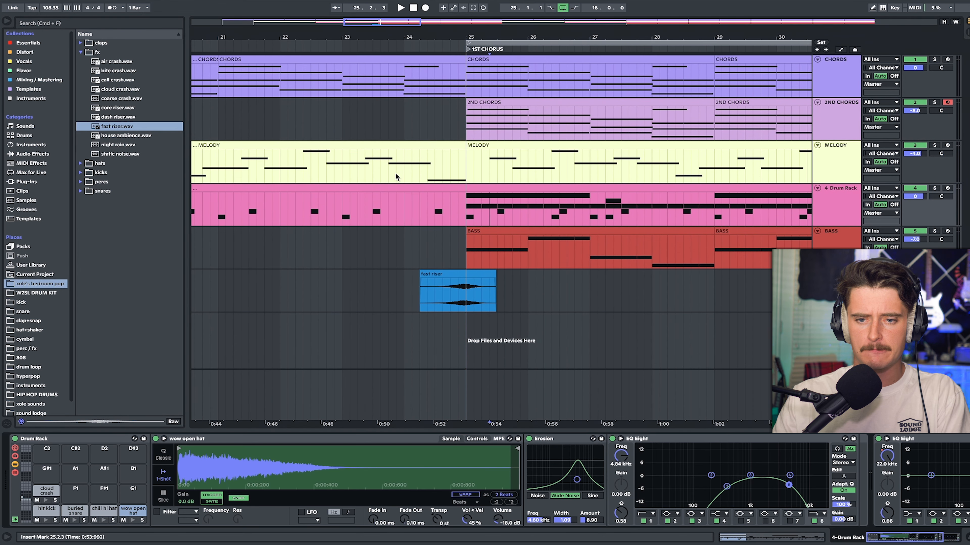
click(395, 177)
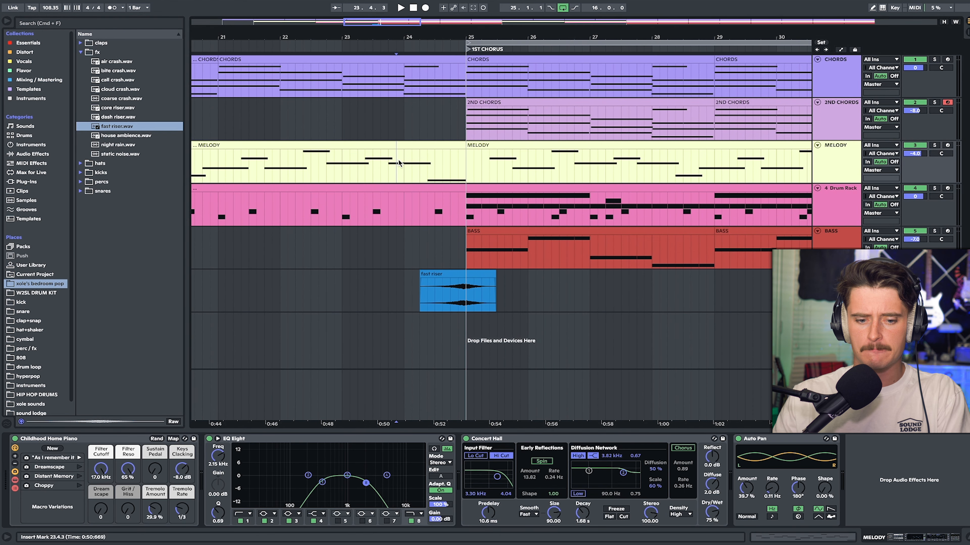
click(531, 439)
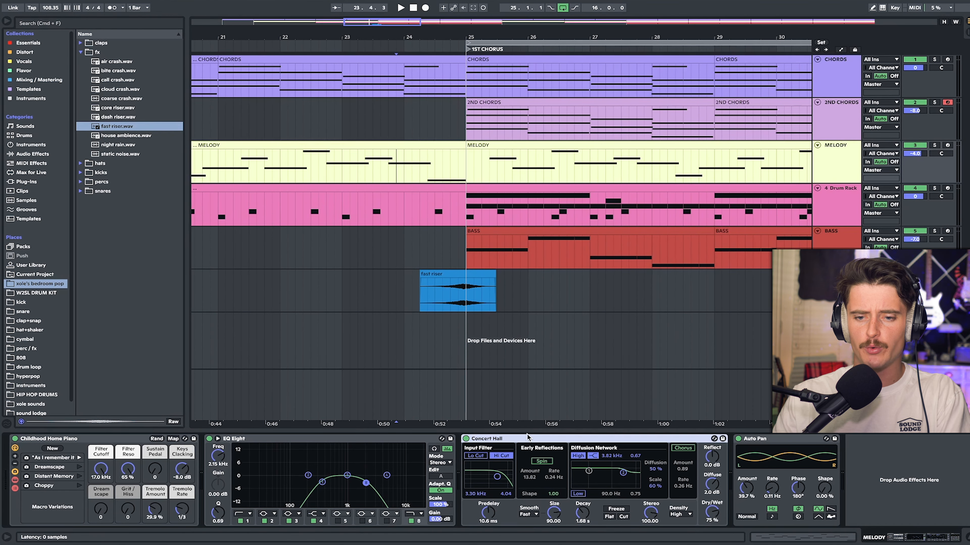
click(403, 289)
key(super+v)
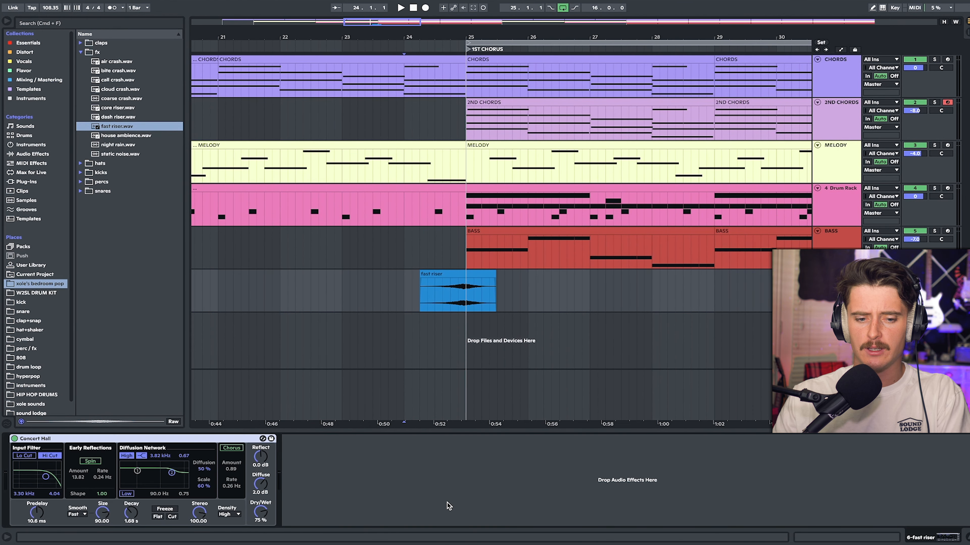
click(343, 290)
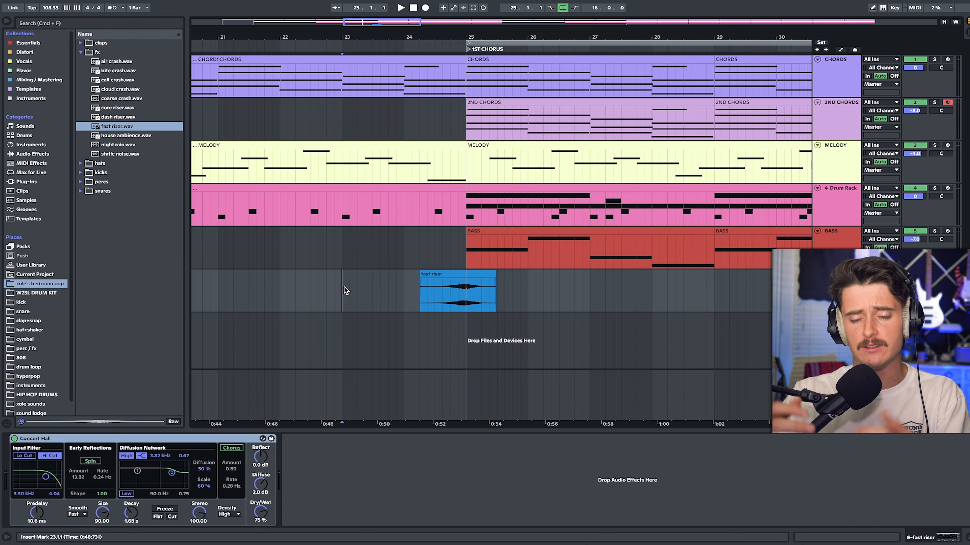
key(space)
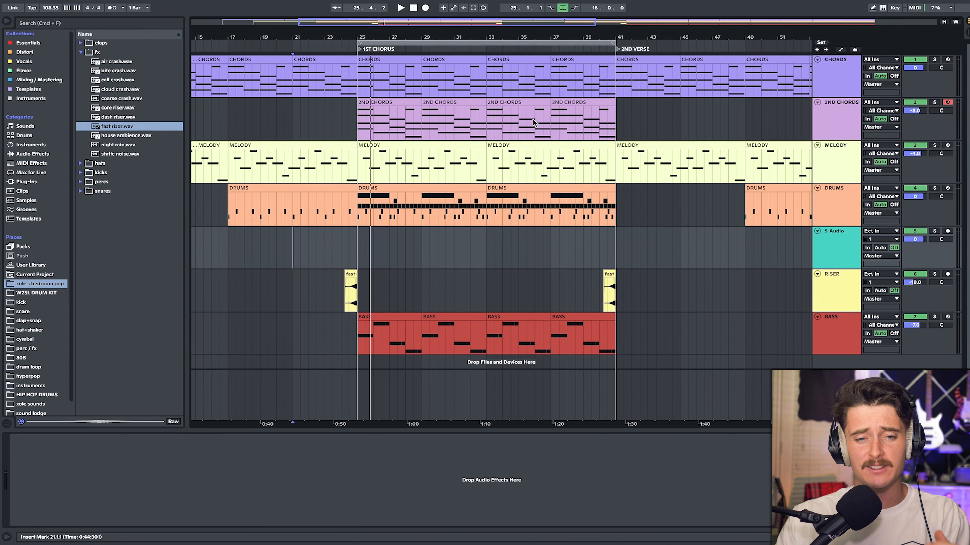
Audition the percussion samples in the percs folder from aesthetic snap.wav to digi tom.wav
click(80, 182)
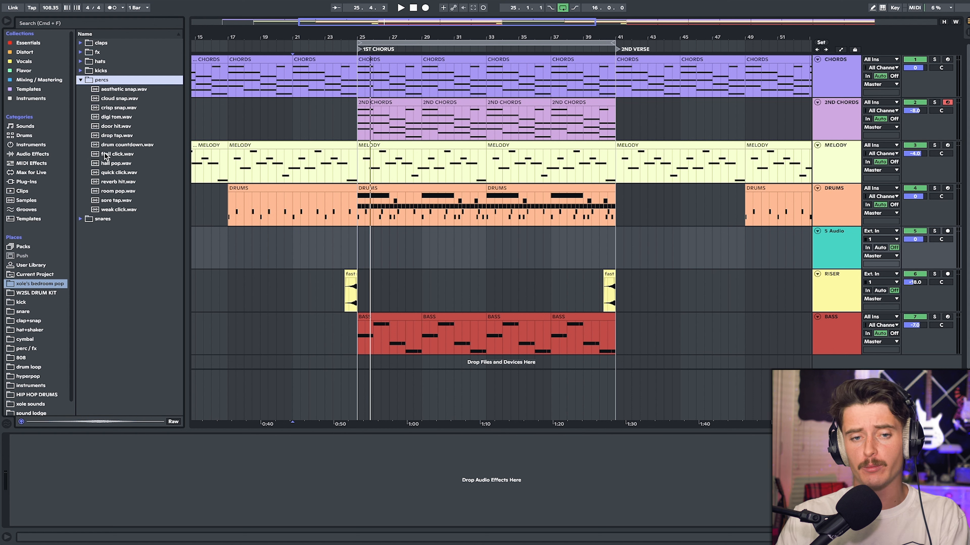
click(130, 90)
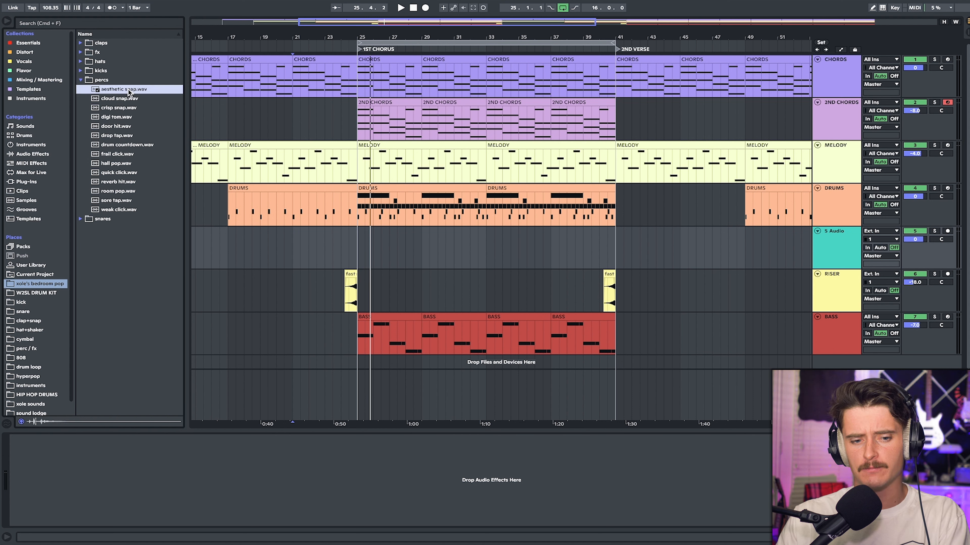
key(Down)
key(Down)
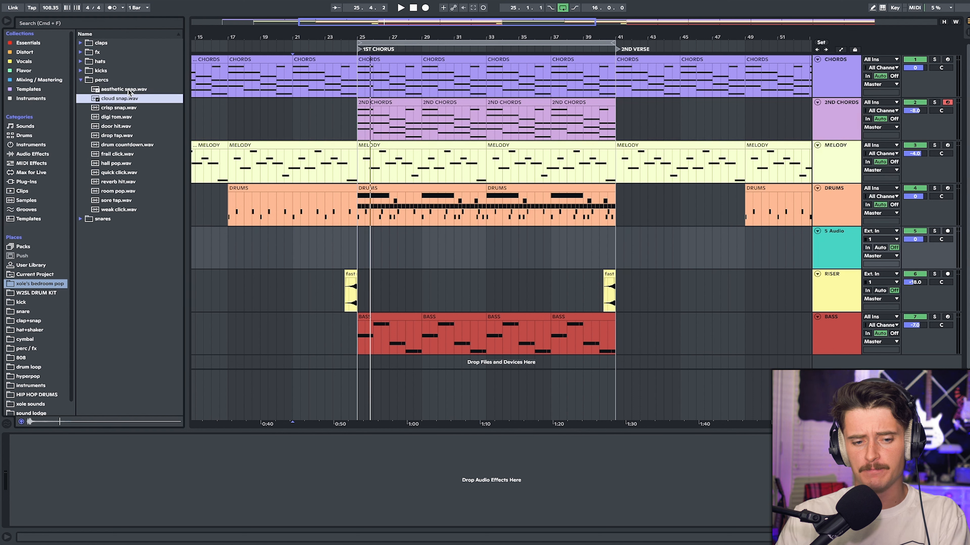
key(Down)
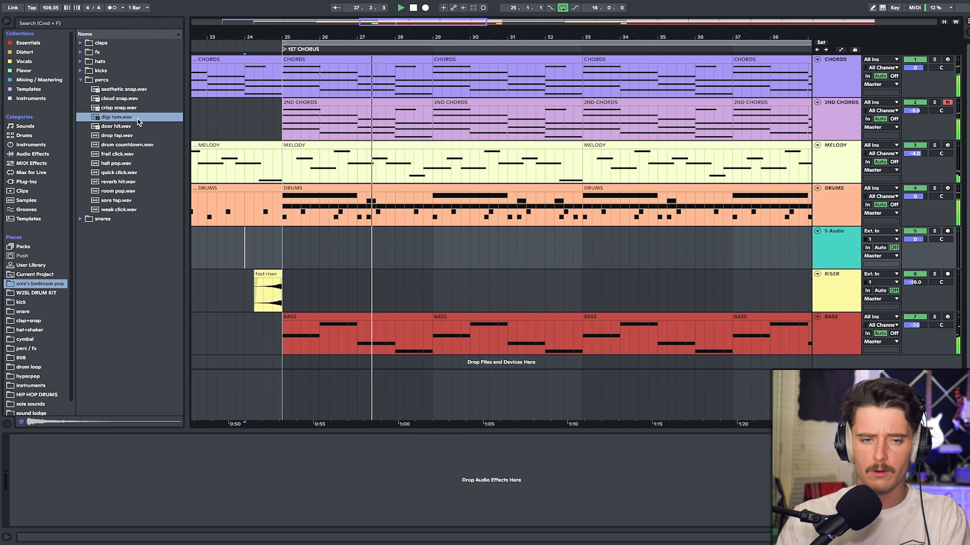
Place digi tom.wav on the empty audio track at bar 27, audition it in context, and set the track volume to -20 dB
mouse_move(138, 118)
mouse_down()
mouse_move(336, 242)
mouse_move(364, 245)
mouse_move(347, 247)
mouse_up()
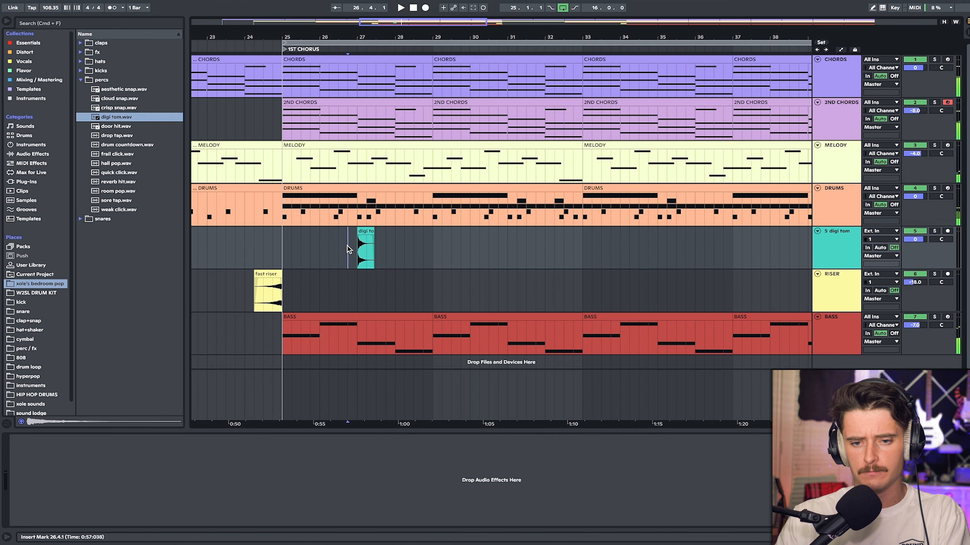
click(347, 247)
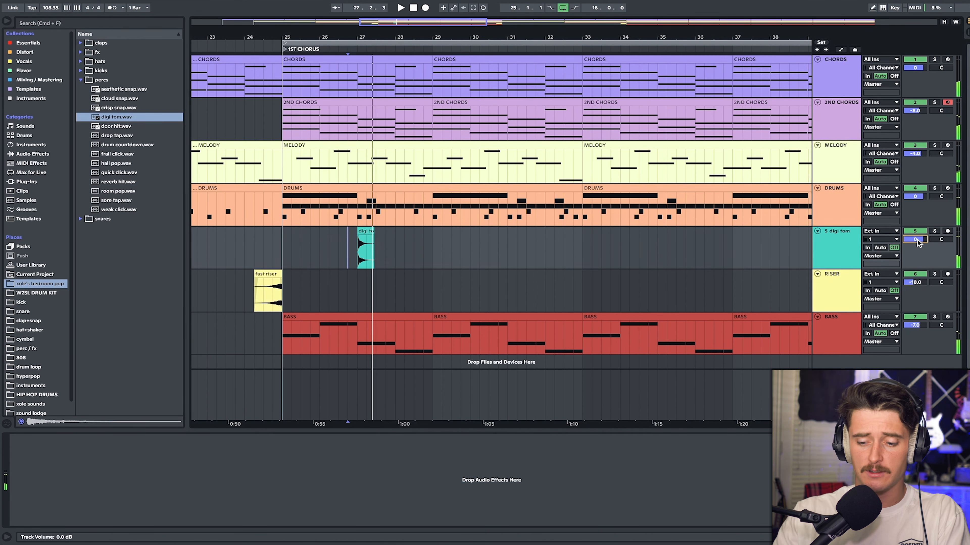
scroll(831, 195, down, 1)
Copy Concert Hall and EQ Eight from the RISER track to the digi tom track, lower the EQ's low-cut frequency and play the result
double_click(831, 194)
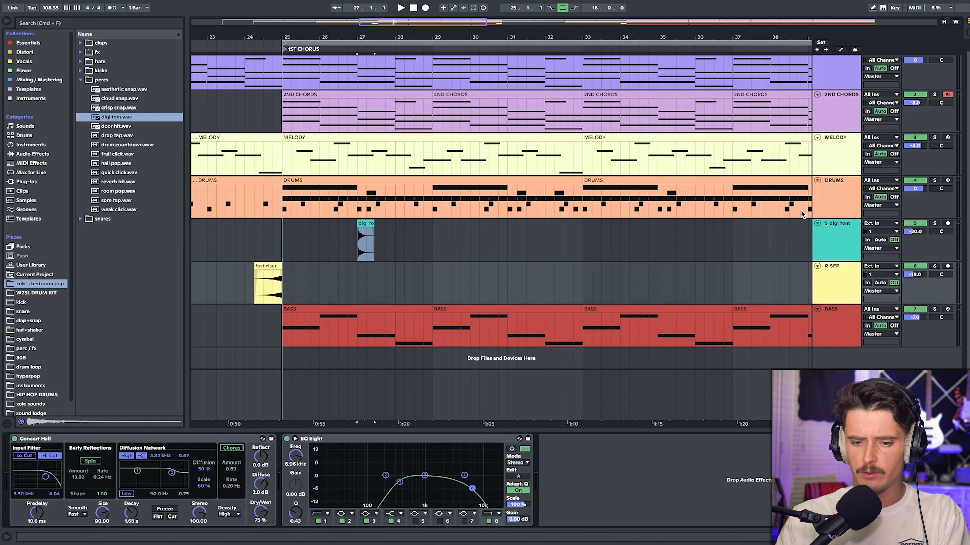
click(154, 440)
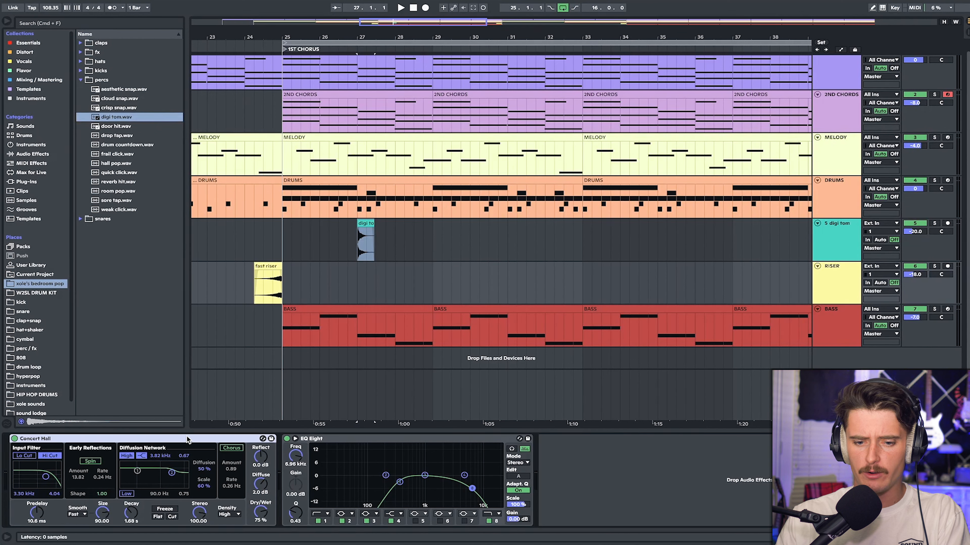
shift+click(329, 438)
click(347, 245)
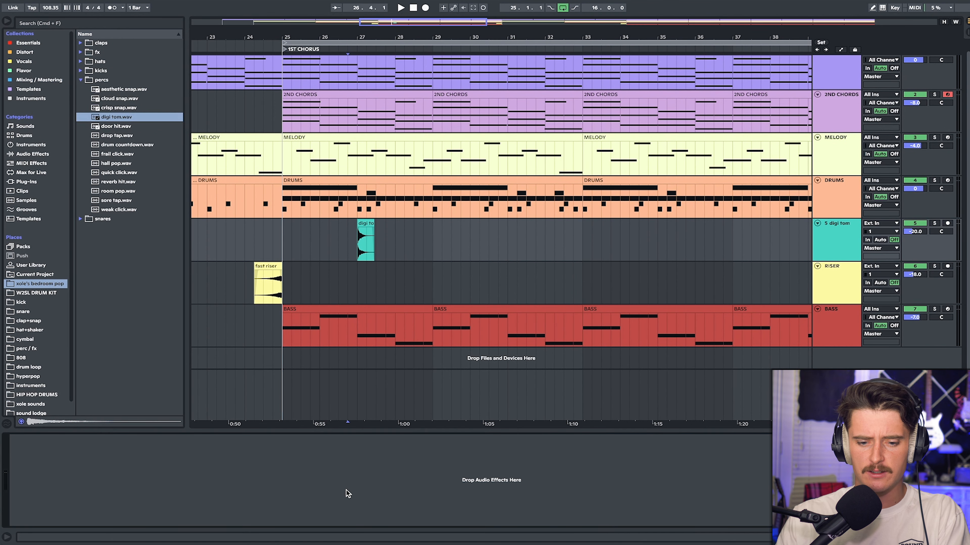
click(400, 482)
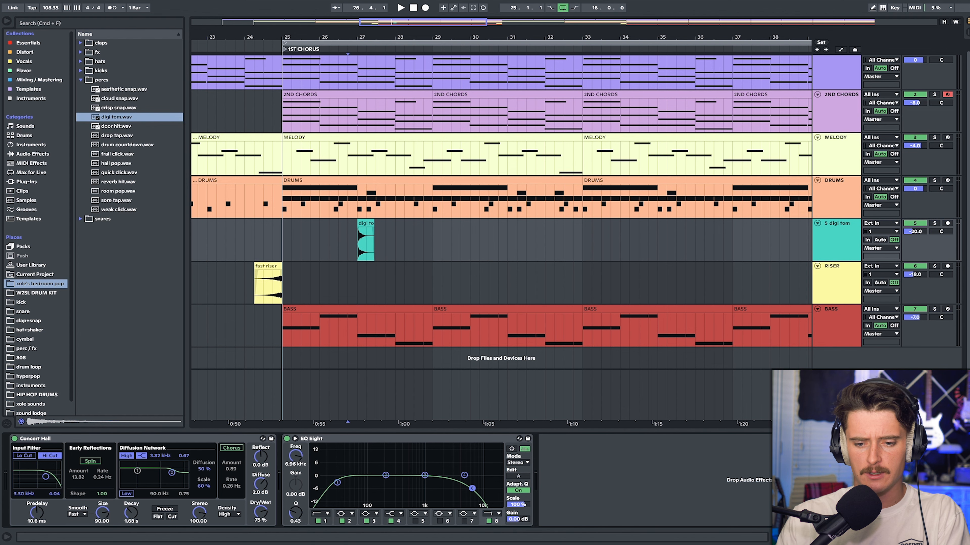
key(space)
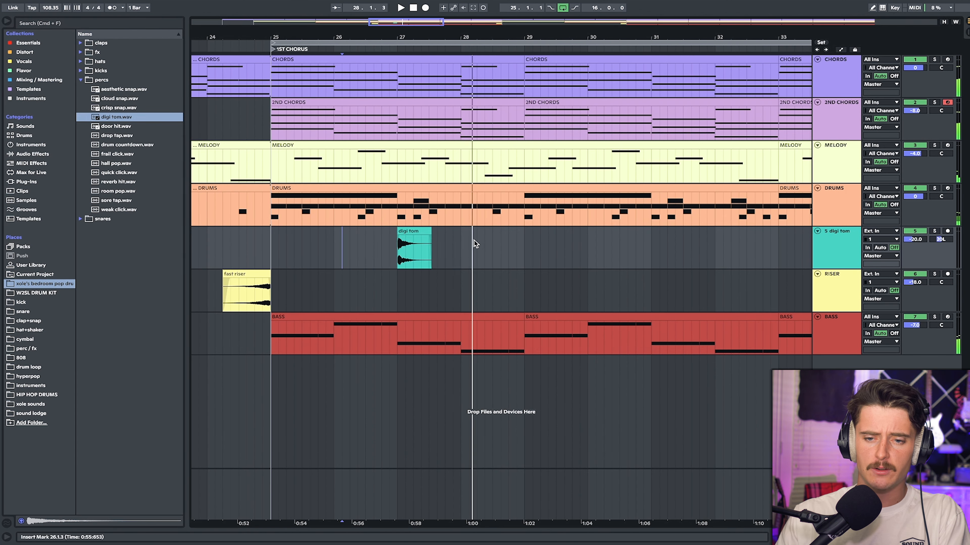
Delete the digi tom clip and audition the percs samples from door hit.wav to hall pop.wav
shift+click(476, 244)
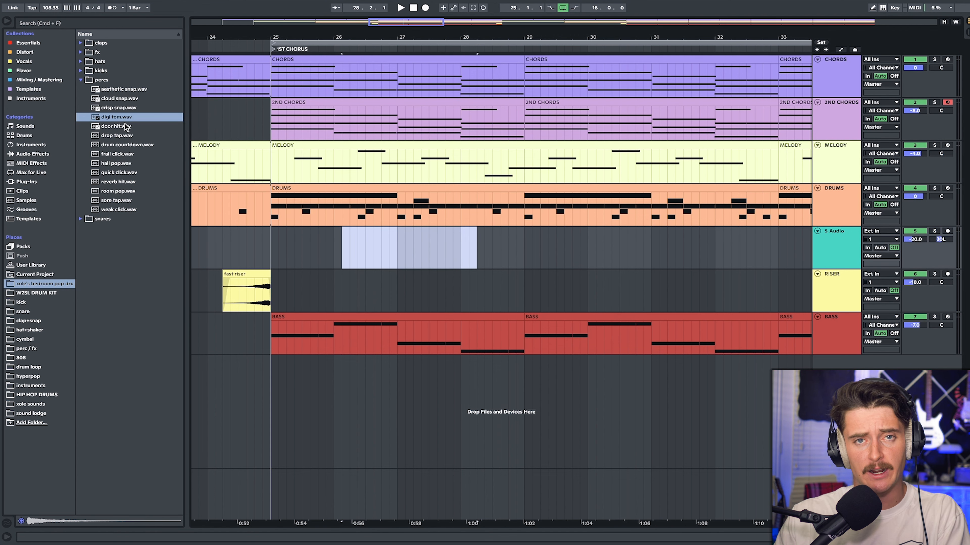
click(124, 124)
click(130, 136)
click(138, 145)
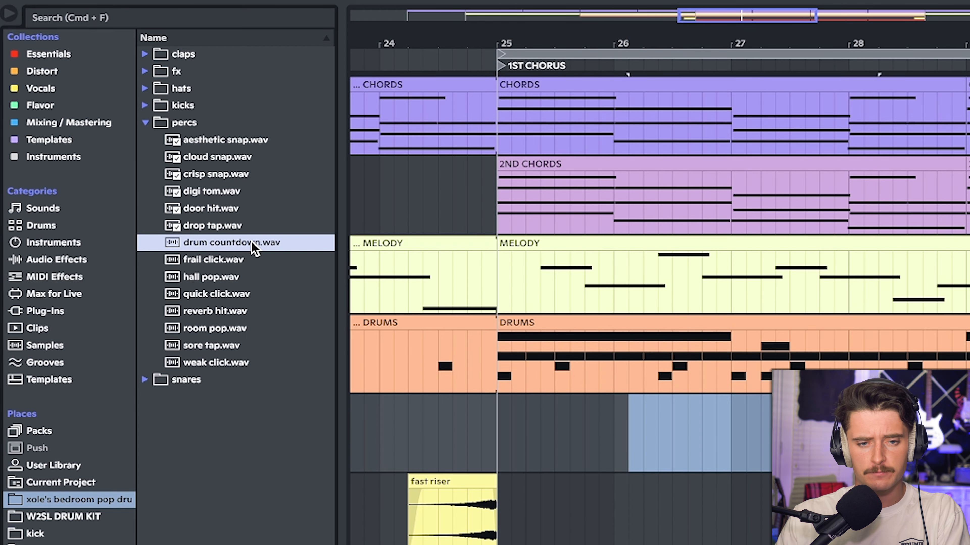
click(255, 258)
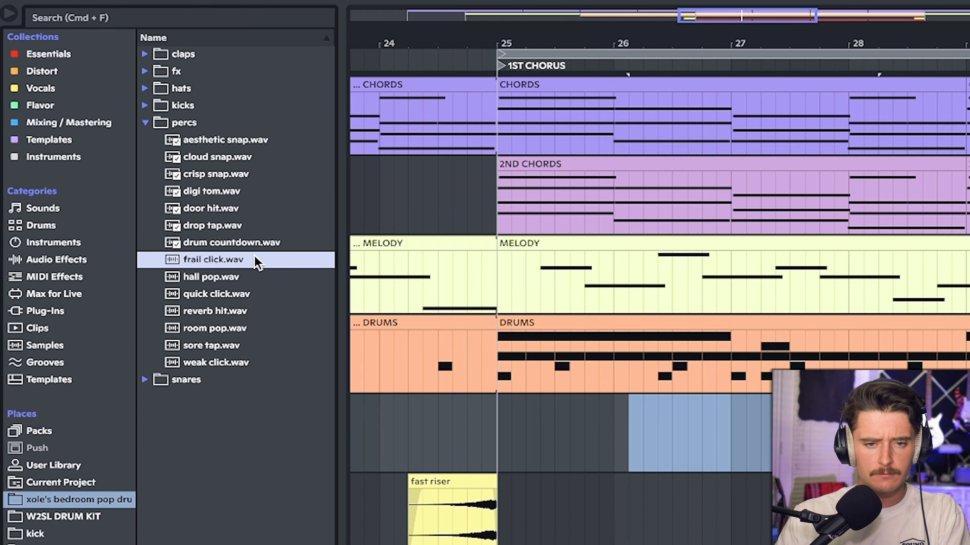
click(243, 276)
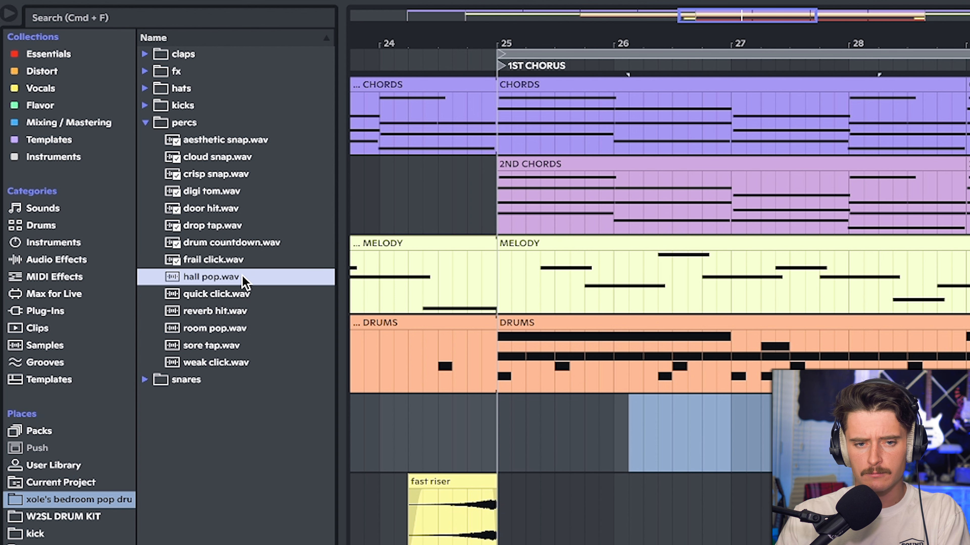
Place hall pop.wav on the emptied audio track at bar 27, switch its warping off and on again, and play from bar 26
drag(210, 274, 731, 430)
click(664, 425)
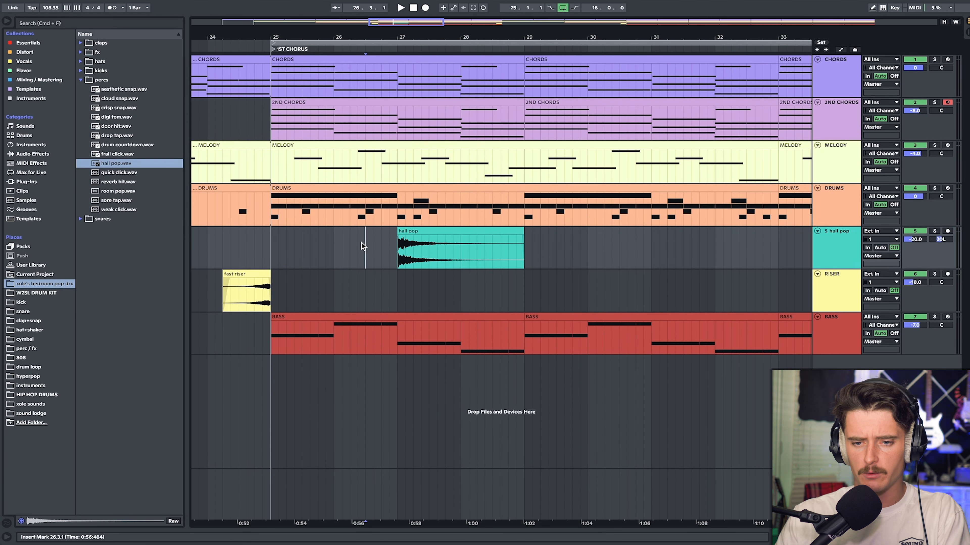
double_click(420, 234)
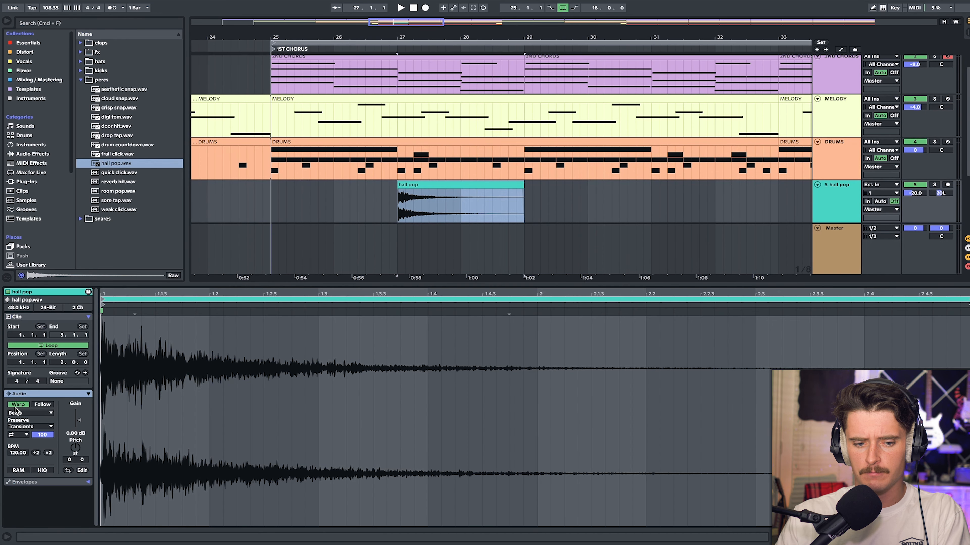
click(16, 405)
click(335, 208)
key(space)
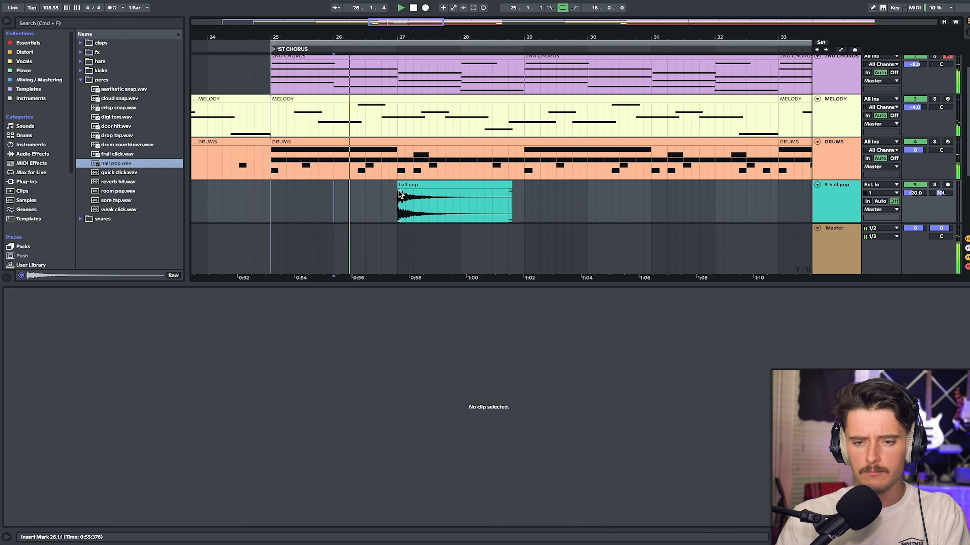
Add a fade-out to the hall pop clip starting at about bar 28 and close the clip's detail view
scroll(399, 194, up, 10)
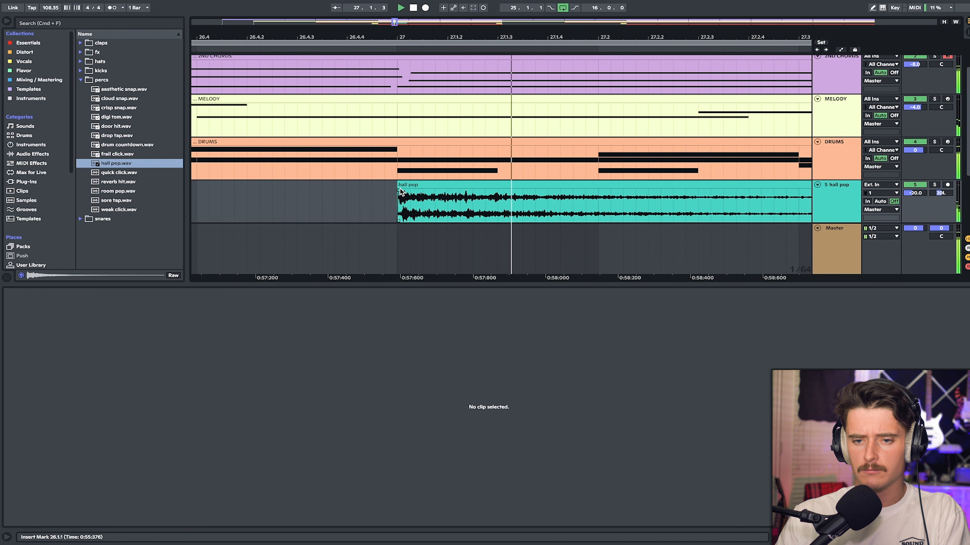
scroll(400, 188, down, 10)
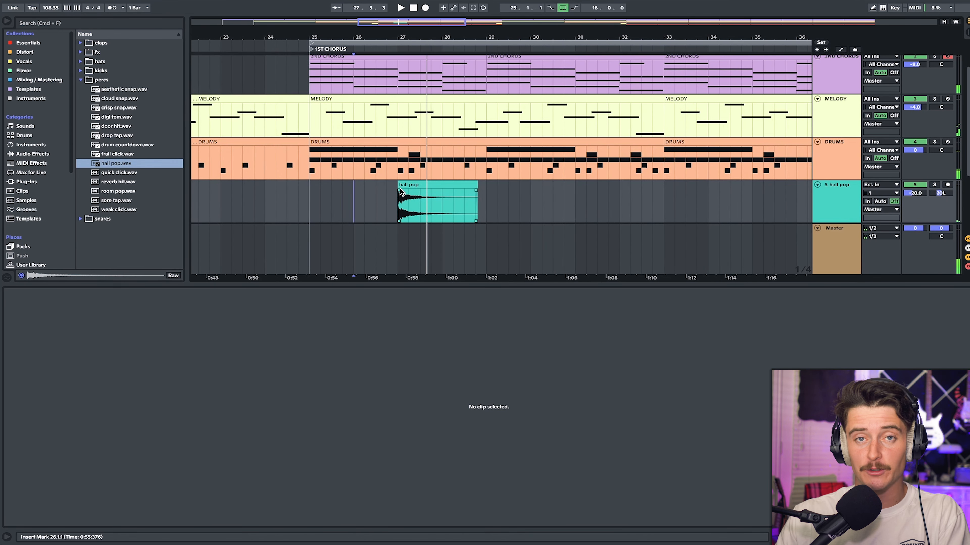
click(469, 189)
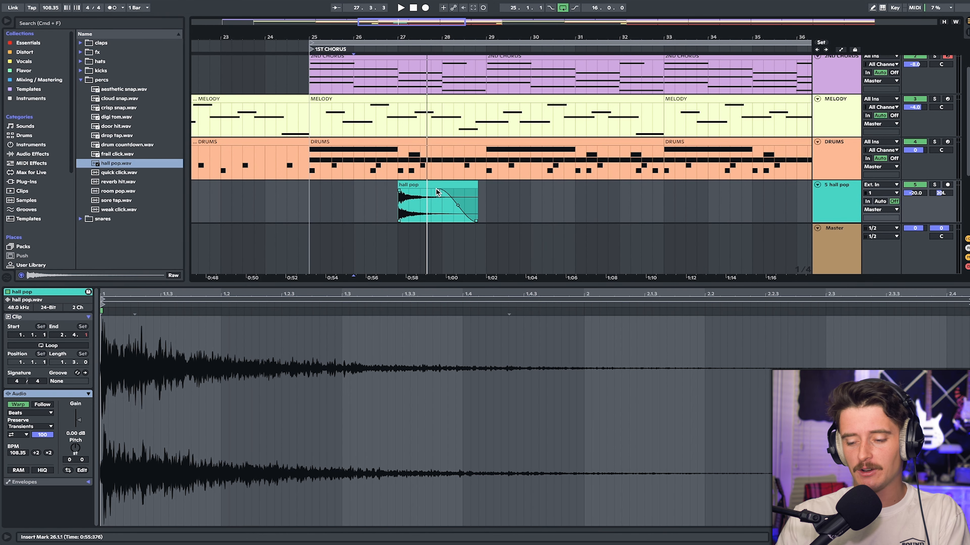
key(super+alt+l)
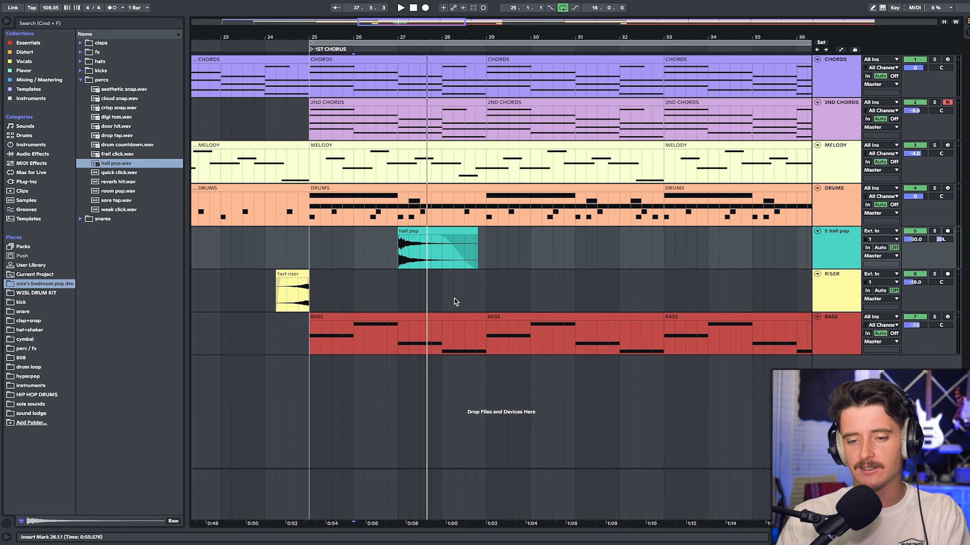
Duplicate bars 25 to 33 of the hall pop track into the second half of the first chorus and play from bar 25
scroll(455, 298, down, 5)
scroll(466, 272, right, 3)
click(490, 249)
key(space)
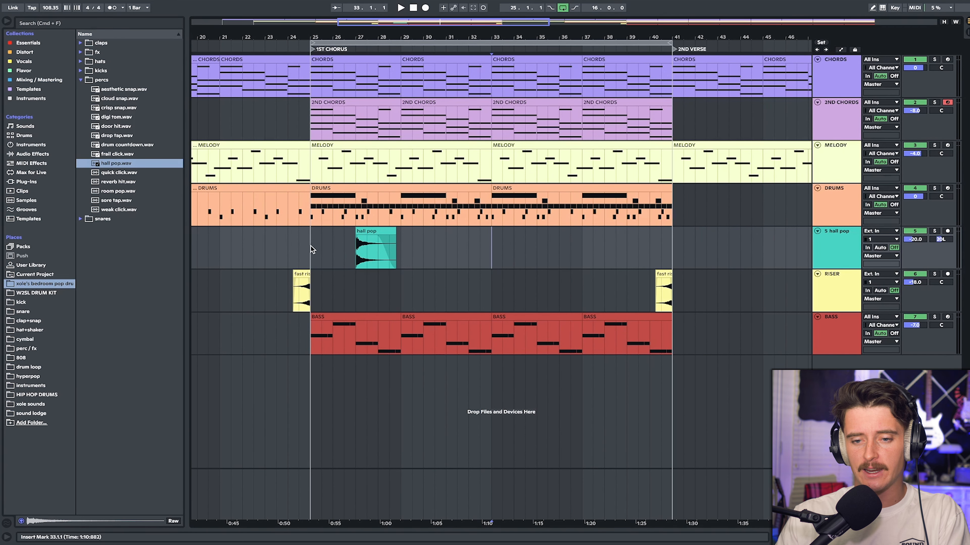
shift+click(311, 235)
key(super+d)
click(311, 236)
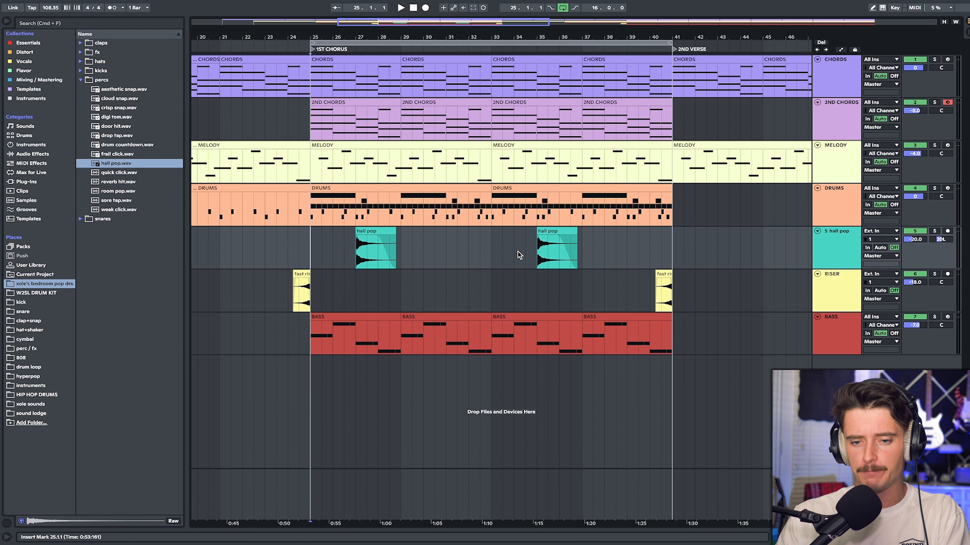
key(space)
Rename the hall pop track to POP
click(834, 249)
key(super+r)
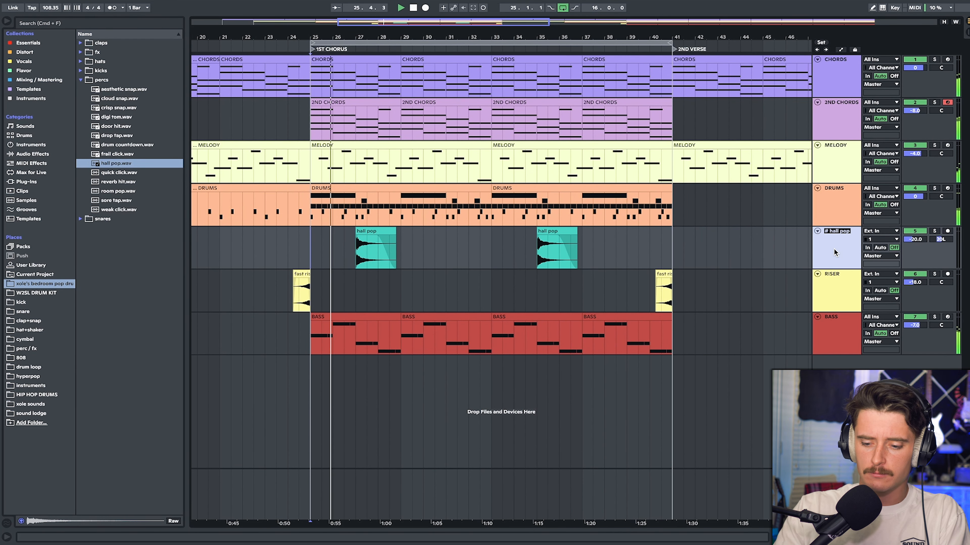
text(POP)
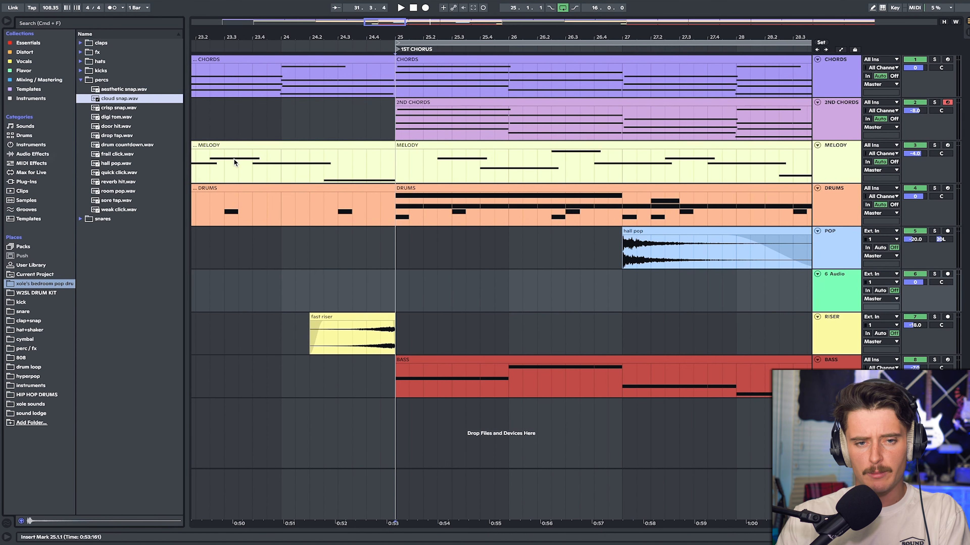
Place cloud snap.wav on the new audio track early in the first chorus, play into it and open the clip
drag(120, 98, 452, 291)
click(381, 290)
key(space)
double_click(496, 290)
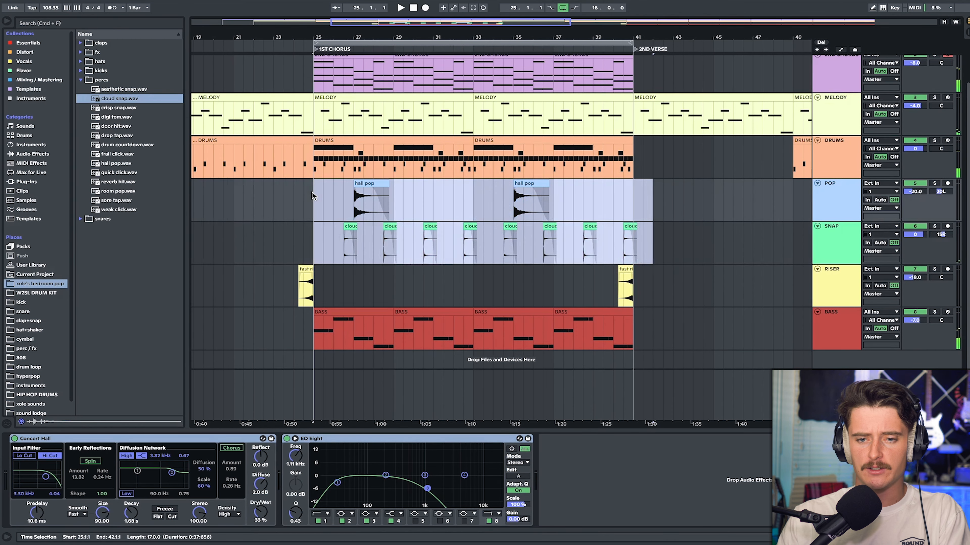
Paste the first chorus pop and snap clips at bar 57 and duplicate them to fill the rest of the second chorus
key(minus)
key(minus)
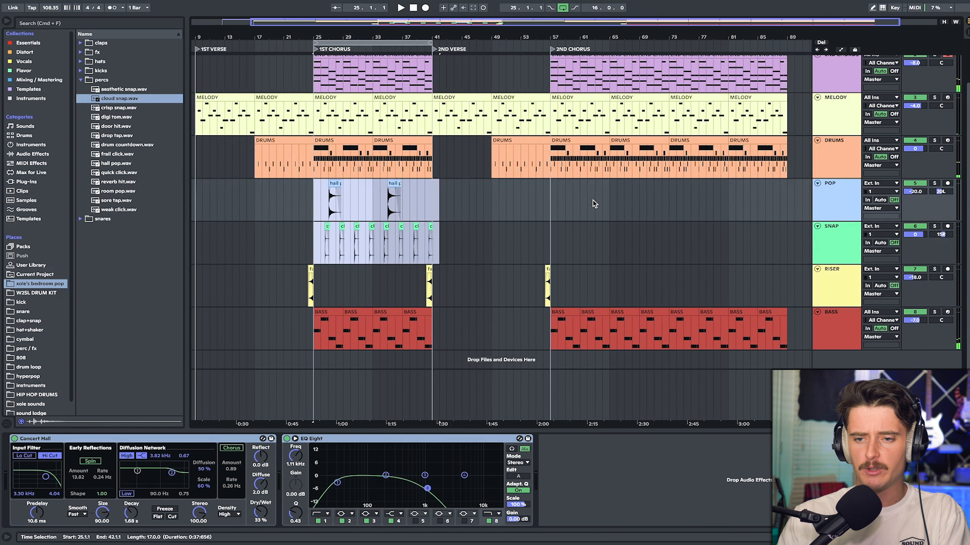
click(547, 196)
key(ctrl+v)
key(plus)
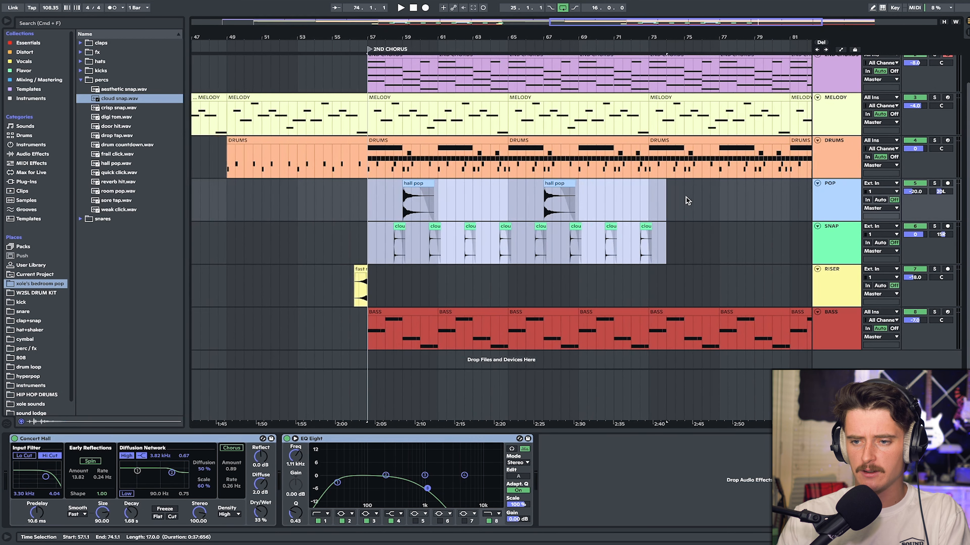
key(ctrl+d)
key(minus)
key(minus)
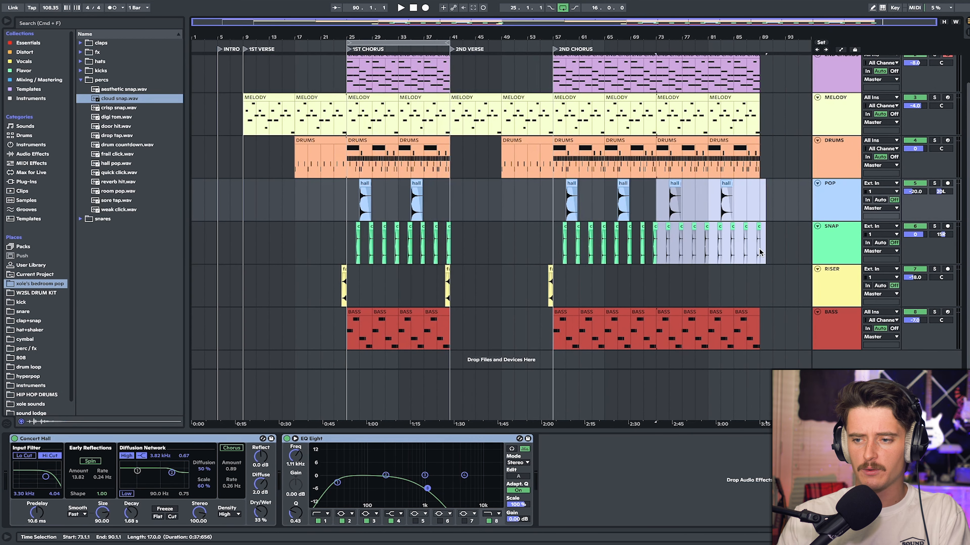
scroll(773, 340, up, 3)
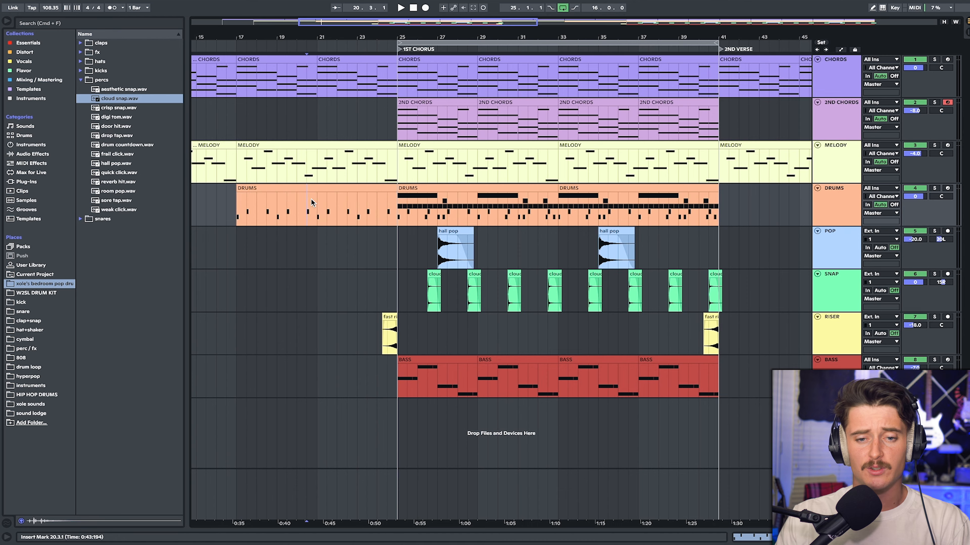
Play into bar 17, then try removing the drums clip from bars 17 to 25 and play from bar 17
scroll(311, 199, left, 5)
click(298, 199)
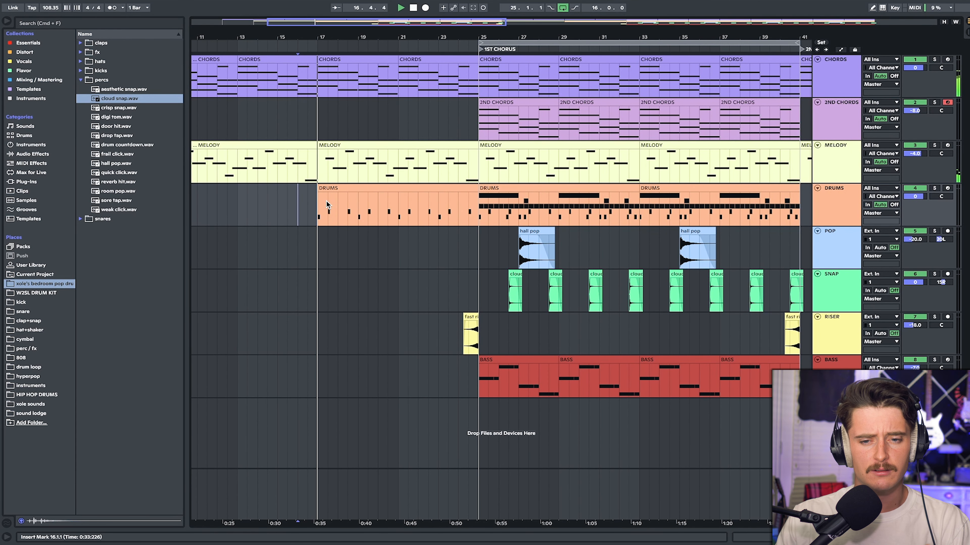
click(345, 187)
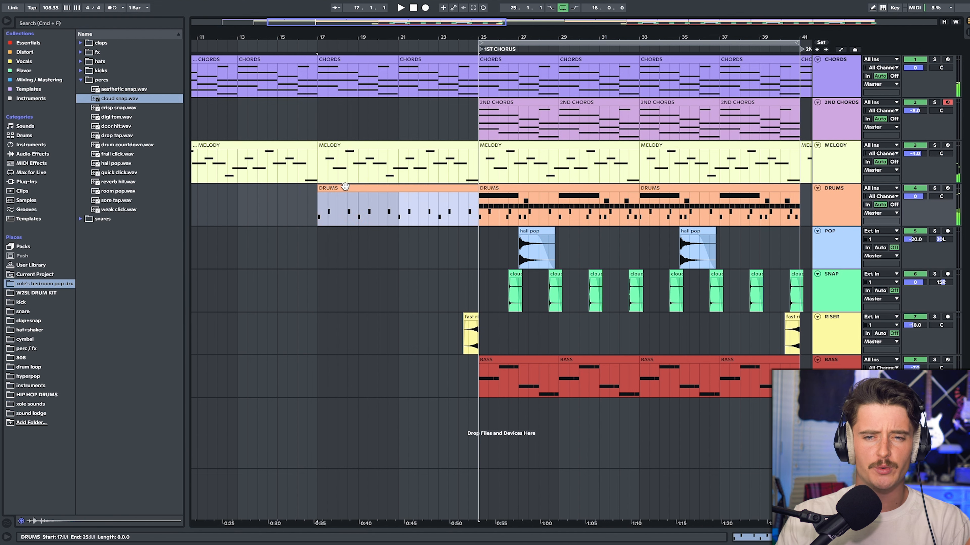
key(Delete)
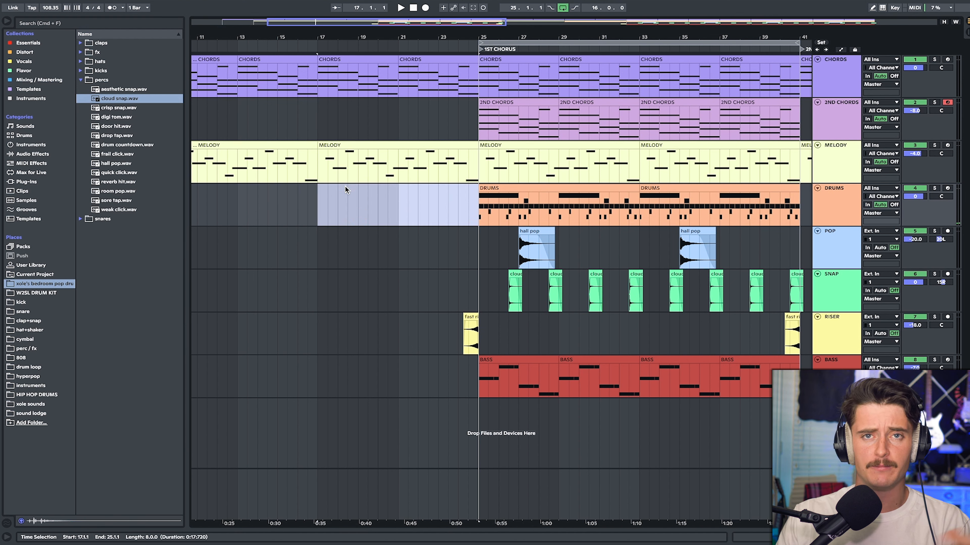
click(317, 189)
key(space)
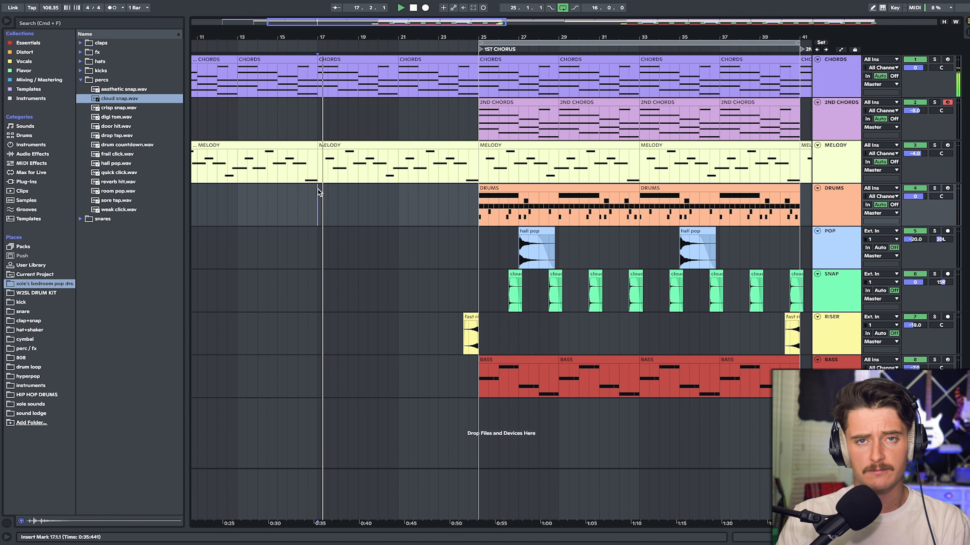
key(space)
Try removing the melody clip from bars 25 to 33 and play from bar 24 into the first chorus
click(533, 147)
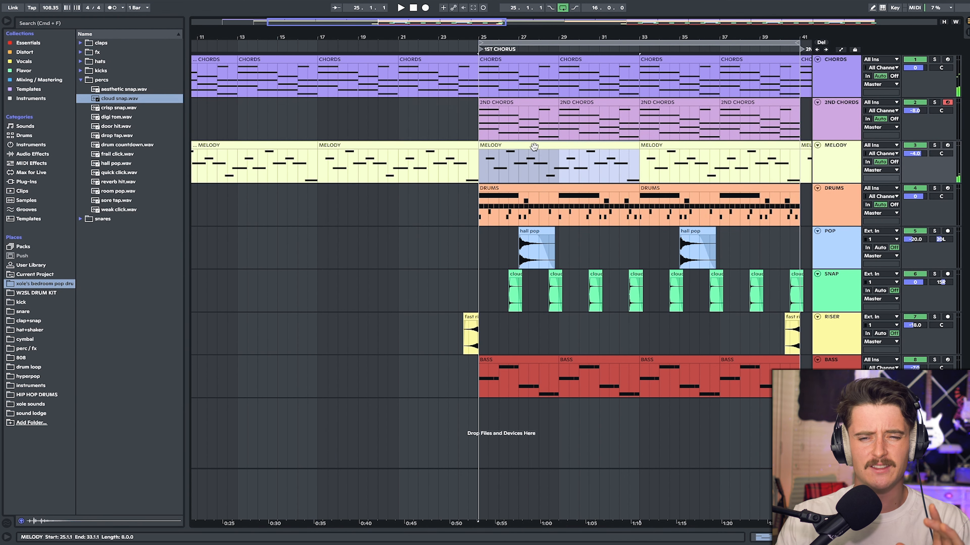
key(Delete)
click(476, 160)
key(space)
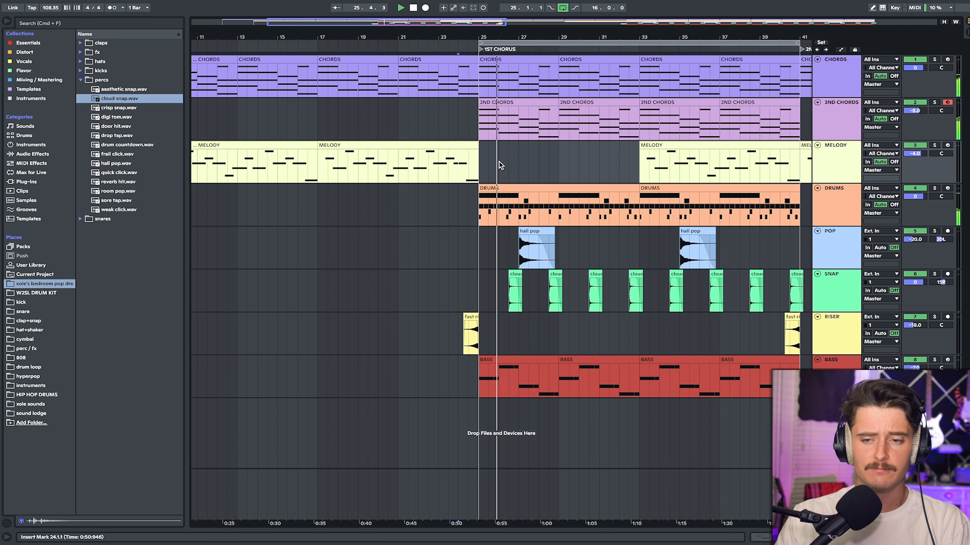
Undo the deletions of the first chorus melody clip and the first verse drums clip and show the whole arrangement
key(super+z)
key(super+z)
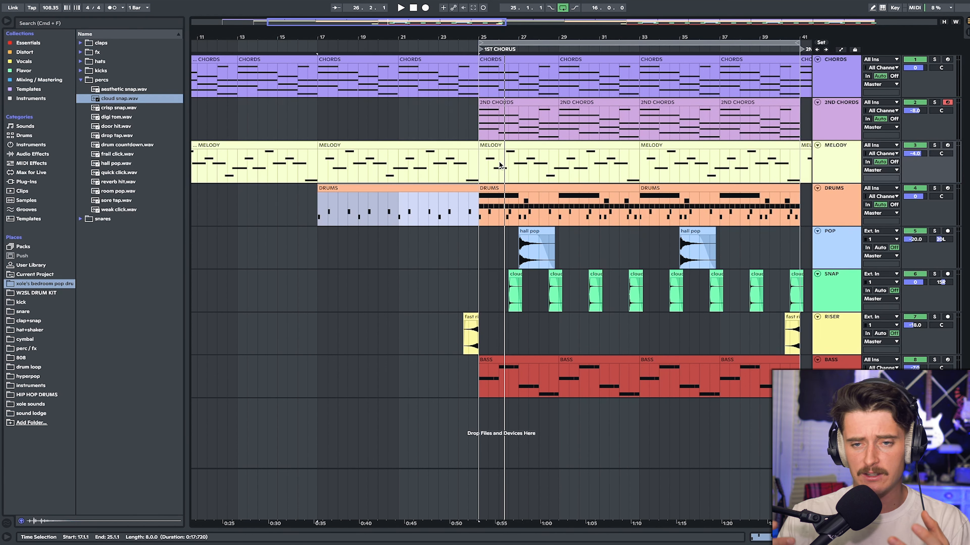
key(w)
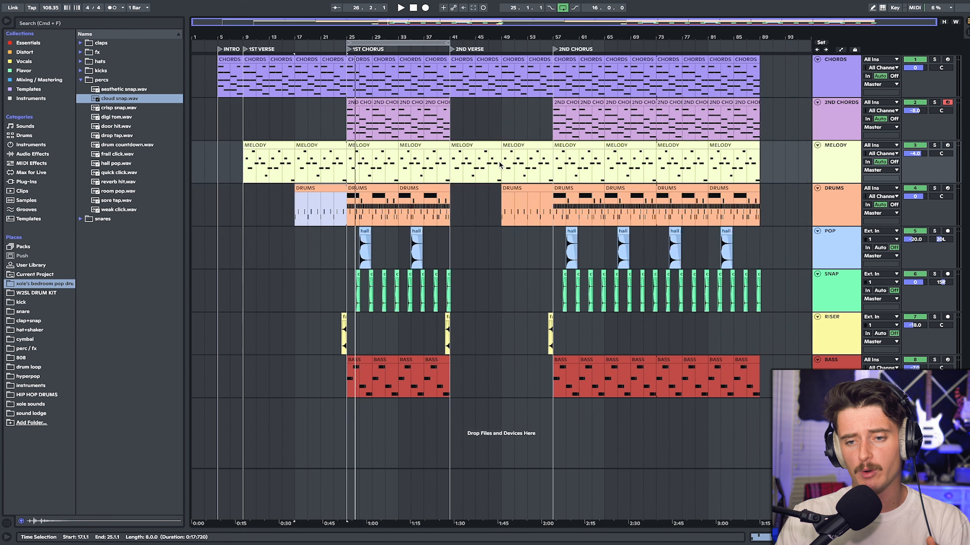